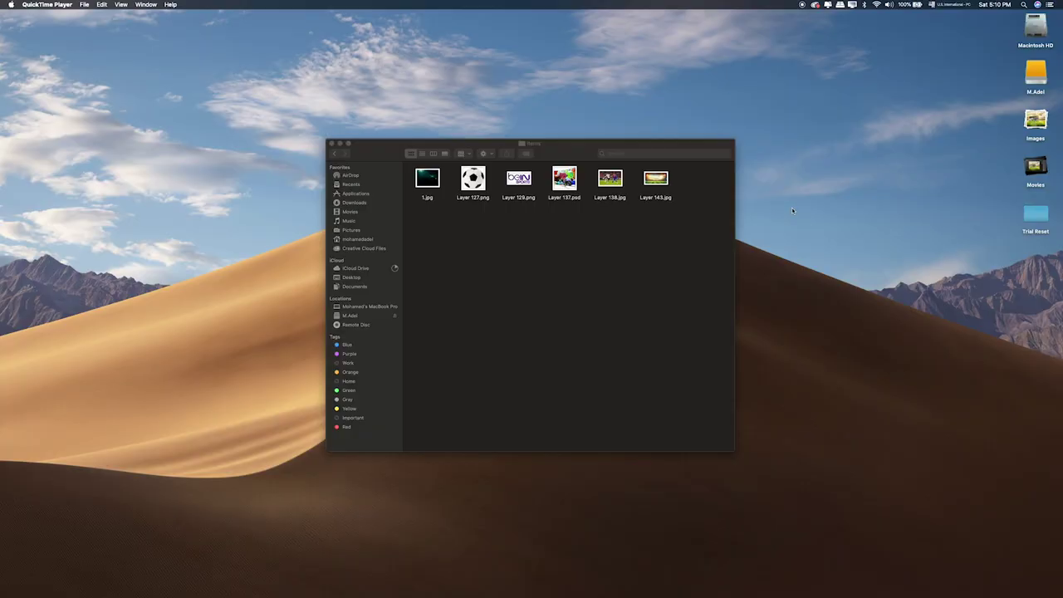
# Launch Photoshop and create a blank white document named TV, 1600 × 1000 pixels
pyautogui.click(783, 585)
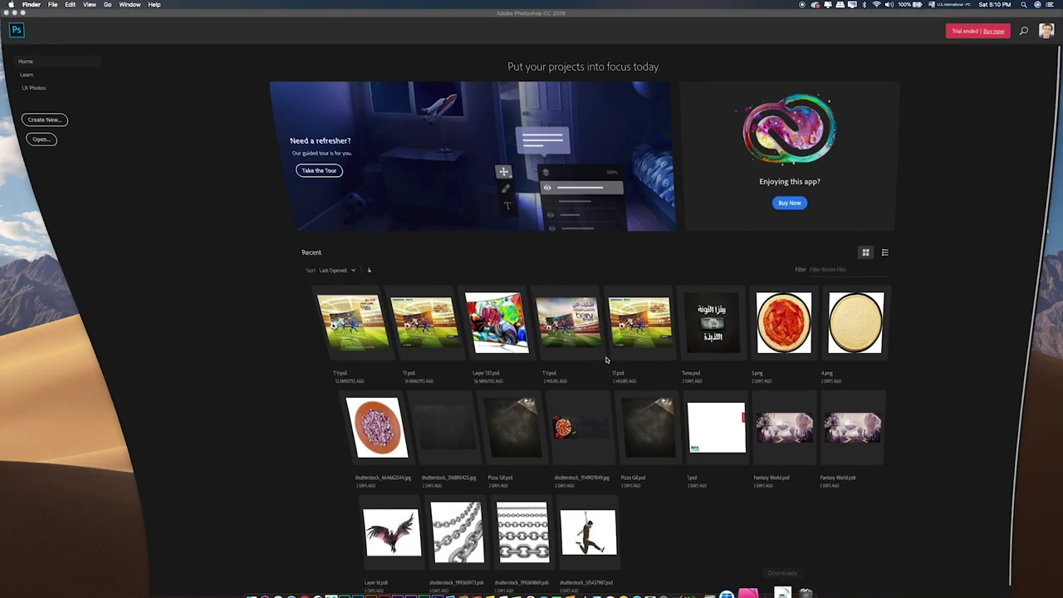
pyautogui.click(75, 5)
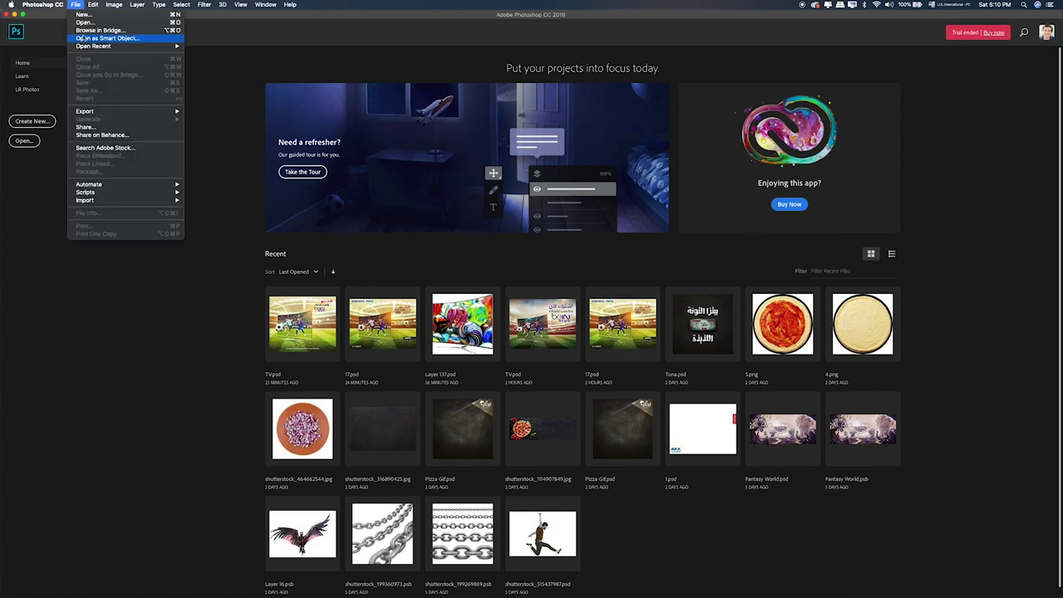
pyautogui.click(89, 19)
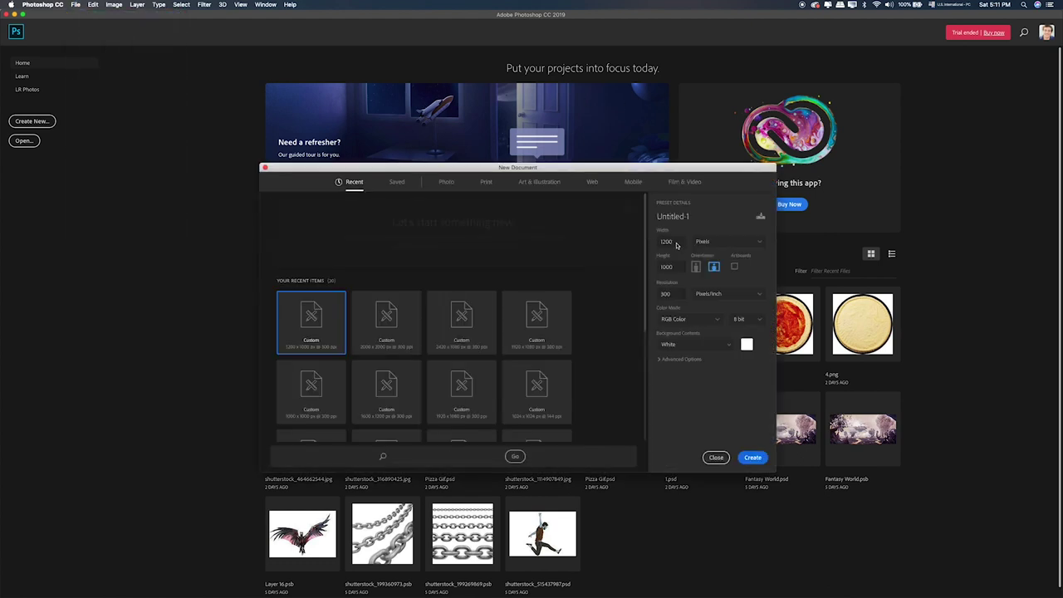
pyautogui.doubleClick(676, 242)
pyautogui.write('16')
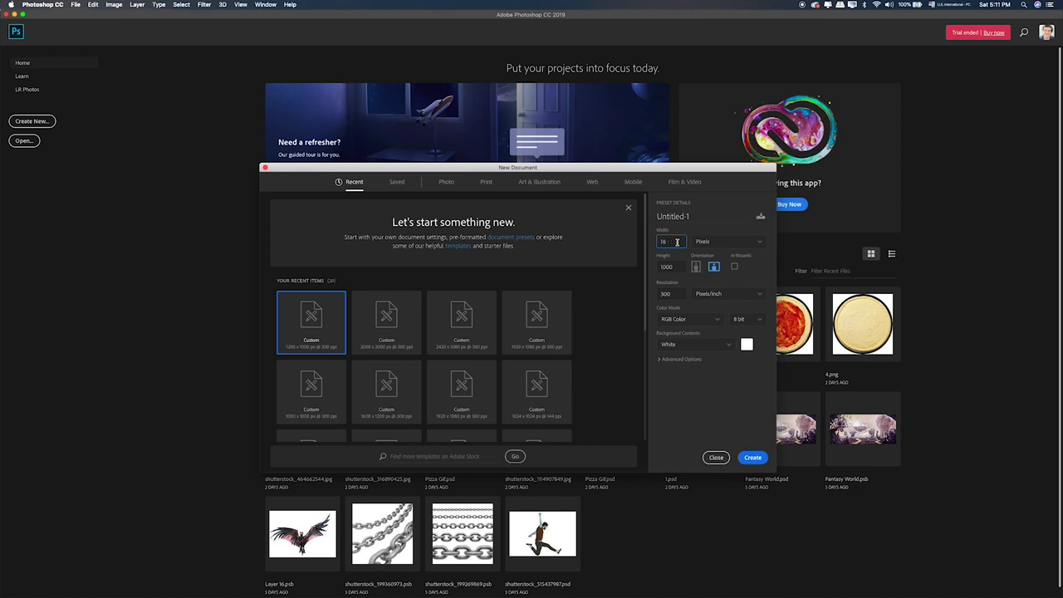
pyautogui.write('0')
pyautogui.press('Tab')
pyautogui.click(696, 217)
pyautogui.write('T')
pyautogui.click(752, 457)
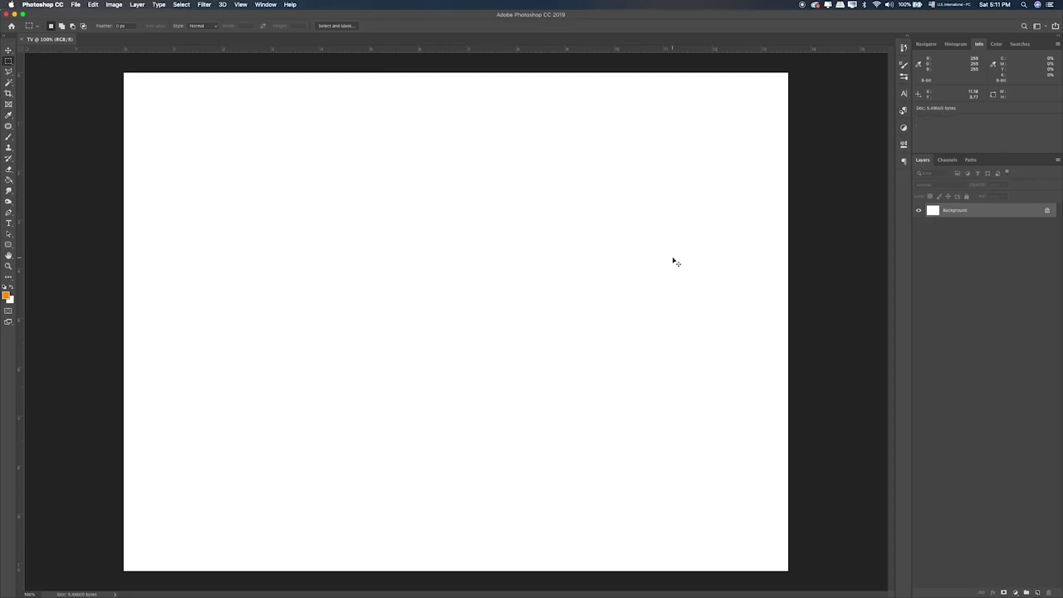
# Place the stadium photo Layer 143.jpg from Finder into the TV document
pyautogui.press('super+0')
pyautogui.press('super+Tab')
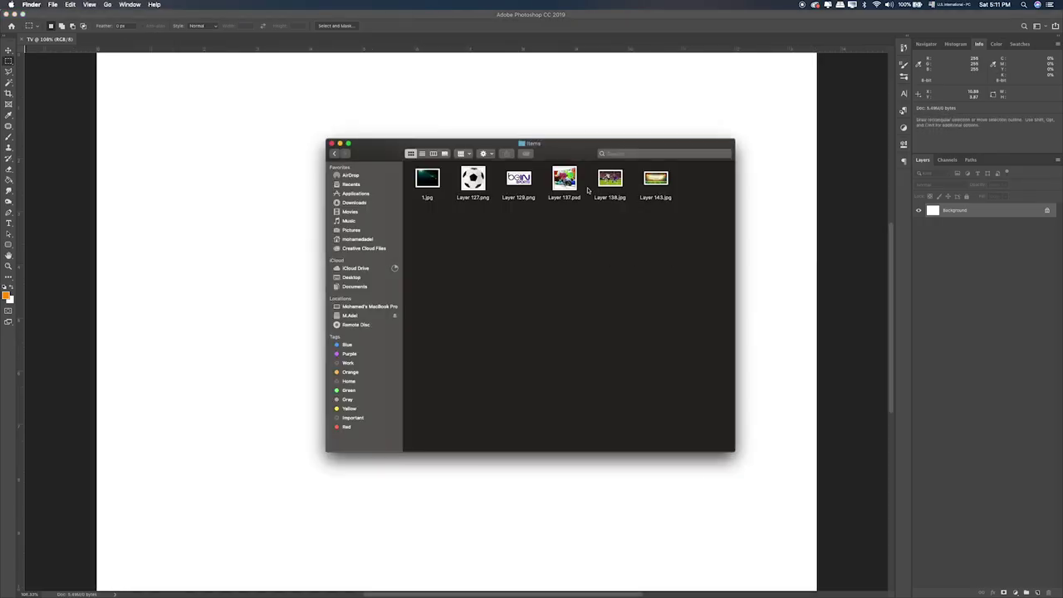
pyautogui.click(655, 181)
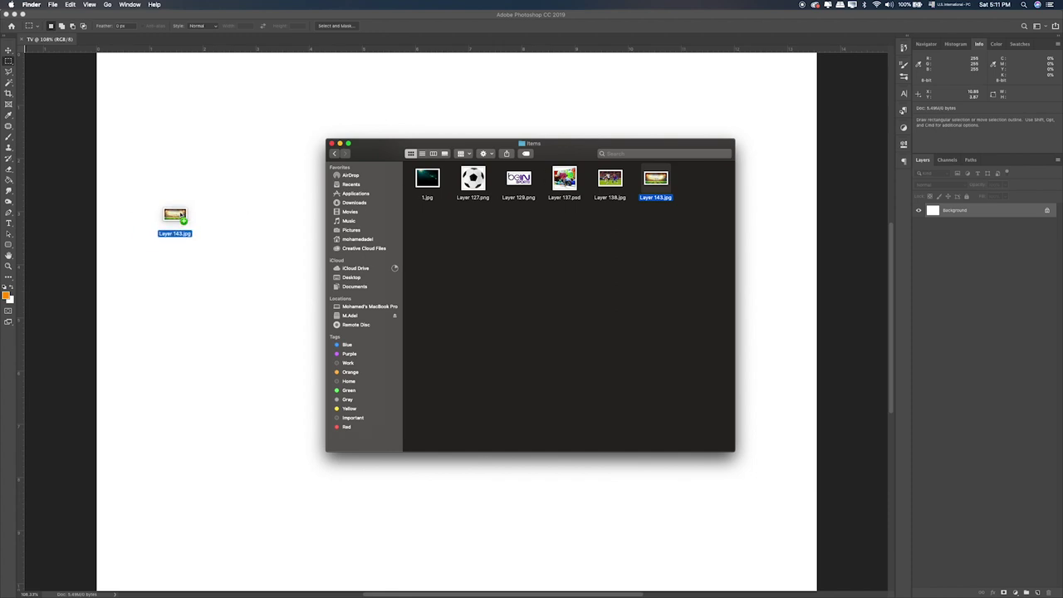
pyautogui.moveTo(660, 183); pyautogui.dragTo(225, 206)
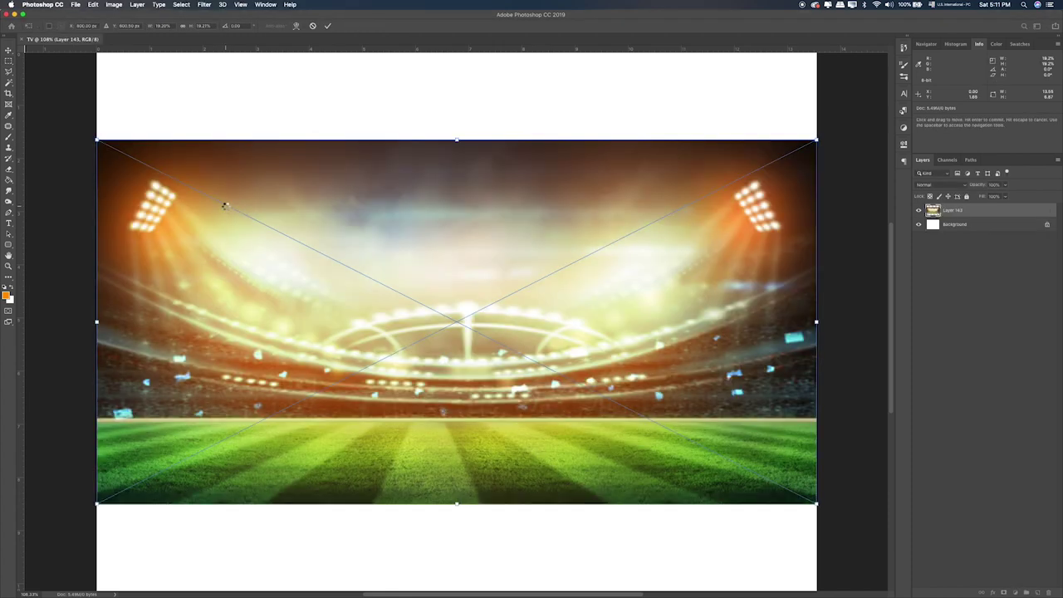
# Enlarge and shift the stadium image until it covers the whole canvas, then commit
pyautogui.press('super+minus')
pyautogui.press('super+minus')
pyautogui.press('super+minus')
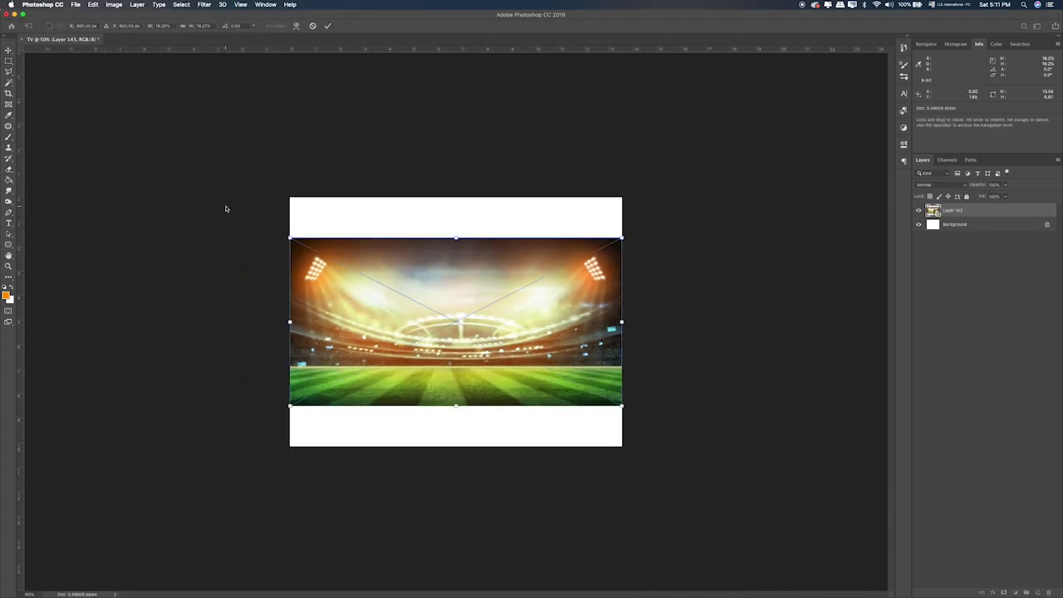
pyautogui.moveTo(622, 237); pyautogui.dragTo(873, 110)
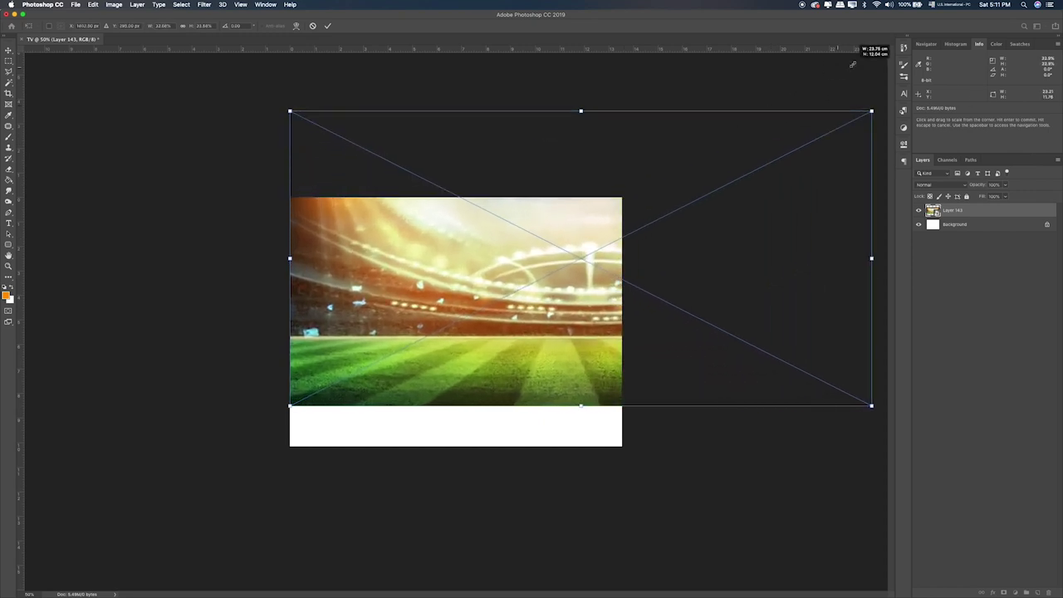
pyautogui.moveTo(290, 405); pyautogui.dragTo(92, 505)
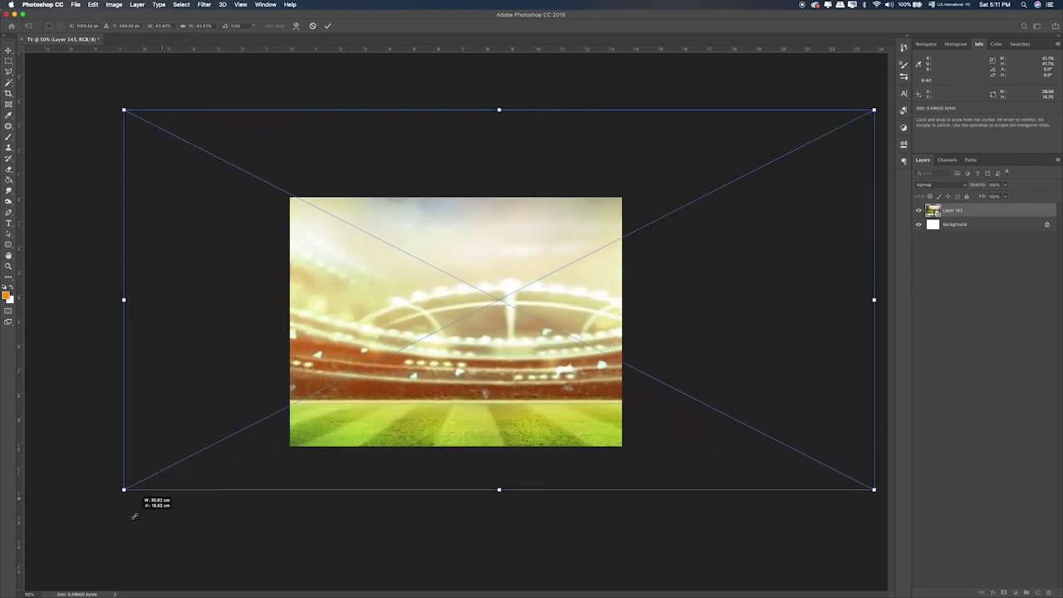
pyautogui.moveTo(469, 377); pyautogui.dragTo(482, 318)
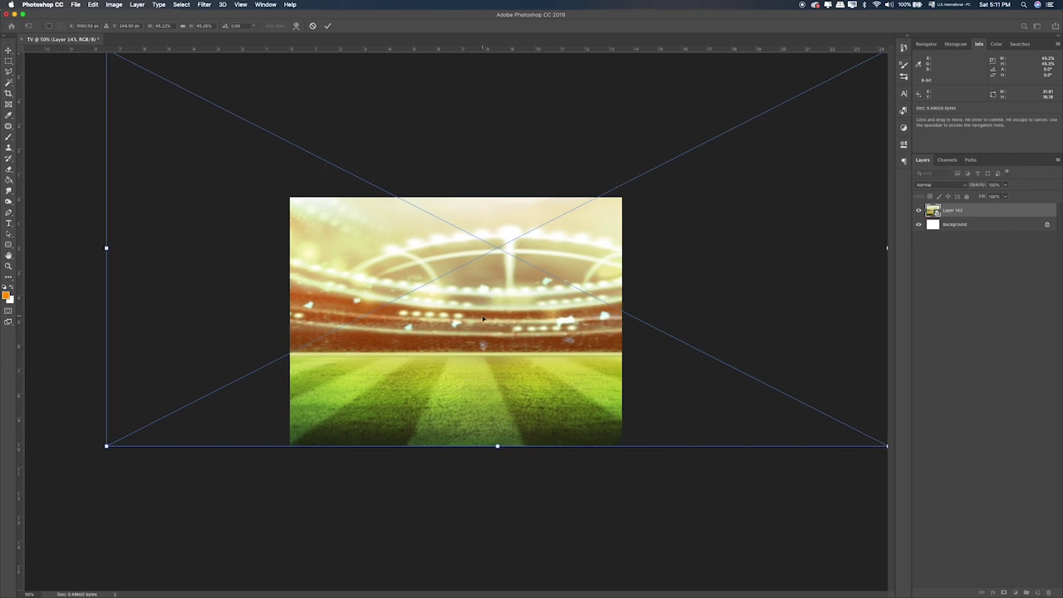
pyautogui.press('Return')
pyautogui.hotkey('ctrl', '0')
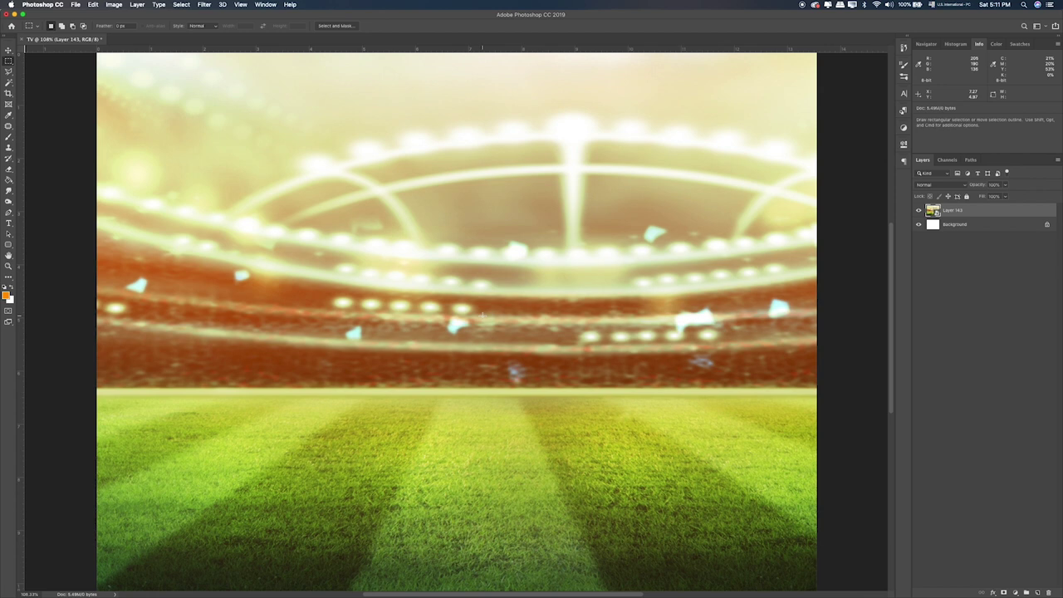
pyautogui.press('super+Tab')
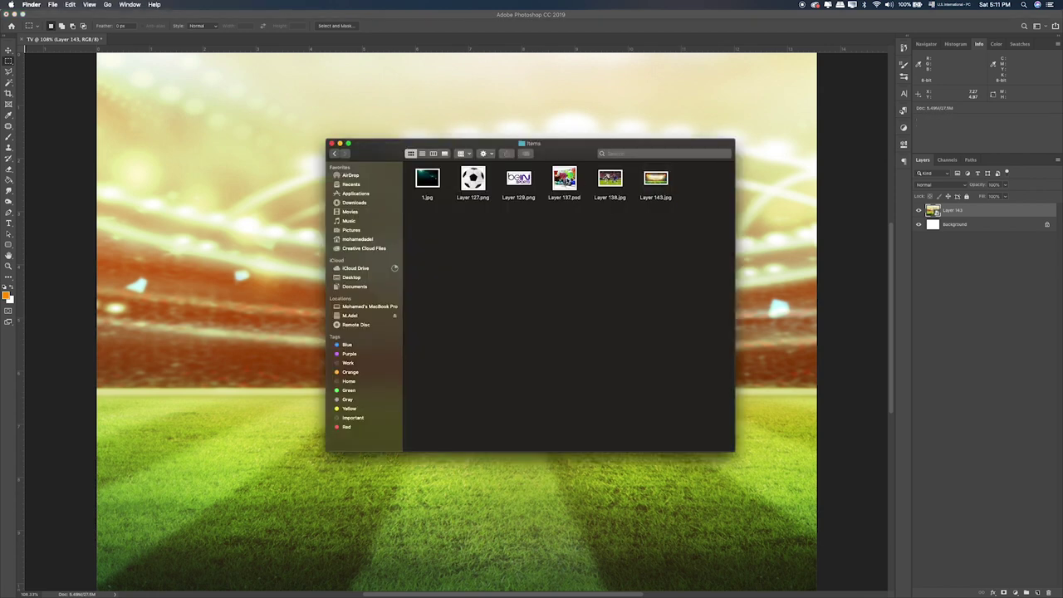
# Convert the curved TV in Layer 137.psd to a smart object and bring it into the TV document
pyautogui.doubleClick(566, 179)
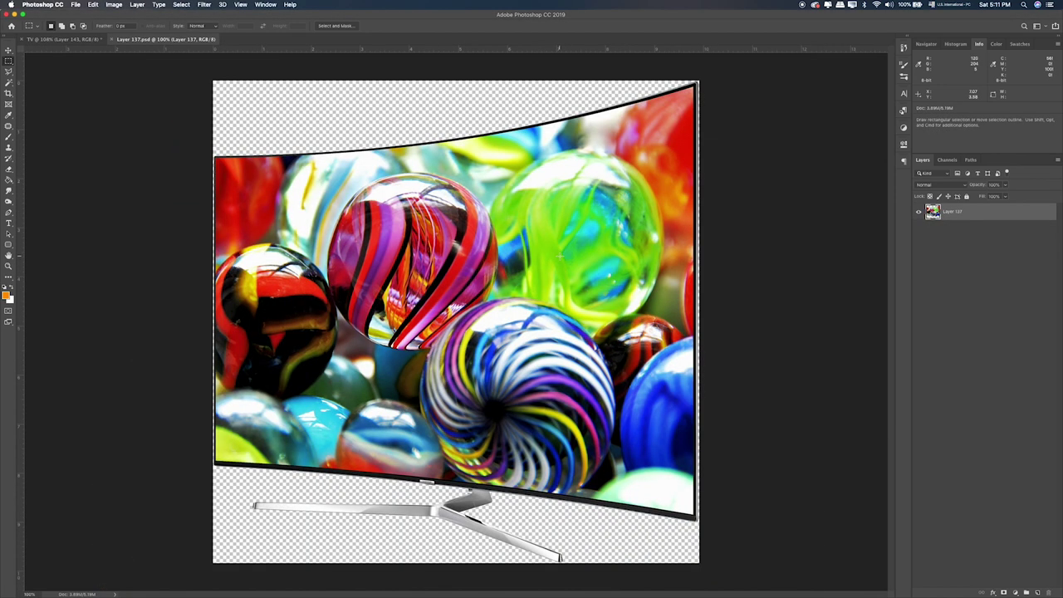
pyautogui.rightClick(980, 215)
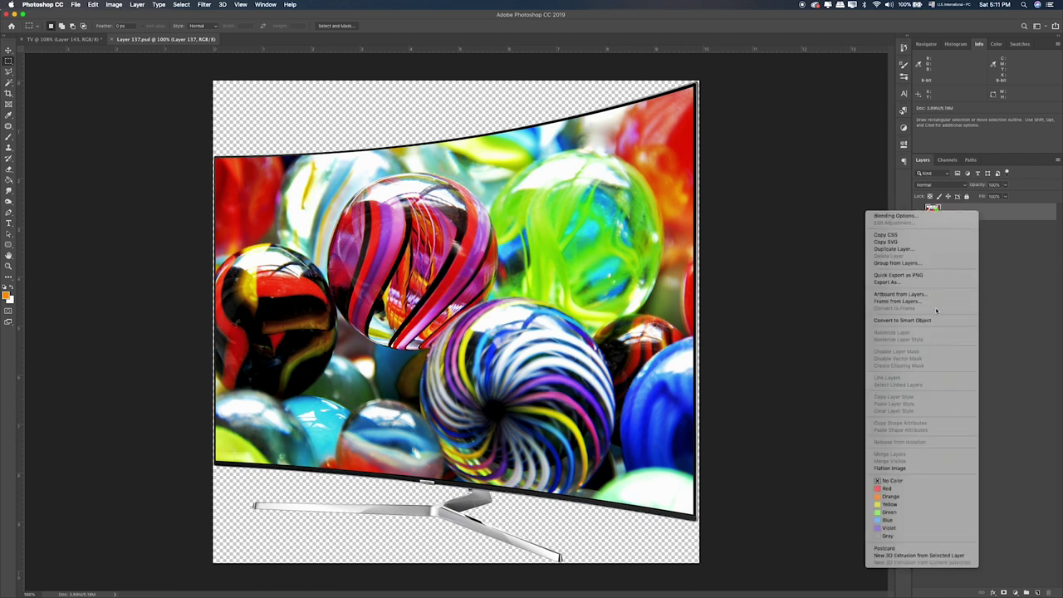
pyautogui.click(901, 320)
pyautogui.press('v')
pyautogui.moveTo(458, 249)
pyautogui.mouseDown()
pyautogui.moveTo(83, 43)
pyautogui.moveTo(386, 252)
pyautogui.mouseUp()
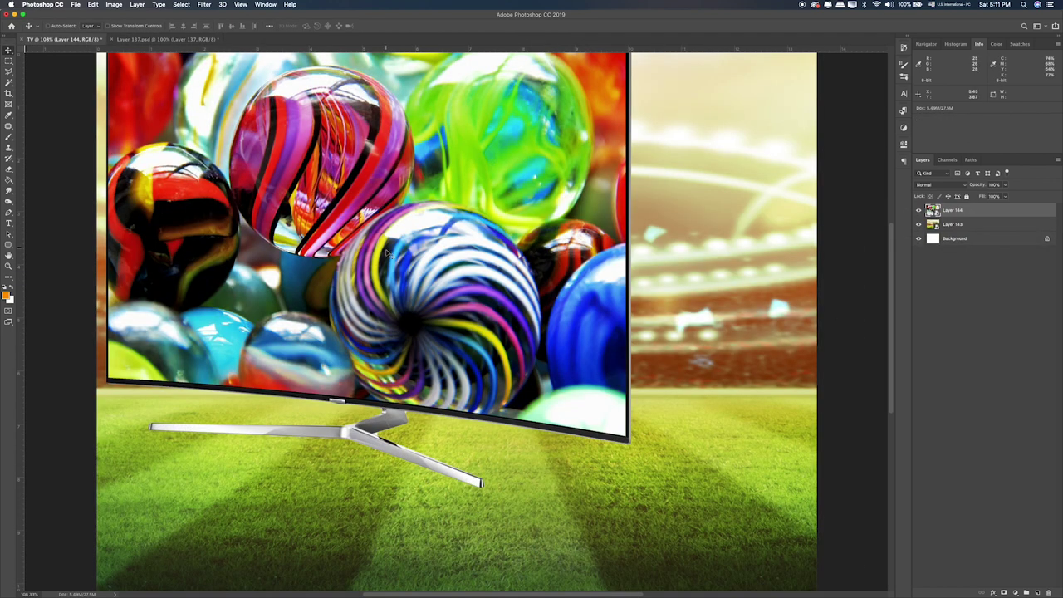
pyautogui.moveTo(432, 284); pyautogui.dragTo(492, 335)
# Scale the TV down to about 69% and set it onto the pitch
pyautogui.hotkey('ctrl', 't')
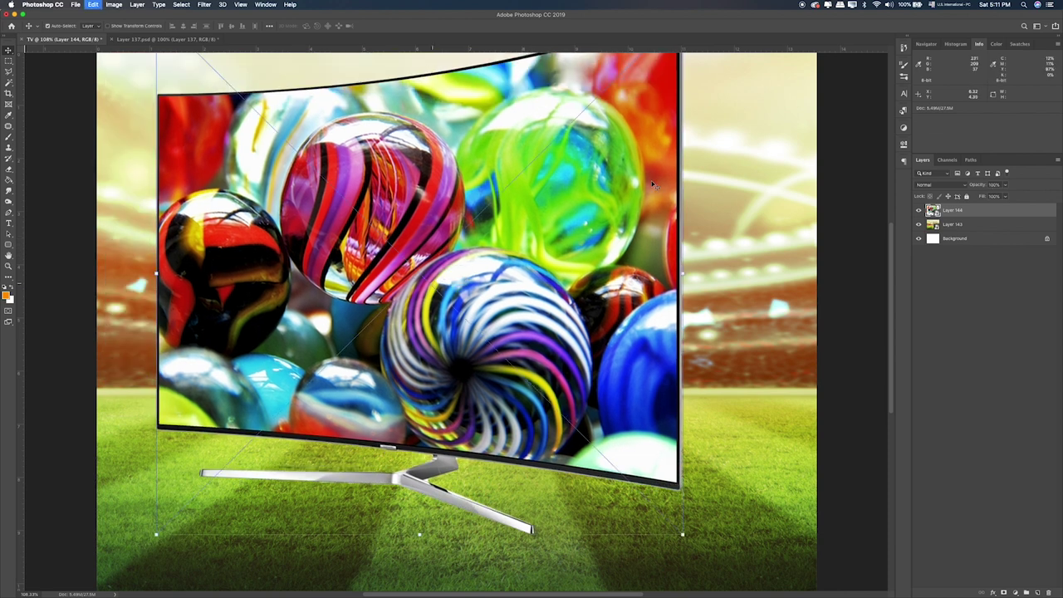
pyautogui.moveTo(681, 534); pyautogui.dragTo(520, 413)
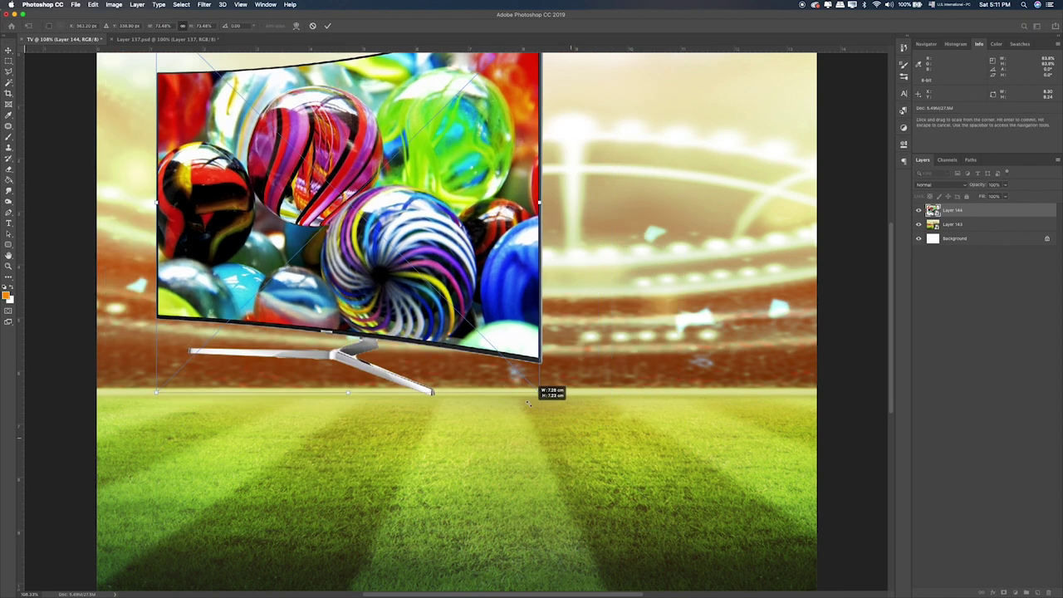
pyautogui.moveTo(433, 278); pyautogui.dragTo(470, 395)
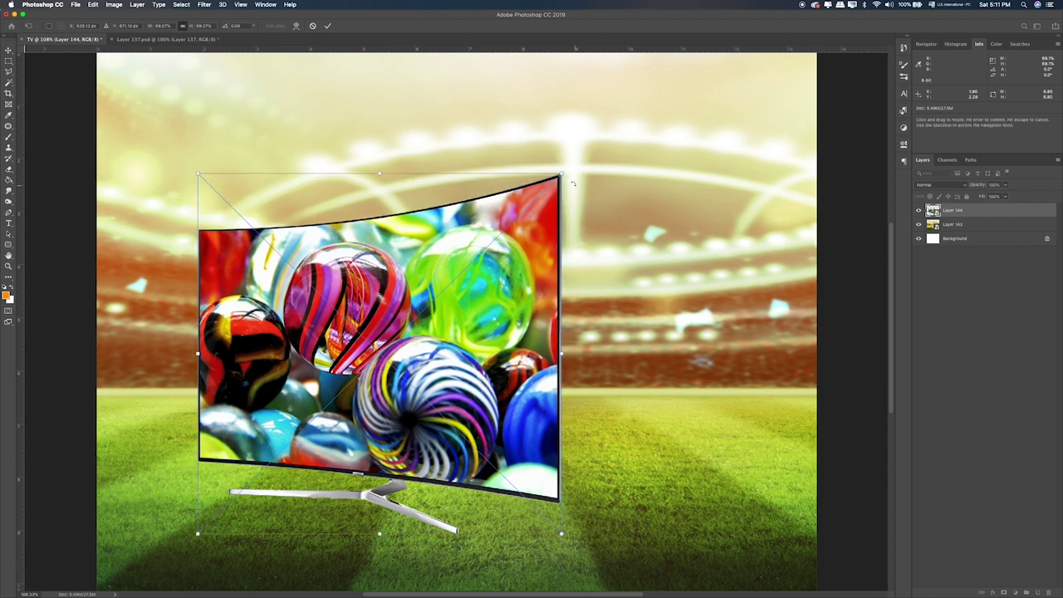
pyautogui.moveTo(561, 174); pyautogui.dragTo(555, 179)
pyautogui.press('Return')
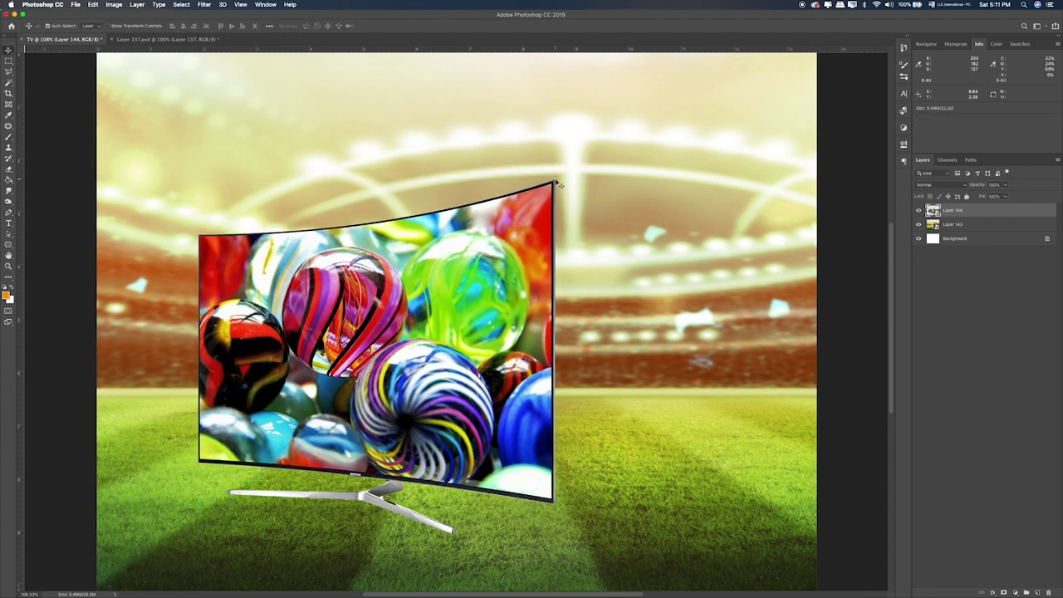
# Group the TV layer, duplicate it, and give the copy a solid black Color Overlay
pyautogui.hotkey('ctrl', 'g')
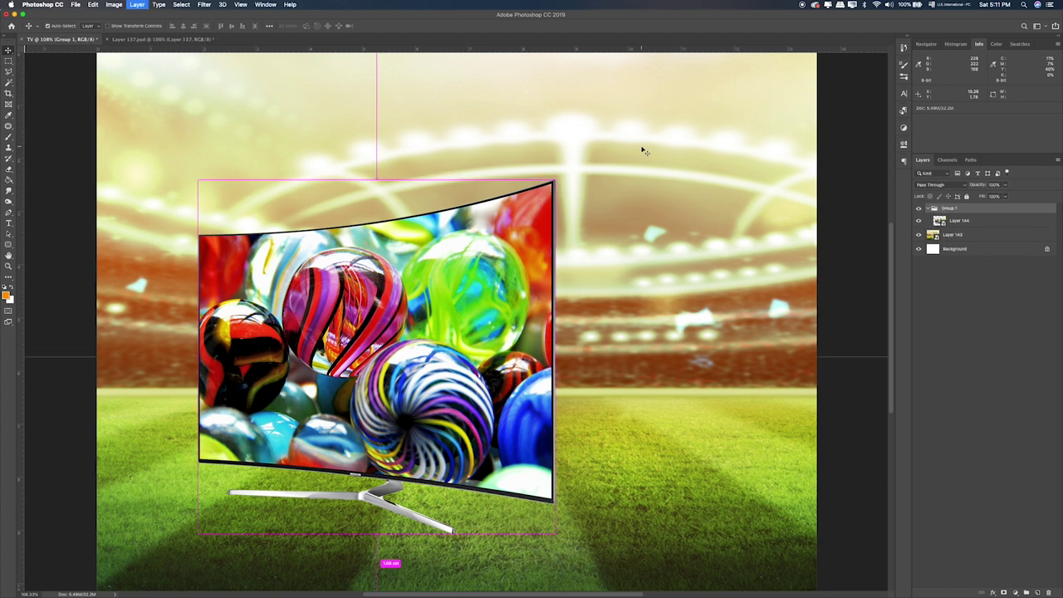
pyautogui.click(1009, 224)
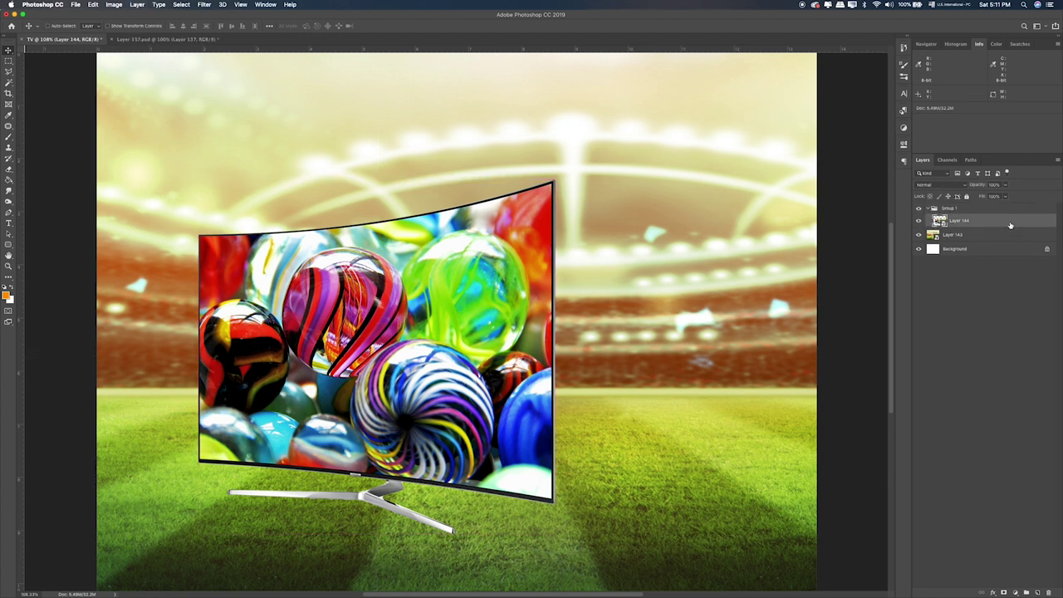
pyautogui.hotkey('ctrl', 'j')
pyautogui.rightClick(1009, 224)
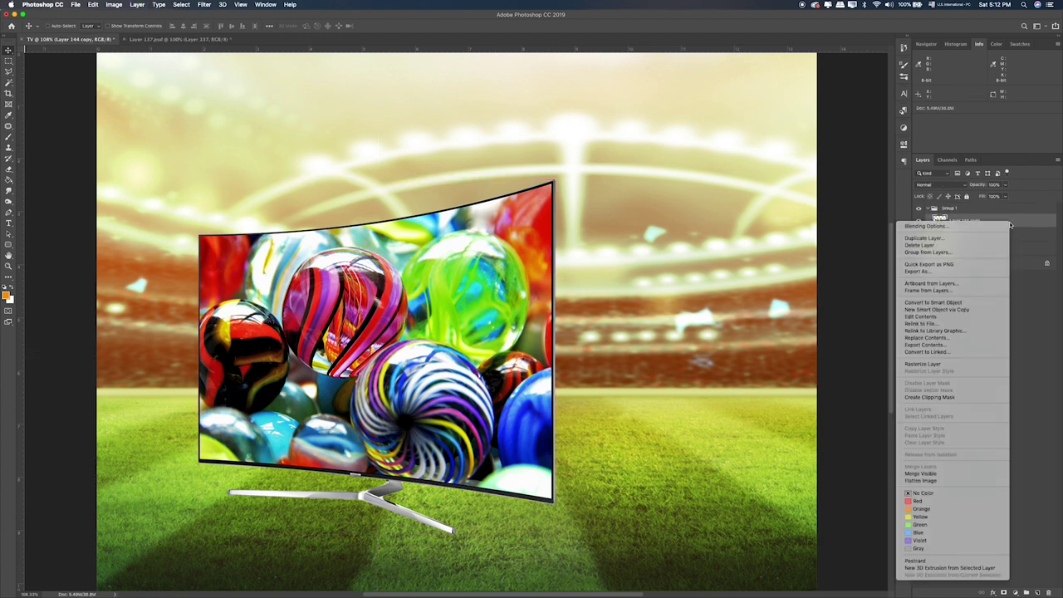
pyautogui.click(1035, 223)
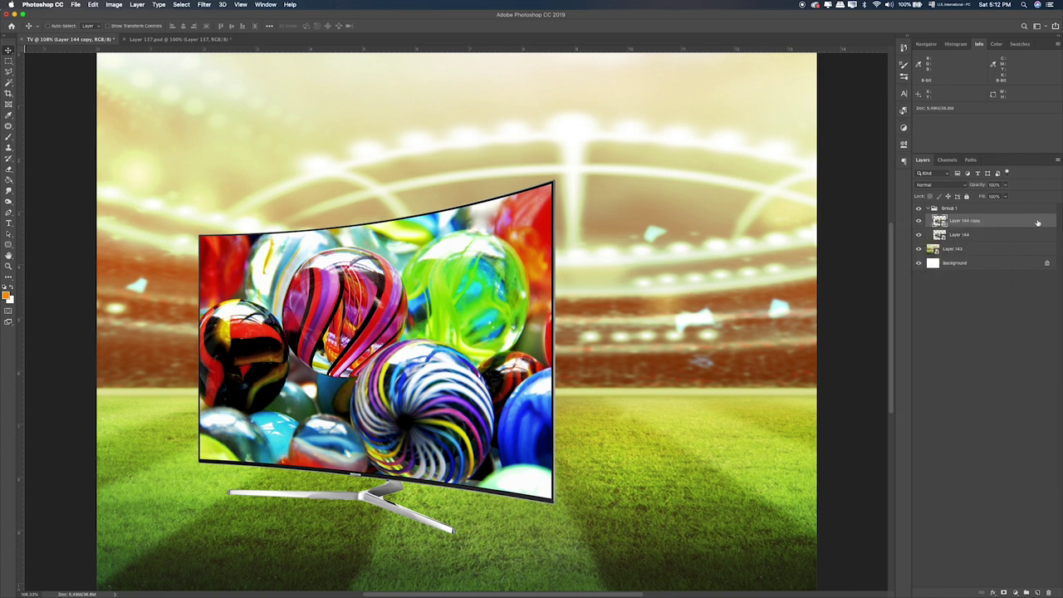
pyautogui.doubleClick(1035, 223)
pyautogui.click(709, 191)
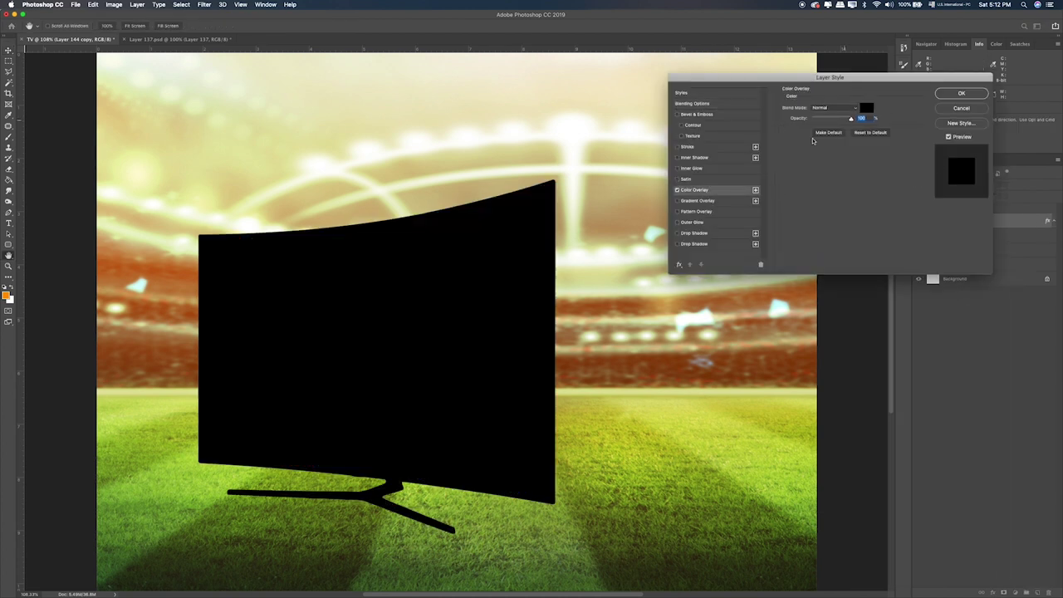
pyautogui.click(960, 94)
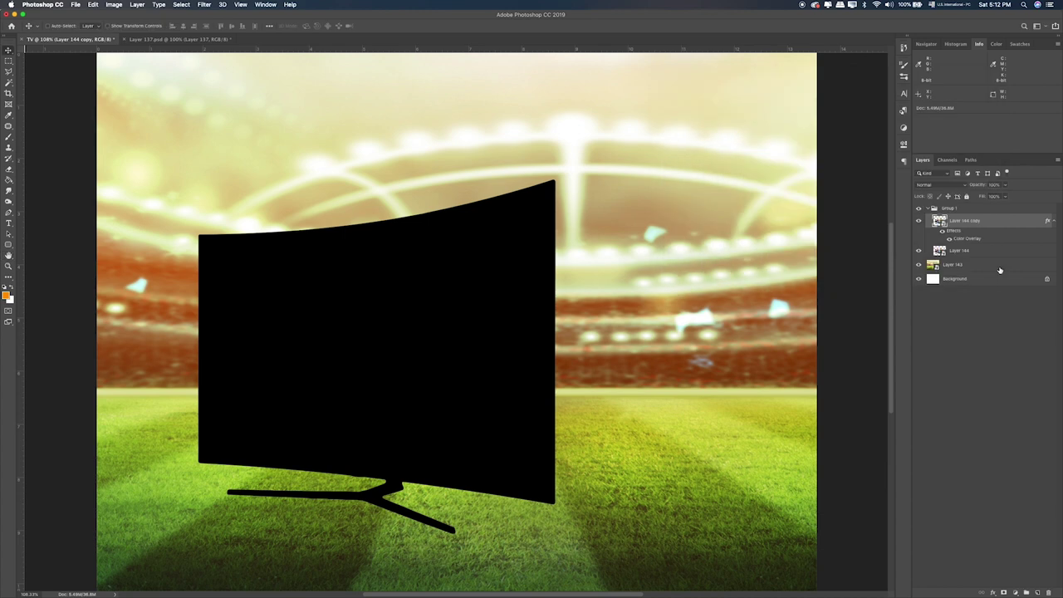
# Move the black copy below the original TV and convert it to a smart object
pyautogui.hotkey('ctrl', '[')
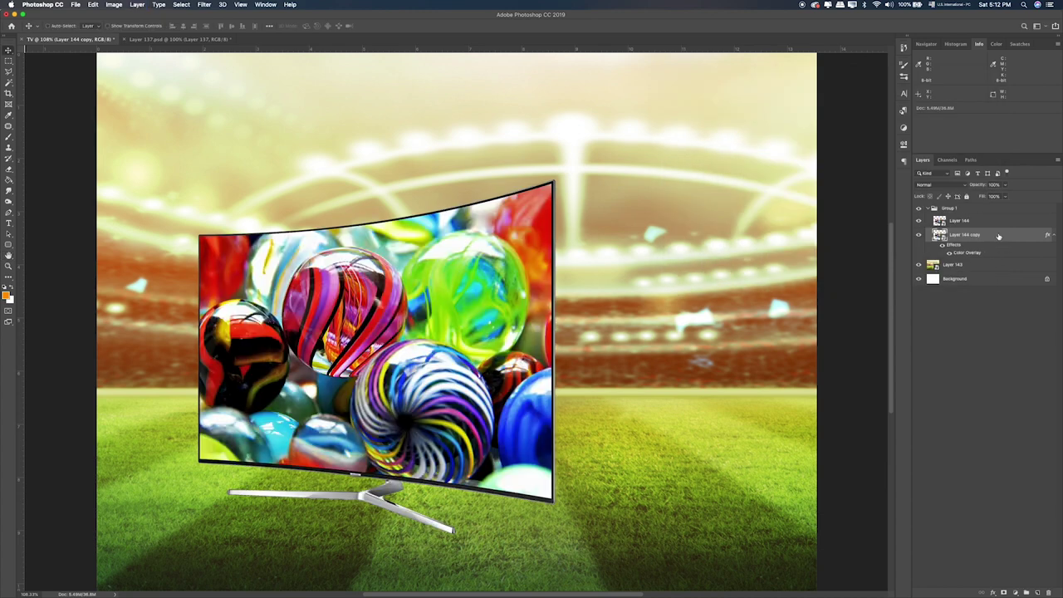
pyautogui.rightClick(998, 236)
pyautogui.click(959, 312)
pyautogui.hotkey('ctrl', 't')
pyautogui.hotkey('ctrl', '-')
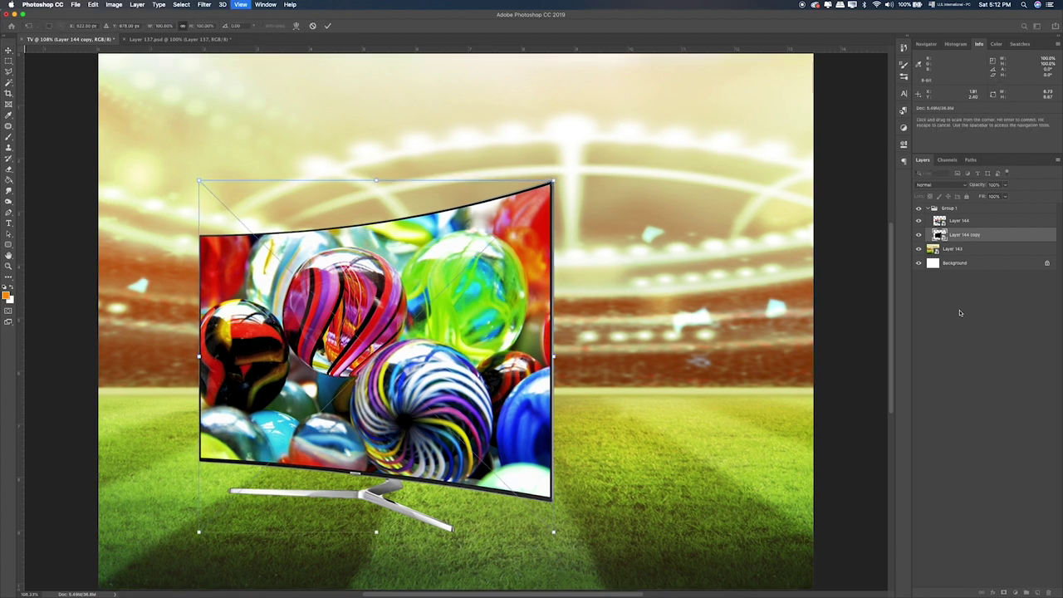
# Flip the black TV copy downward so it becomes a reflection below the TV
pyautogui.hotkey('ctrl', '-')
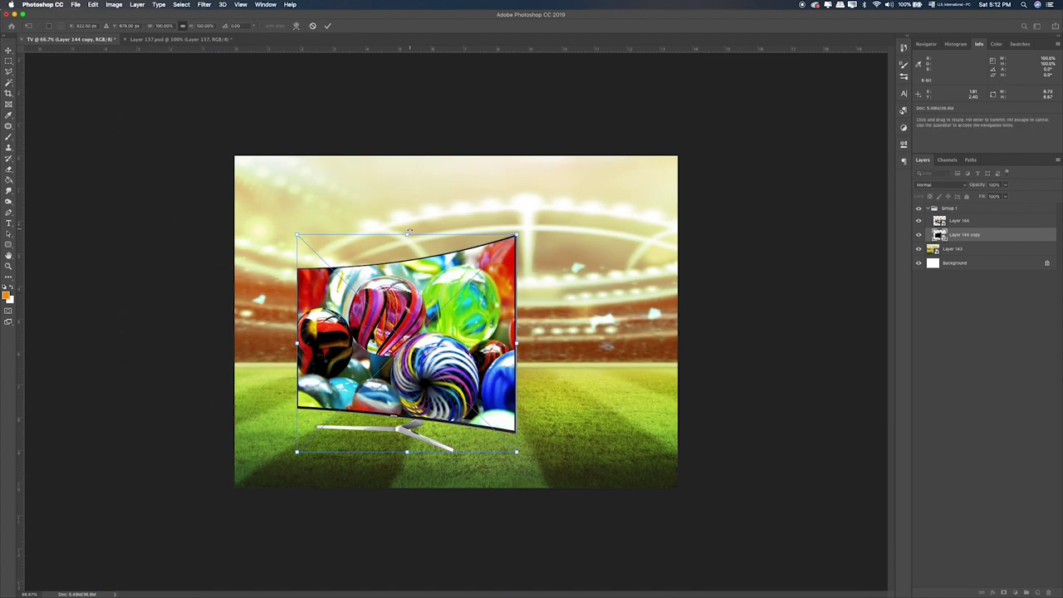
pyautogui.moveTo(406, 237); pyautogui.dragTo(406, 591)
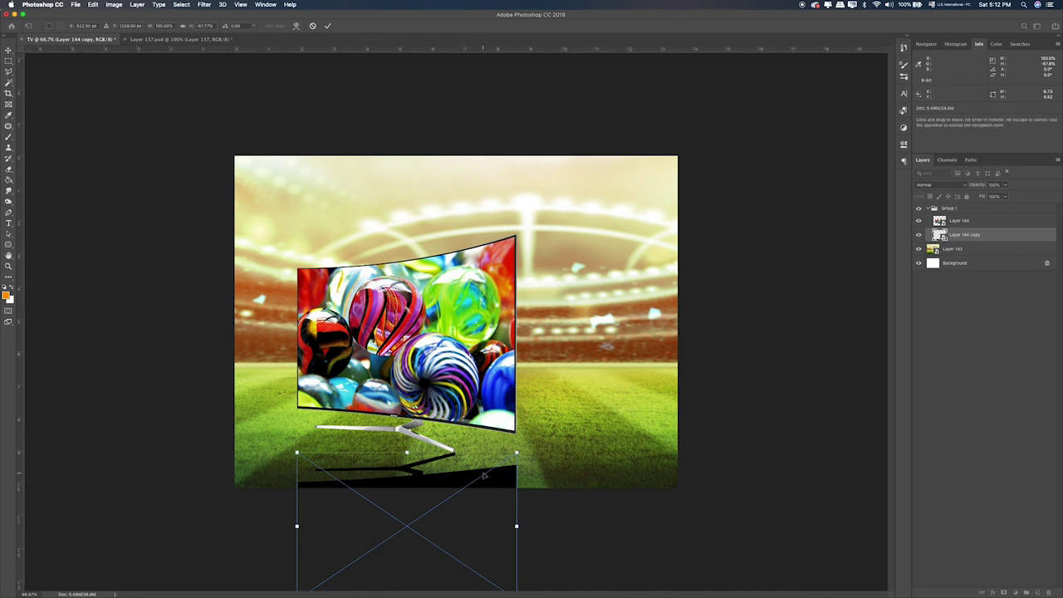
pyautogui.press('Return')
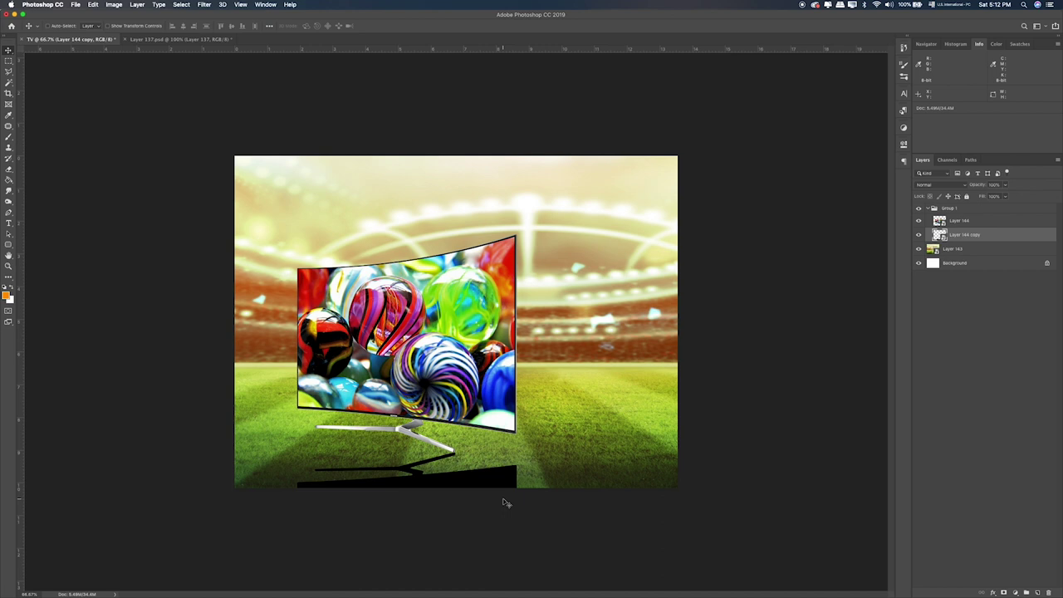
pyautogui.press('f')
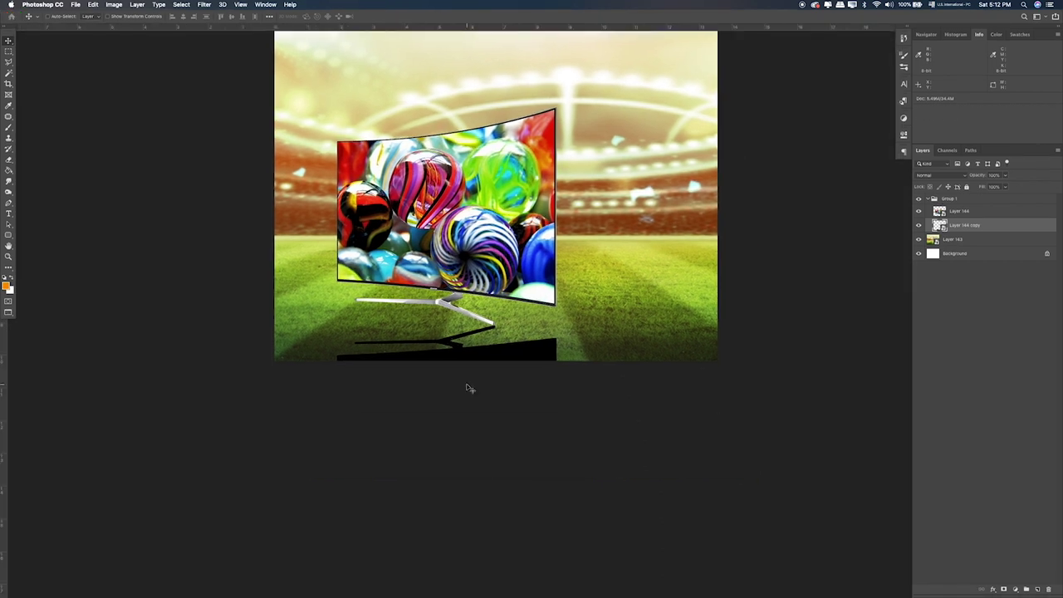
pyautogui.hotkey('ctrl', '+')
# Stretch the reflection further down and pull its top corner up under the stand
pyautogui.hotkey('ctrl', 't')
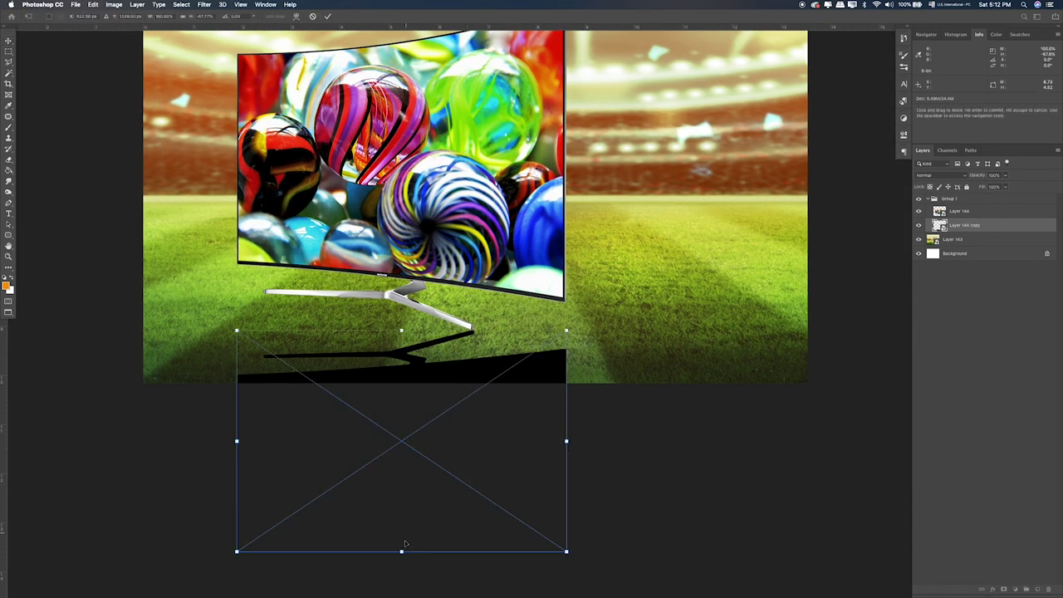
pyautogui.moveTo(401, 552); pyautogui.dragTo(401, 565)
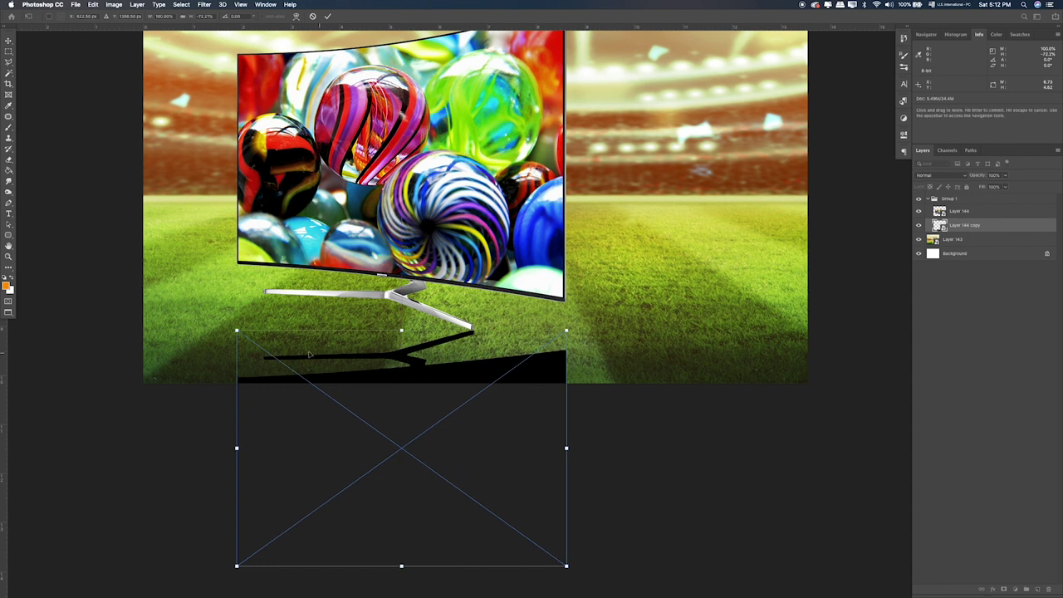
pyautogui.moveTo(248, 333)
pyautogui.mouseDown()
pyautogui.moveTo(236, 279)
pyautogui.moveTo(237, 330)
pyautogui.mouseUp()
pyautogui.press('Return')
pyautogui.press('super+0')
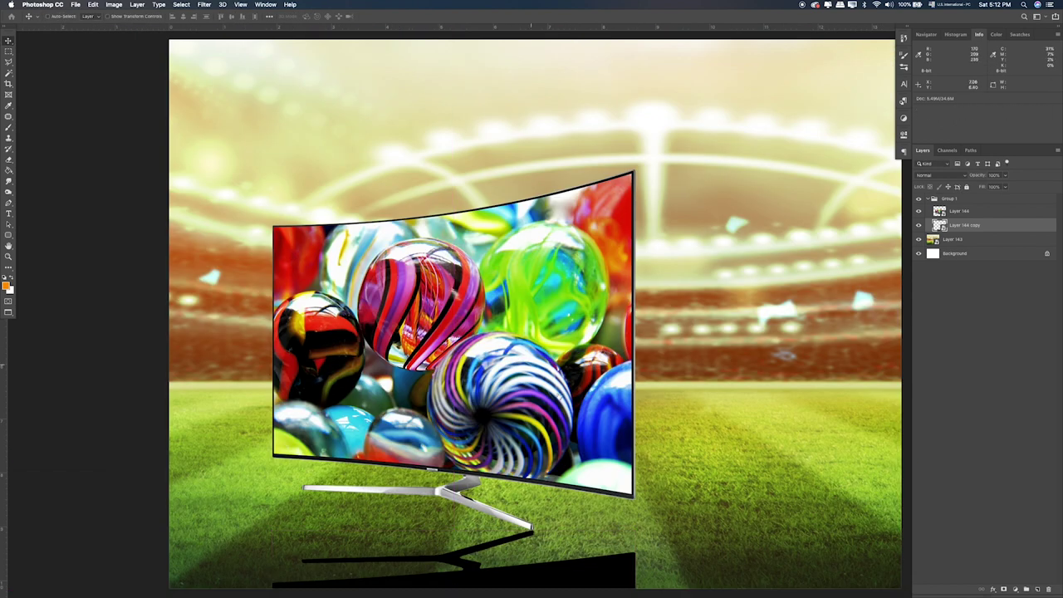
pyautogui.press('super+r')
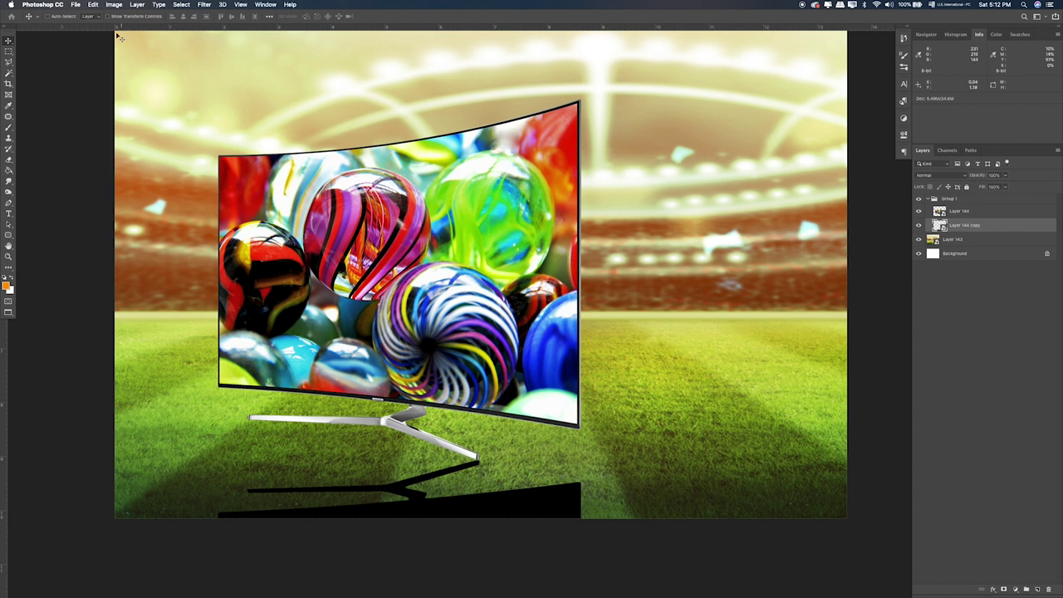
pyautogui.click(93, 4)
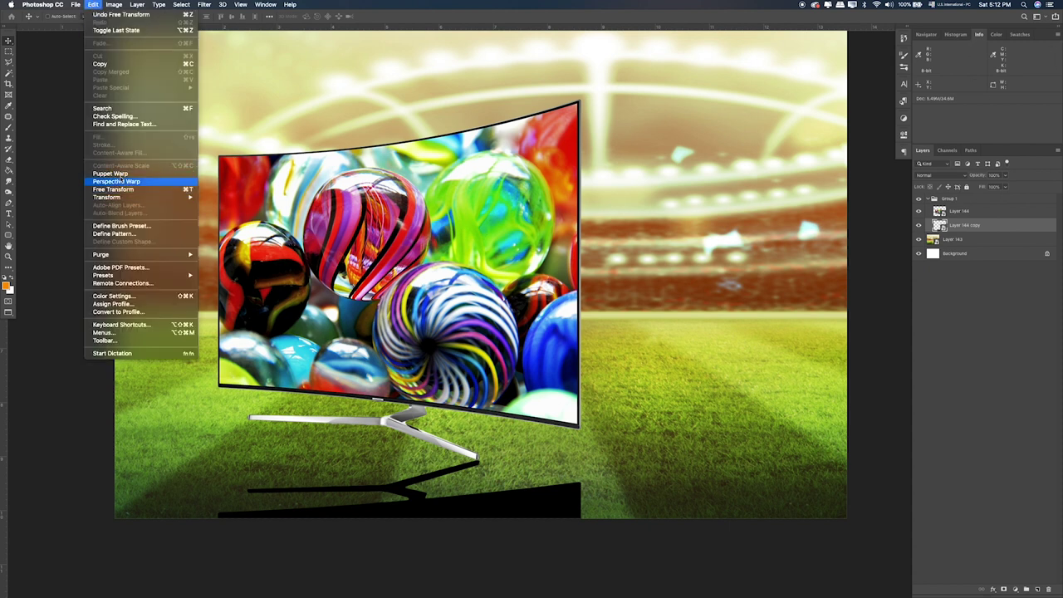
# Apply Puppet Warp to the reflection and try initial pins and bends on its left arm
pyautogui.click(110, 173)
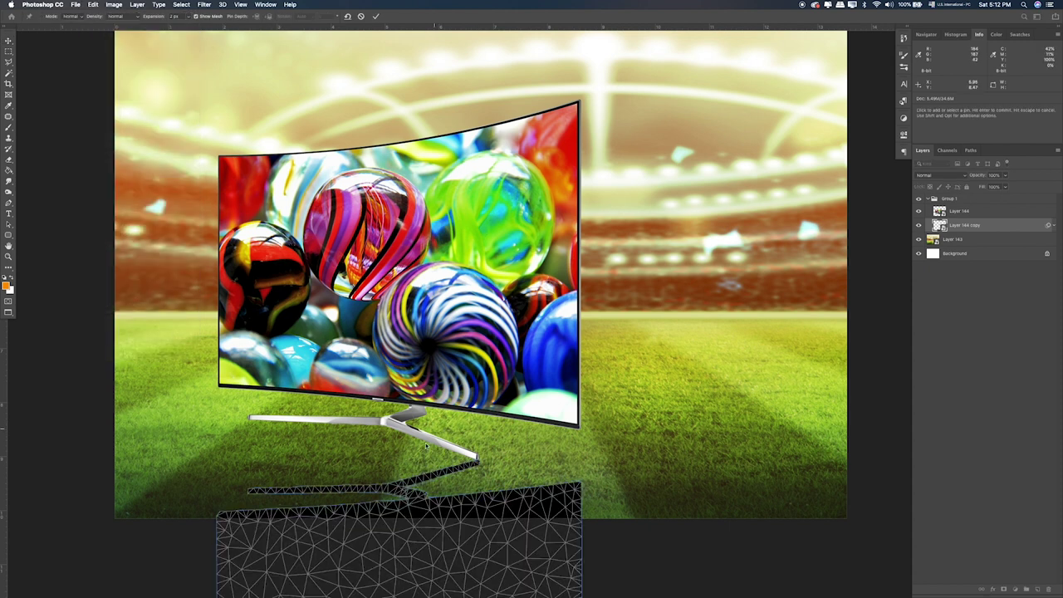
pyautogui.moveTo(527, 503); pyautogui.dragTo(543, 218)
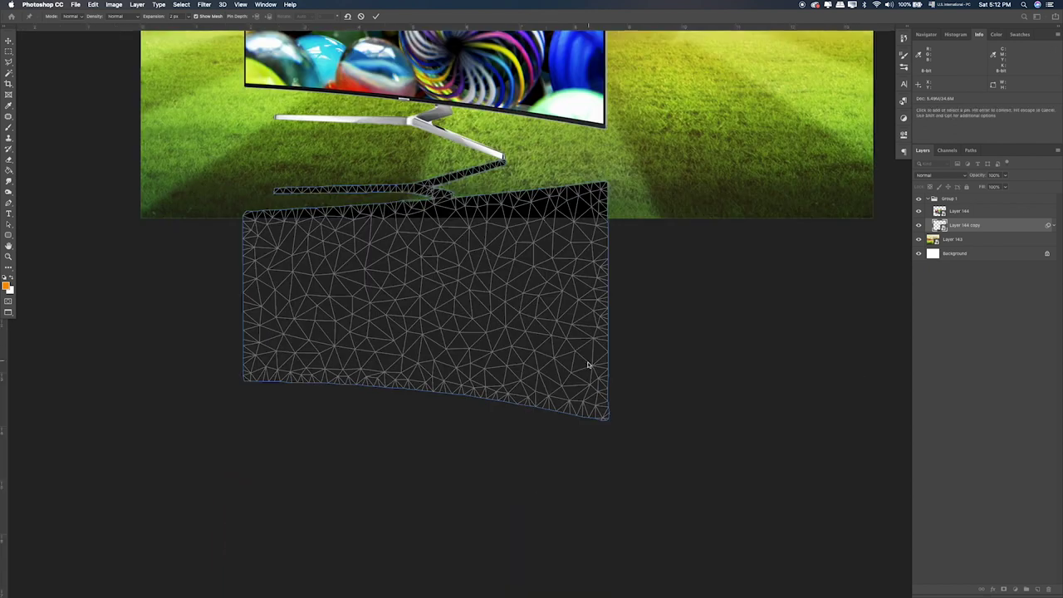
pyautogui.click(579, 396)
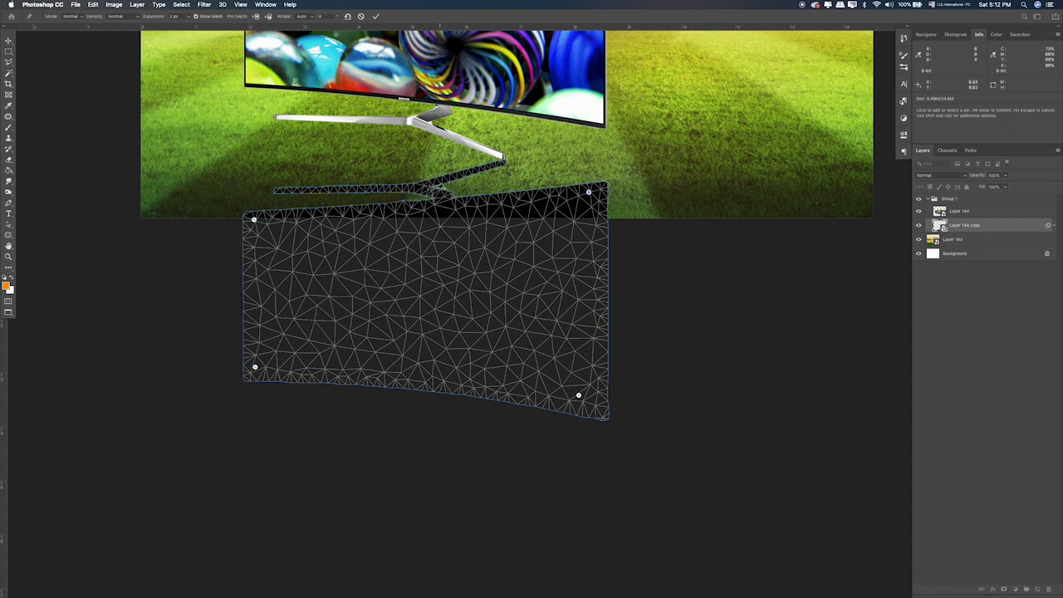
pyautogui.scroll(3, 324, 184)
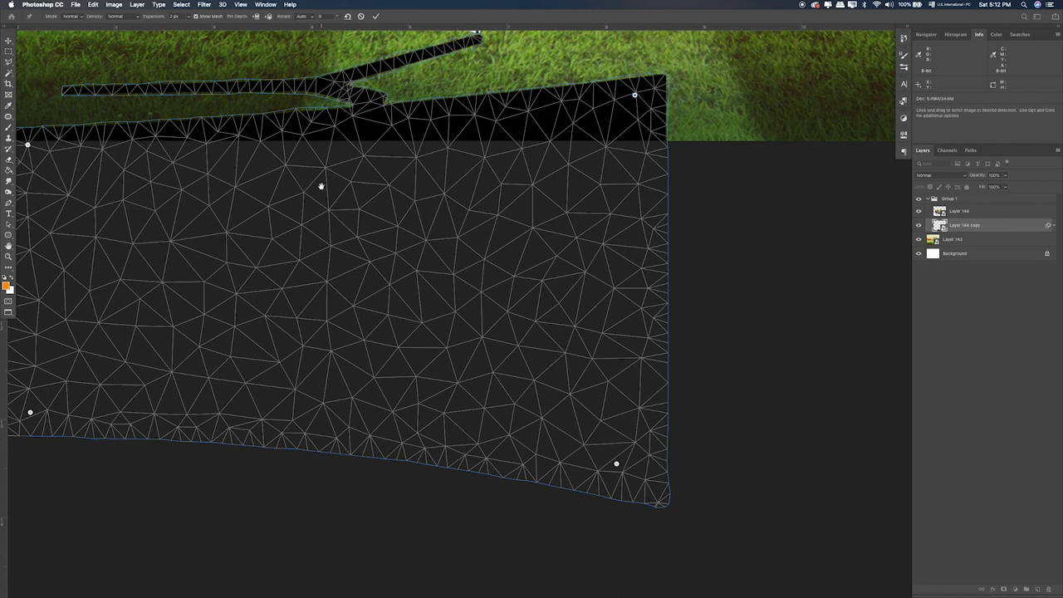
pyautogui.scroll(5, 550, 225)
pyautogui.hscroll(-4, 531, 257)
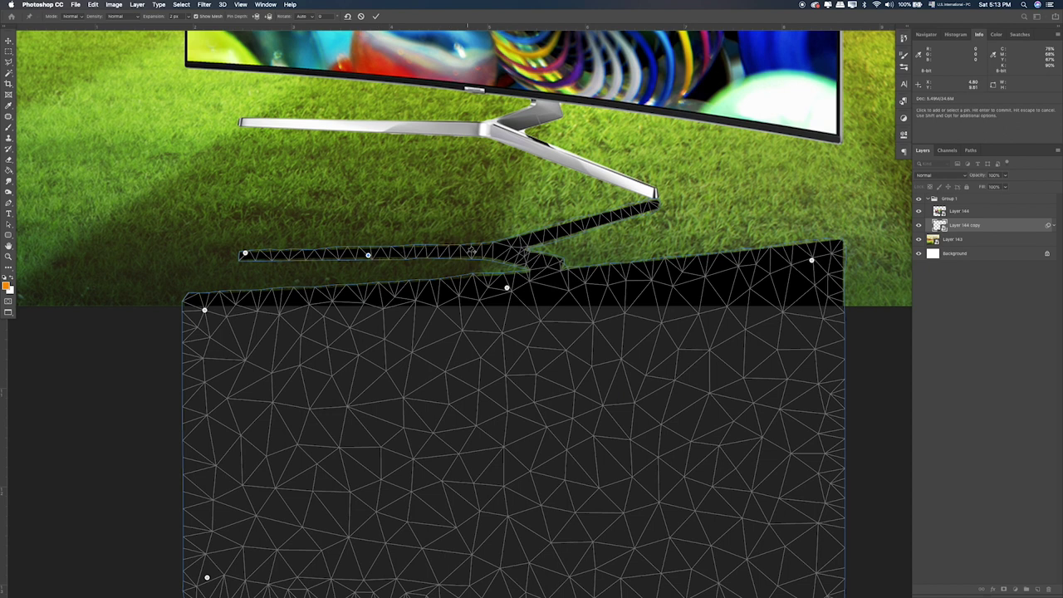
pyautogui.hotkey('ctrl', 'z')
pyautogui.moveTo(245, 253); pyautogui.dragTo(246, 129)
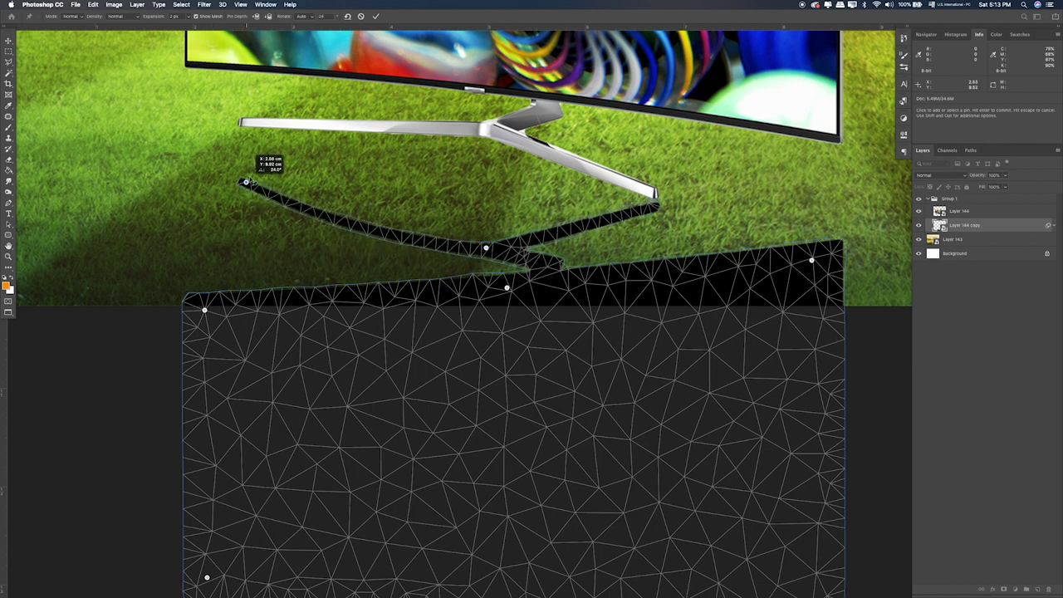
pyautogui.moveTo(246, 128); pyautogui.dragTo(245, 128)
pyautogui.moveTo(485, 248); pyautogui.dragTo(498, 194)
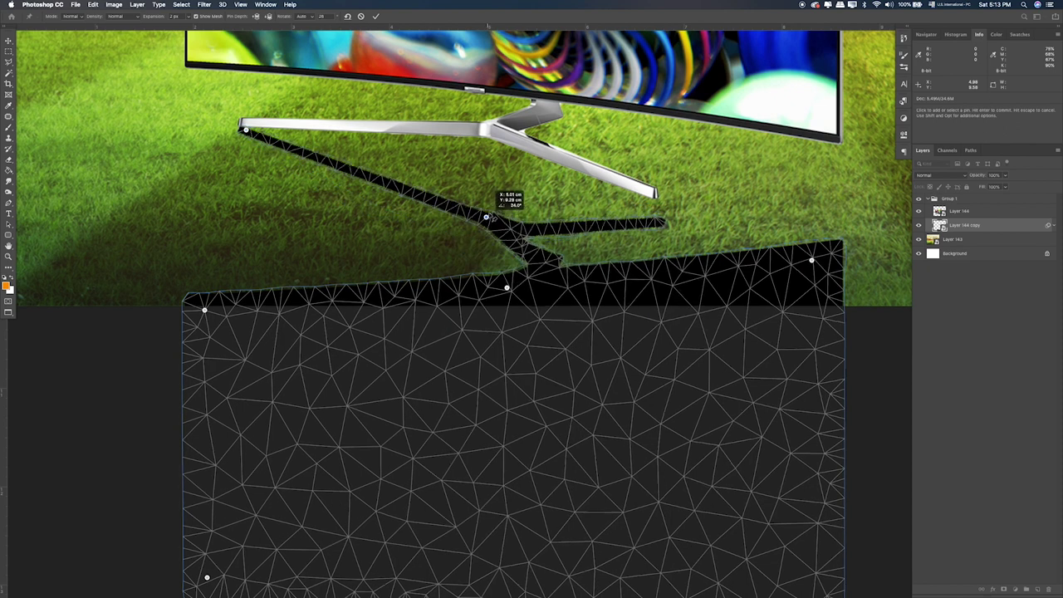
pyautogui.hotkey('ctrl', 'z')
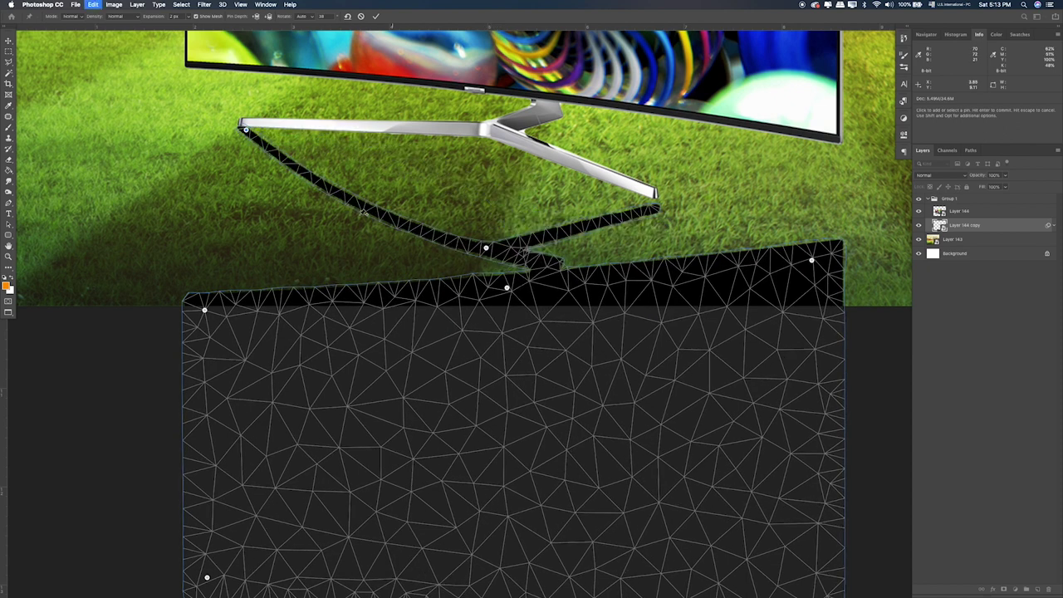
# Pin the reflection's left leg and joint and raise them to match the silver leg
pyautogui.click(363, 207)
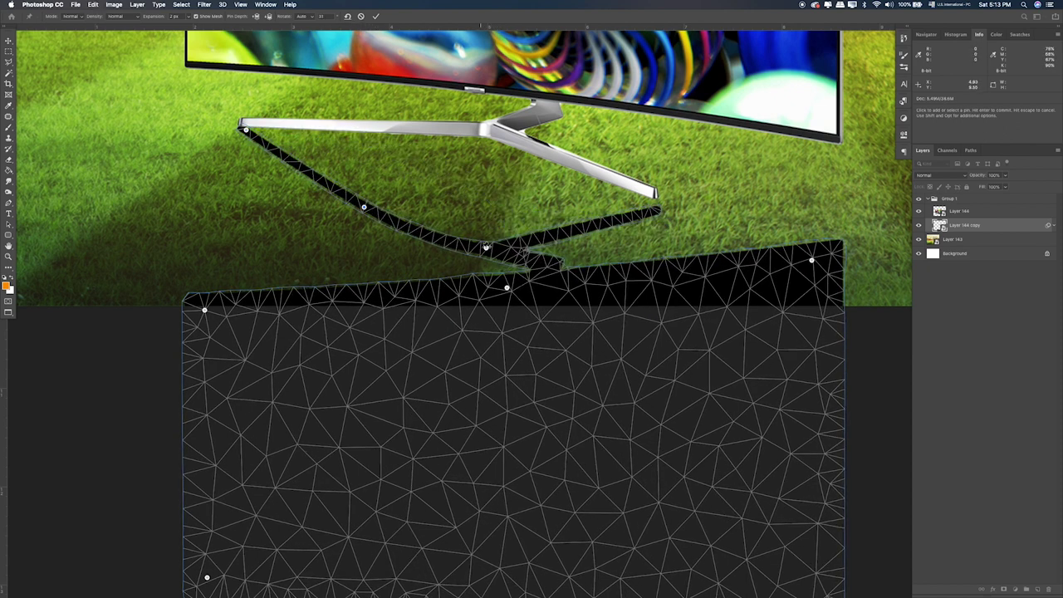
pyautogui.moveTo(485, 248); pyautogui.dragTo(479, 137)
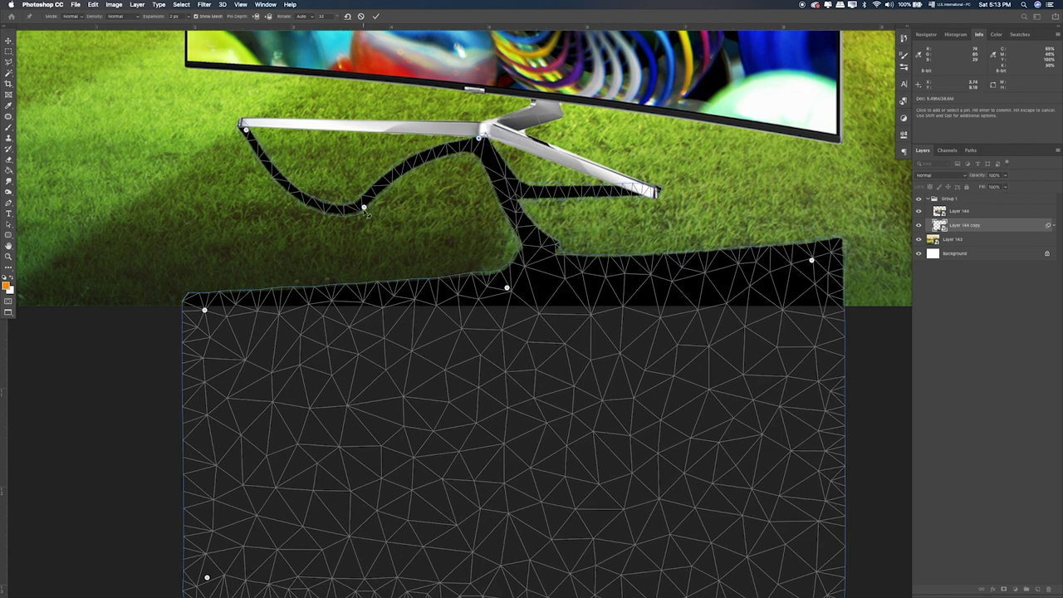
pyautogui.moveTo(366, 213); pyautogui.dragTo(369, 155)
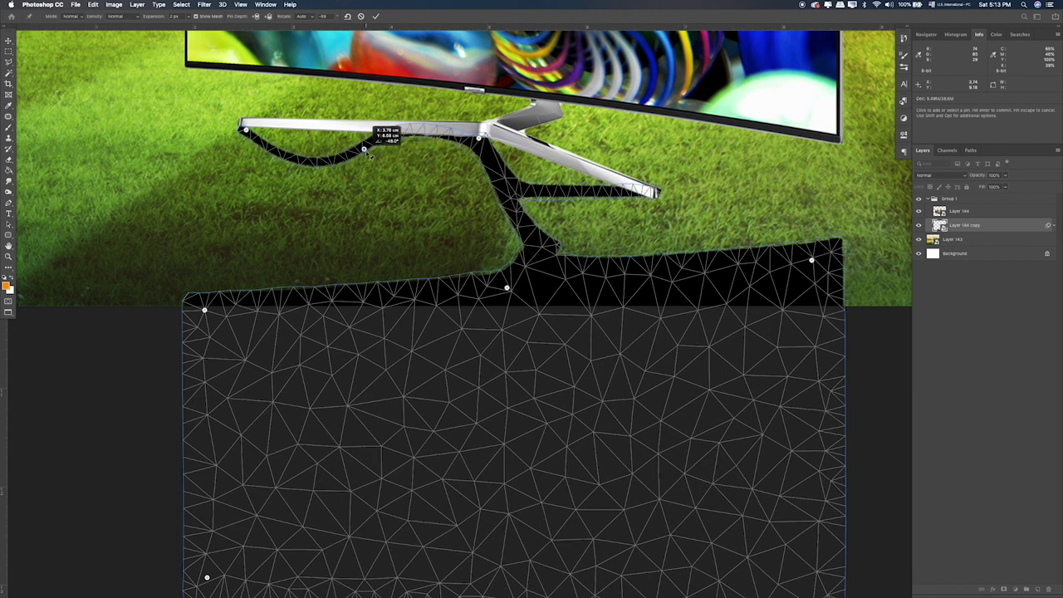
pyautogui.click(312, 162)
pyautogui.moveTo(312, 162); pyautogui.dragTo(308, 136)
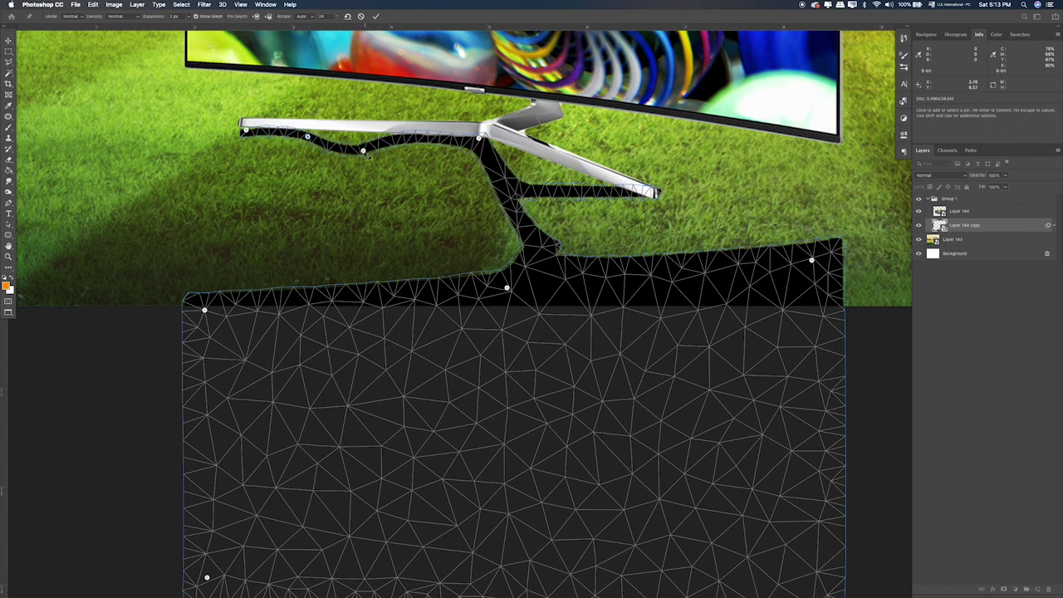
pyautogui.moveTo(363, 151); pyautogui.dragTo(395, 138)
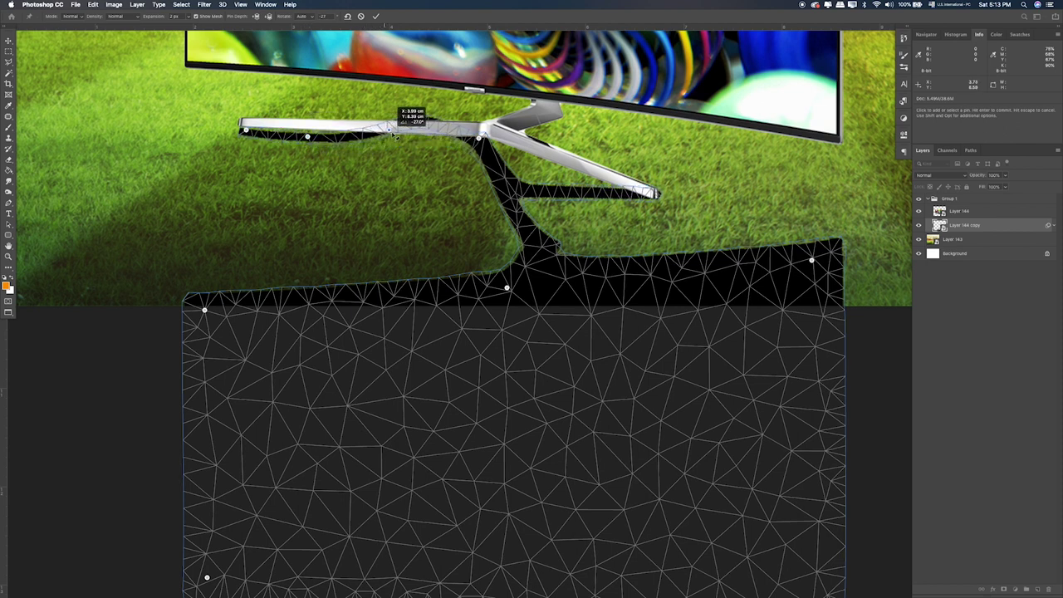
# Add pins along the reflection's left arm and nudge it to follow the silver leg
pyautogui.moveTo(439, 129); pyautogui.dragTo(429, 130)
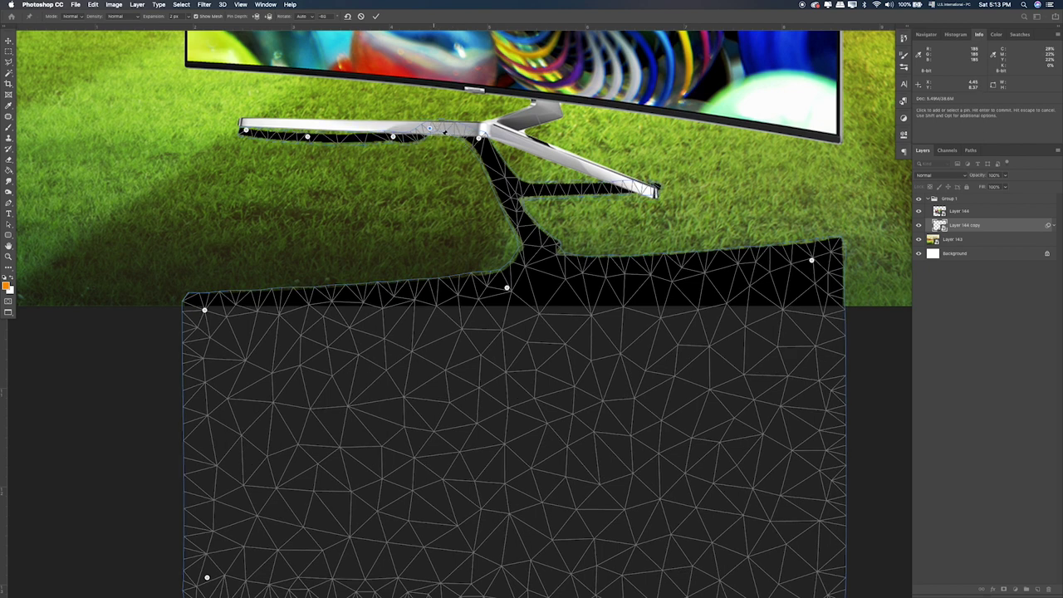
pyautogui.moveTo(431, 131); pyautogui.dragTo(436, 147)
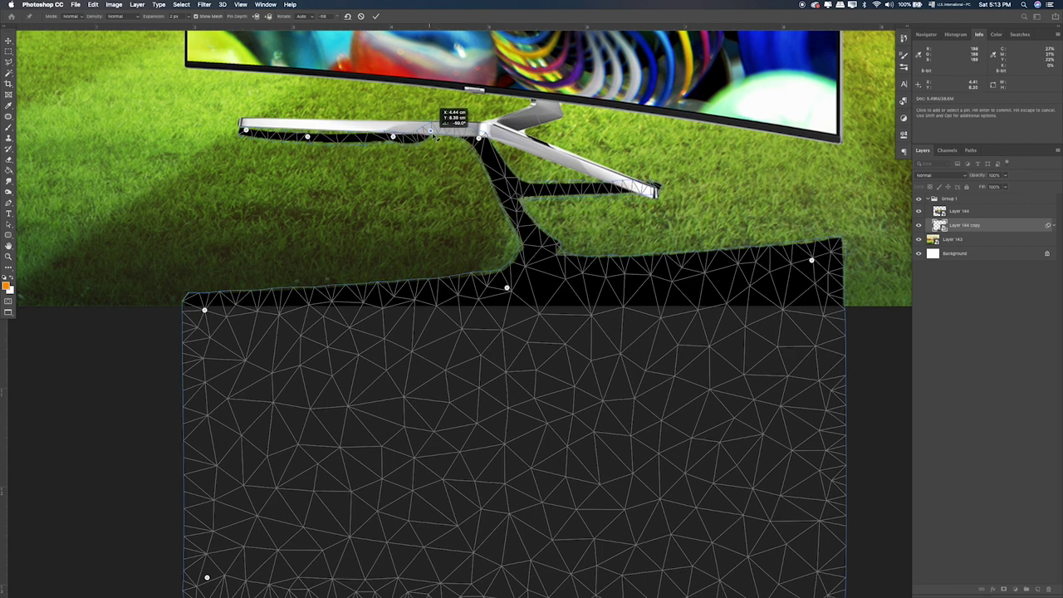
pyautogui.click(412, 141)
pyautogui.moveTo(412, 141); pyautogui.dragTo(409, 132)
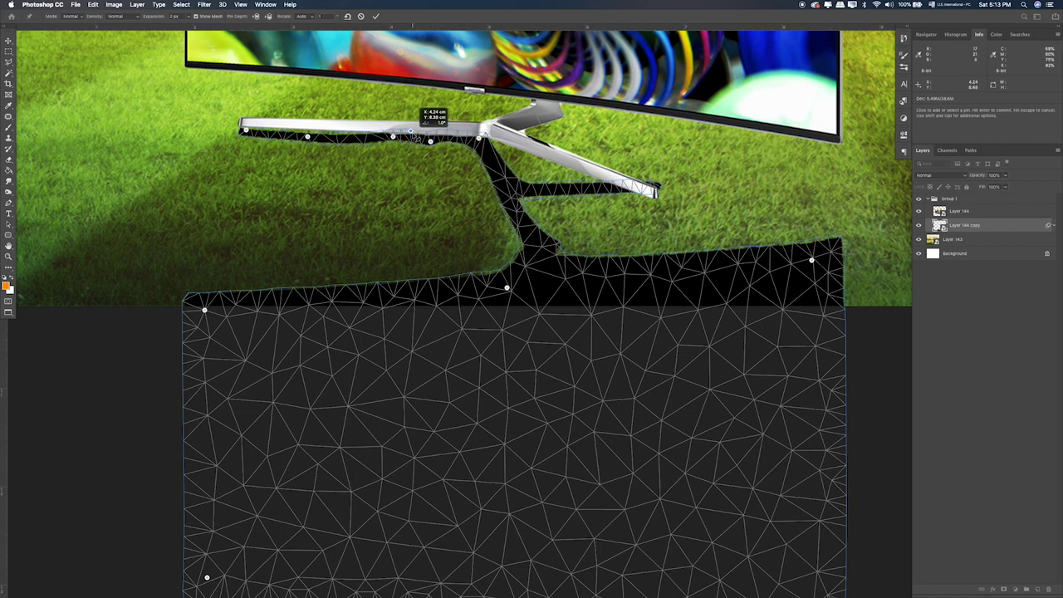
pyautogui.click(341, 137)
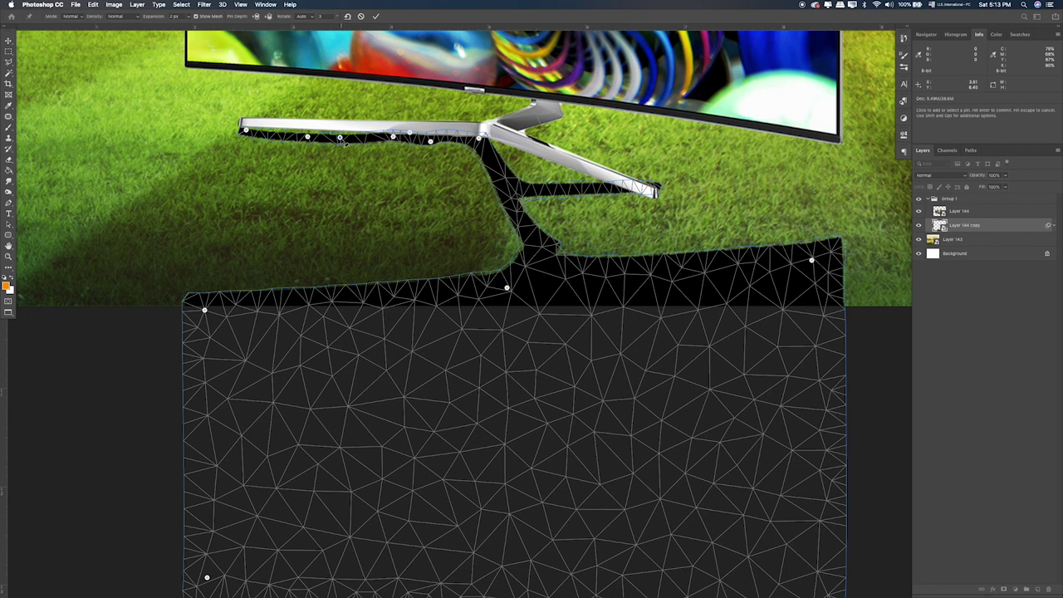
pyautogui.moveTo(341, 138); pyautogui.dragTo(338, 135)
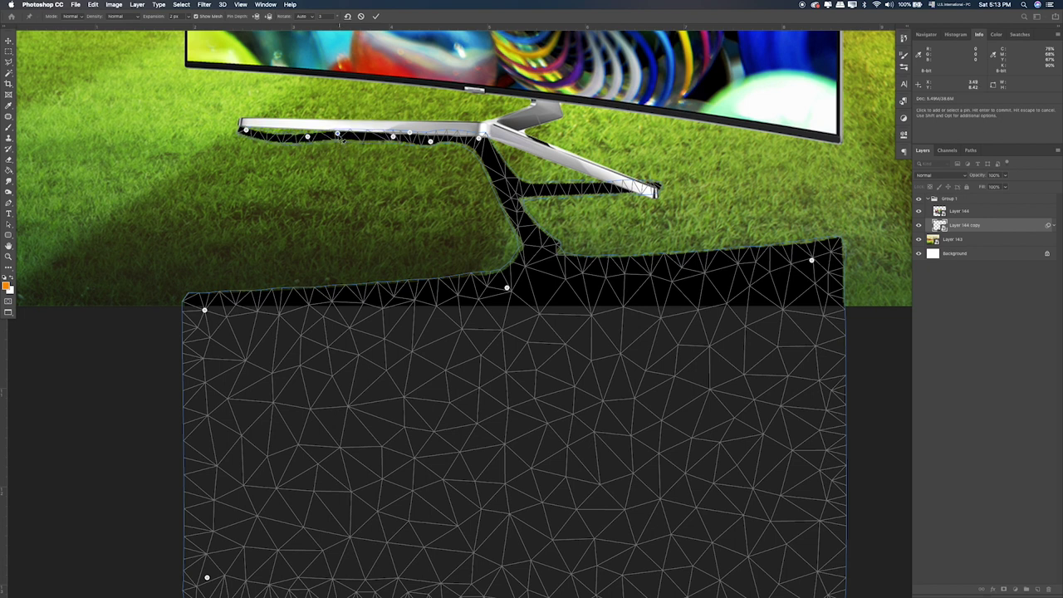
pyautogui.moveTo(308, 137); pyautogui.dragTo(305, 133)
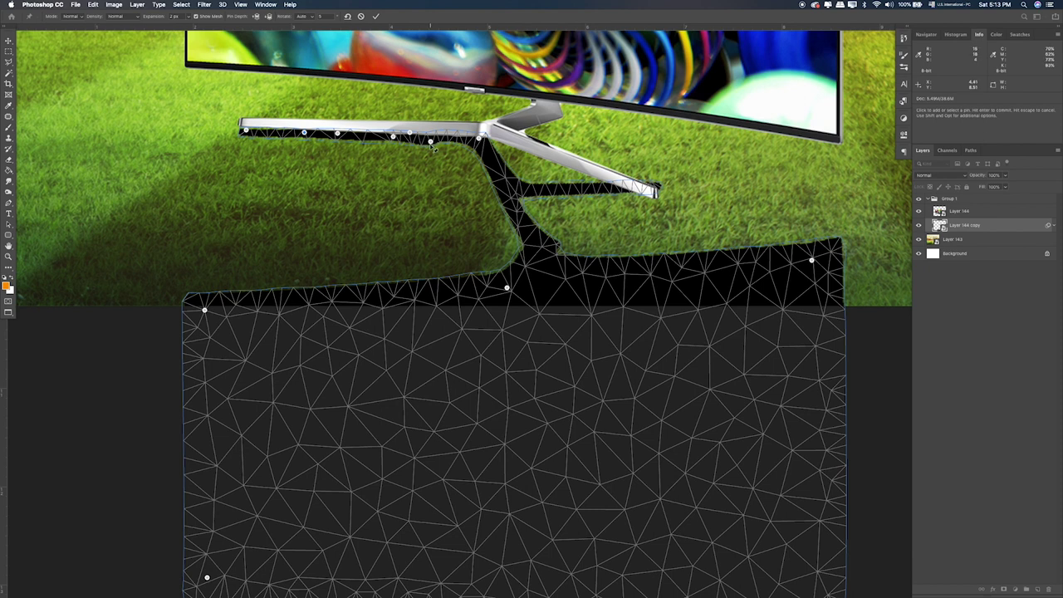
pyautogui.moveTo(431, 143); pyautogui.dragTo(427, 140)
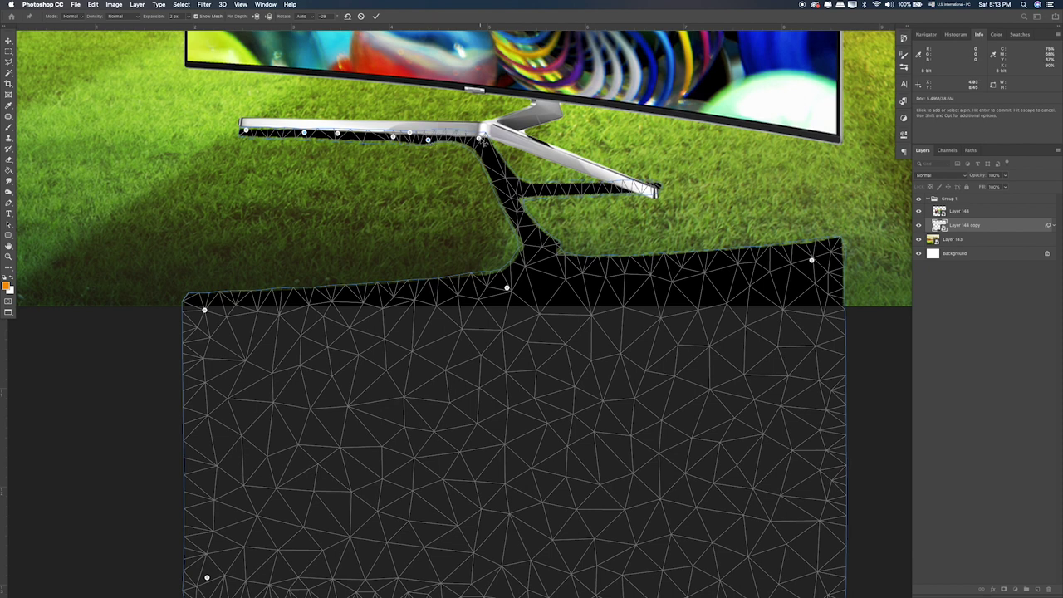
pyautogui.moveTo(481, 143); pyautogui.dragTo(484, 141)
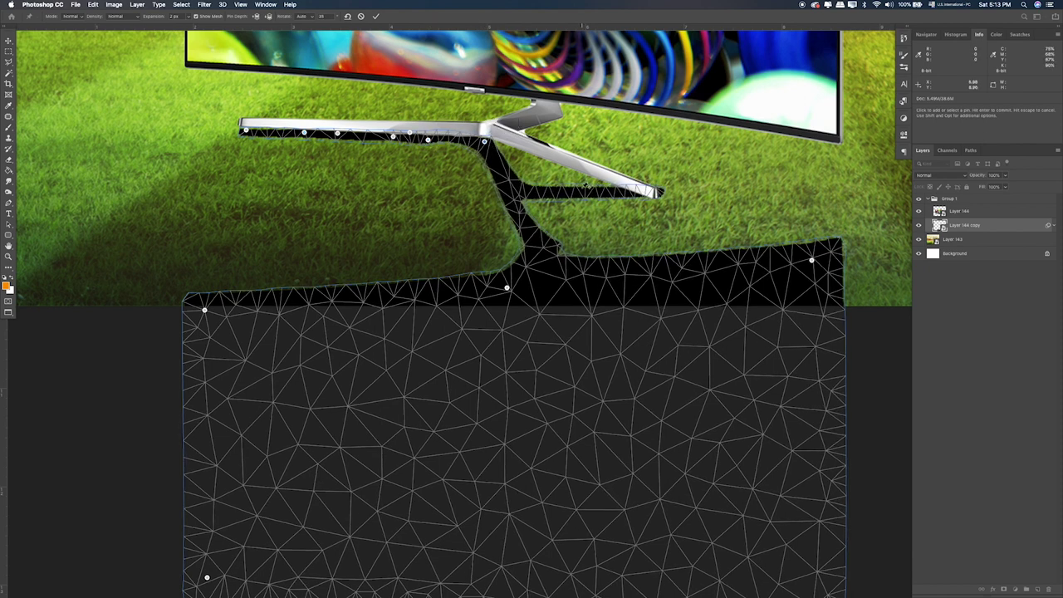
# Pin the right reflection arm and try aligning it with the silver arm, undoing the last move
pyautogui.moveTo(552, 189); pyautogui.dragTo(545, 190)
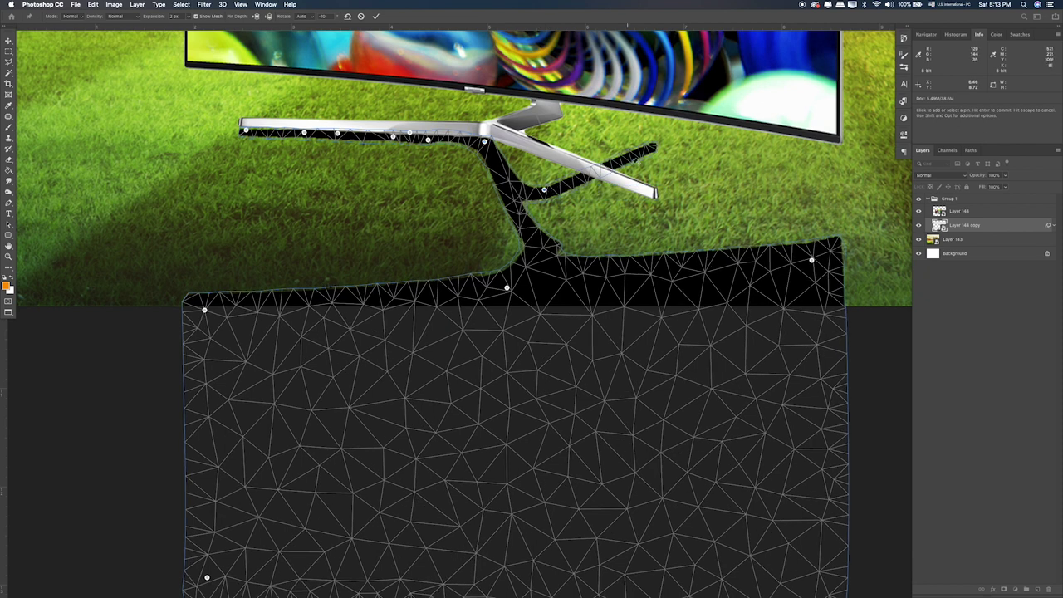
pyautogui.moveTo(650, 152); pyautogui.dragTo(656, 189)
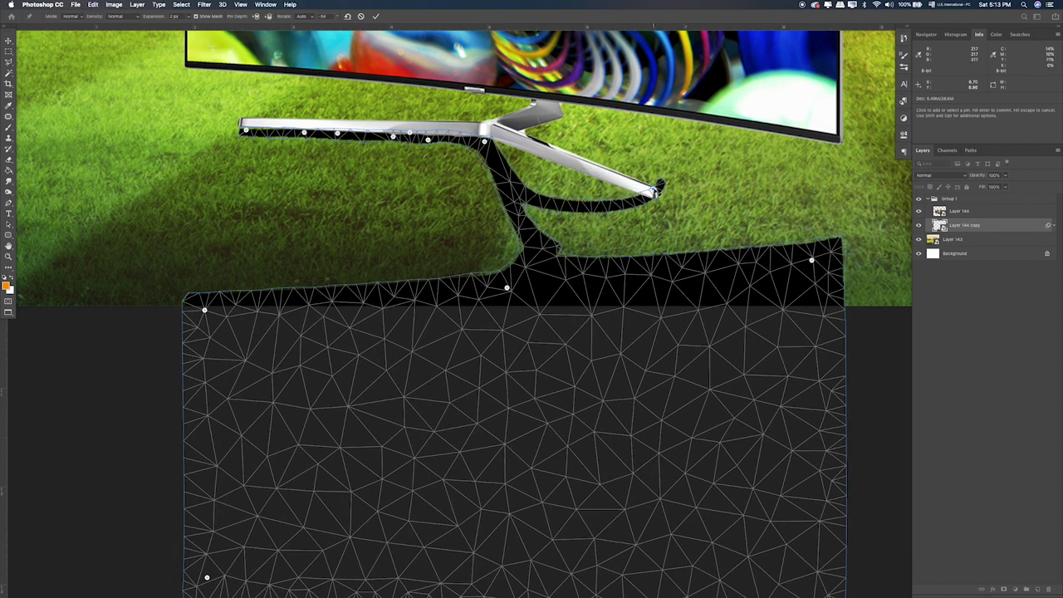
pyautogui.moveTo(656, 190); pyautogui.dragTo(652, 194)
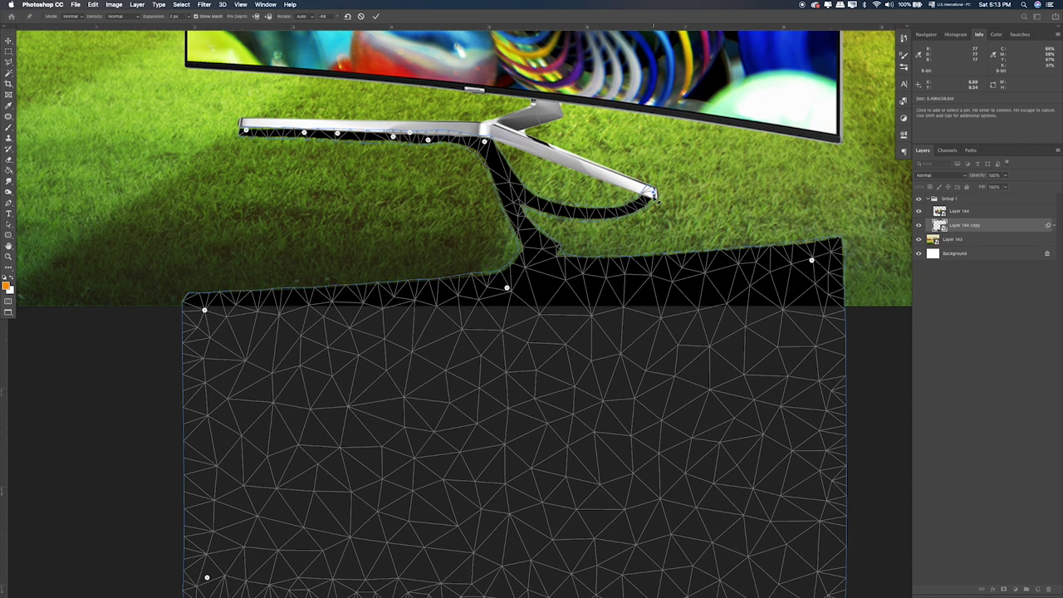
pyautogui.click(548, 205)
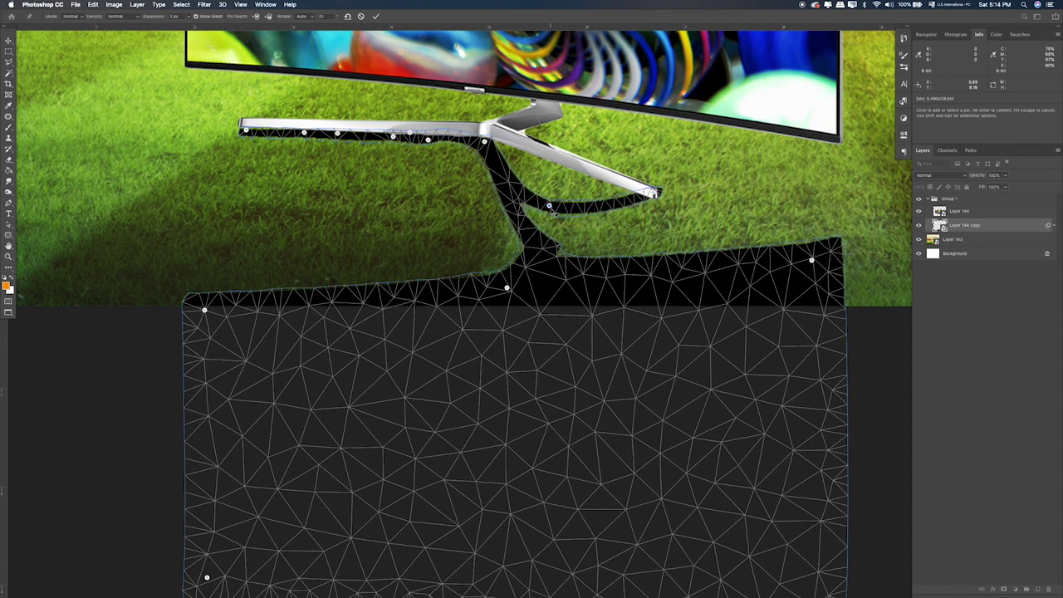
pyautogui.moveTo(549, 205); pyautogui.dragTo(515, 178)
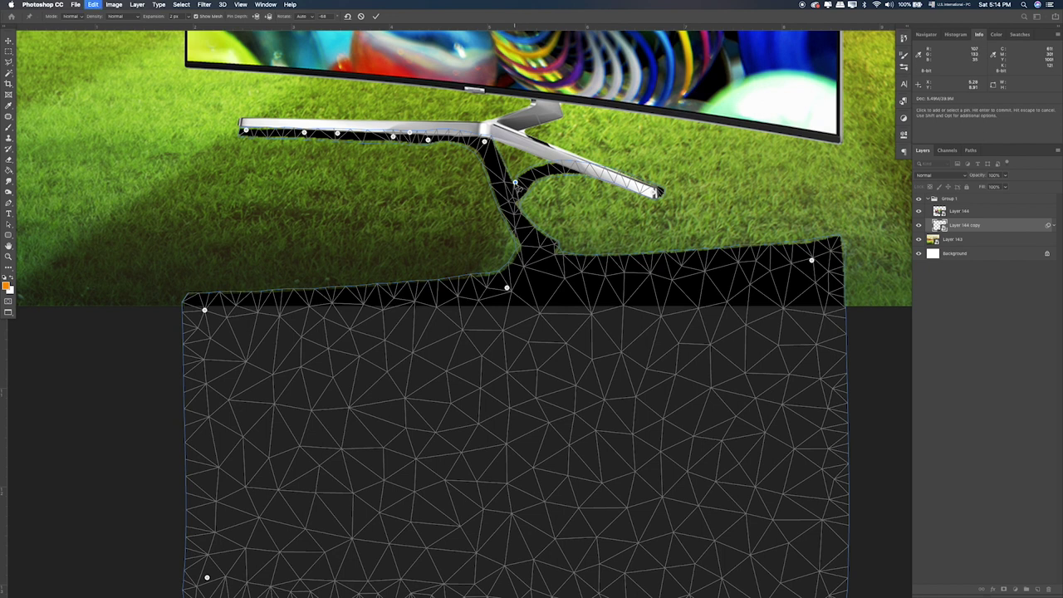
pyautogui.press('super+z')
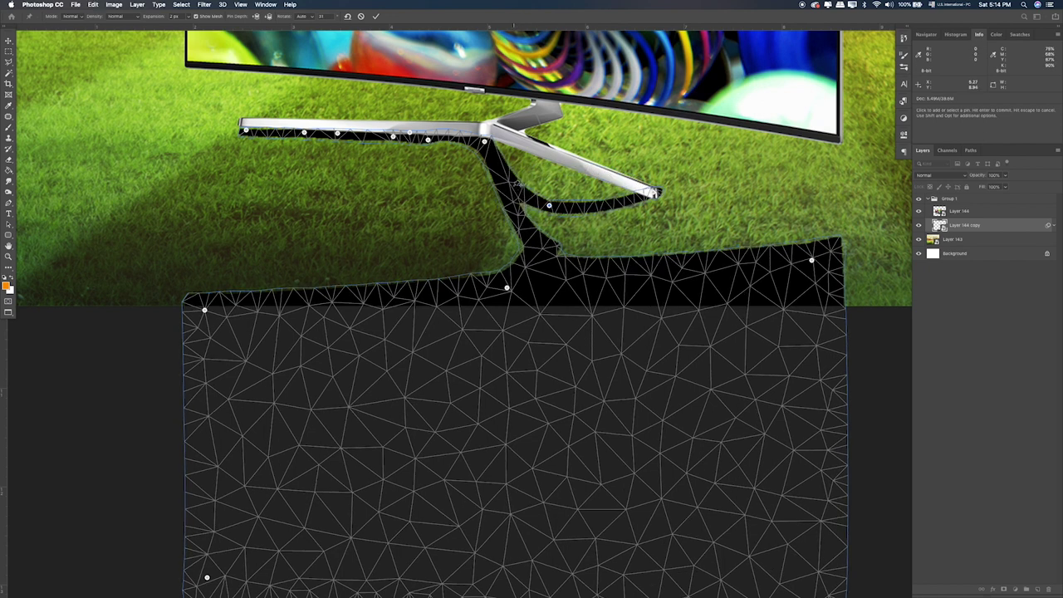
# Add and lift pins on the shadow arm so its tip lines up with the silver arm
pyautogui.click(511, 184)
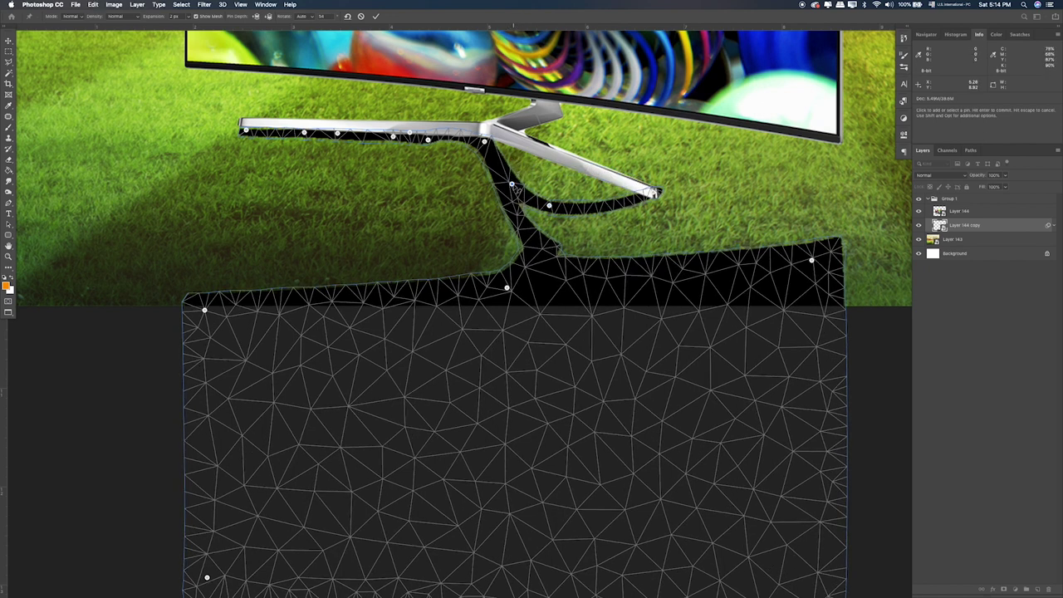
pyautogui.moveTo(511, 183); pyautogui.dragTo(510, 147)
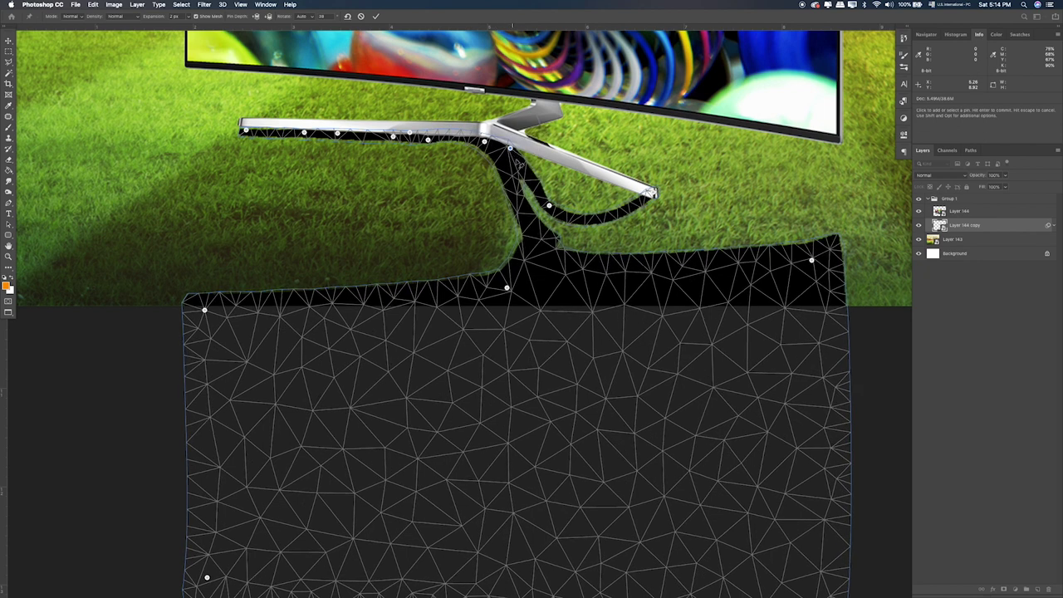
pyautogui.moveTo(549, 205); pyautogui.dragTo(553, 163)
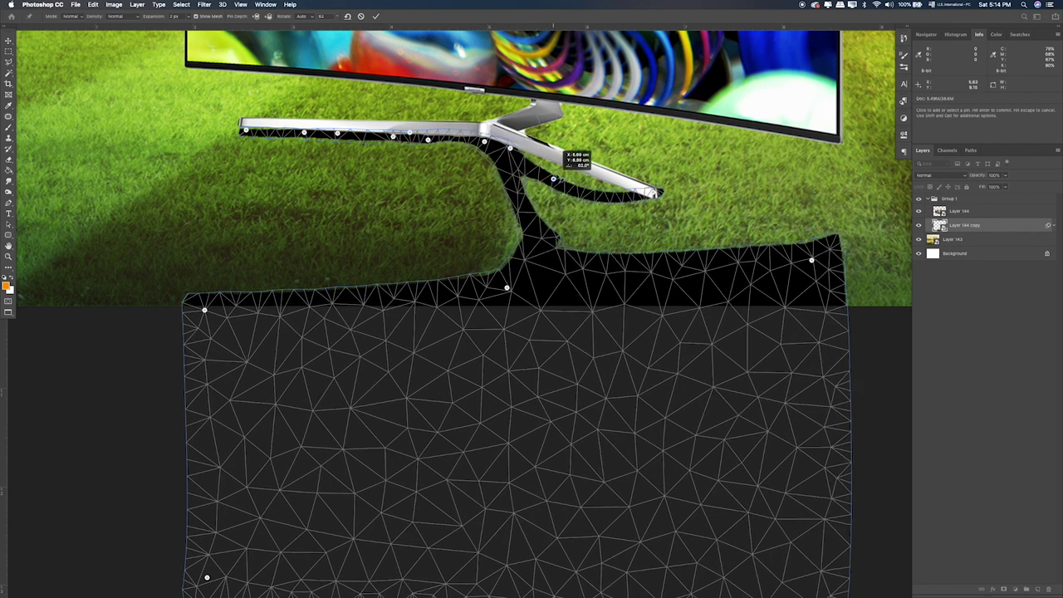
pyautogui.moveTo(660, 193); pyautogui.dragTo(654, 192)
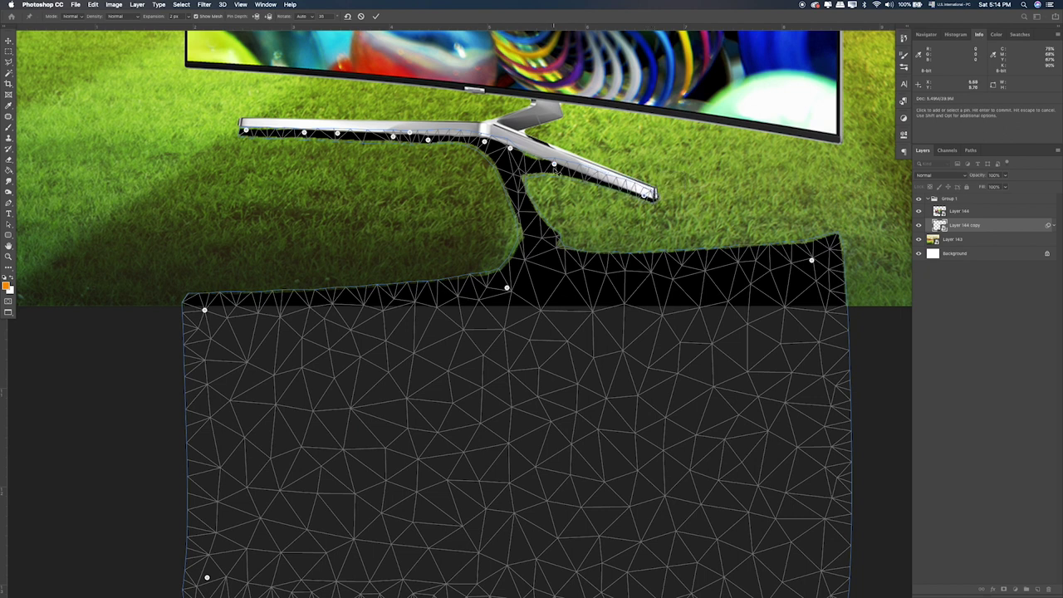
pyautogui.moveTo(553, 163); pyautogui.dragTo(548, 163)
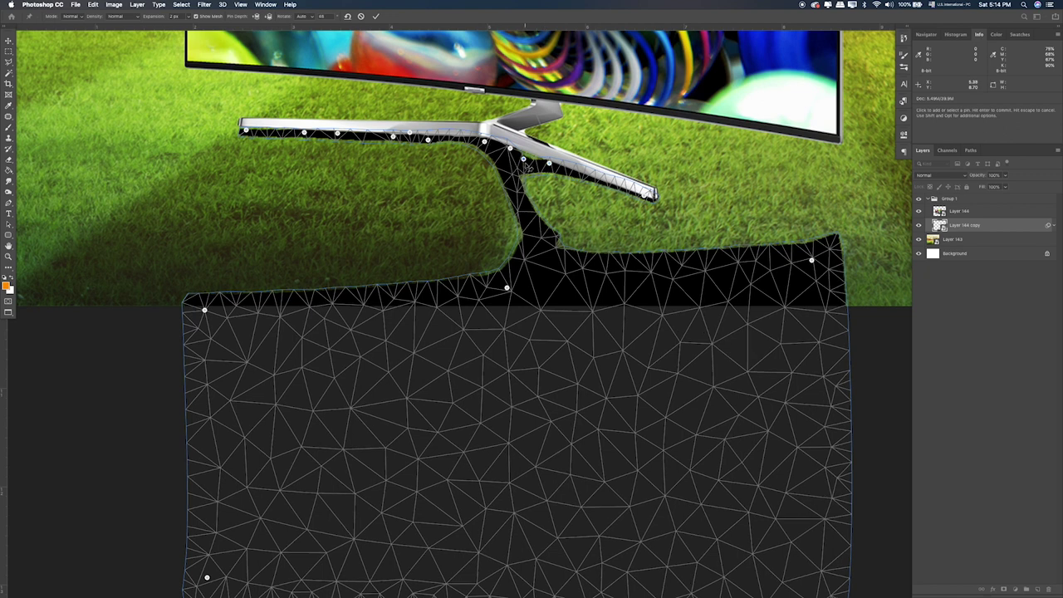
# Pin the shadow's stand neck and arm, raising the neck to follow the stand
pyautogui.moveTo(529, 166); pyautogui.dragTo(524, 151)
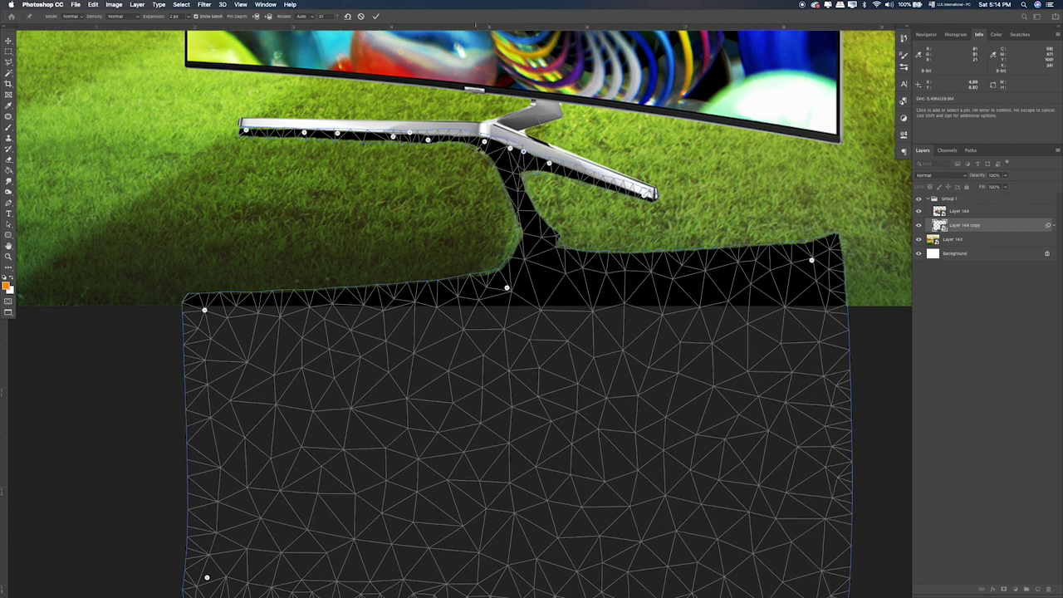
pyautogui.click(452, 136)
pyautogui.moveTo(452, 137); pyautogui.dragTo(451, 141)
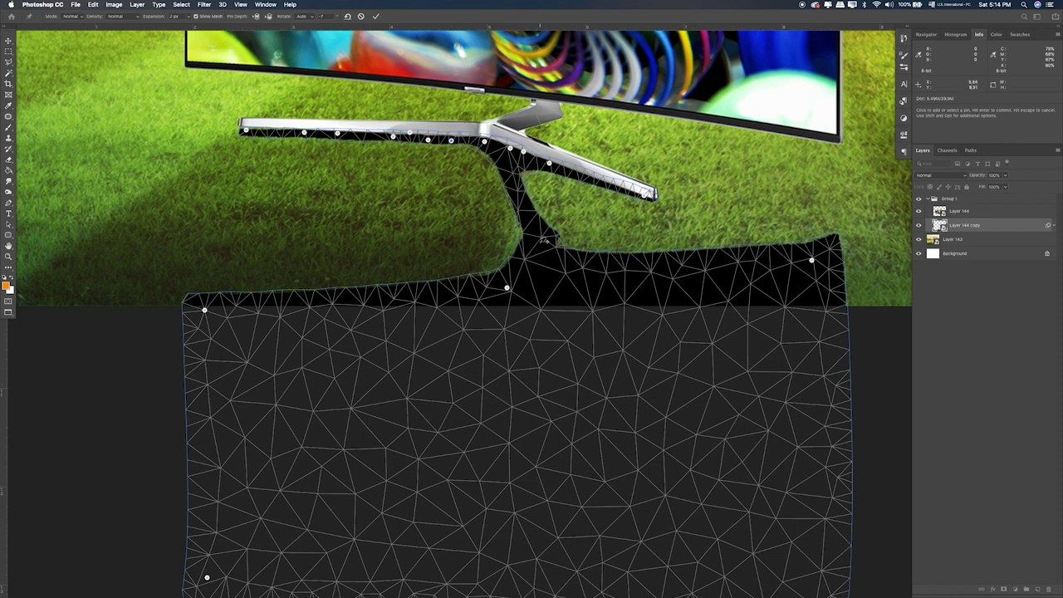
pyautogui.click(536, 245)
pyautogui.moveTo(536, 245); pyautogui.dragTo(538, 224)
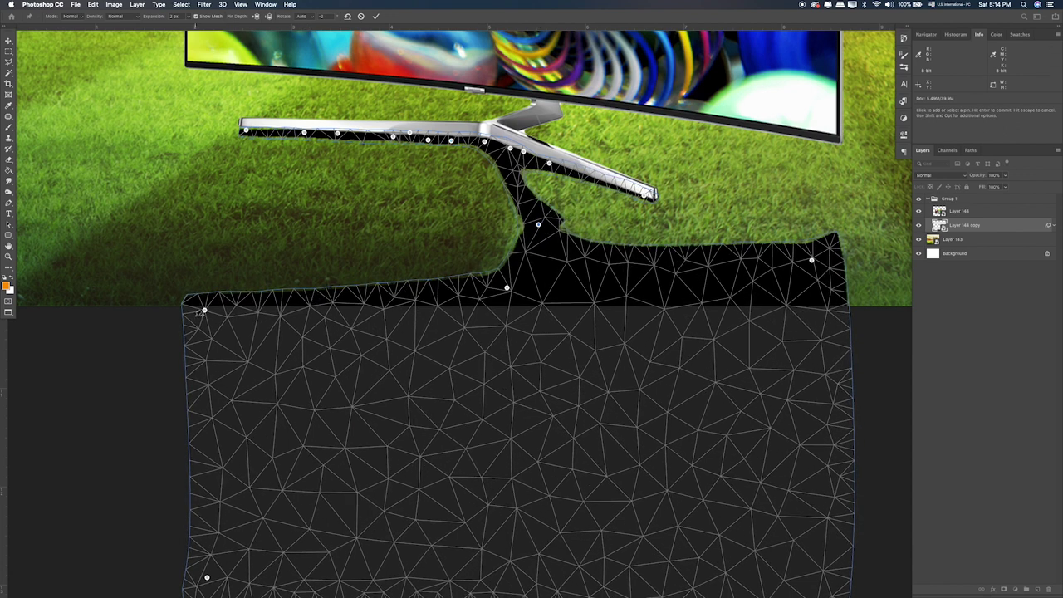
# Raise the shadow's lower-left, middle and right pins, reshape its base, and commit the Puppet Warp
pyautogui.moveTo(204, 310); pyautogui.dragTo(208, 274)
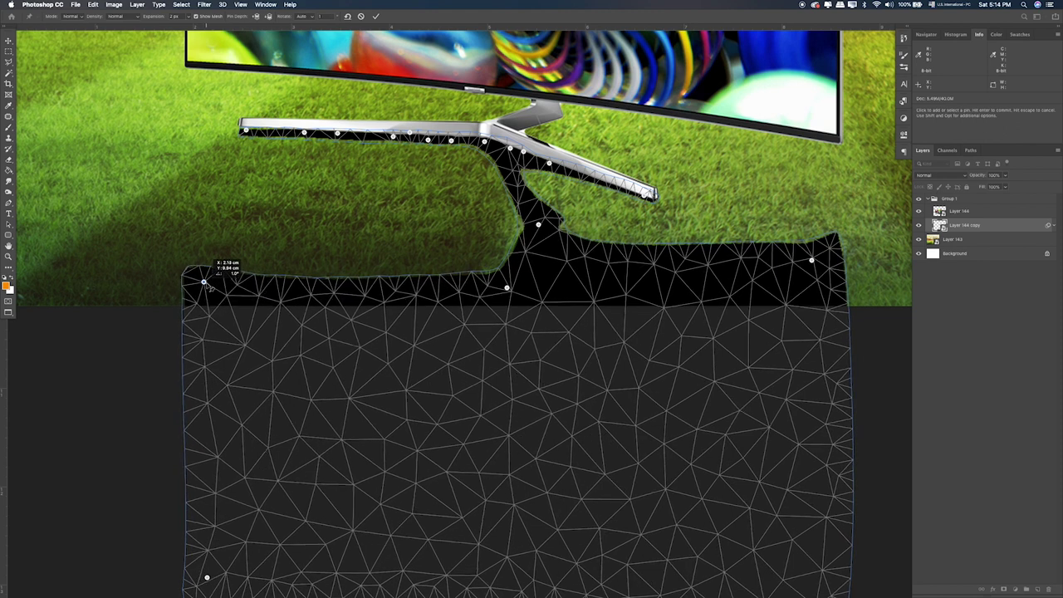
pyautogui.moveTo(506, 287); pyautogui.dragTo(503, 268)
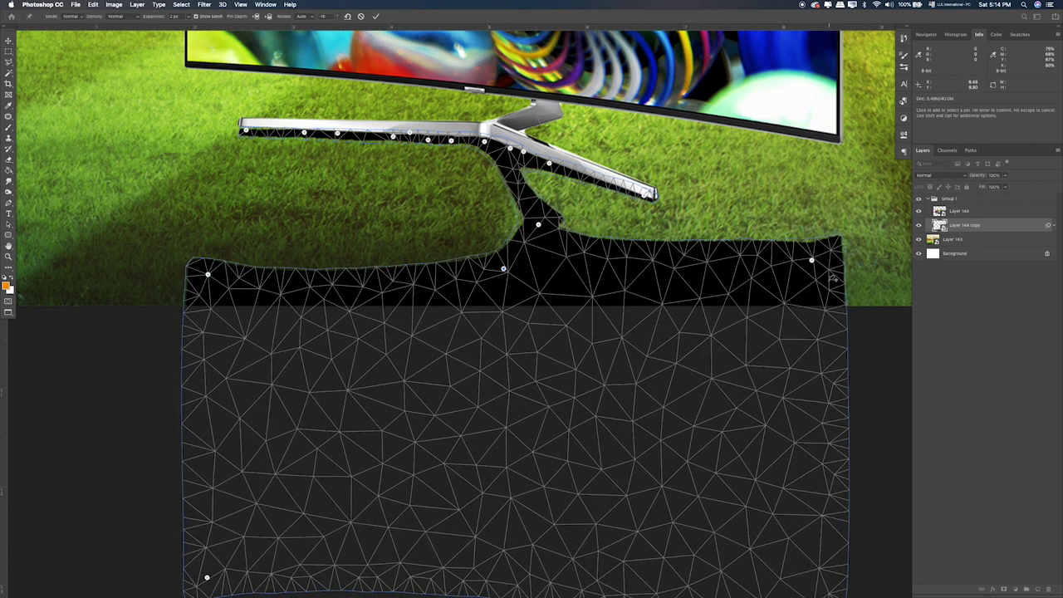
pyautogui.moveTo(811, 260); pyautogui.dragTo(811, 253)
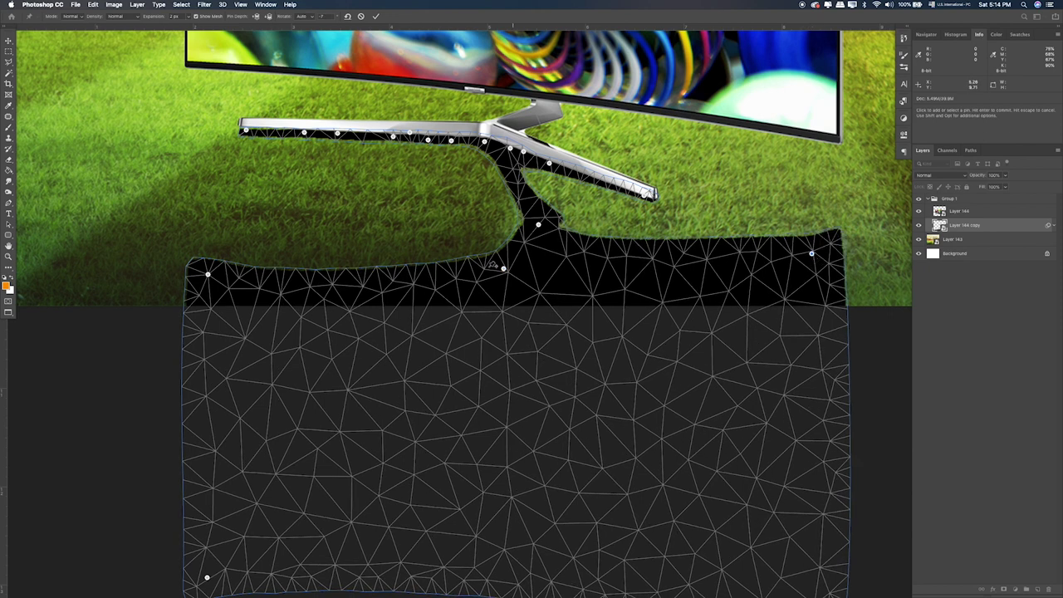
pyautogui.click(578, 243)
pyautogui.moveTo(577, 244); pyautogui.dragTo(570, 267)
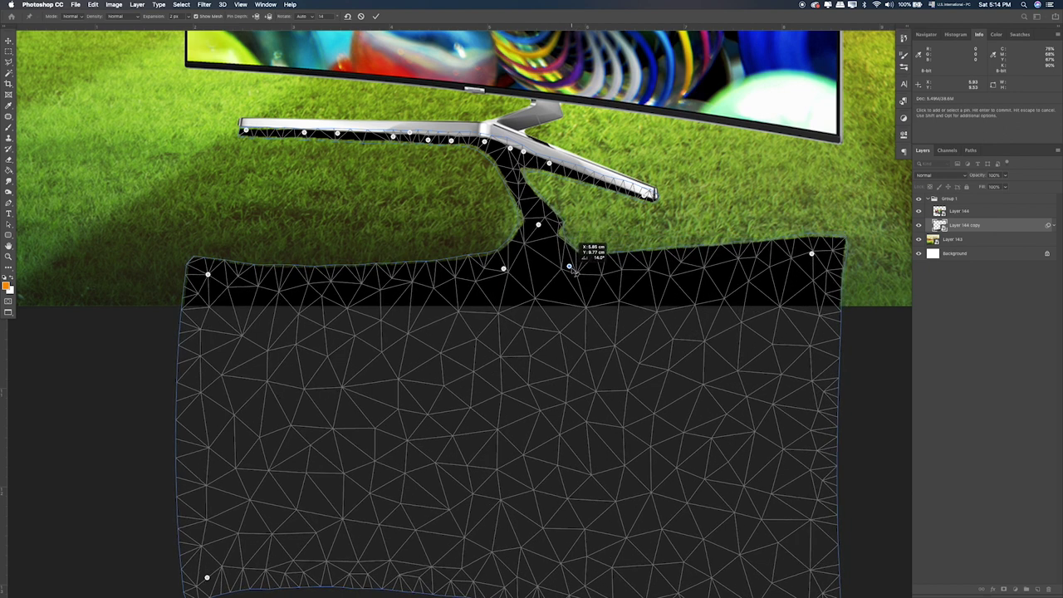
pyautogui.press('Return')
pyautogui.hotkey('ctrl', '0')
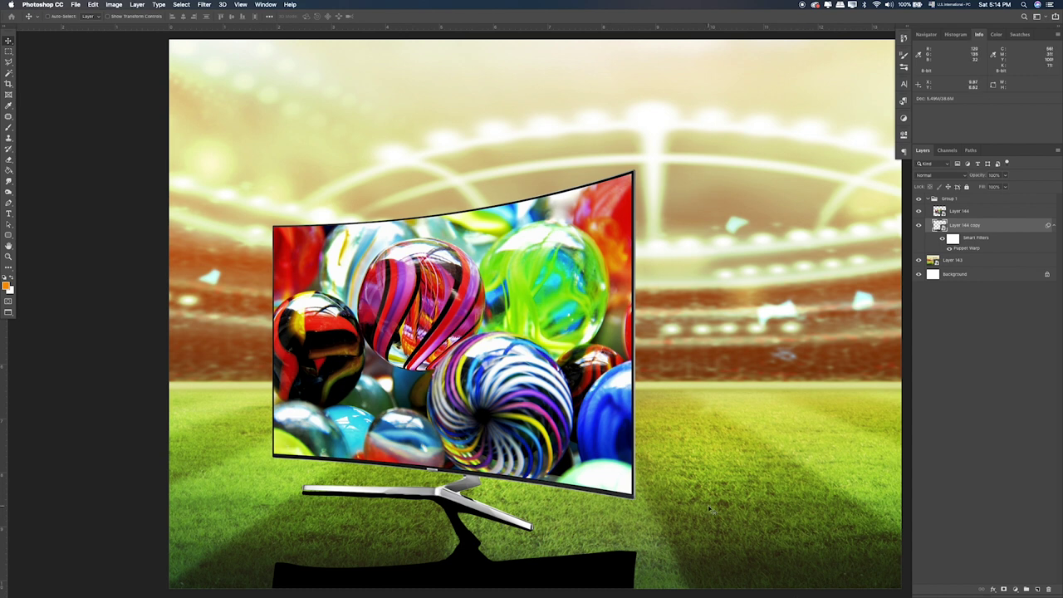
# Free-transform the warped shadow, pulling its bottom edge up to make it shorter
pyautogui.hotkey('ctrl', '-')
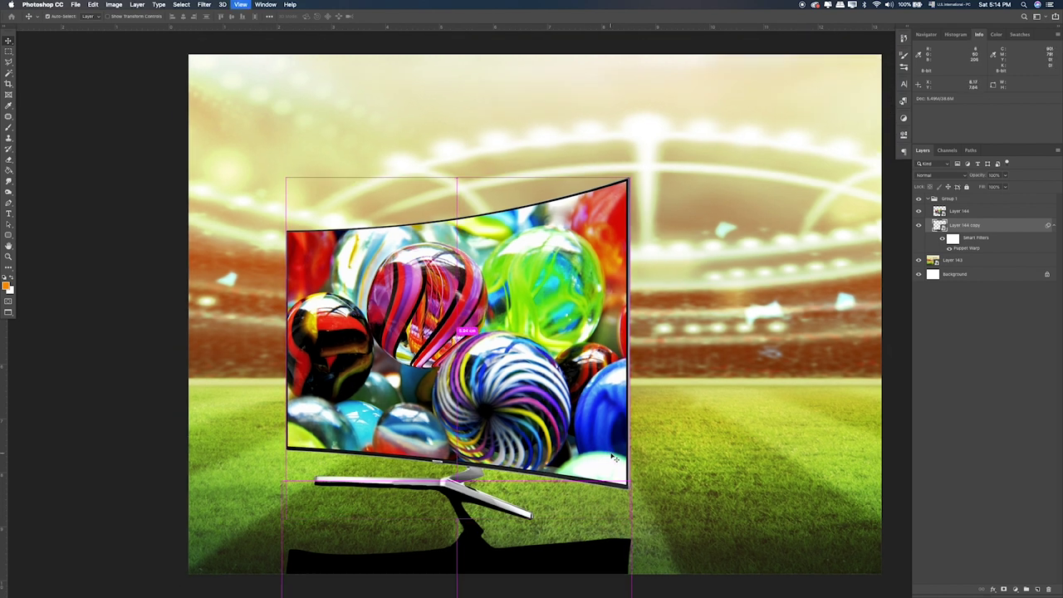
pyautogui.hotkey('ctrl', 't')
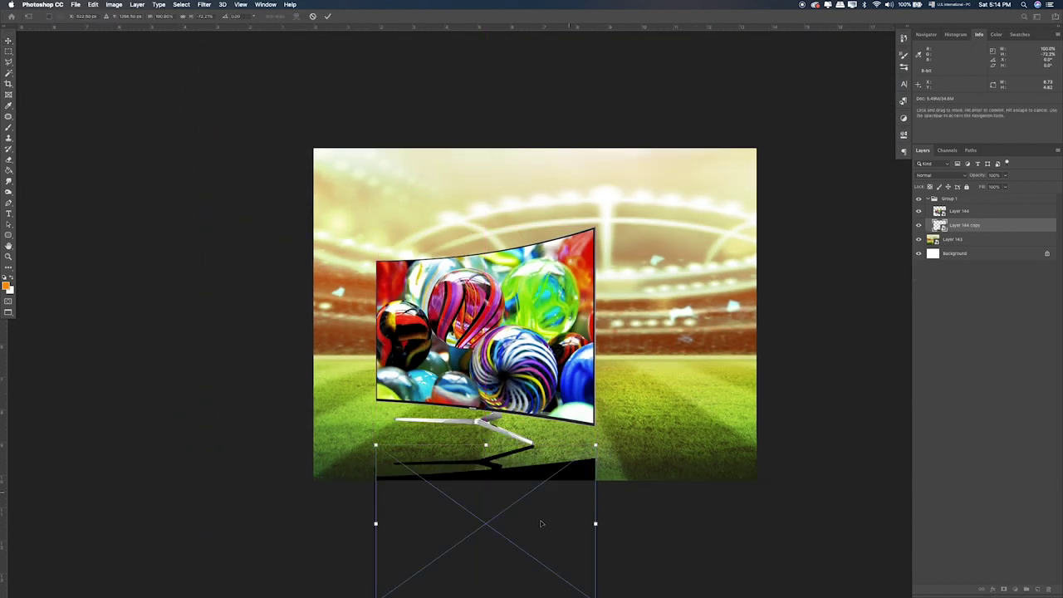
pyautogui.hotkey('ctrl', '-')
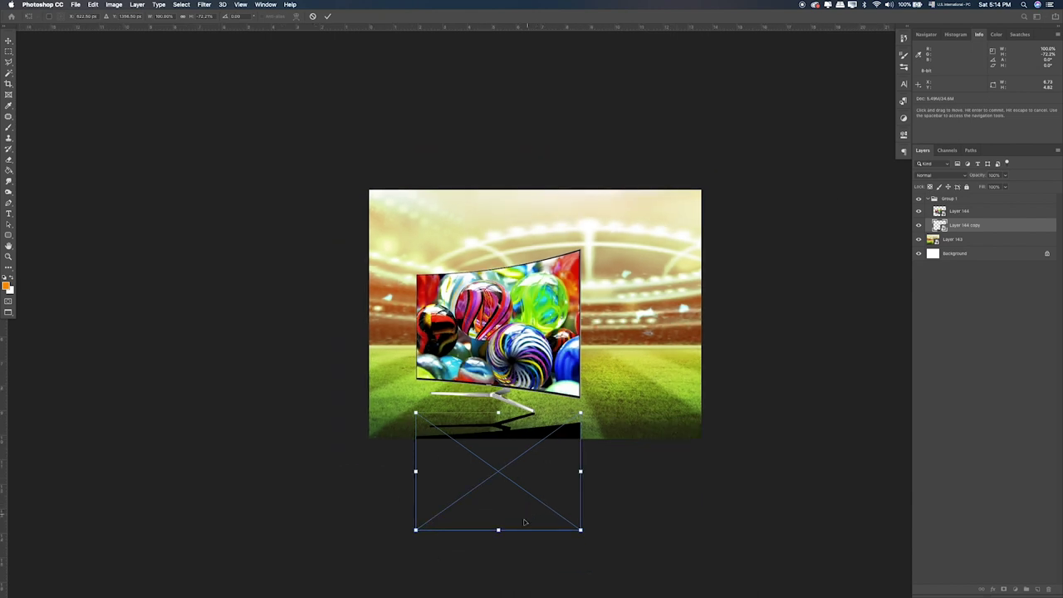
pyautogui.moveTo(498, 529); pyautogui.dragTo(498, 507)
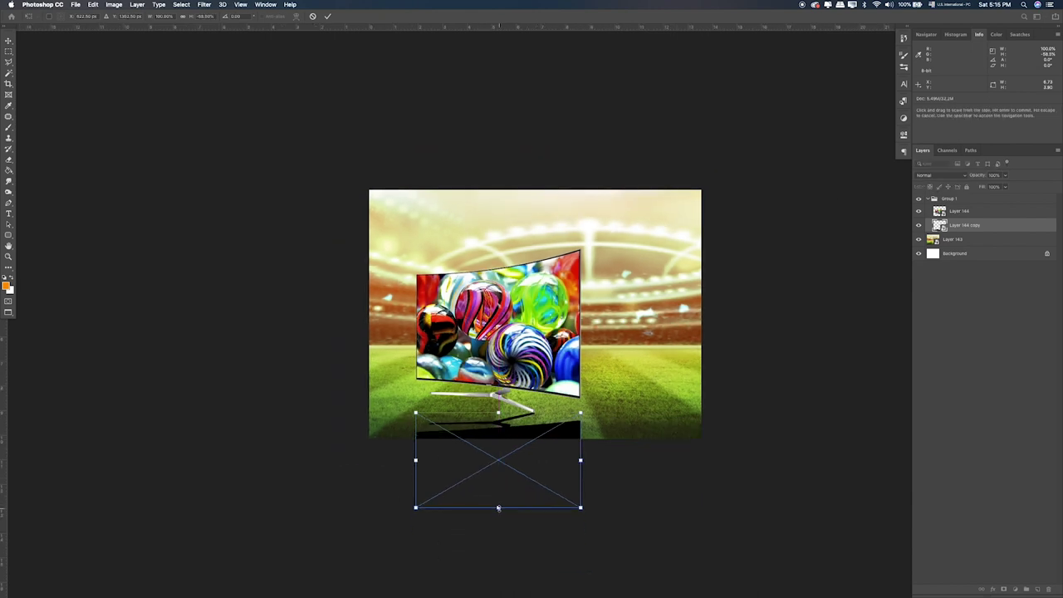
pyautogui.press('Return')
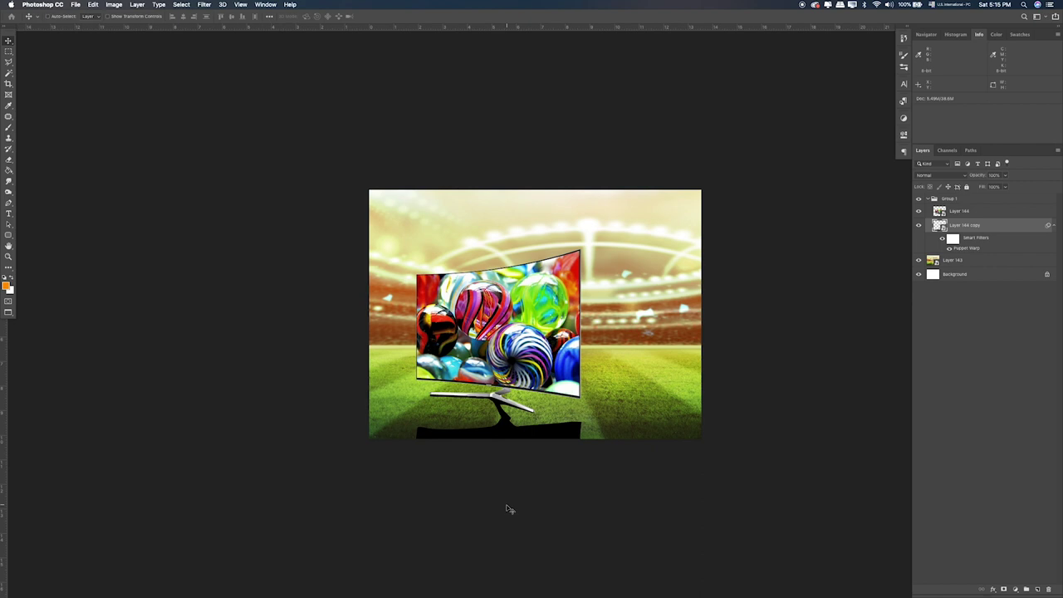
pyautogui.hotkey('ctrl', '0')
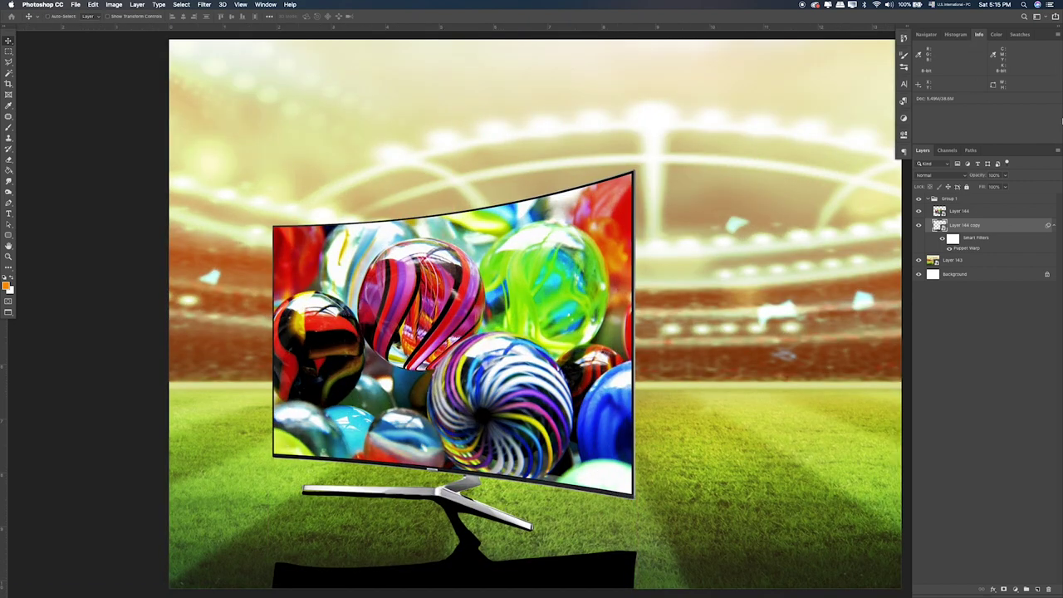
# Duplicate the warped shadow, rasterize the copy, and lower its opacity to 43%
pyautogui.rightClick(1026, 226)
pyautogui.click(983, 318)
pyautogui.rightClick(1000, 229)
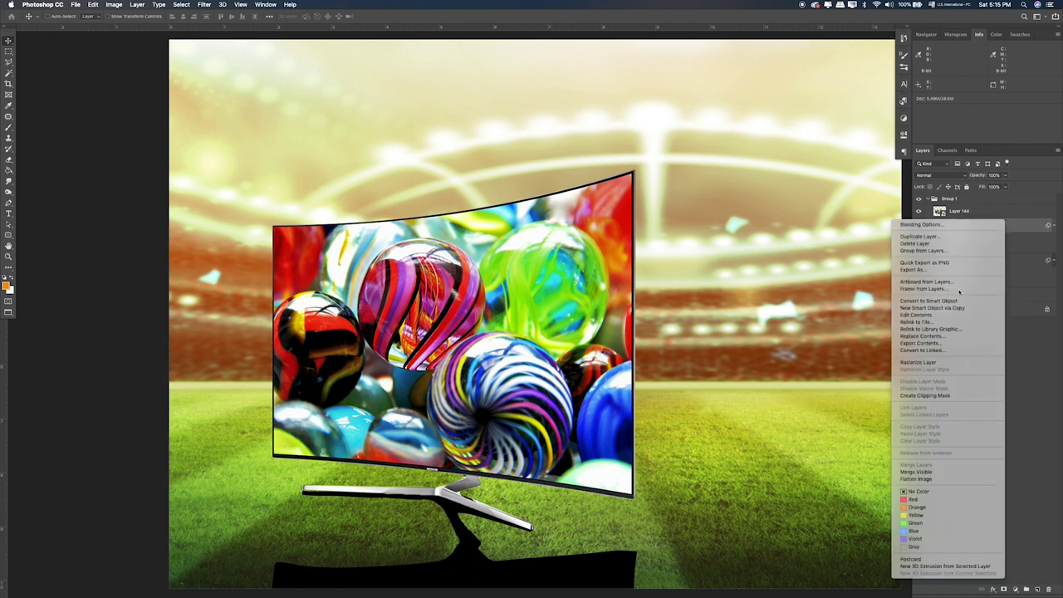
pyautogui.click(960, 299)
pyautogui.moveTo(1001, 174); pyautogui.dragTo(983, 187)
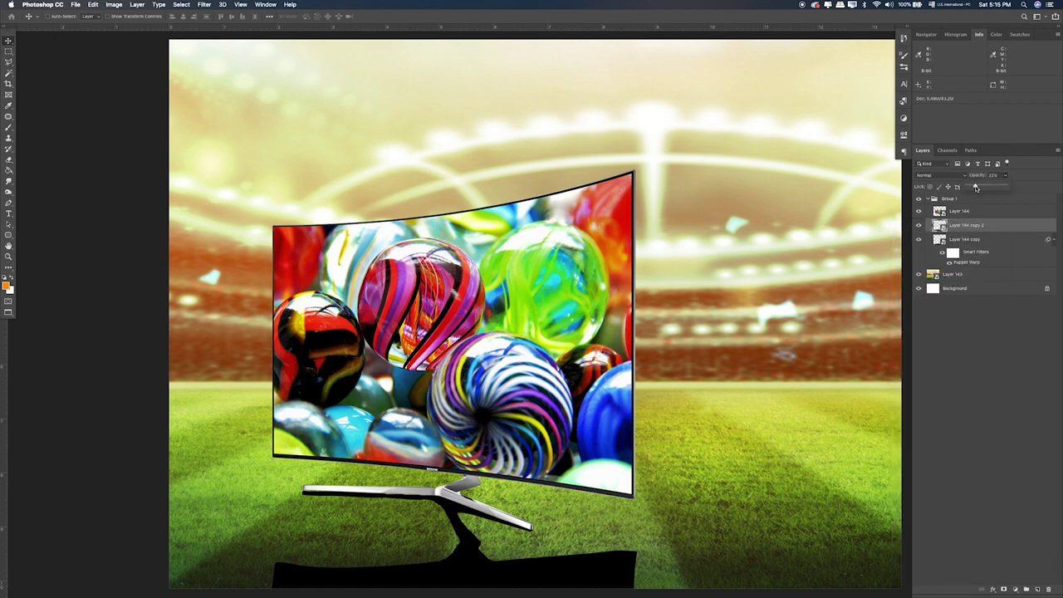
pyautogui.click(924, 234)
pyautogui.click(918, 239)
pyautogui.click(918, 239)
# Remove the original solid-black shadow layer and adjust the remaining shadow's fill
pyautogui.hotkey('ctrl', 't')
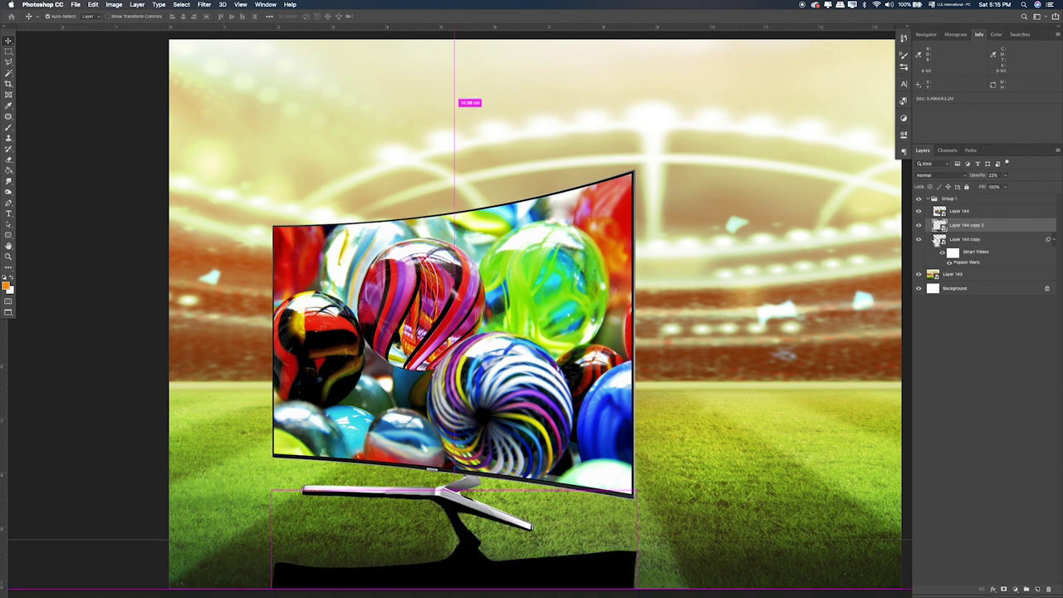
pyautogui.press('Return')
pyautogui.hotkey('ctrl', 'e')
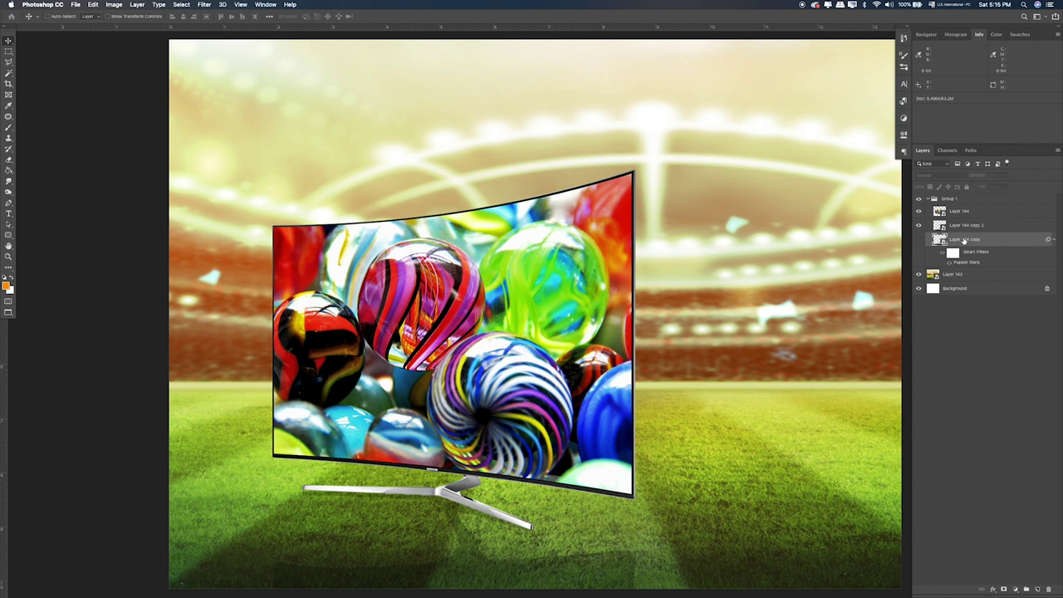
pyautogui.click(1005, 187)
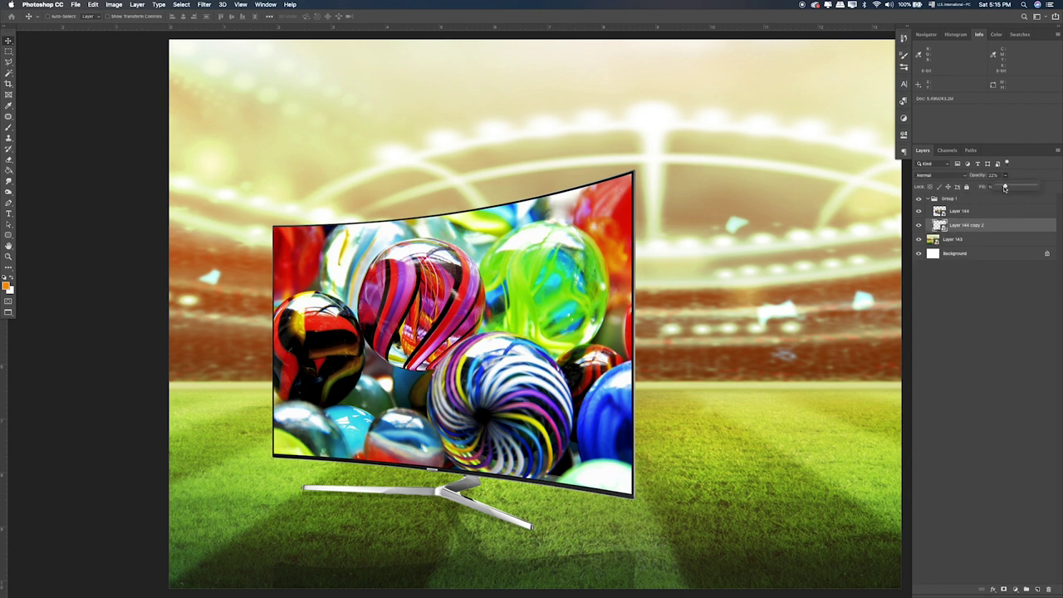
pyautogui.moveTo(1012, 187); pyautogui.dragTo(1013, 188)
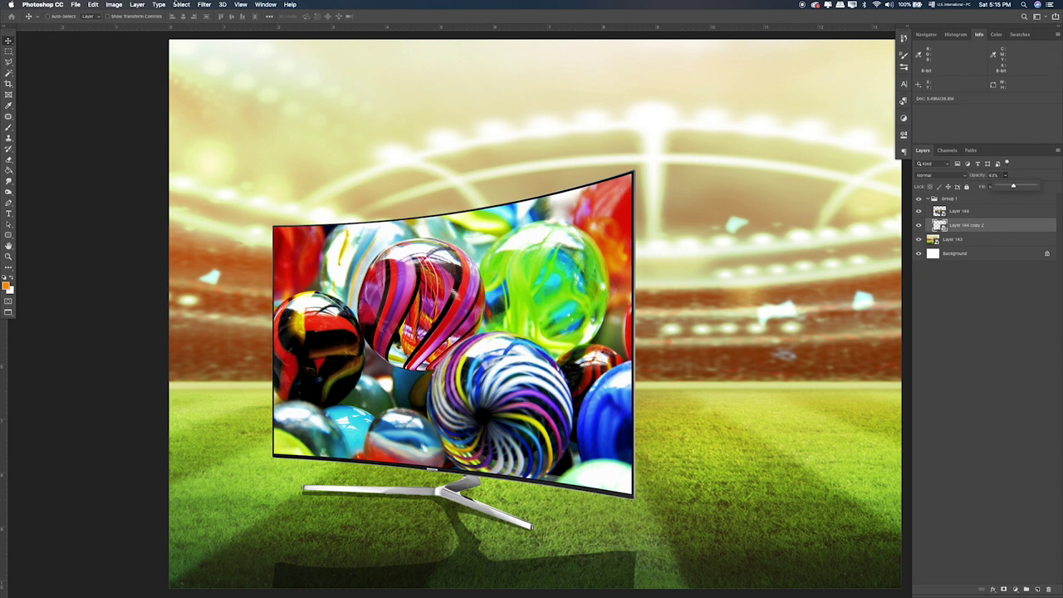
pyautogui.click(204, 4)
# Gaussian-blur Layer 144 copy 2 and give it a layer mask, with default black/white colours
pyautogui.moveTo(249, 103)
pyautogui.click(338, 135)
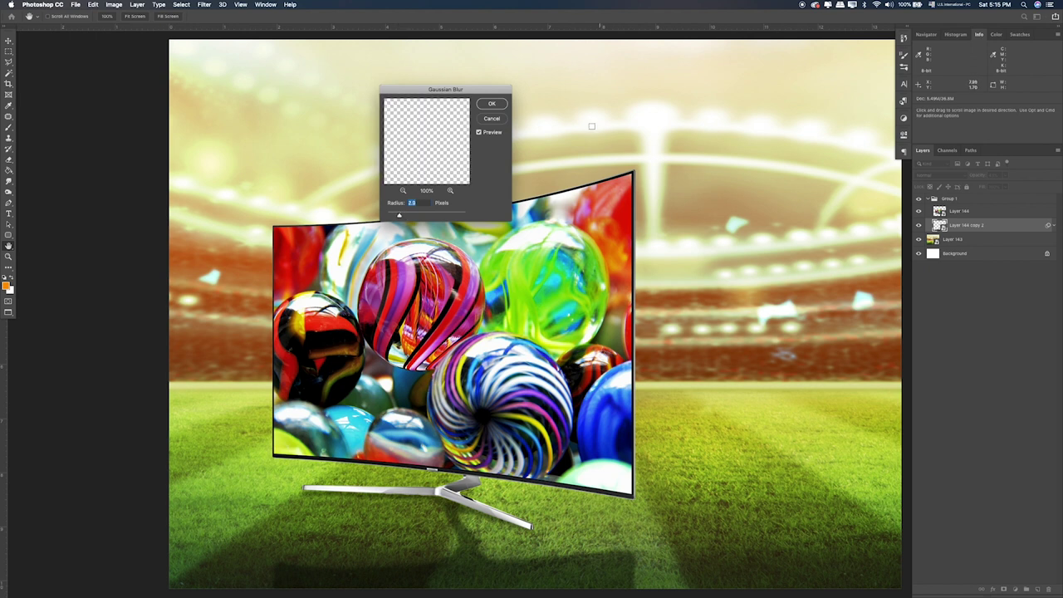
pyautogui.click(492, 104)
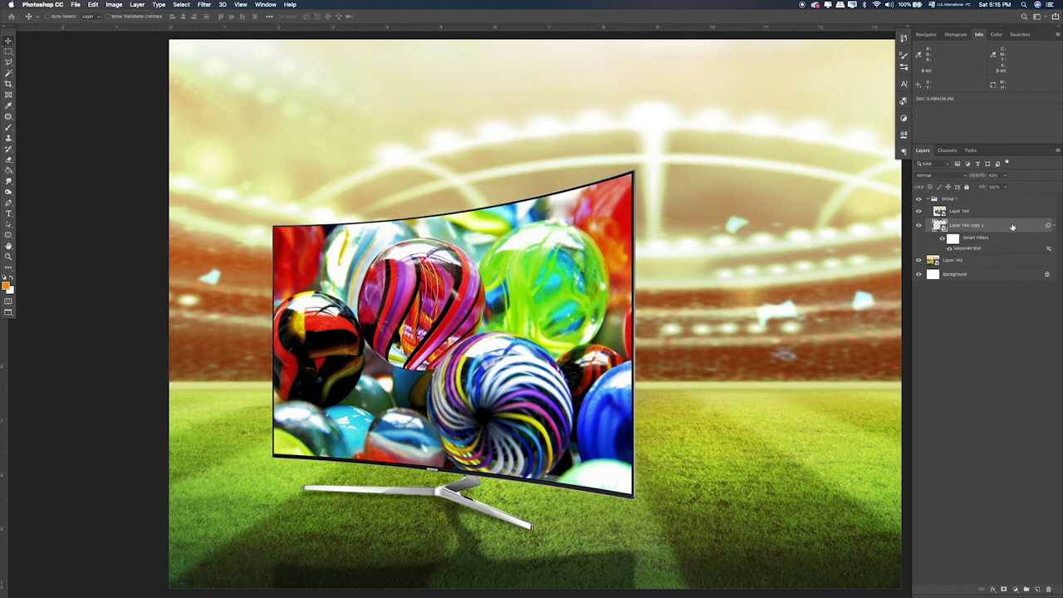
pyautogui.click(1004, 588)
pyautogui.press('super+minus')
pyautogui.press('b')
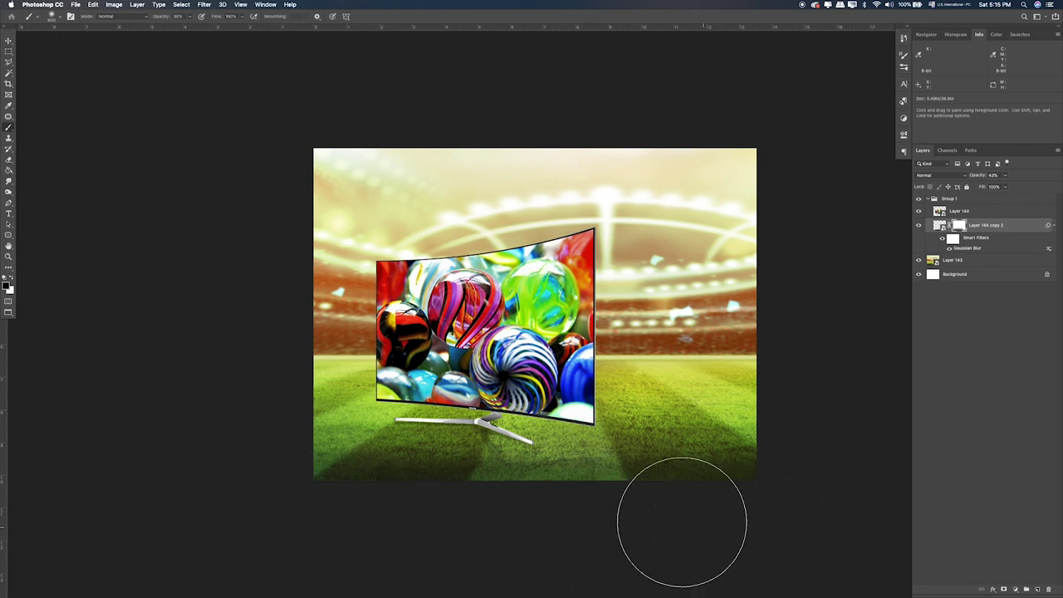
pyautogui.press('super+0')
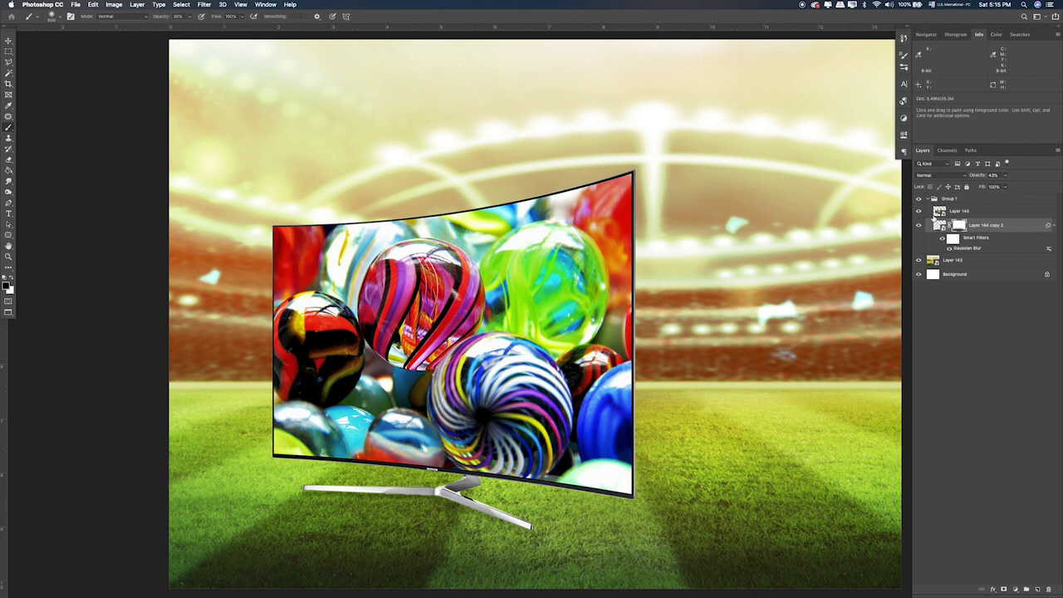
# Set the blurred layer's Blending Options opacity to 43% and add an empty layer above
pyautogui.doubleClick(925, 226)
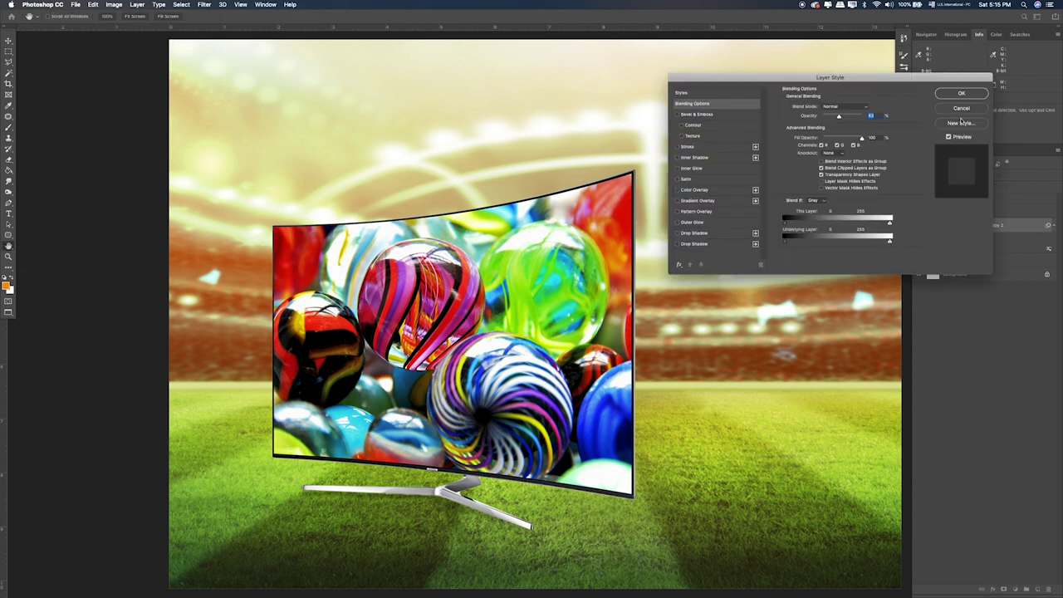
pyautogui.press('Return')
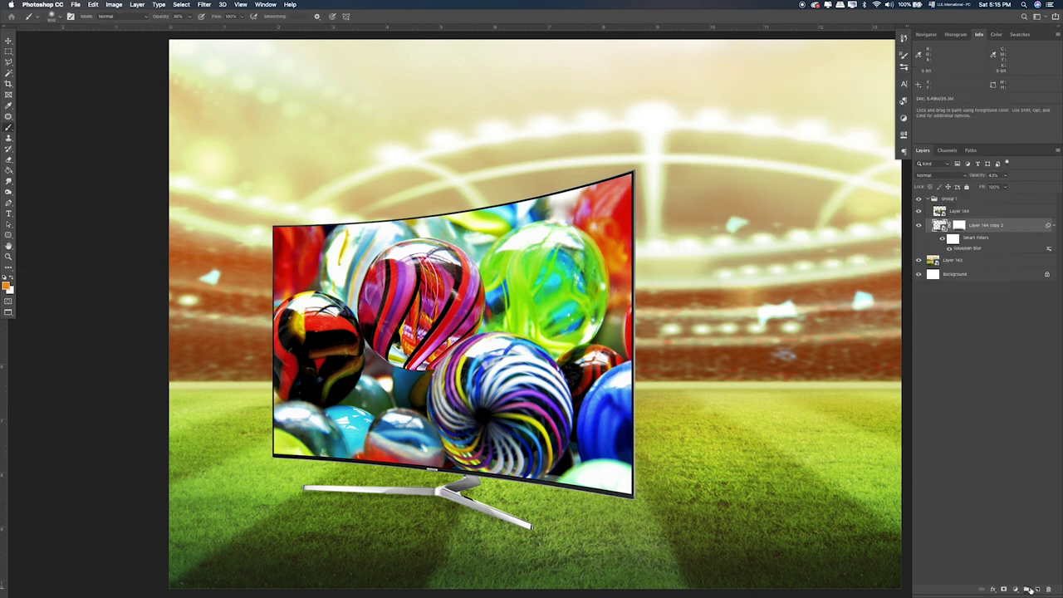
pyautogui.click(1035, 588)
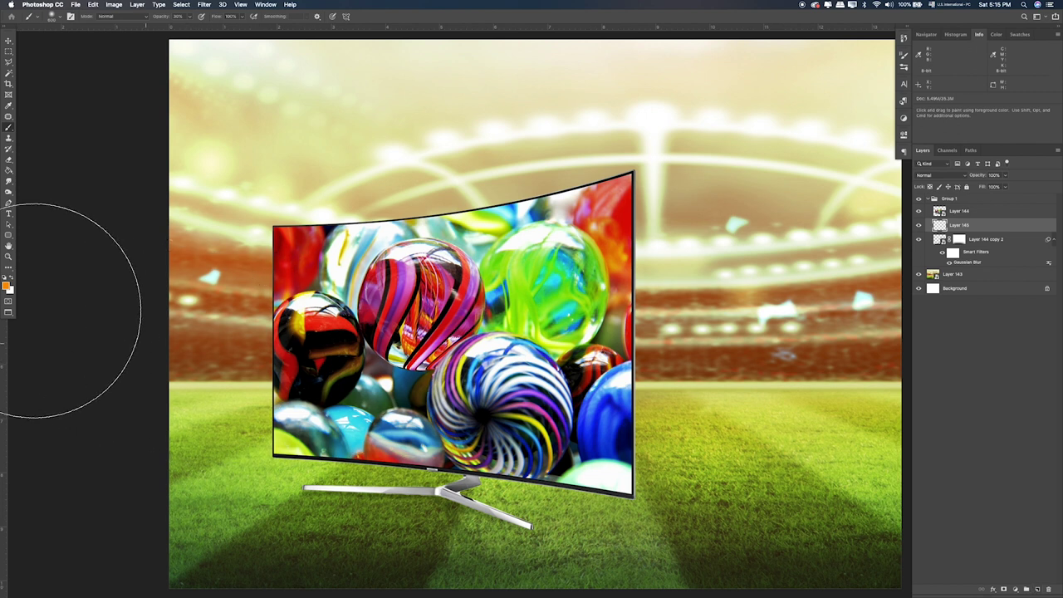
# Paint a soft black (000000) brush blob beside the TV on the new layer
pyautogui.click(6, 285)
pyautogui.write('000000')
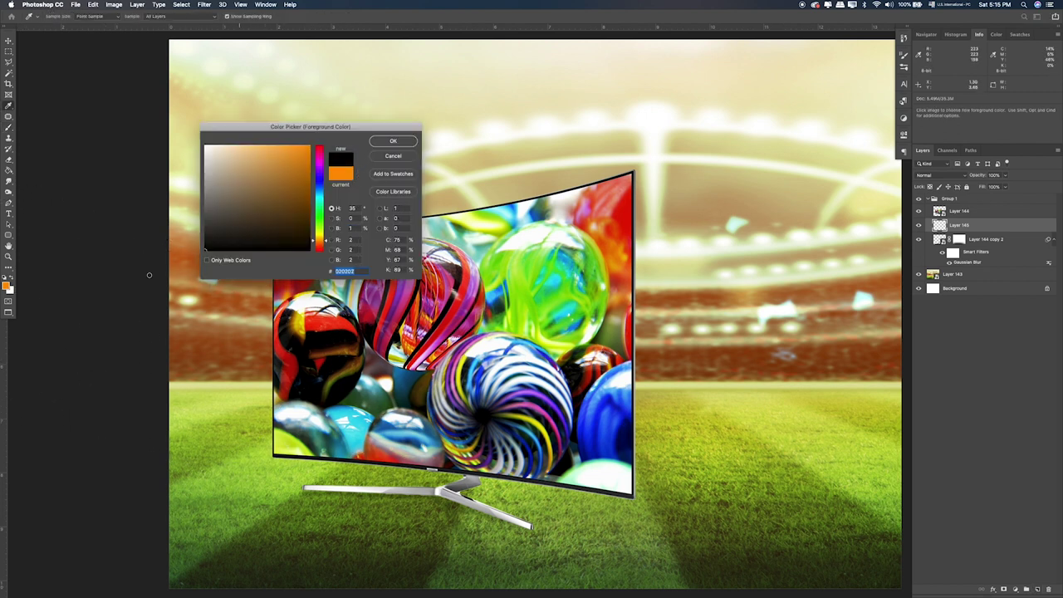
pyautogui.press('Return')
pyautogui.press('b')
pyautogui.press('[')
pyautogui.press('[')
pyautogui.press('[')
pyautogui.click(685, 287)
pyautogui.click(685, 287)
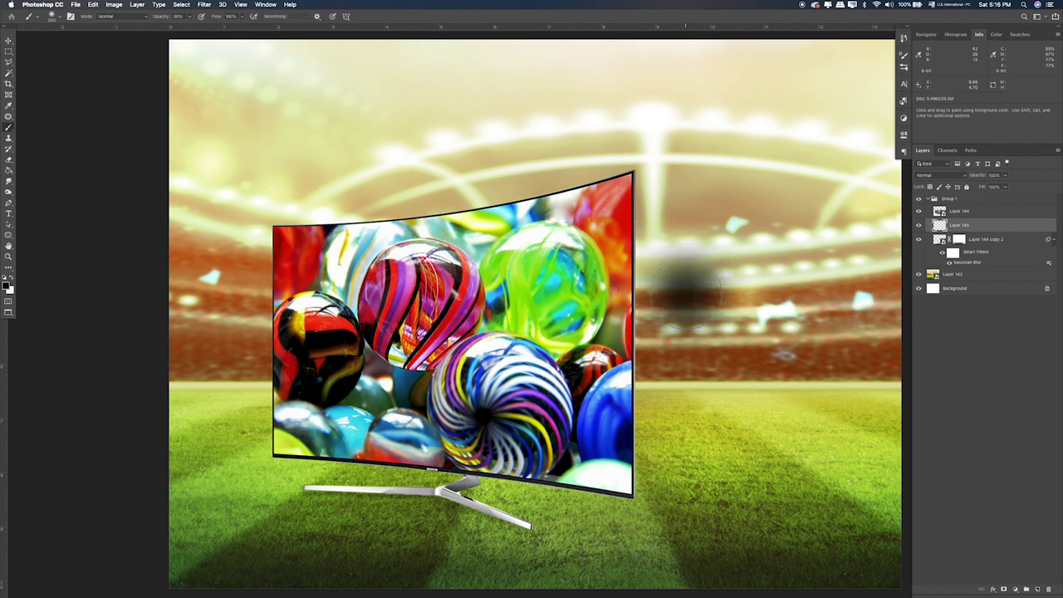
pyautogui.click(685, 287)
# Squash the black blob into a thin, flat shadow with Free Transform
pyautogui.hotkey('ctrl', 't')
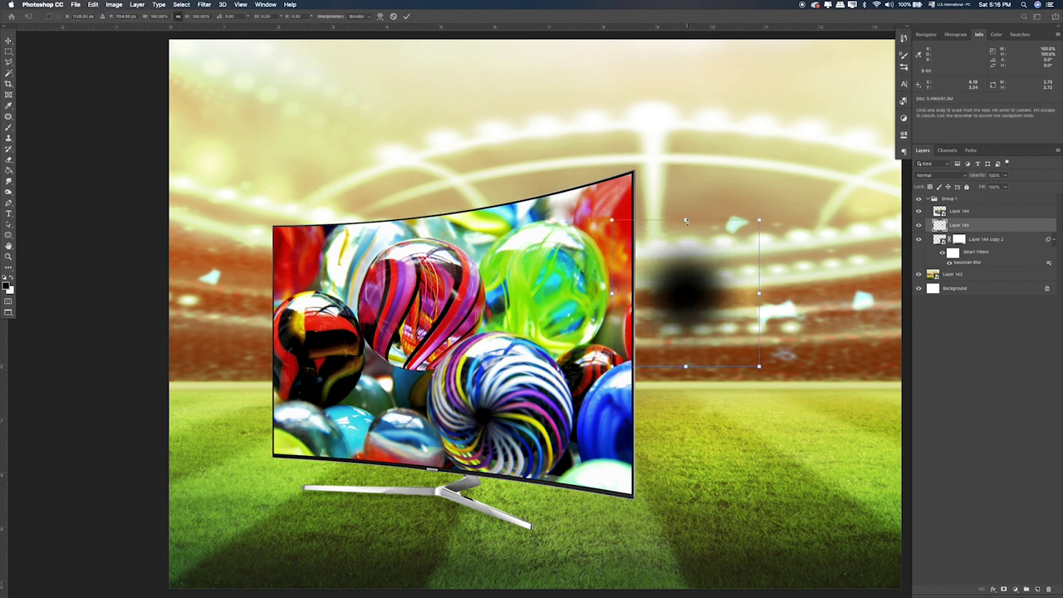
pyautogui.moveTo(686, 221)
pyautogui.mouseDown()
pyautogui.moveTo(697, 361)
pyautogui.moveTo(392, 494)
pyautogui.mouseUp()
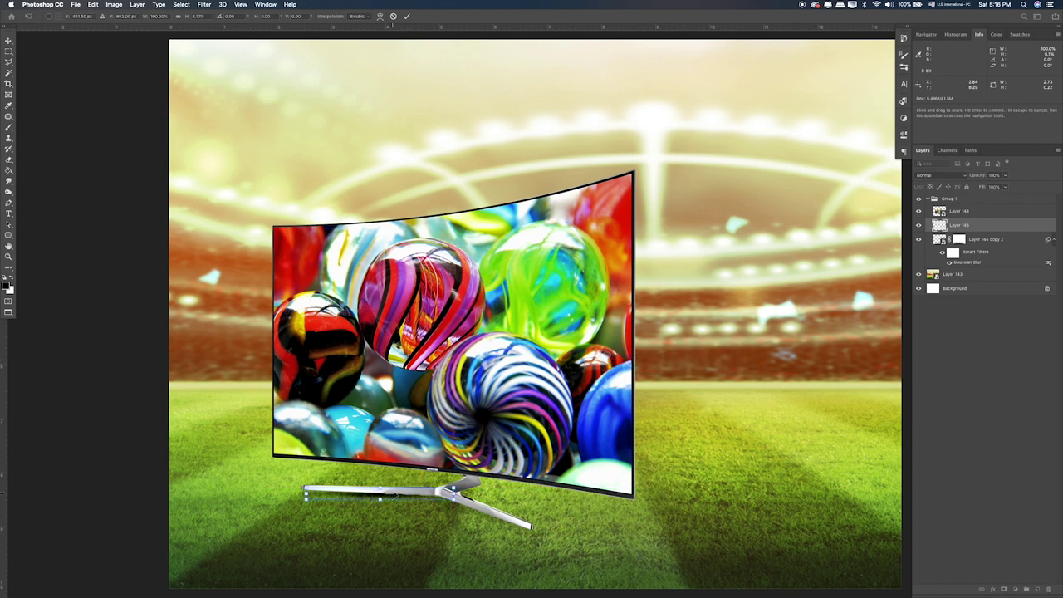
pyautogui.press('Return')
pyautogui.press('super+plus')
pyautogui.press('super+plus')
# Move and stretch the thin shadow beneath the TV stand's straight bar
pyautogui.press('b')
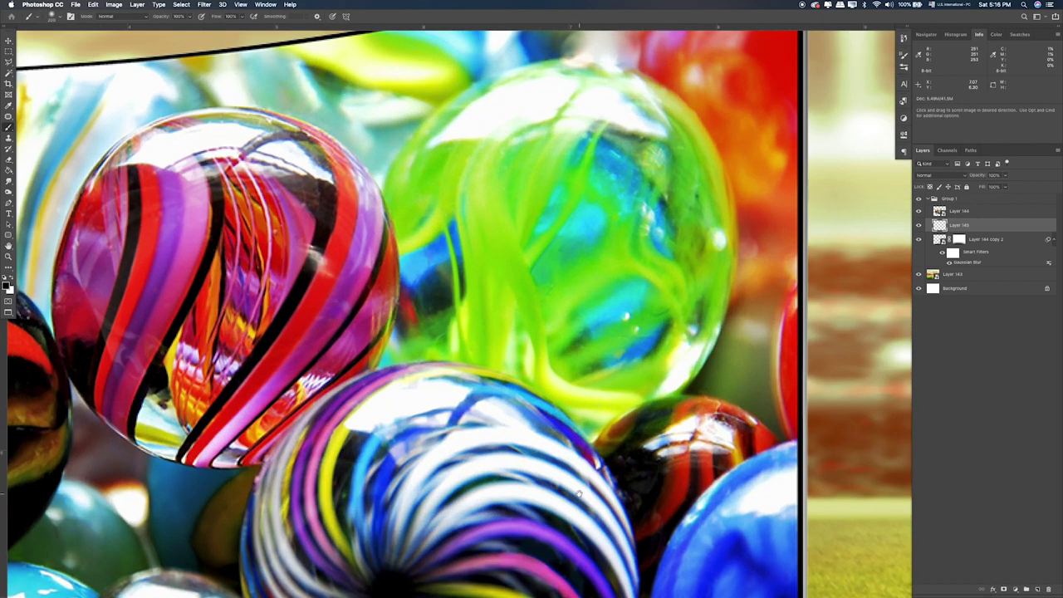
pyautogui.moveTo(591, 548); pyautogui.dragTo(680, 238)
pyautogui.scroll(-5, 680, 239)
pyautogui.hscroll(-5, 465, 396)
pyautogui.press('v')
pyautogui.press('super+t')
pyautogui.moveTo(666, 280); pyautogui.dragTo(447, 275)
pyautogui.moveTo(581, 272)
pyautogui.mouseDown()
pyautogui.moveTo(784, 274)
pyautogui.moveTo(814, 262)
pyautogui.mouseUp()
pyautogui.moveTo(714, 286); pyautogui.dragTo(687, 287)
pyautogui.press('Return')
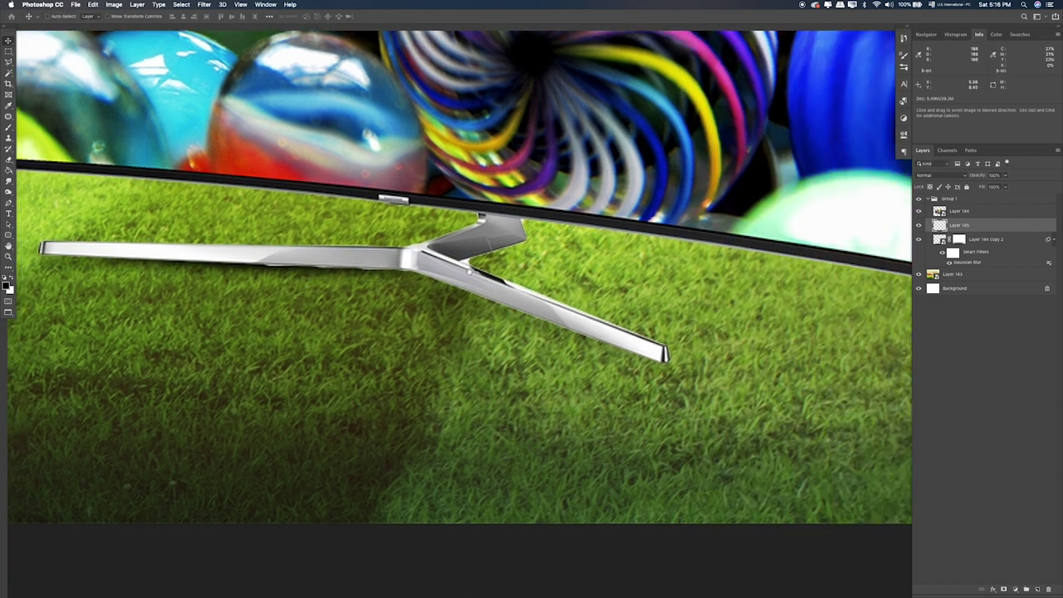
# Rotate a copy of the shadow under the diagonal leg and erase its tip
pyautogui.moveTo(687, 286)
pyautogui.mouseDown()
pyautogui.moveTo(468, 280)
pyautogui.moveTo(582, 357)
pyautogui.mouseUp()
pyautogui.hotkey('ctrl', 't')
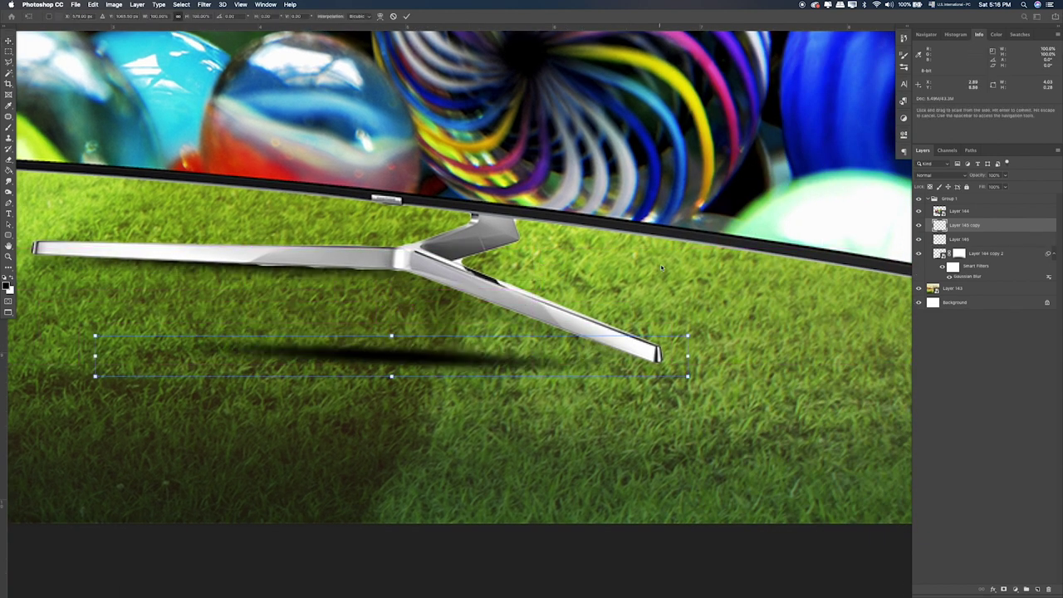
pyautogui.moveTo(707, 329)
pyautogui.mouseDown()
pyautogui.moveTo(723, 406)
pyautogui.moveTo(595, 342)
pyautogui.mouseUp()
pyautogui.moveTo(757, 360); pyautogui.dragTo(810, 332)
pyautogui.press('Return')
pyautogui.press('e')
pyautogui.moveTo(762, 377); pyautogui.dragTo(705, 373)
# Select Layer 145 and add a new empty layer above it
pyautogui.hscroll(-5, 565, 236)
pyautogui.scroll(2, 564, 237)
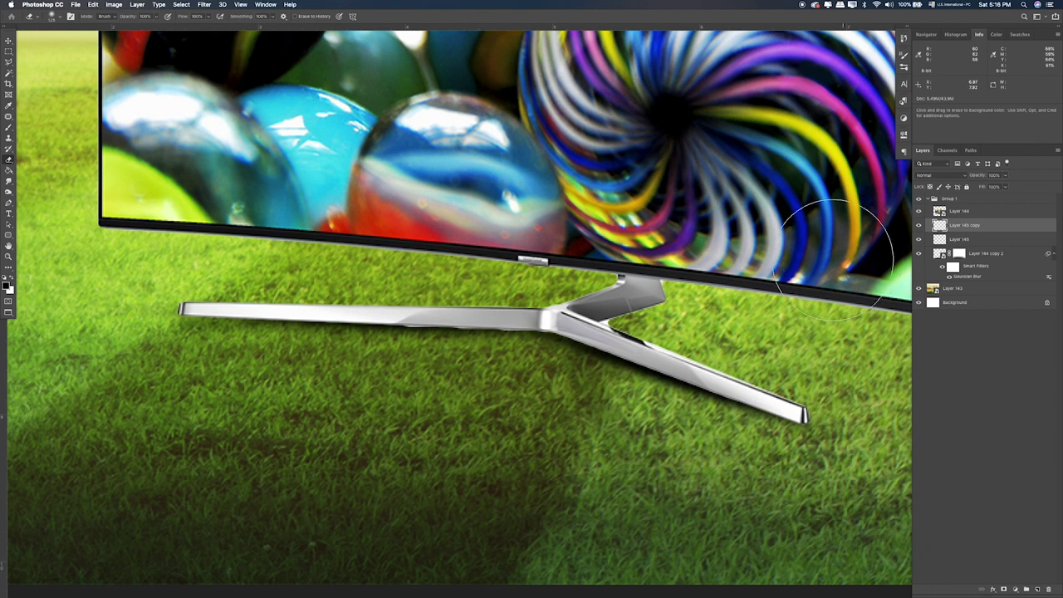
pyautogui.click(954, 239)
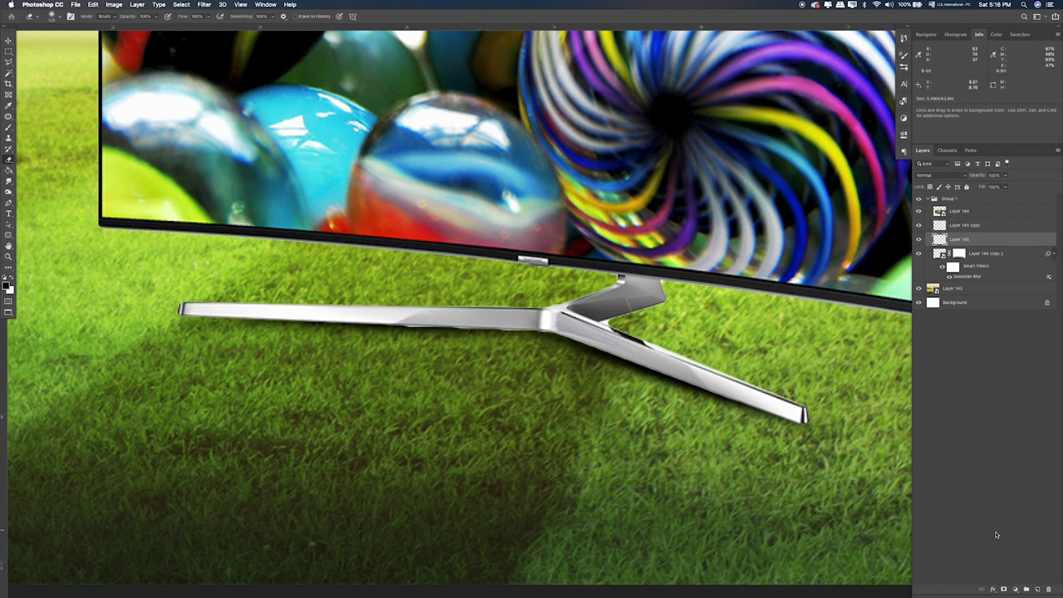
pyautogui.click(1038, 589)
# Paint a black blob below the stand on Layer 146 and flatten its height
pyautogui.press('b')
pyautogui.click(344, 409)
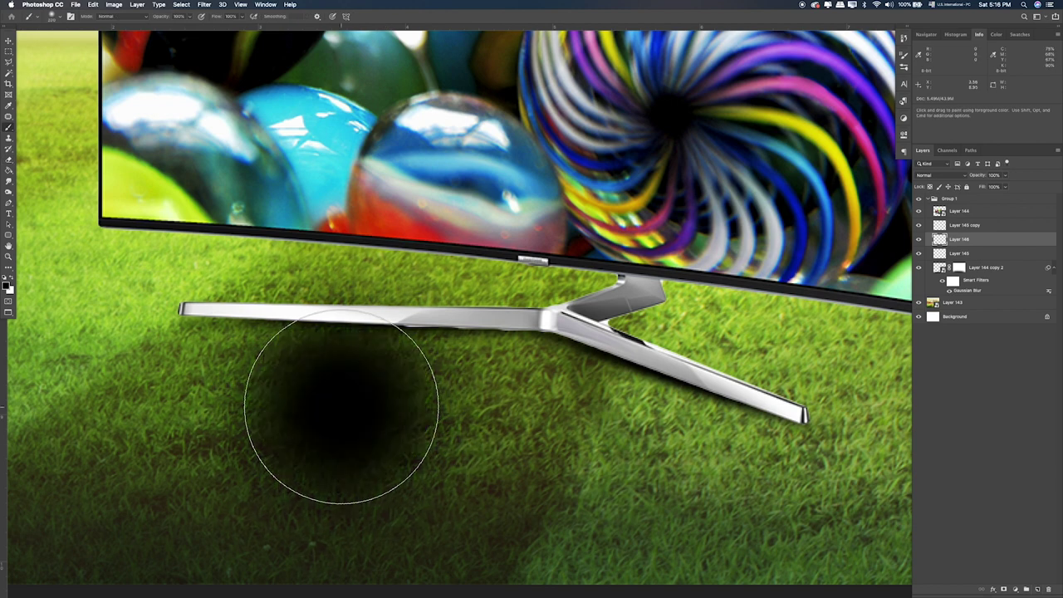
pyautogui.hotkey('ctrl', 't')
pyautogui.moveTo(342, 214); pyautogui.dragTo(336, 396)
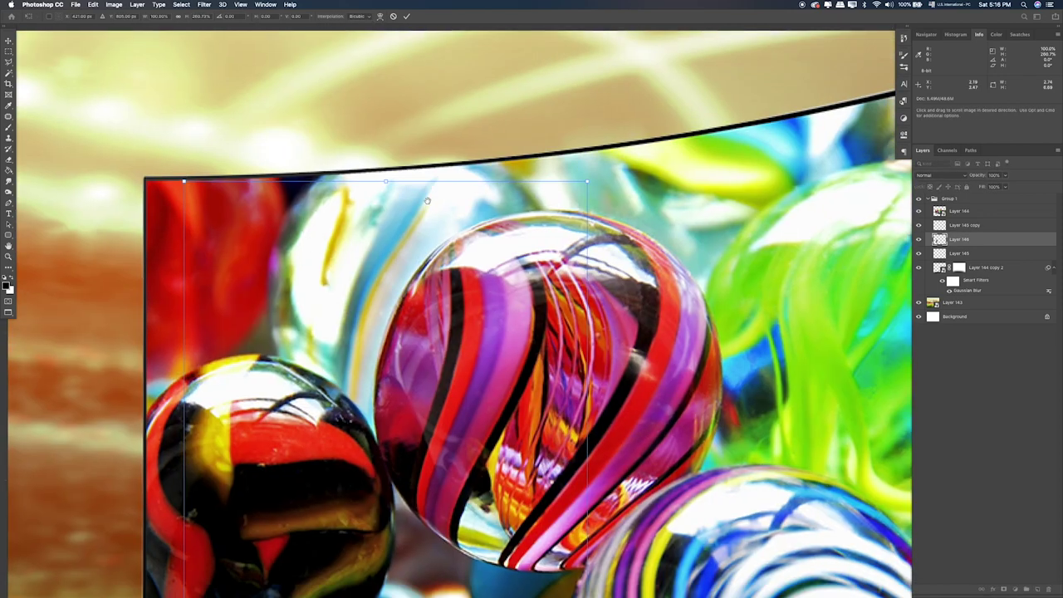
pyautogui.moveTo(387, 435); pyautogui.dragTo(386, 502)
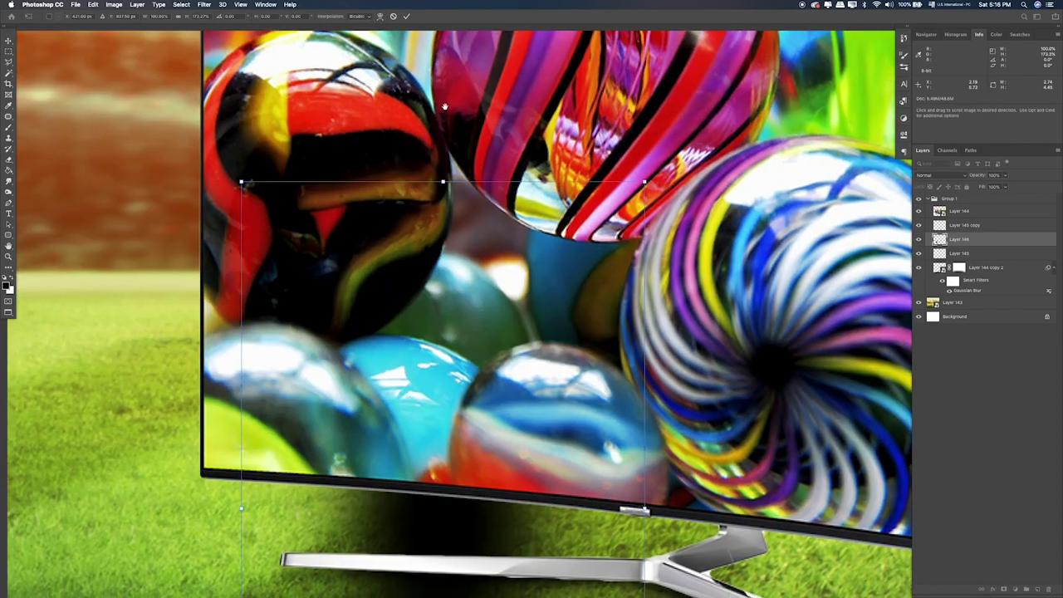
# Squash the blob thin and stretch it beneath the stand's left bar
pyautogui.moveTo(444, 106); pyautogui.dragTo(456, 73)
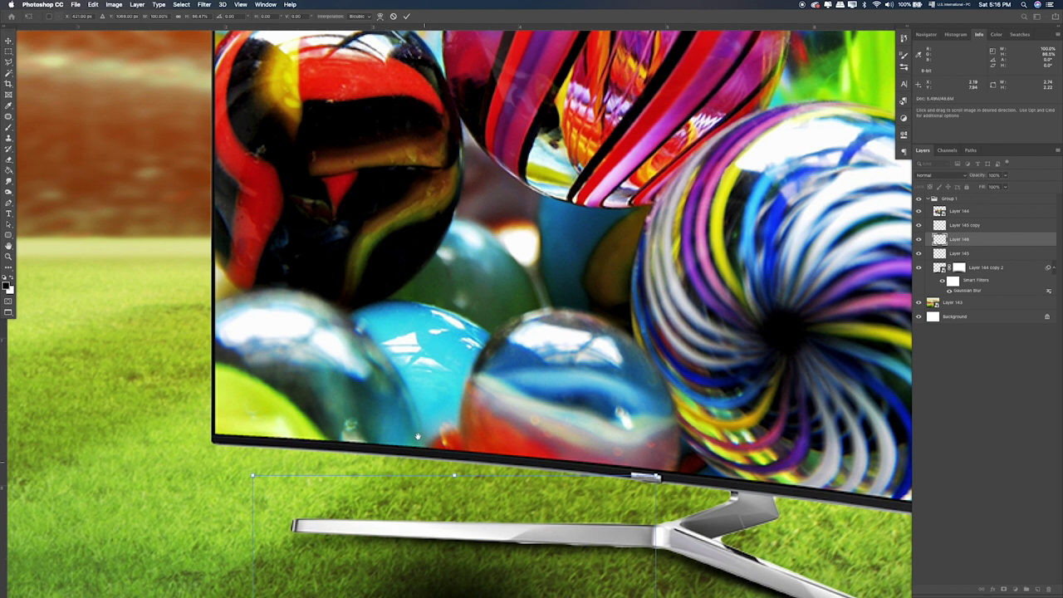
pyautogui.scroll(-5, 423, 455)
pyautogui.moveTo(438, 361)
pyautogui.mouseDown()
pyautogui.moveTo(438, 459)
pyautogui.moveTo(353, 258)
pyautogui.mouseUp()
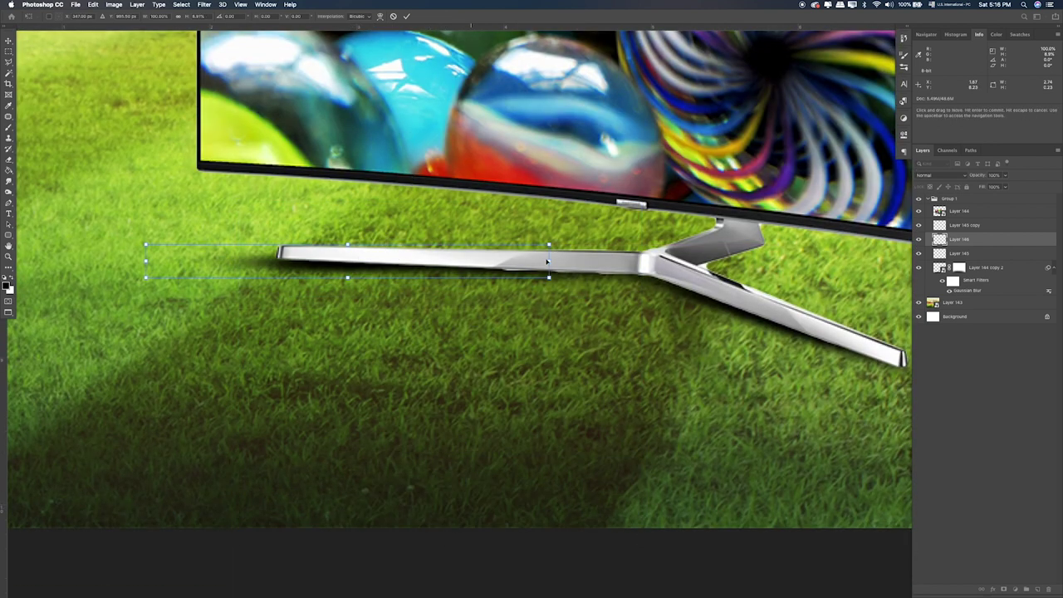
pyautogui.moveTo(479, 264); pyautogui.dragTo(485, 266)
pyautogui.moveTo(556, 249)
pyautogui.mouseDown()
pyautogui.moveTo(384, 264)
pyautogui.moveTo(398, 262)
pyautogui.mouseUp()
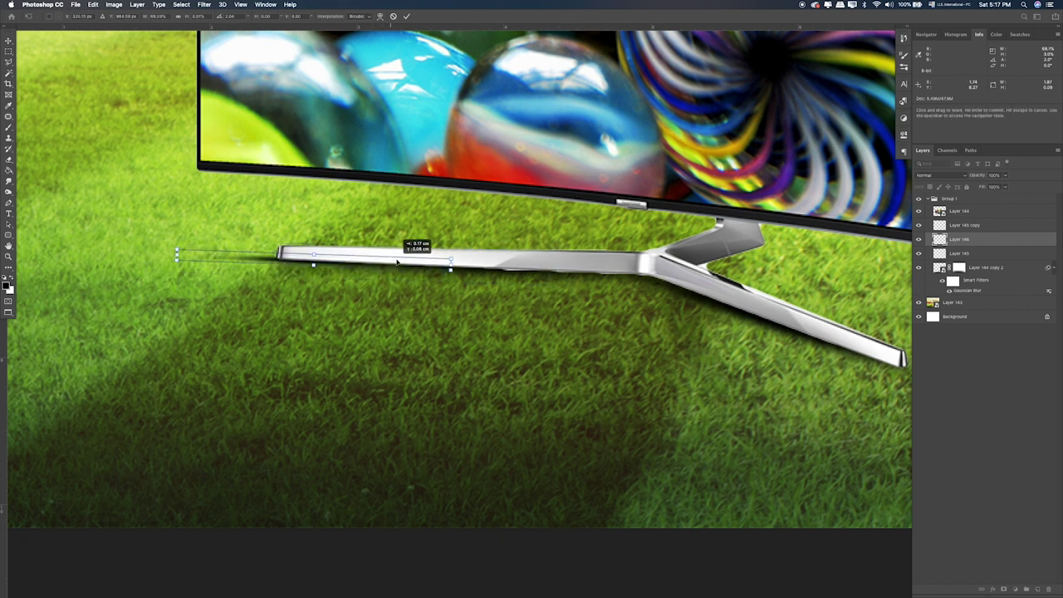
pyautogui.moveTo(450, 269); pyautogui.dragTo(489, 271)
pyautogui.press('Return')
# Switch to the Eraser and select Layer 144 at the top of the group
pyautogui.press('e')
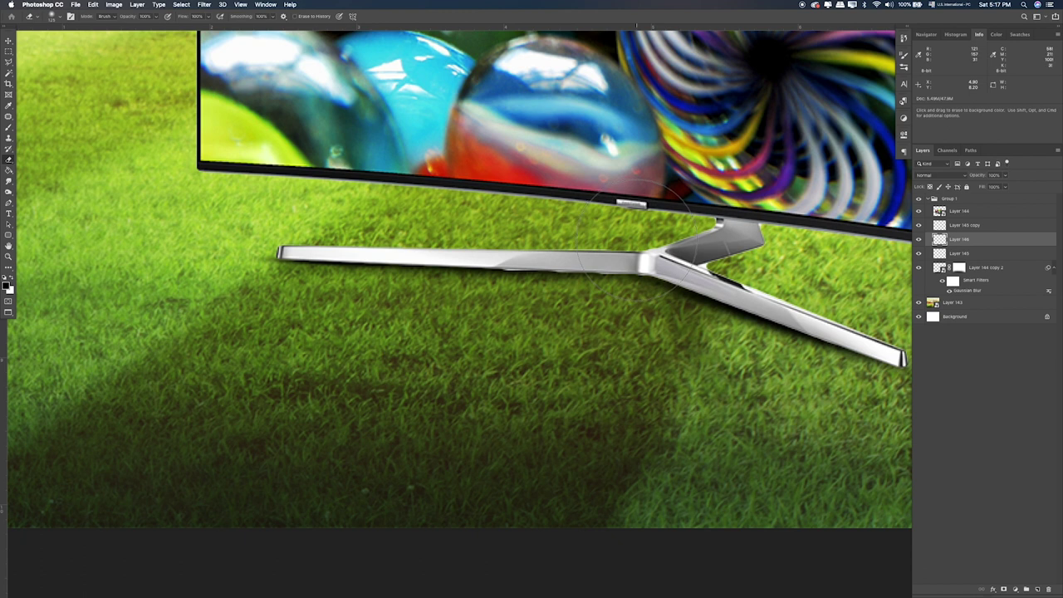
pyautogui.hscroll(2, 581, 249)
pyautogui.click(1000, 213)
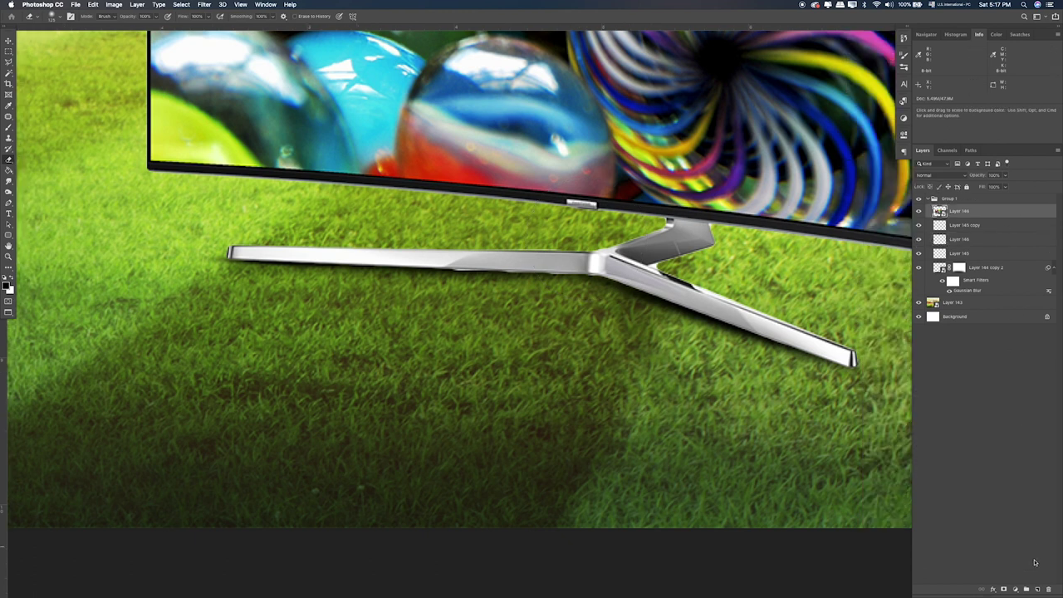
# Add a layer clipped to Layer 144 and brush dark green over the stand
pyautogui.click(1037, 588)
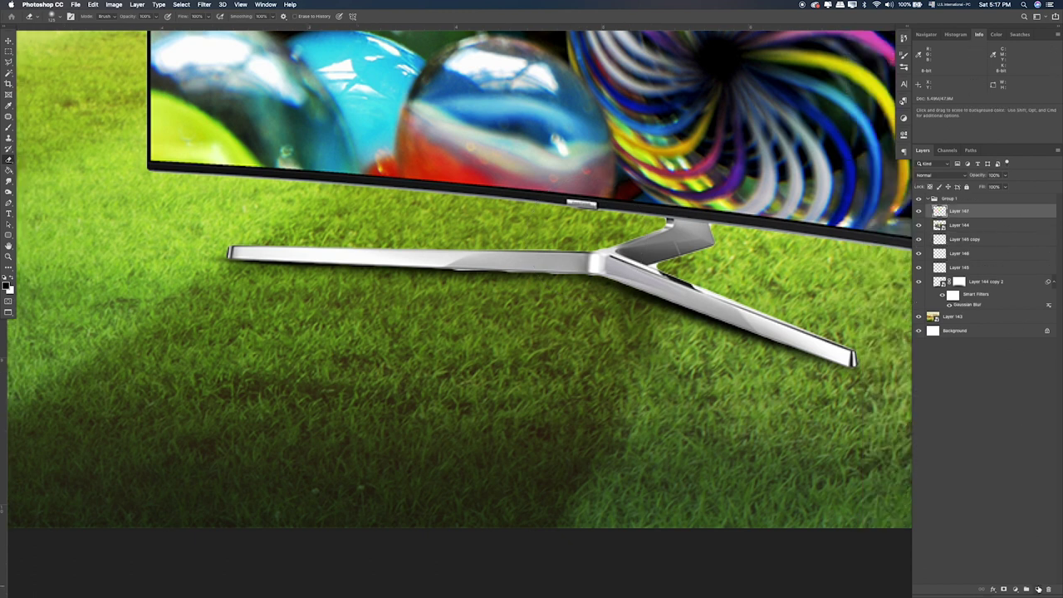
pyautogui.keyDown('alt'); pyautogui.click(985, 216); pyautogui.keyUp('alt')
pyautogui.press('b')
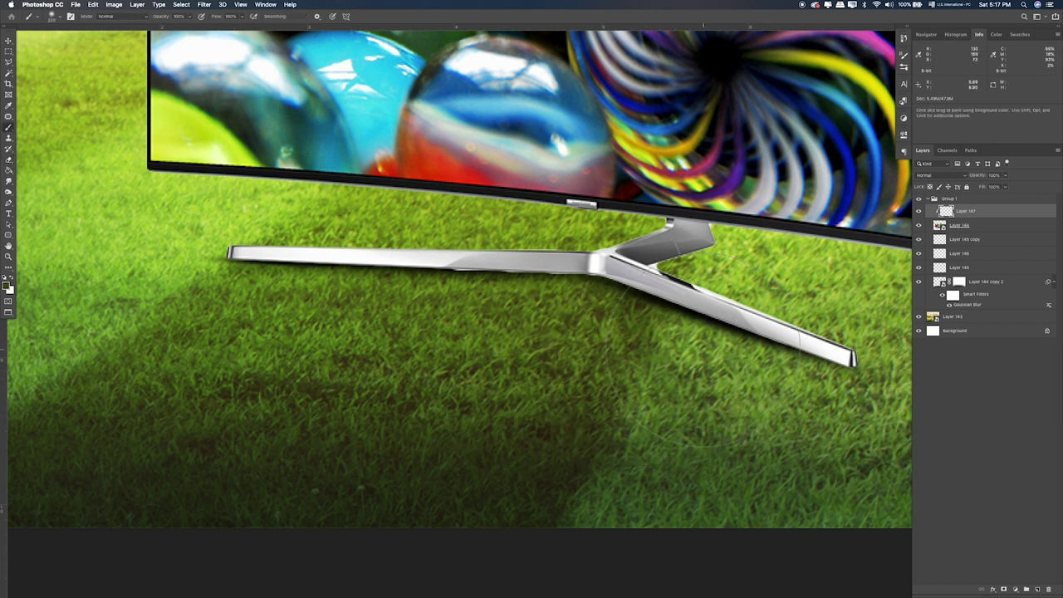
pyautogui.moveTo(826, 353)
pyautogui.mouseDown()
pyautogui.moveTo(249, 254)
pyautogui.moveTo(490, 259)
pyautogui.mouseUp()
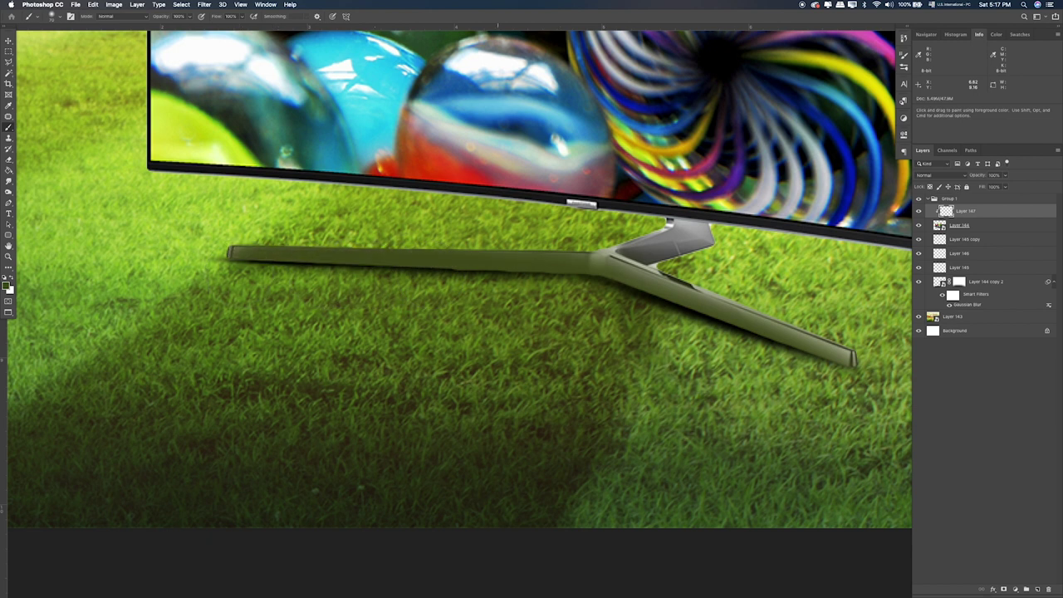
# Set the green tint layer to Hard Light at 48% opacity, then add another layer
pyautogui.press('v')
pyautogui.hotkey('shift', '+')
pyautogui.hotkey('shift', '+')
pyautogui.hotkey('shift', '+')
pyautogui.hotkey('shift', '+')
pyautogui.hotkey('shift', '+')
pyautogui.hotkey('shift', '+')
pyautogui.hotkey('shift', '+')
pyautogui.hotkey('shift', '+')
pyautogui.hotkey('shift', '+')
pyautogui.hotkey('shift', '+')
pyautogui.hotkey('shift', '+')
pyautogui.hotkey('shift', '+')
pyautogui.hotkey('shift', '+')
pyautogui.hotkey('shift', '+')
pyautogui.press('e')
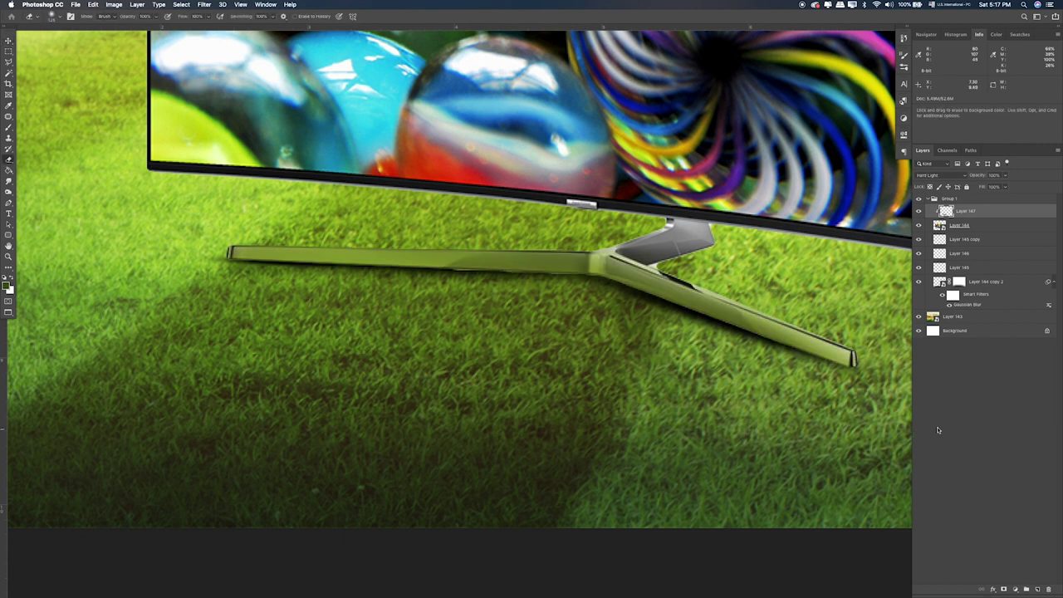
pyautogui.moveTo(598, 259); pyautogui.dragTo(200, 232)
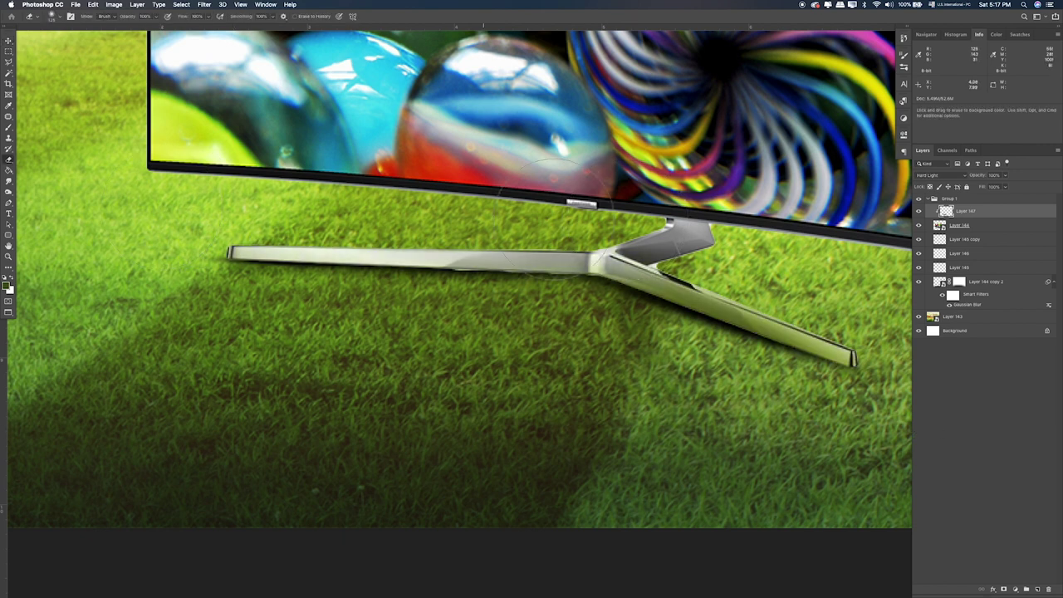
pyautogui.moveTo(602, 264); pyautogui.dragTo(842, 355)
pyautogui.click(918, 211)
pyautogui.click(918, 210)
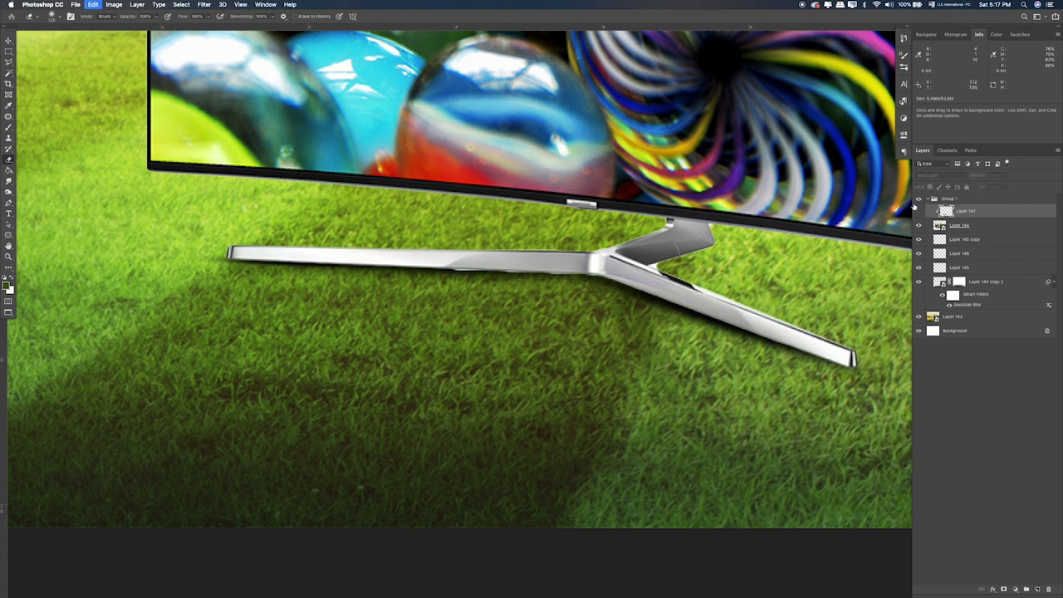
pyautogui.hotkey('ctrl', 'z')
pyautogui.hotkey('ctrl', 'z')
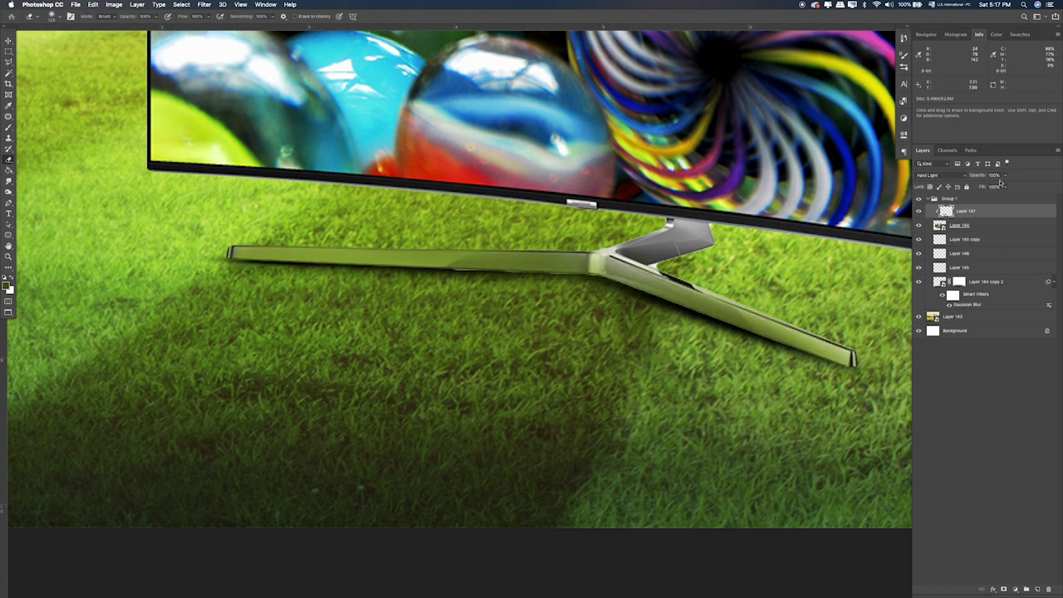
pyautogui.moveTo(1004, 175); pyautogui.dragTo(982, 189)
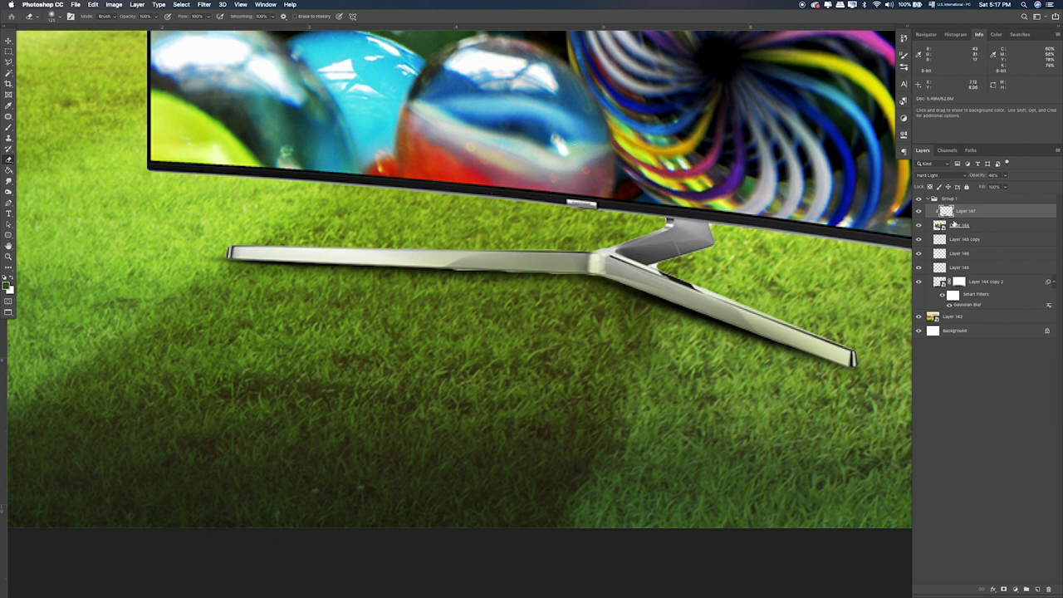
pyautogui.click(971, 226)
pyautogui.click(1033, 591)
# Paint black shading under the stand's horizontal bar, joint and diagonal leg
pyautogui.press('b')
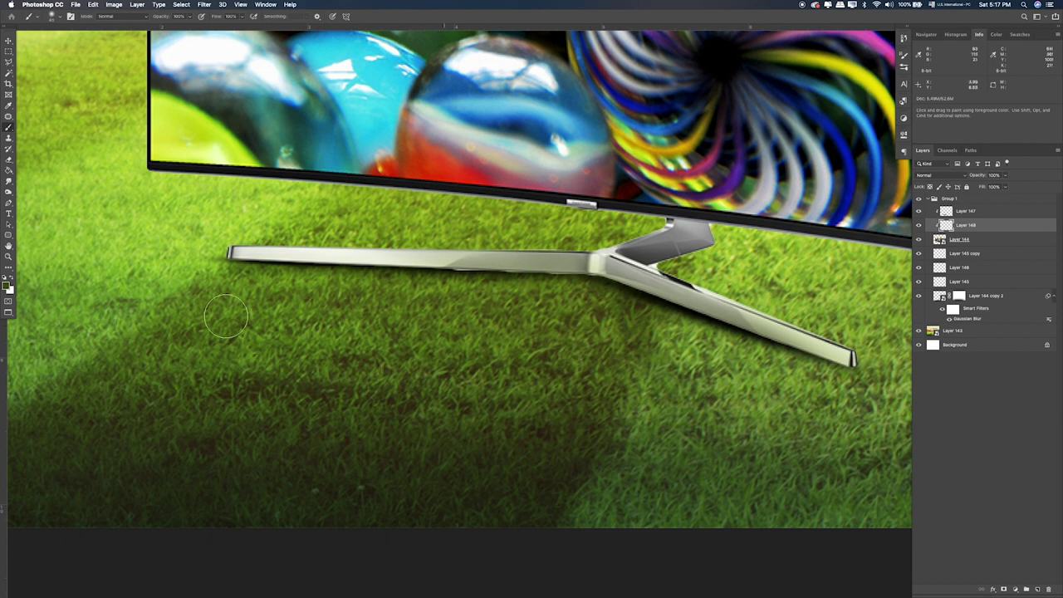
pyautogui.click(7, 285)
pyautogui.moveTo(276, 234); pyautogui.dragTo(205, 249)
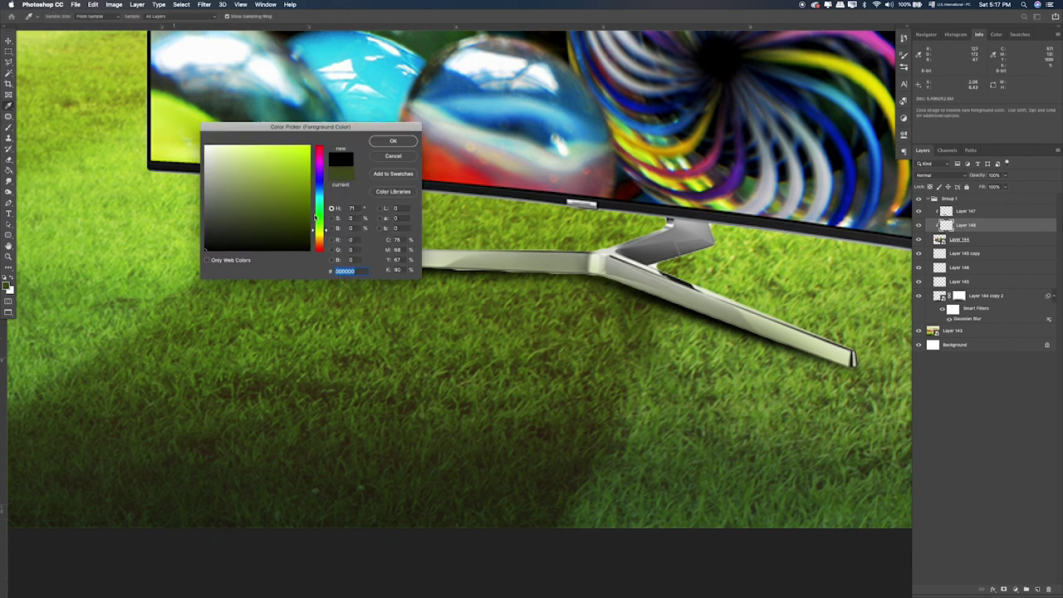
pyautogui.click(392, 142)
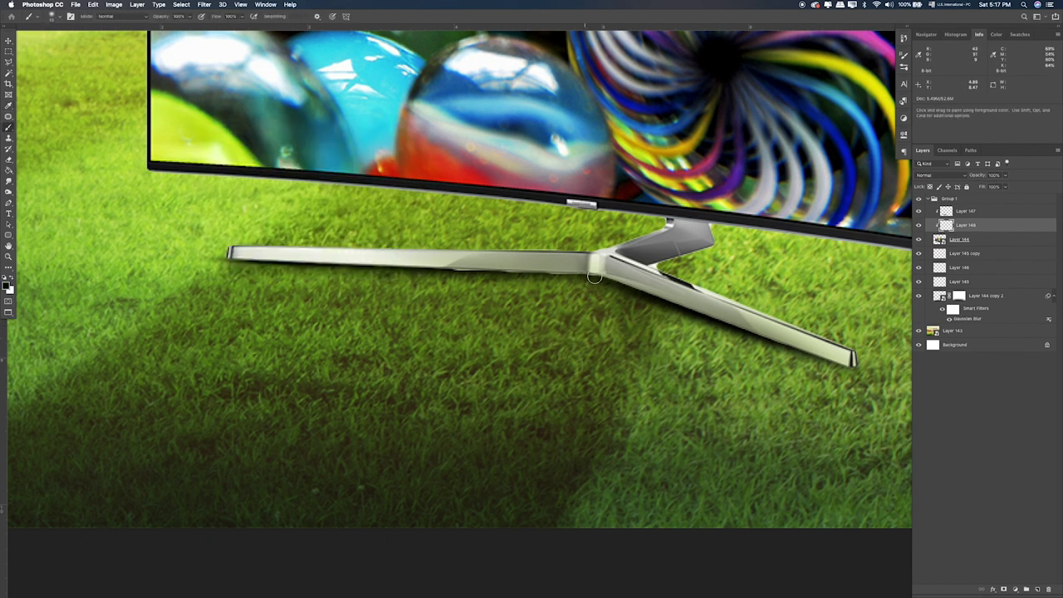
pyautogui.moveTo(590, 276); pyautogui.dragTo(222, 264)
pyautogui.moveTo(513, 273)
pyautogui.mouseDown()
pyautogui.moveTo(583, 275)
pyautogui.moveTo(675, 302)
pyautogui.moveTo(861, 375)
pyautogui.moveTo(820, 369)
pyautogui.mouseUp()
# Soften the shading on the diagonal leg and its tip with the Eraser
pyautogui.press('e')
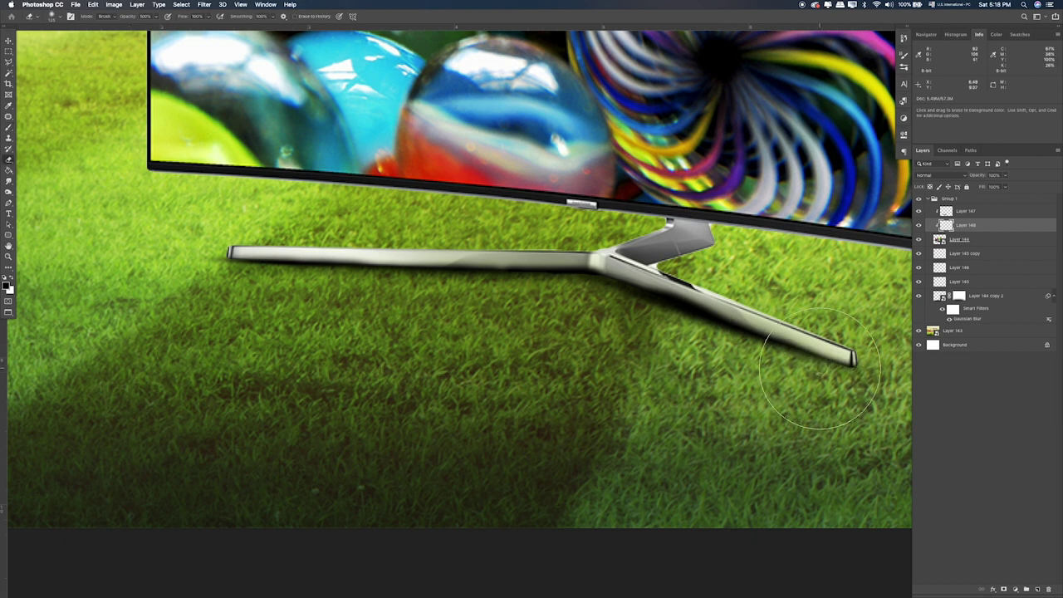
pyautogui.moveTo(724, 298); pyautogui.dragTo(679, 294)
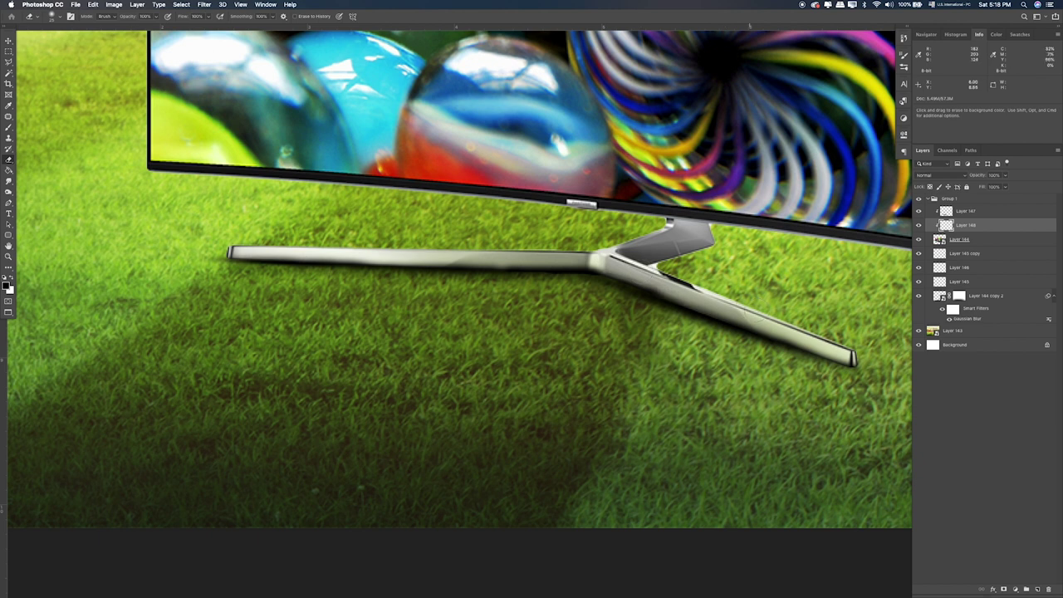
pyautogui.moveTo(654, 288); pyautogui.dragTo(671, 296)
pyautogui.click(209, 5)
pyautogui.moveTo(208, 103)
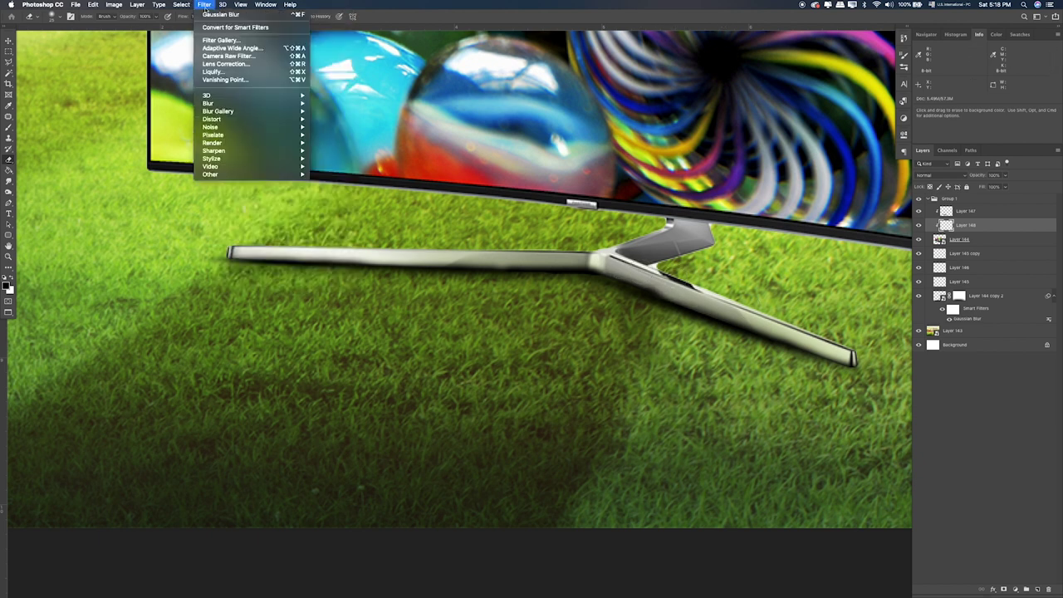
# Apply a 2 px Gaussian Blur to the stand shading and set eraser strength to 20%
pyautogui.click(339, 135)
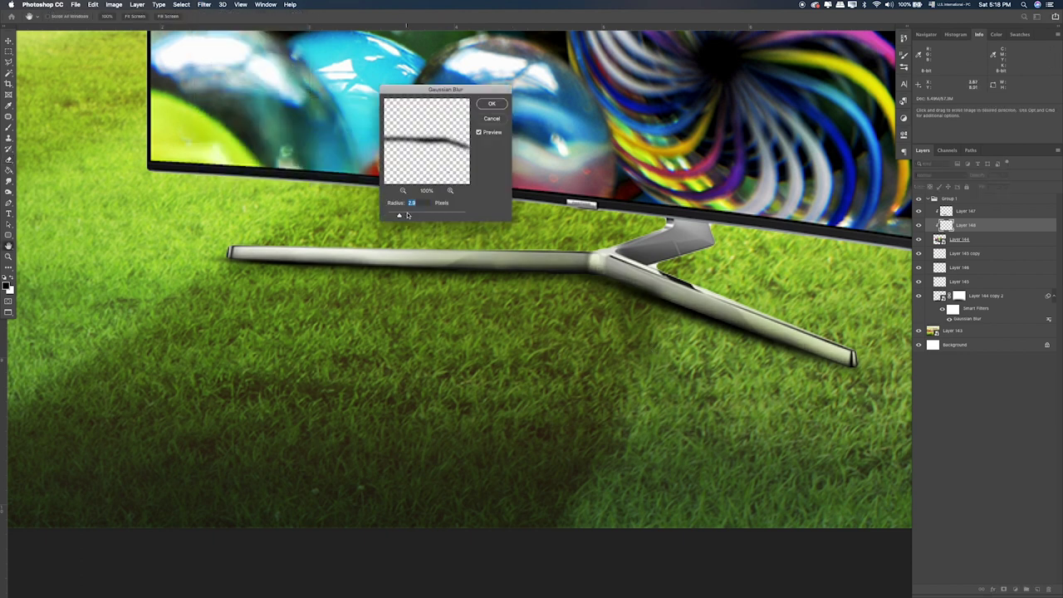
pyautogui.click(491, 104)
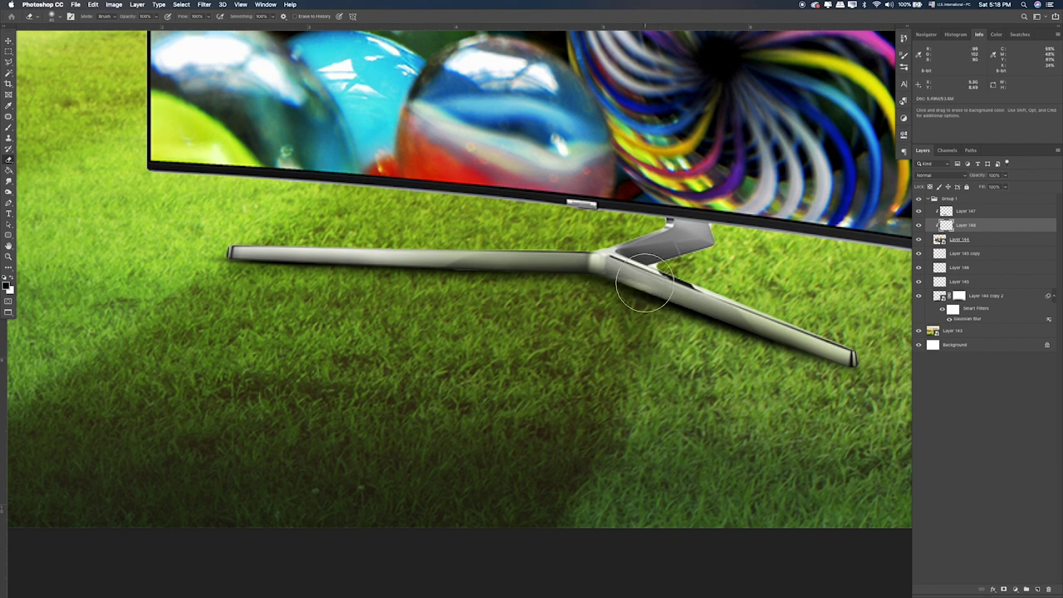
pyautogui.press('2')
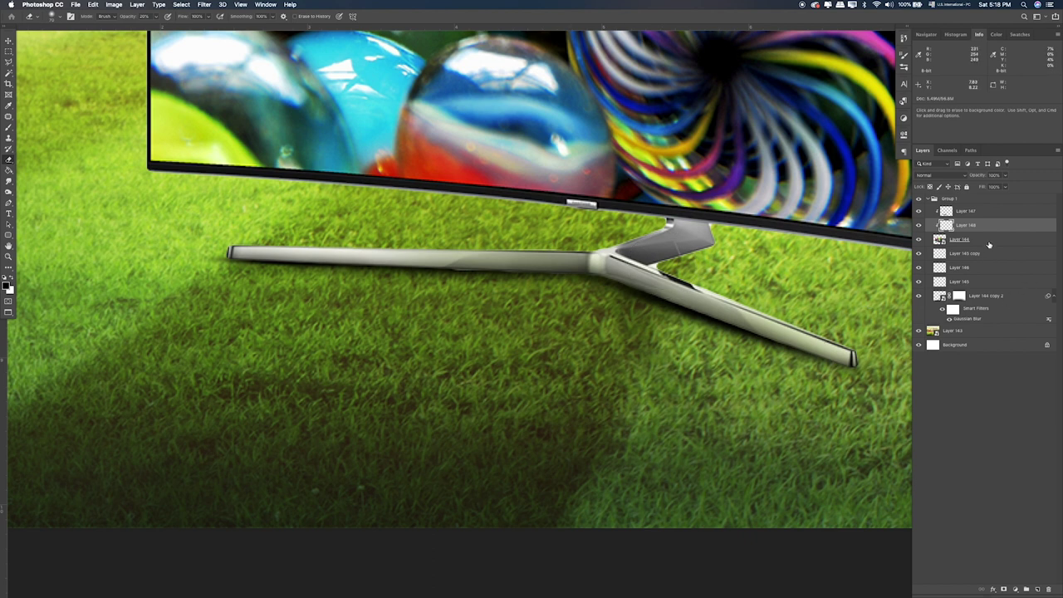
# Paint a dark shadow under the stand bar with a ~52 px brush on a new layer
pyautogui.click(988, 240)
pyautogui.click(1038, 588)
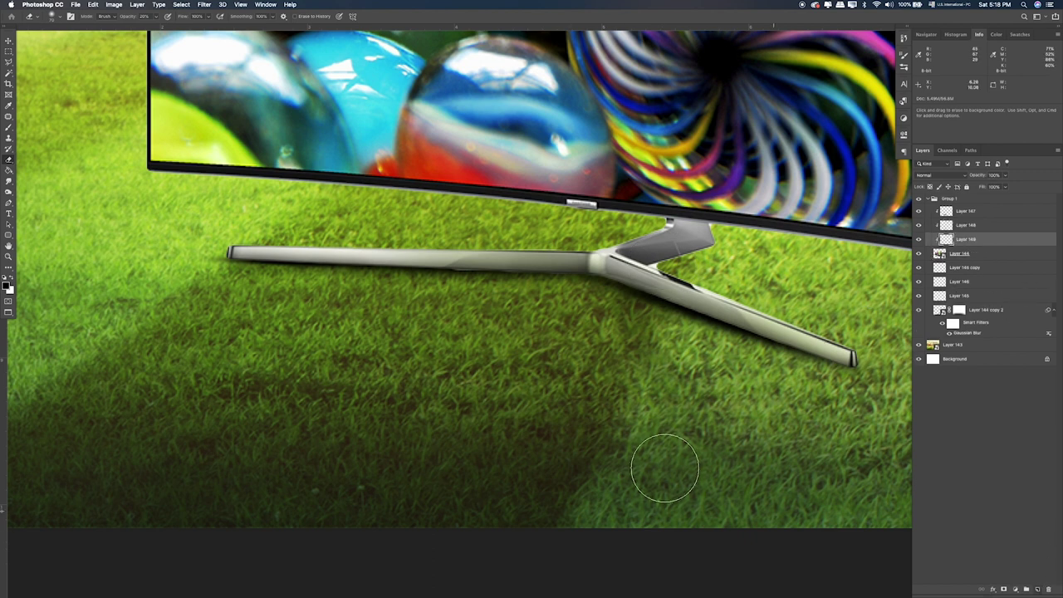
pyautogui.press('b')
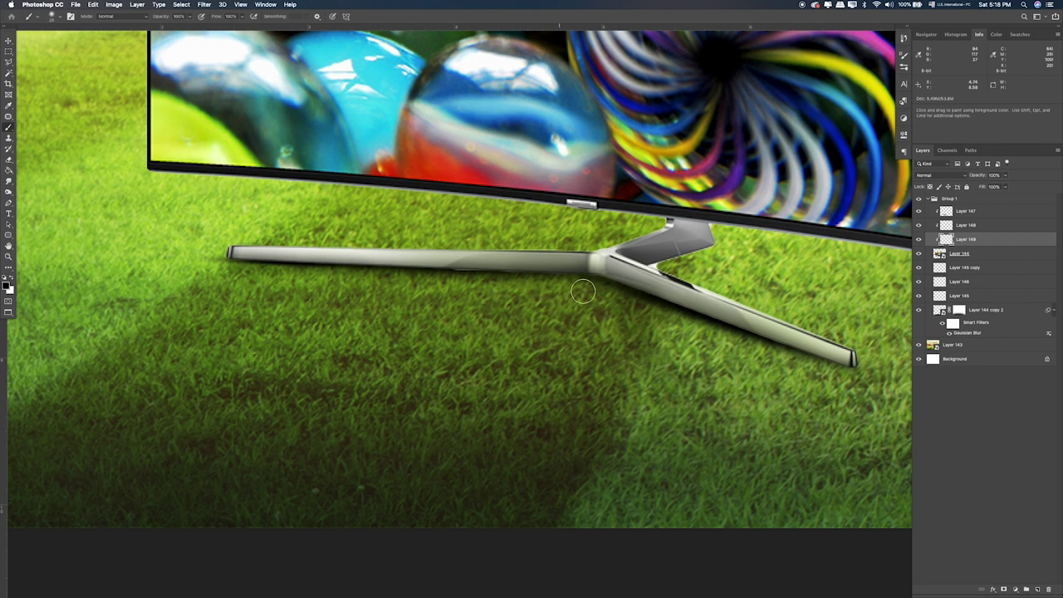
pyautogui.press(']')
pyautogui.press(']')
pyautogui.press(']')
pyautogui.moveTo(490, 289); pyautogui.dragTo(257, 287)
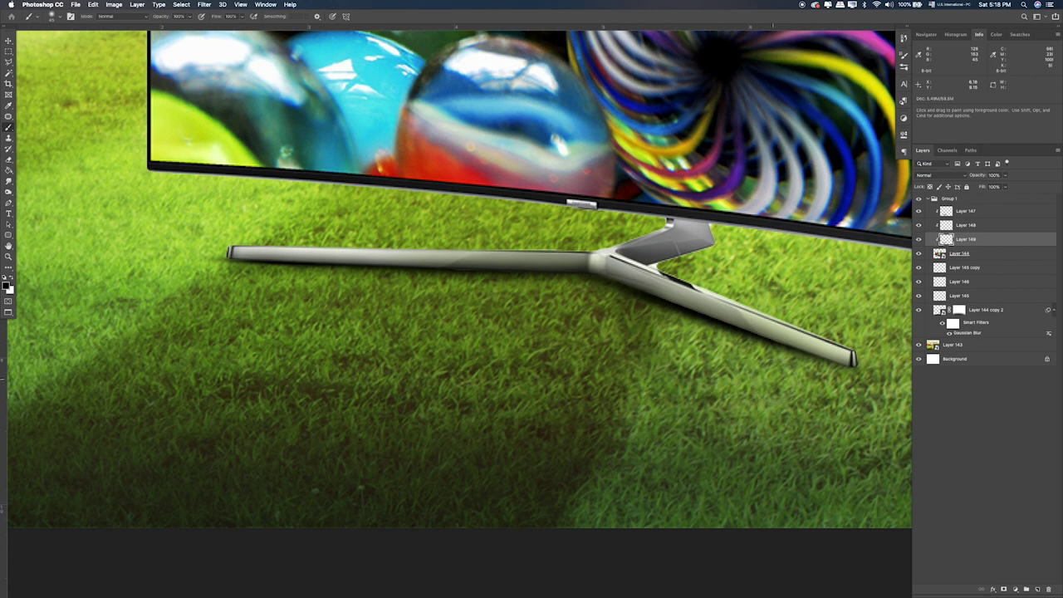
# Nudge the Layer 145 copy shadow upward beneath the stand
pyautogui.press('super+0')
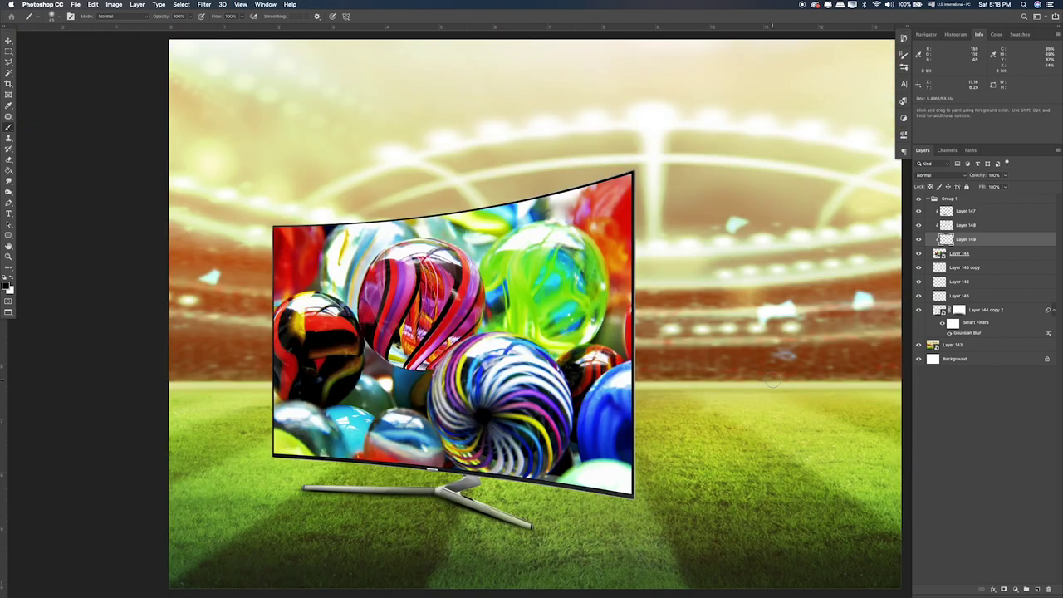
pyautogui.click(918, 267)
pyautogui.click(918, 267)
pyautogui.click(933, 267)
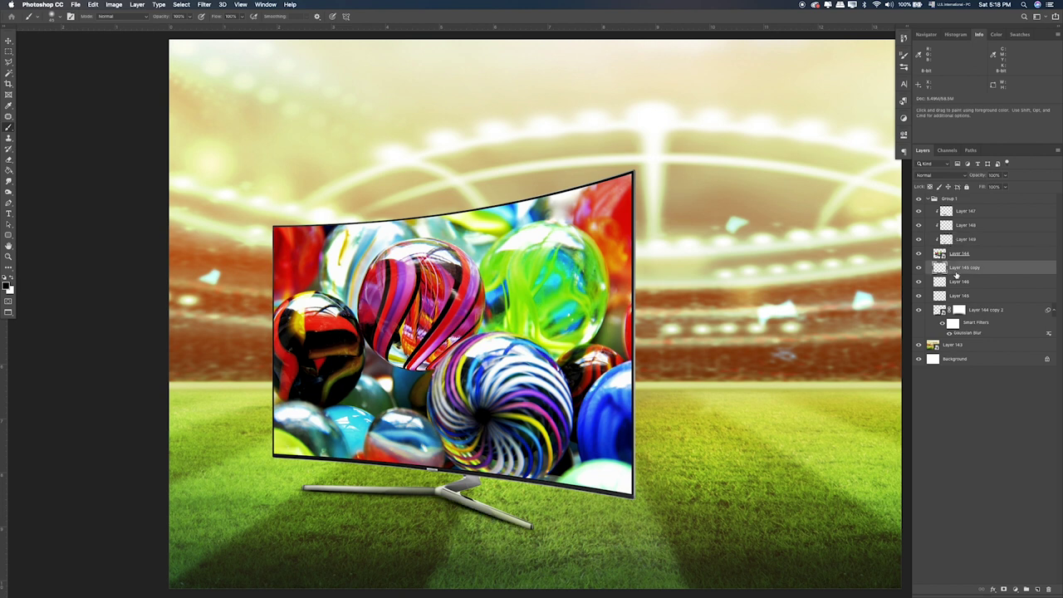
pyautogui.hotkey('ctrl', 't')
pyautogui.press('Up')
pyautogui.press('Up')
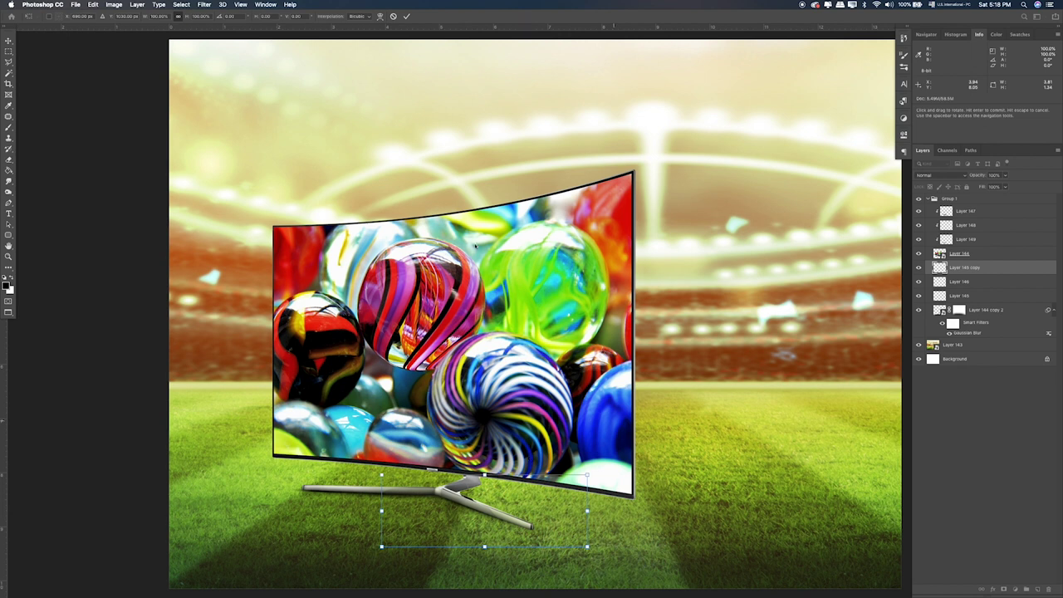
pyautogui.click(9, 51)
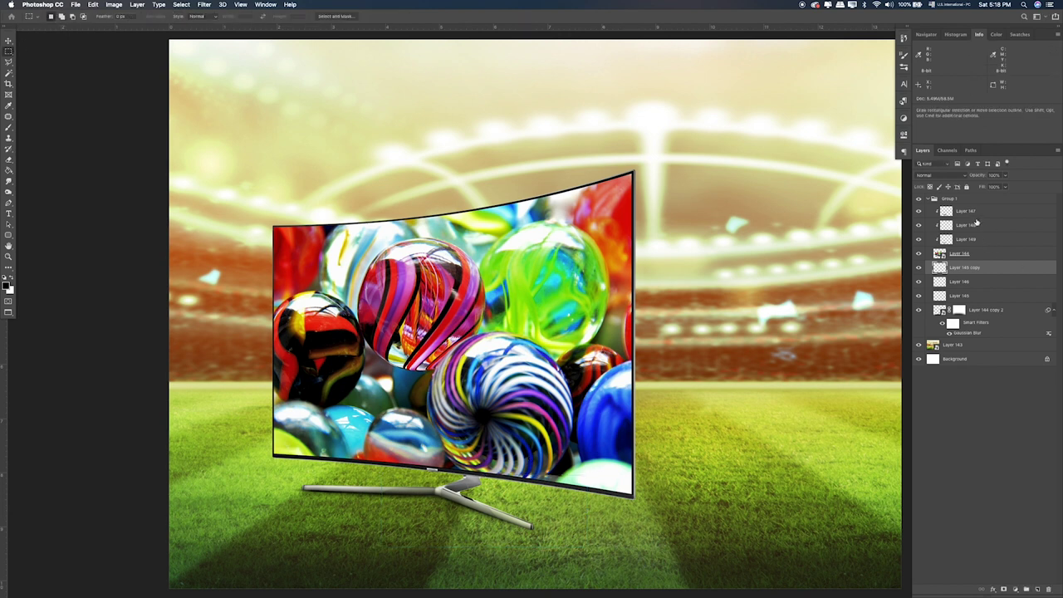
# Collapse Group 1 and place the football photo Layer 138.jpg from Finder
pyautogui.click(943, 202)
pyautogui.click(933, 199)
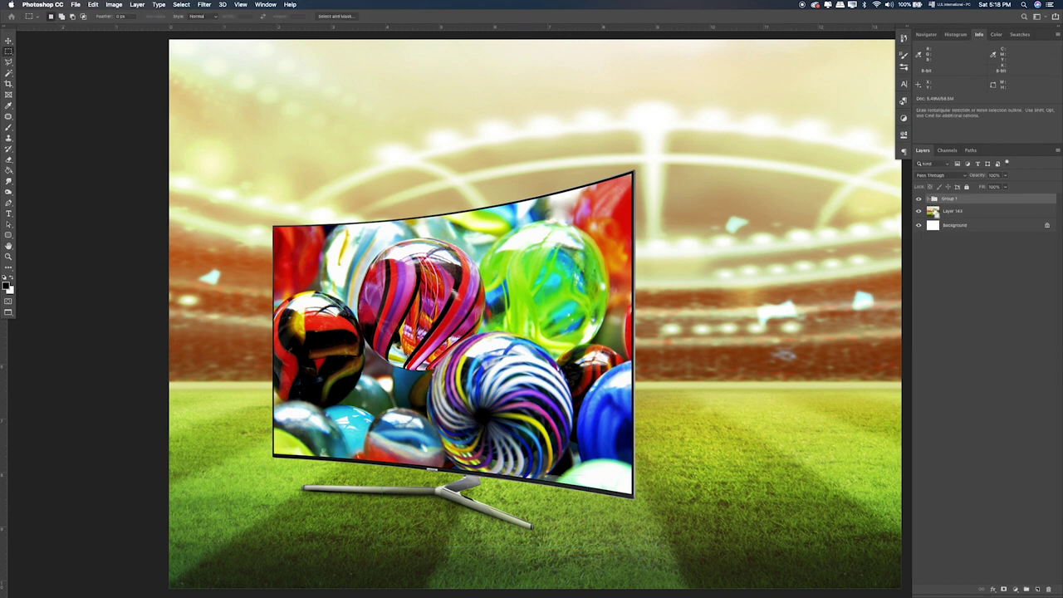
pyautogui.press('super+Tab')
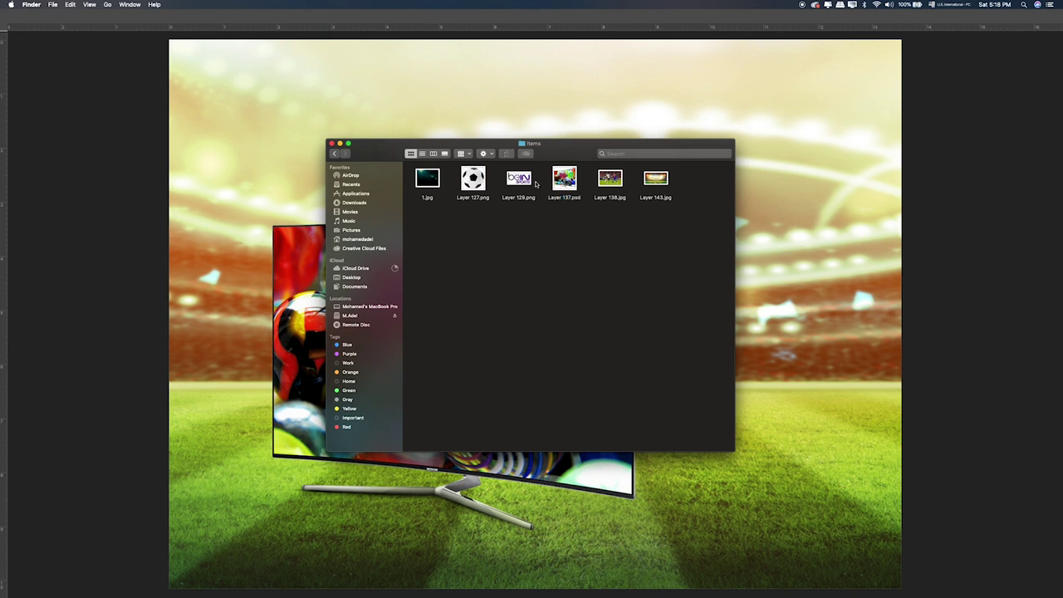
pyautogui.moveTo(610, 177); pyautogui.dragTo(303, 243)
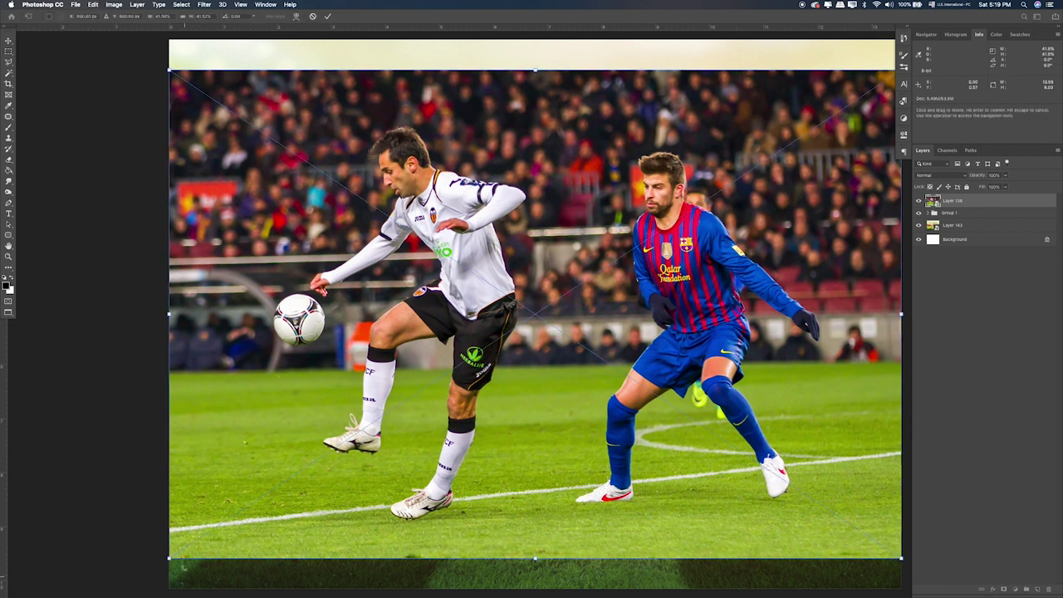
# Shrink the football photo to screen size and move it over the TV
pyautogui.moveTo(169, 558); pyautogui.dragTo(482, 349)
pyautogui.moveTo(687, 329); pyautogui.dragTo(476, 484)
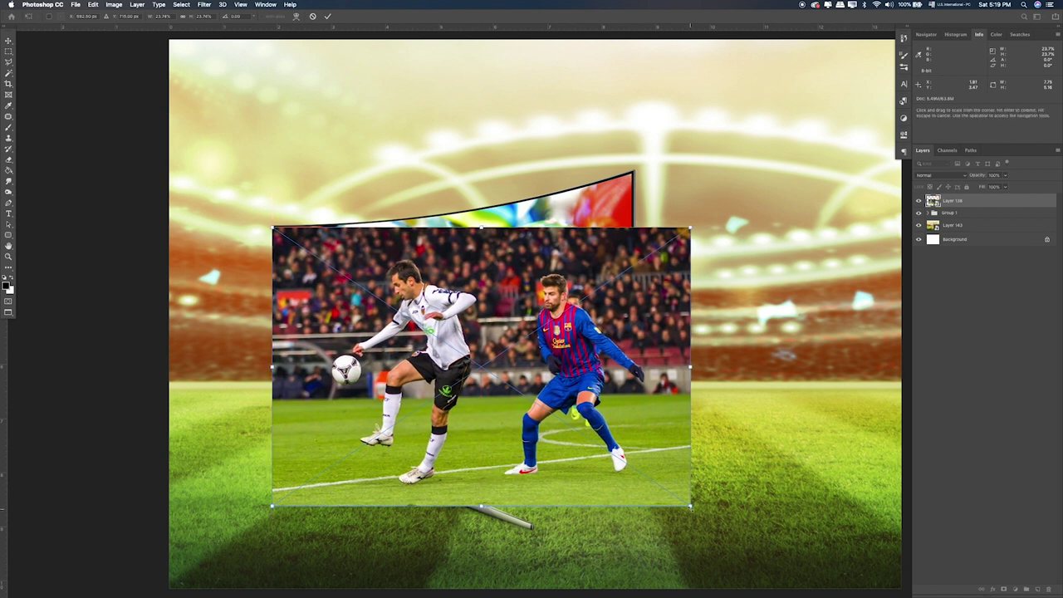
pyautogui.moveTo(690, 503); pyautogui.dragTo(631, 465)
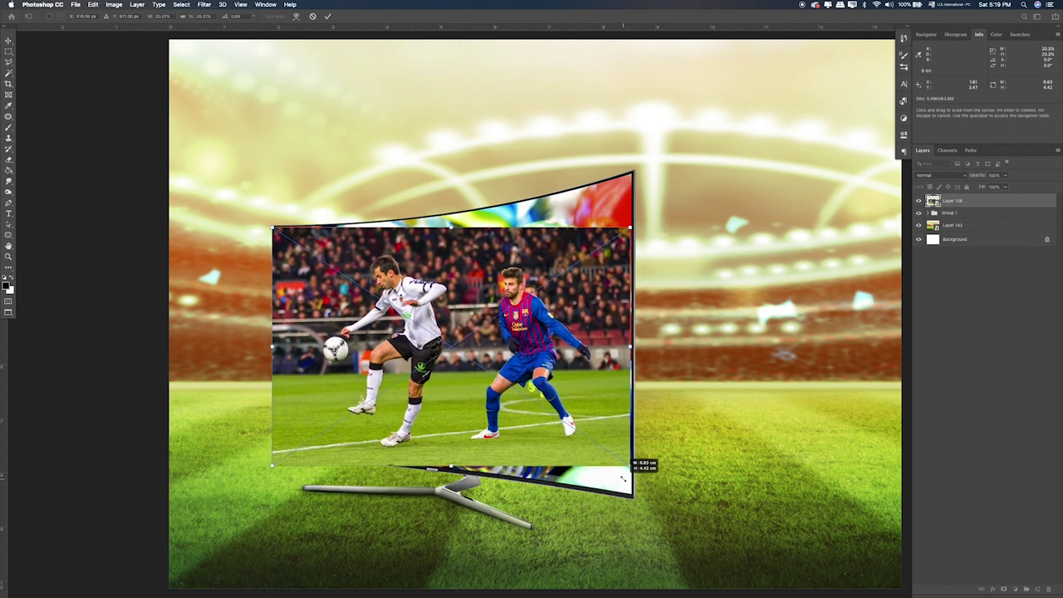
pyautogui.press('super+plus')
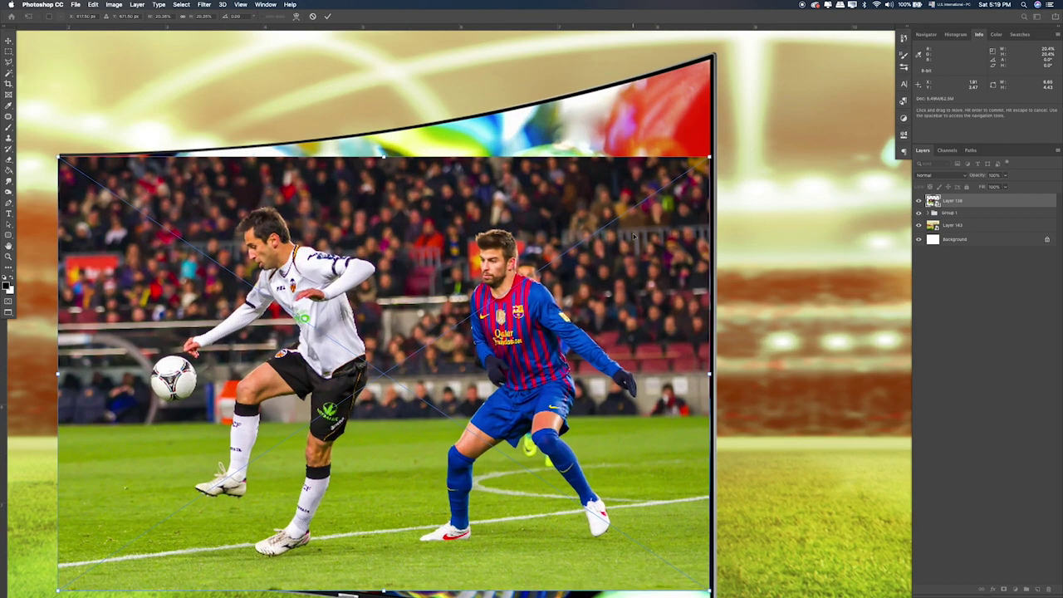
pyautogui.hscroll(3, 606, 233)
pyautogui.scroll(2, 583, 230)
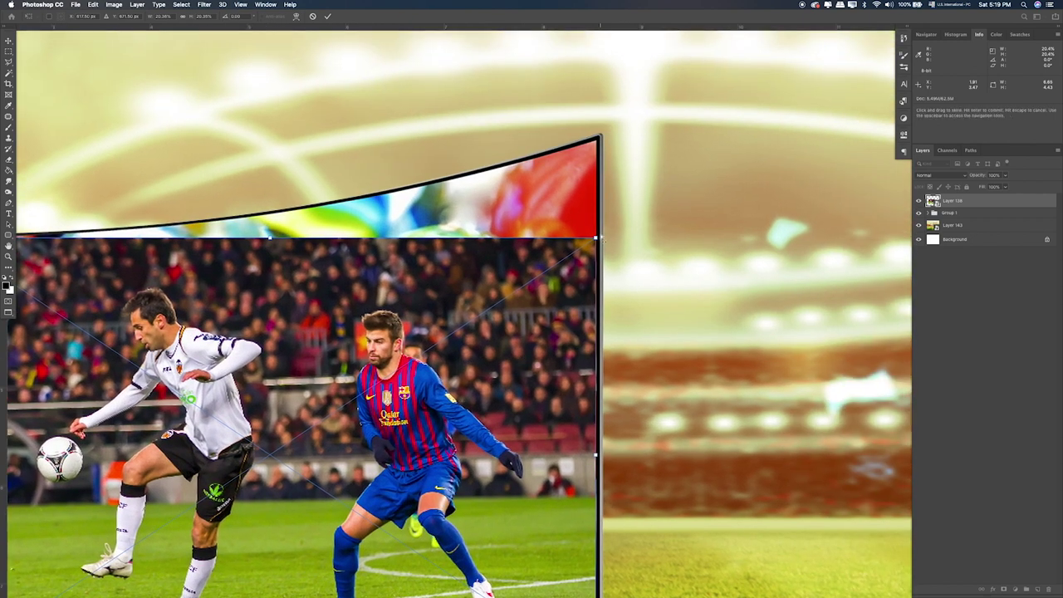
# Drag each corner of the photo onto the matching corner of the tilted TV screen
pyautogui.moveTo(596, 239); pyautogui.dragTo(597, 139)
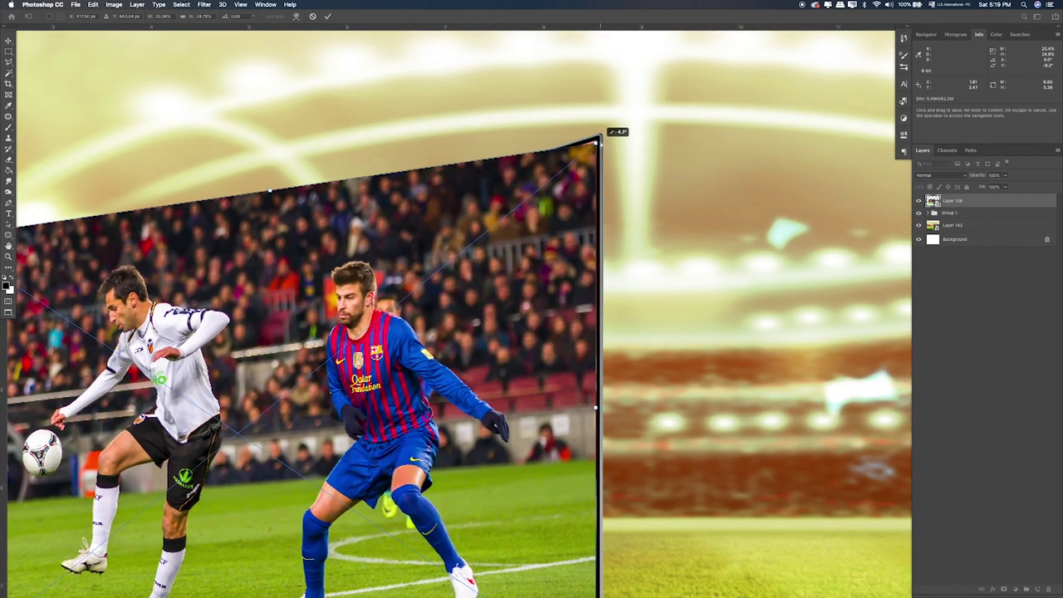
pyautogui.scroll(-5, 598, 140)
pyautogui.scroll(-5, 602, 143)
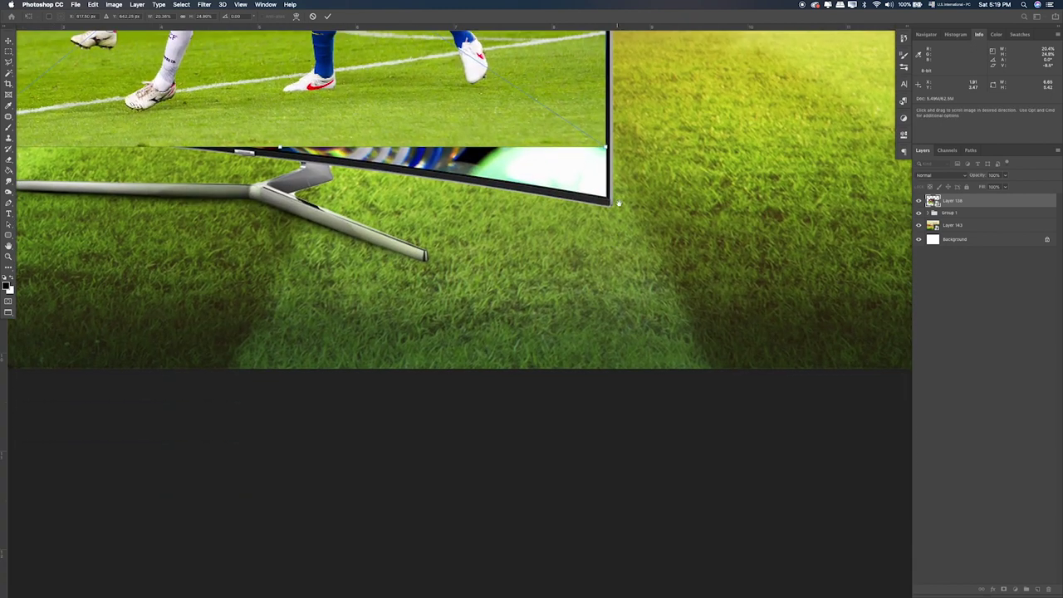
pyautogui.moveTo(607, 148); pyautogui.dragTo(613, 186)
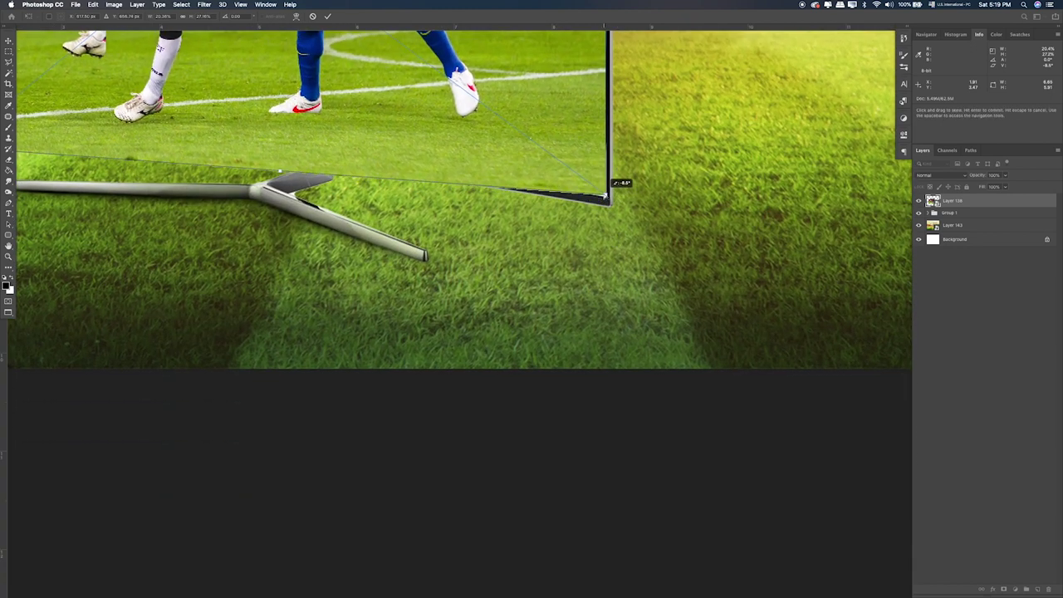
pyautogui.scroll(4, 481, 240)
pyautogui.hscroll(-10, 482, 241)
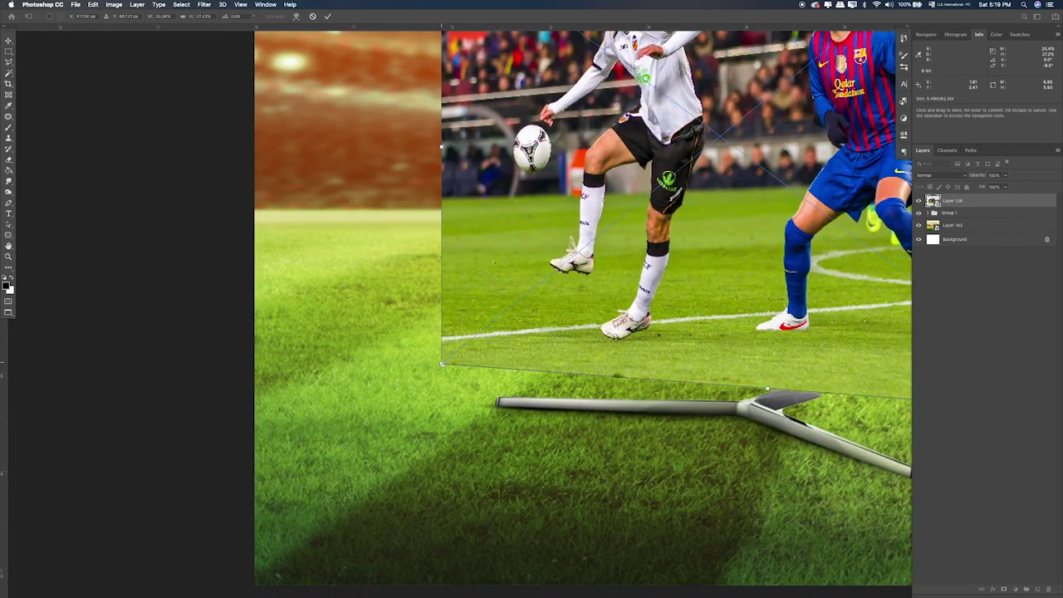
pyautogui.moveTo(441, 364); pyautogui.dragTo(445, 340)
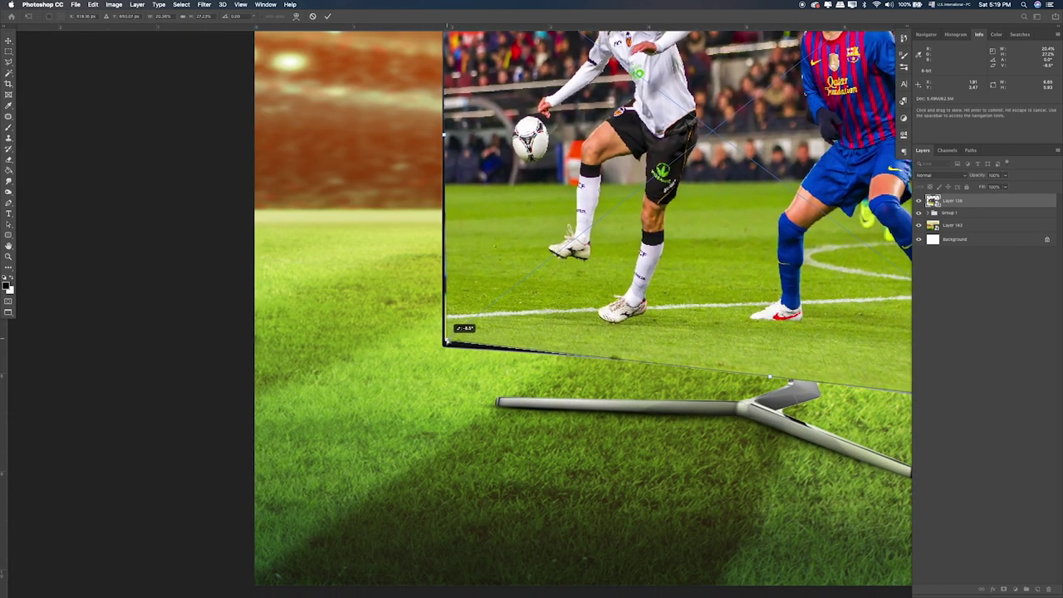
pyautogui.scroll(3, 454, 335)
pyautogui.scroll(8, 448, 357)
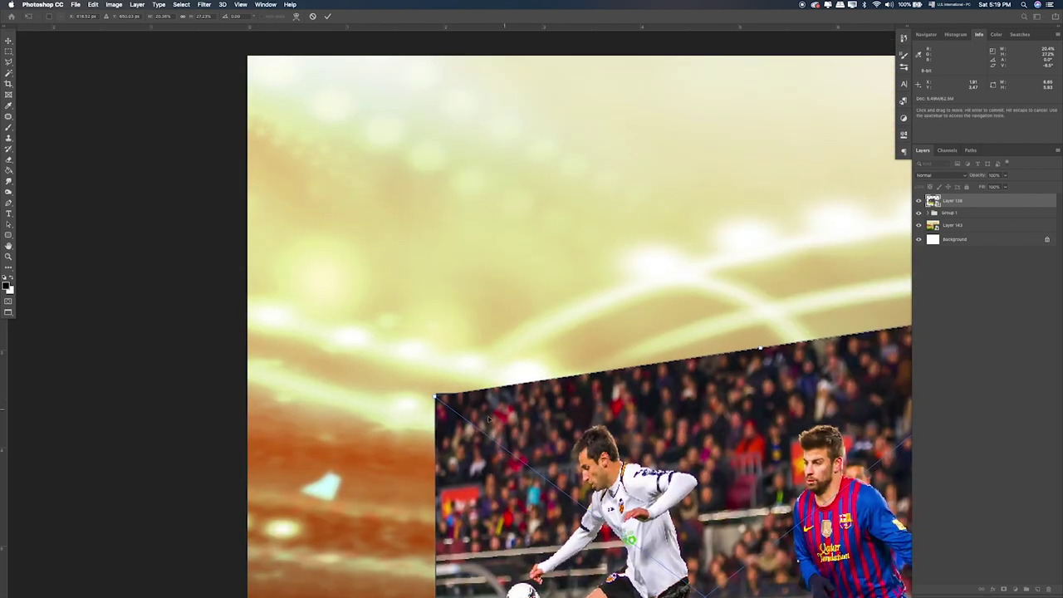
pyautogui.moveTo(435, 398); pyautogui.dragTo(439, 399)
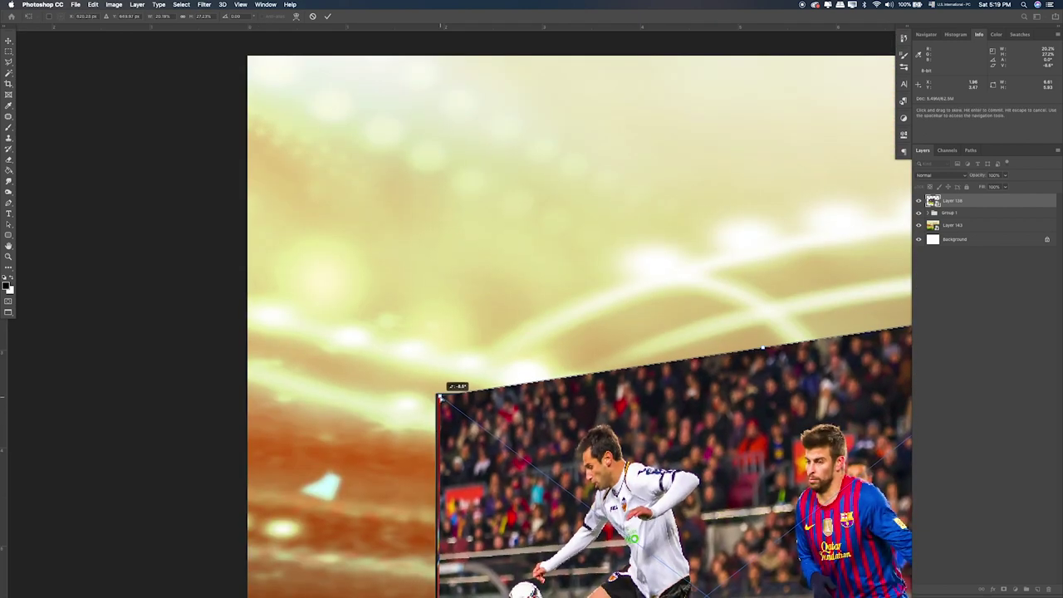
pyautogui.hscroll(10, 554, 437)
pyautogui.scroll(-3, 554, 436)
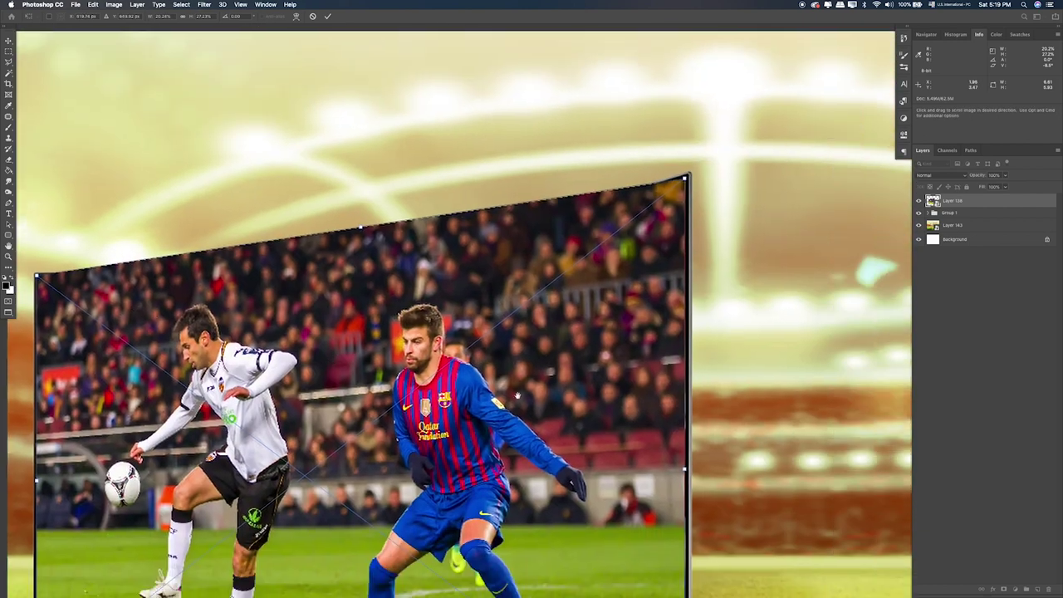
pyautogui.moveTo(674, 166); pyautogui.dragTo(672, 170)
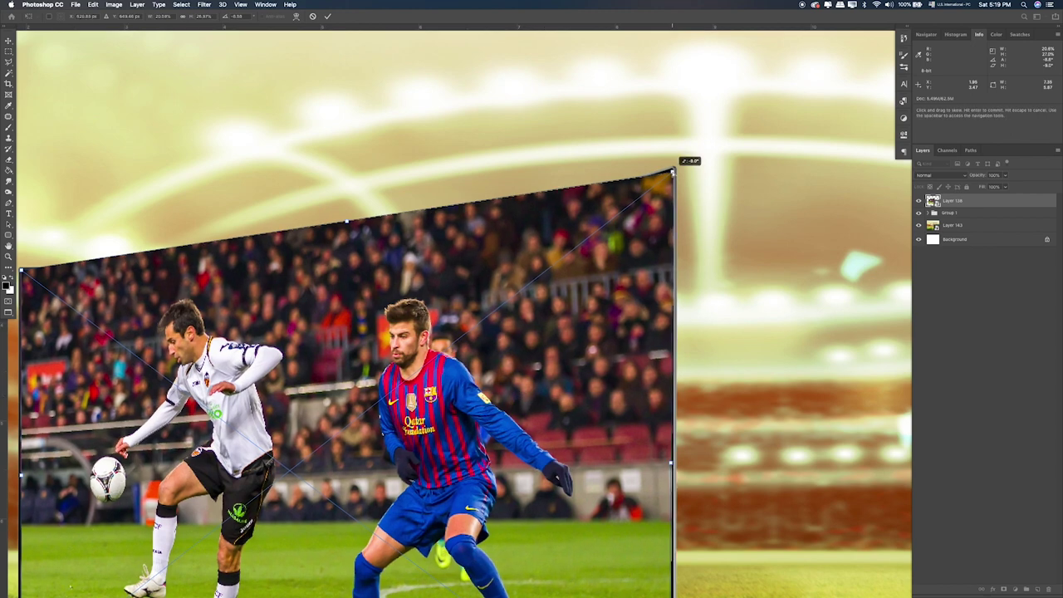
pyautogui.scroll(-10, 649, 449)
pyautogui.hscroll(4, 581, 249)
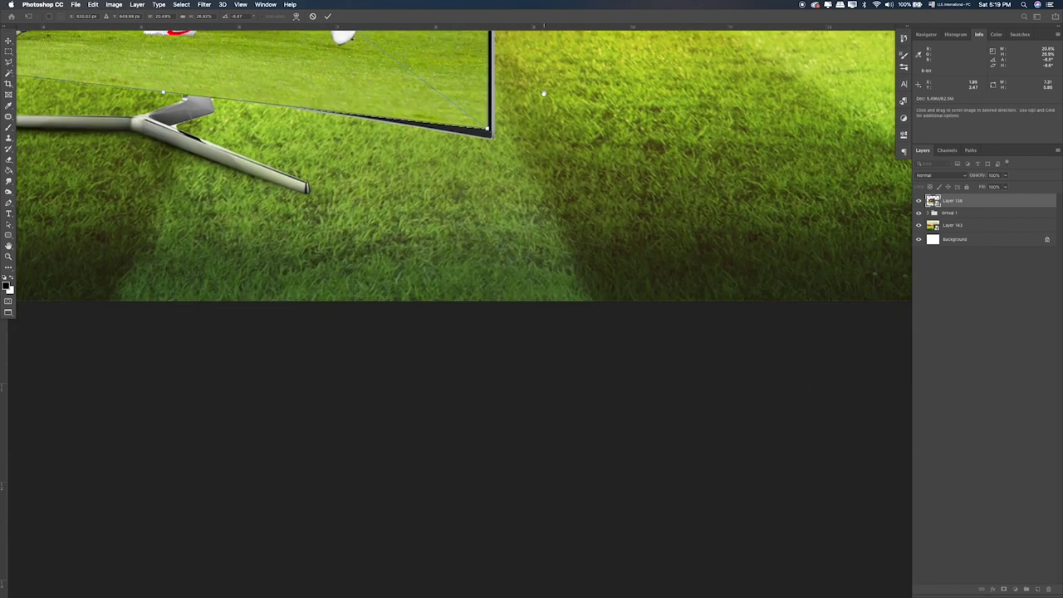
pyautogui.scroll(-5, 544, 94)
pyautogui.scroll(3, 523, 166)
pyautogui.scroll(3, 515, 141)
pyautogui.scroll(2, 509, 118)
pyautogui.scroll(3, 509, 118)
pyautogui.scroll(2, 415, 74)
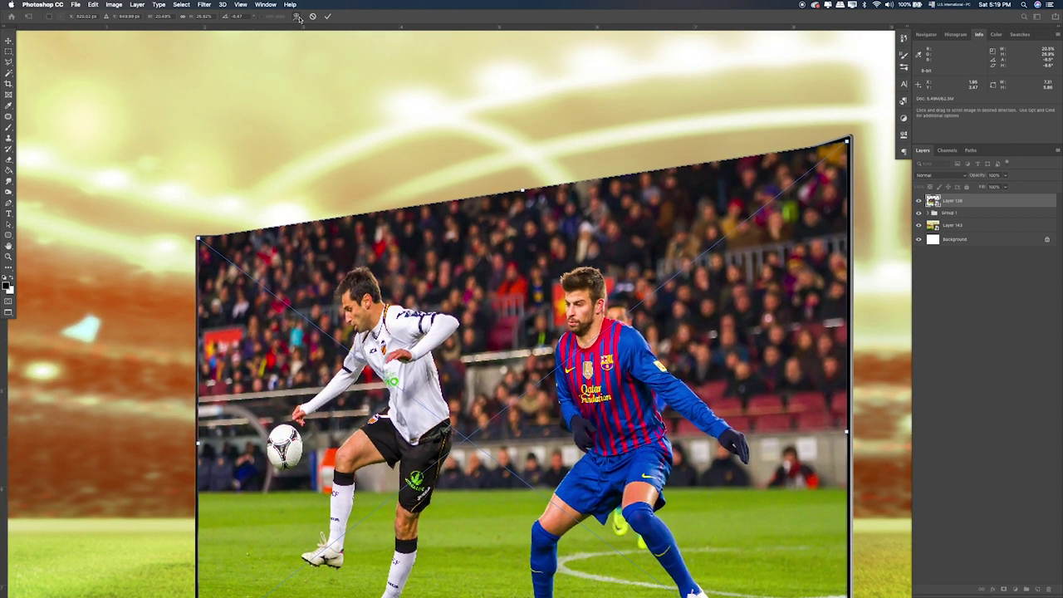
# Warp the photo's top and bottom edges to the TV's curved screen and commit
pyautogui.click(294, 17)
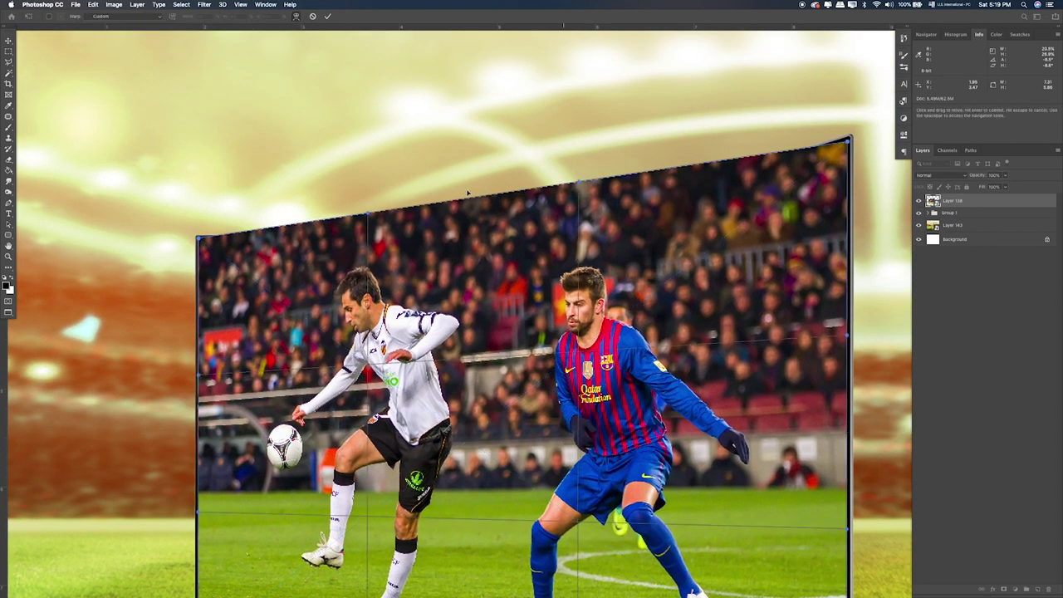
pyautogui.moveTo(481, 207); pyautogui.dragTo(486, 230)
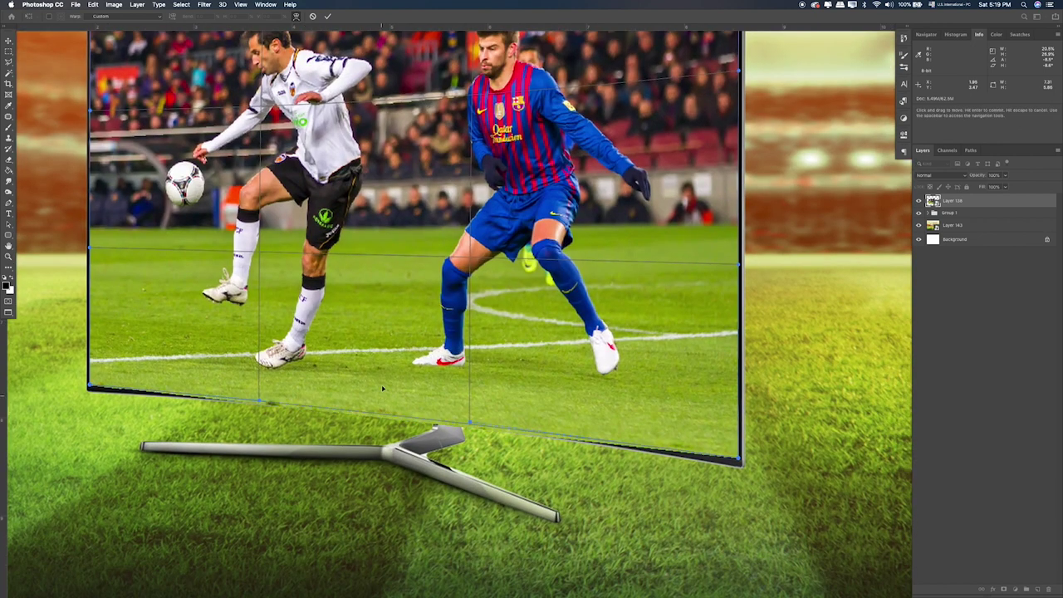
pyautogui.moveTo(383, 388); pyautogui.dragTo(386, 390)
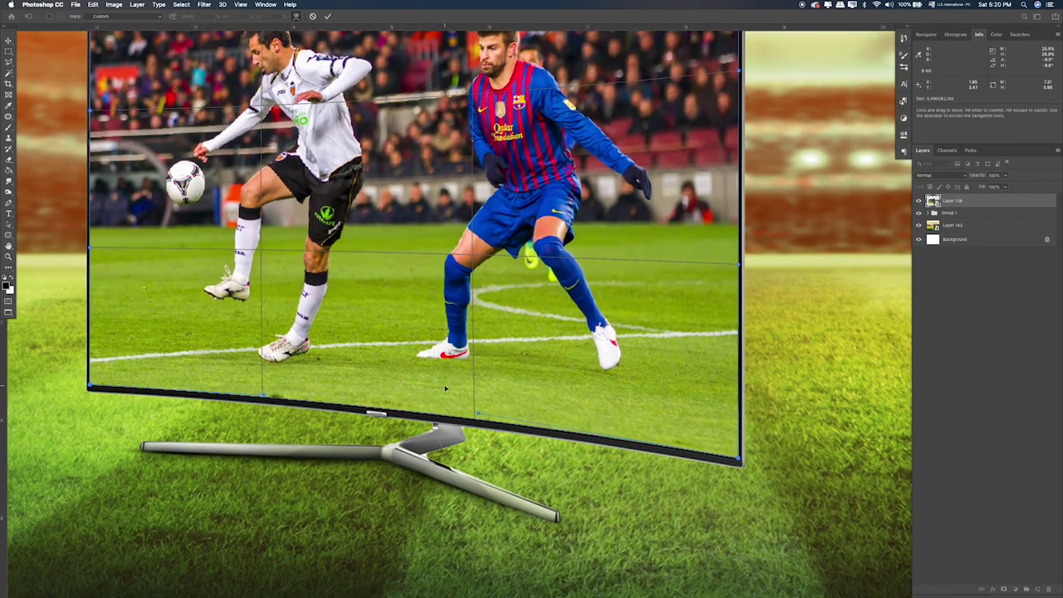
pyautogui.press('Return')
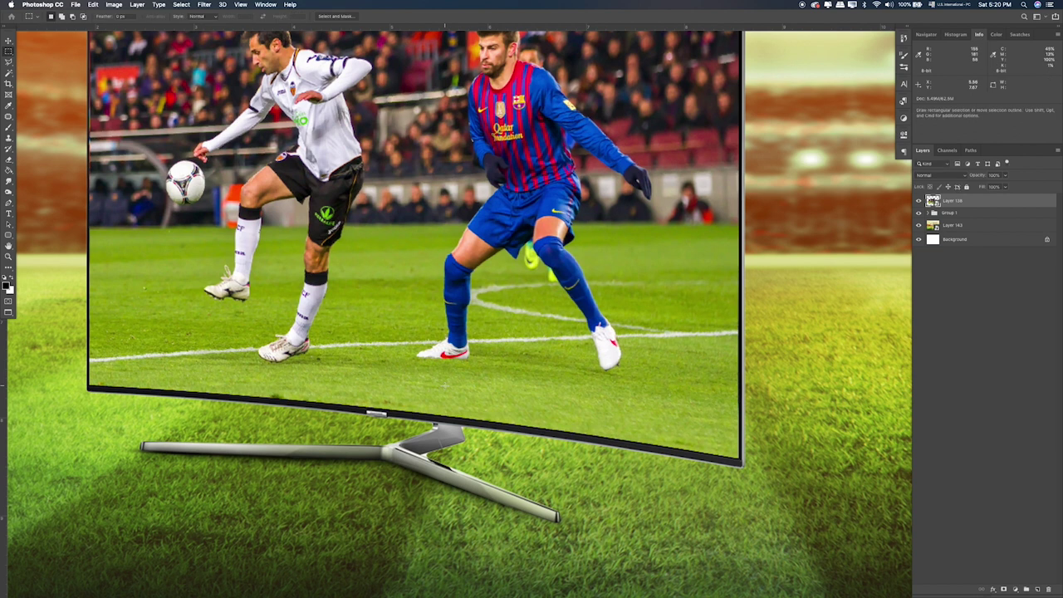
# Recommit the match photo's transform and fit the whole composition in view
pyautogui.press('space')
pyautogui.hscroll(-5, 332, 291)
pyautogui.hotkey('ctrl', 't')
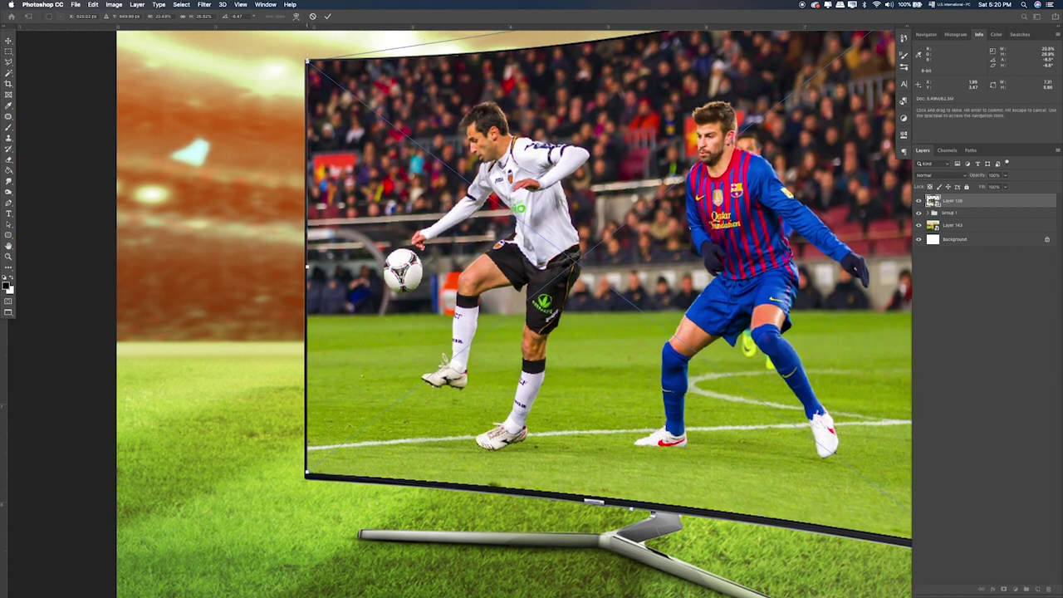
pyautogui.moveTo(306, 58); pyautogui.dragTo(307, 81)
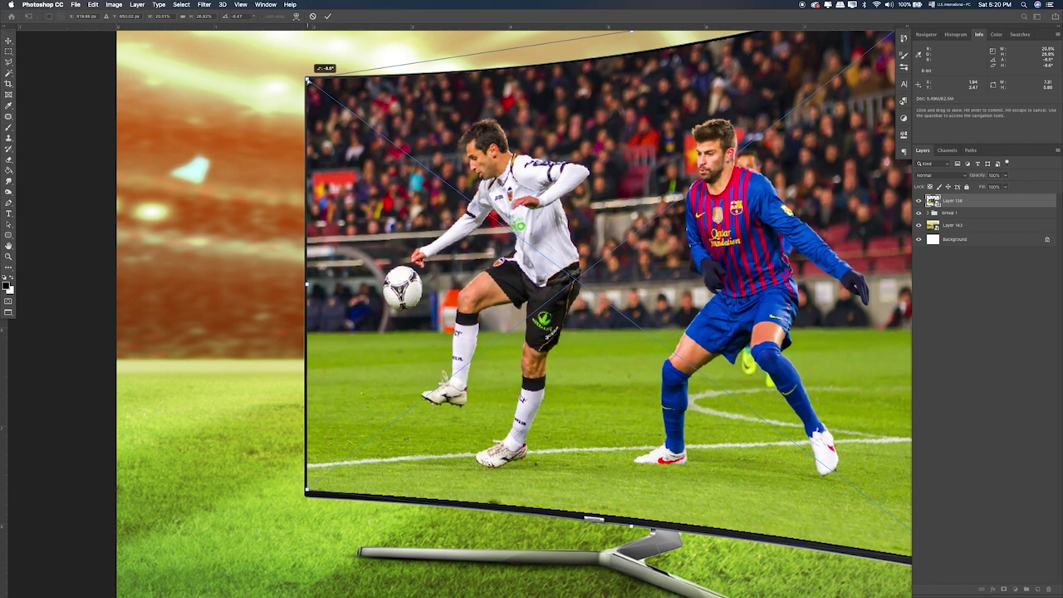
pyautogui.press('Return')
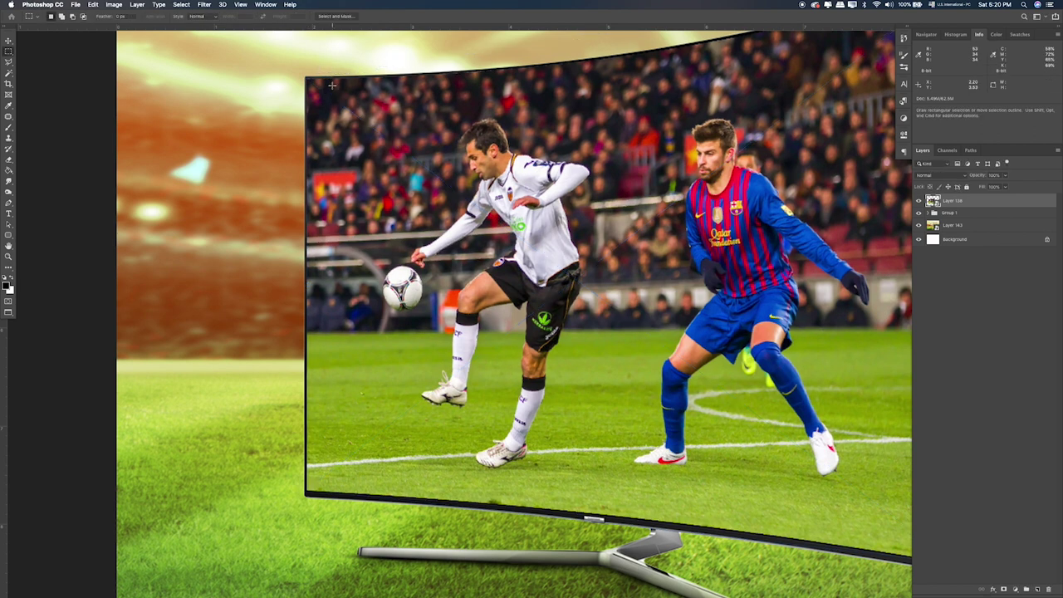
pyautogui.hotkey('ctrl', '0')
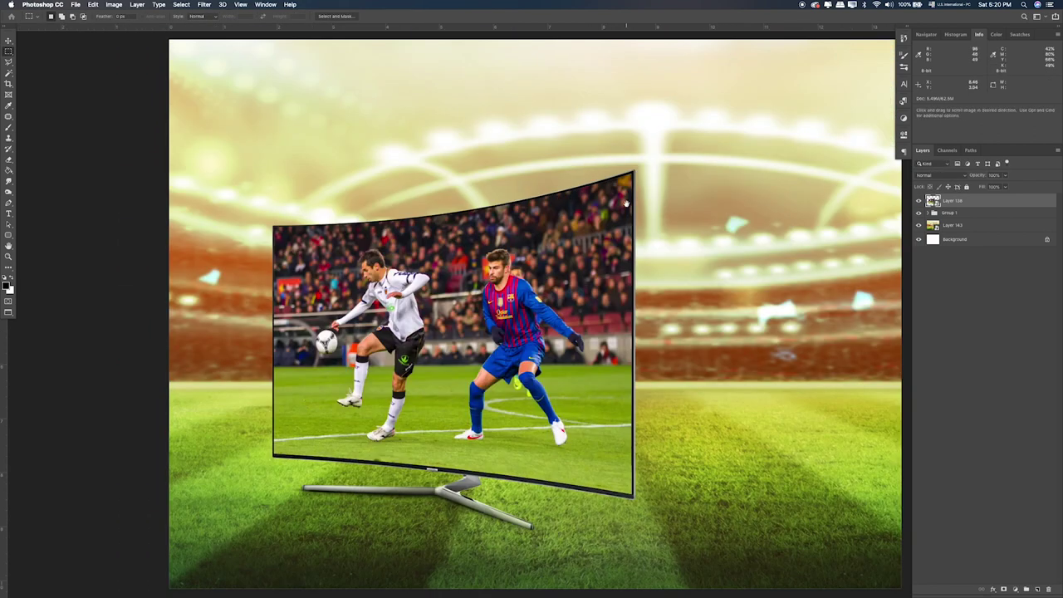
pyautogui.moveTo(678, 250); pyautogui.dragTo(635, 241)
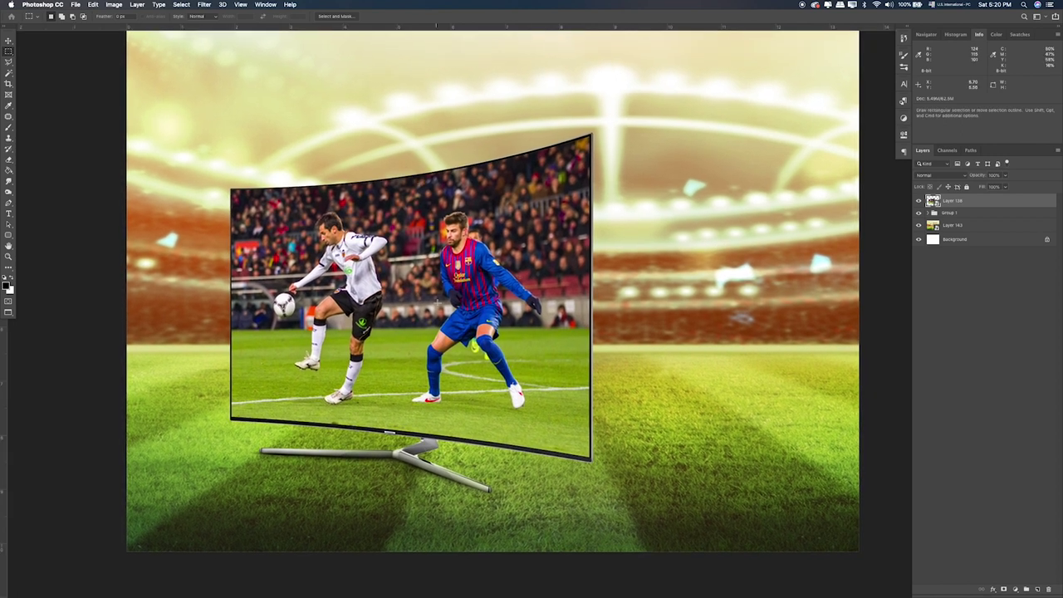
pyautogui.press('super+Tab')
# Place the soccer ball PNG, shrink it, and commit it over the TV's left edge
pyautogui.moveTo(472, 179); pyautogui.dragTo(287, 258)
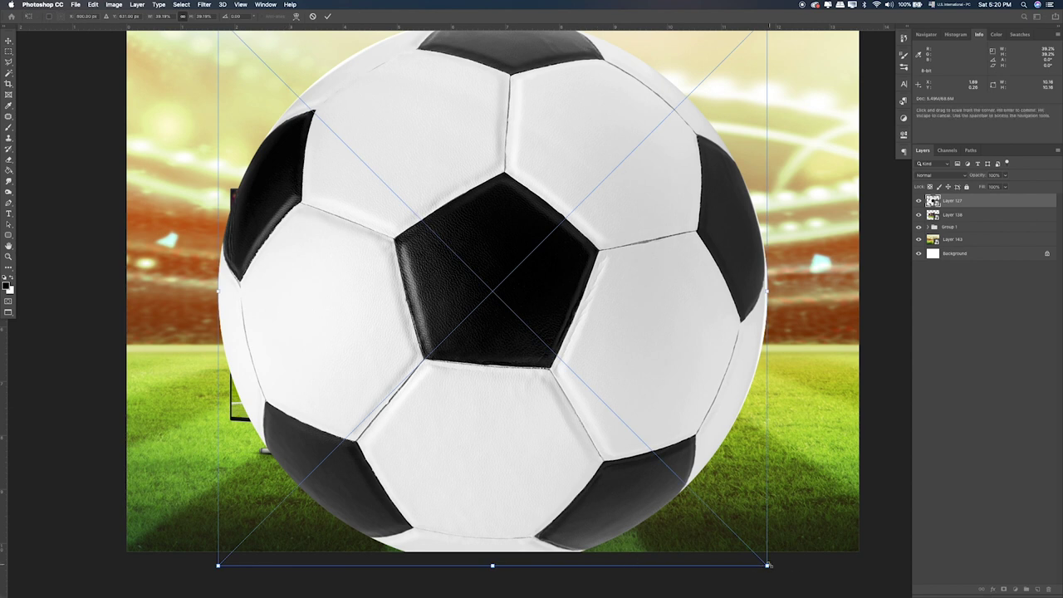
pyautogui.moveTo(757, 566); pyautogui.dragTo(375, 174)
pyautogui.moveTo(320, 98); pyautogui.dragTo(264, 352)
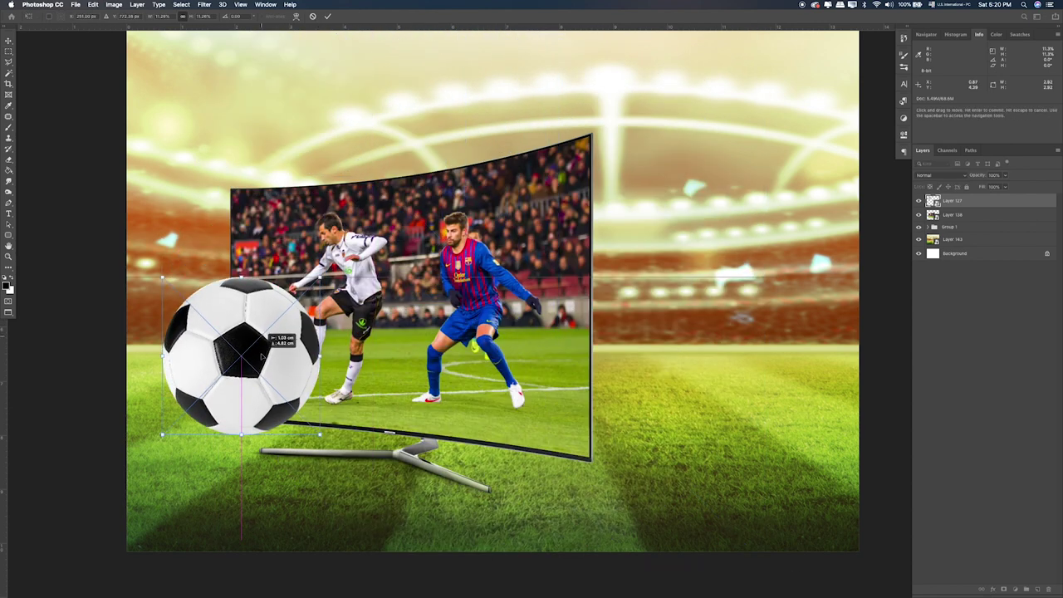
pyautogui.moveTo(320, 276); pyautogui.dragTo(258, 338)
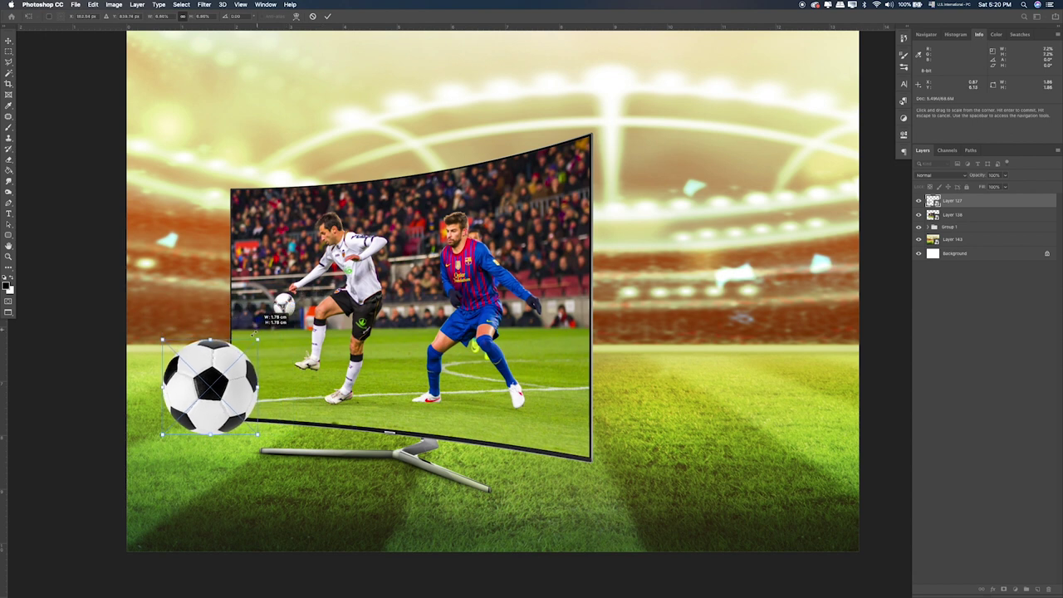
pyautogui.moveTo(237, 376)
pyautogui.mouseDown()
pyautogui.moveTo(283, 284)
pyautogui.moveTo(275, 296)
pyautogui.mouseUp()
pyautogui.press('Return')
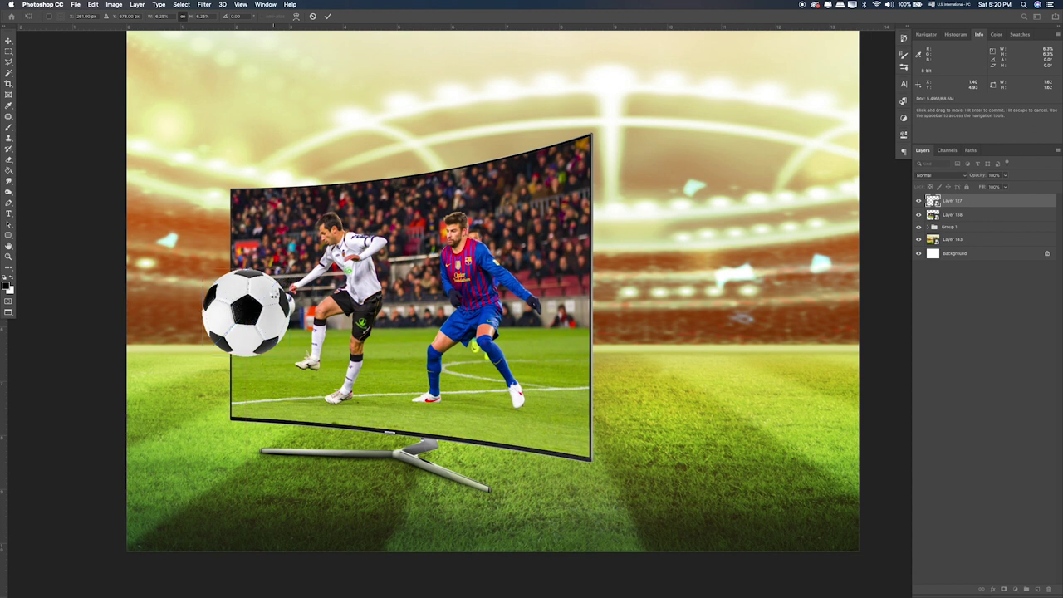
pyautogui.press('m')
pyautogui.scroll(3, 521, 268)
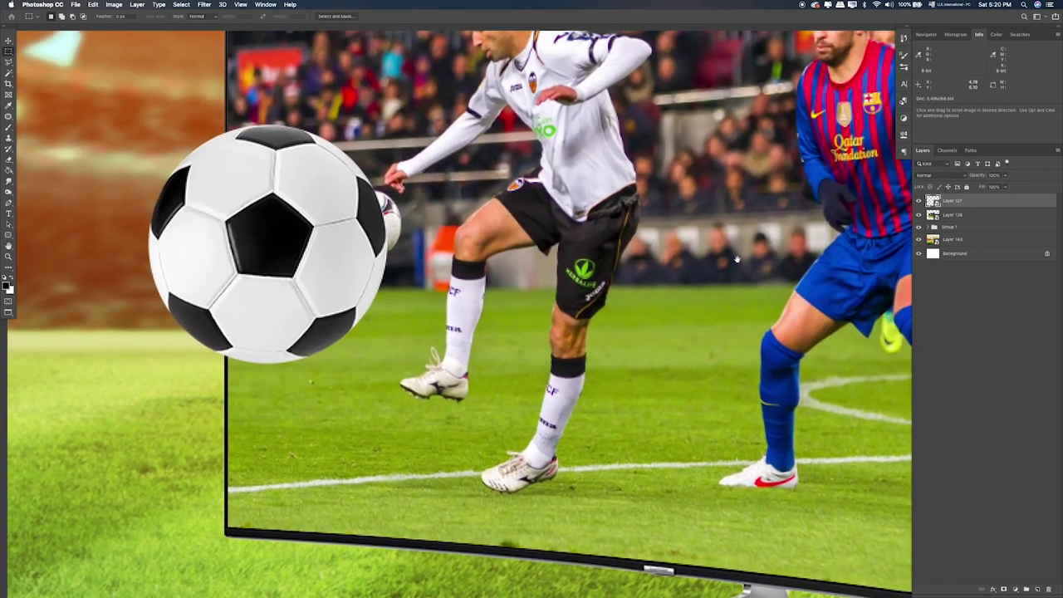
# Make a New Smart Object via Copy of Layer 128 and hide the soccer ball Layer 127
pyautogui.scroll(2, 522, 268)
pyautogui.click(970, 214)
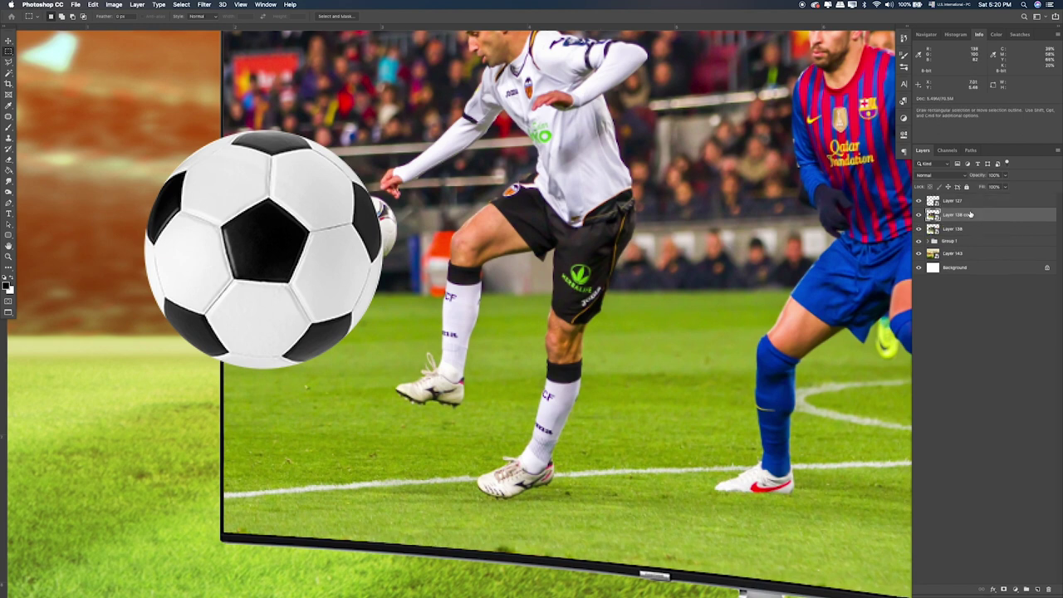
pyautogui.rightClick(970, 215)
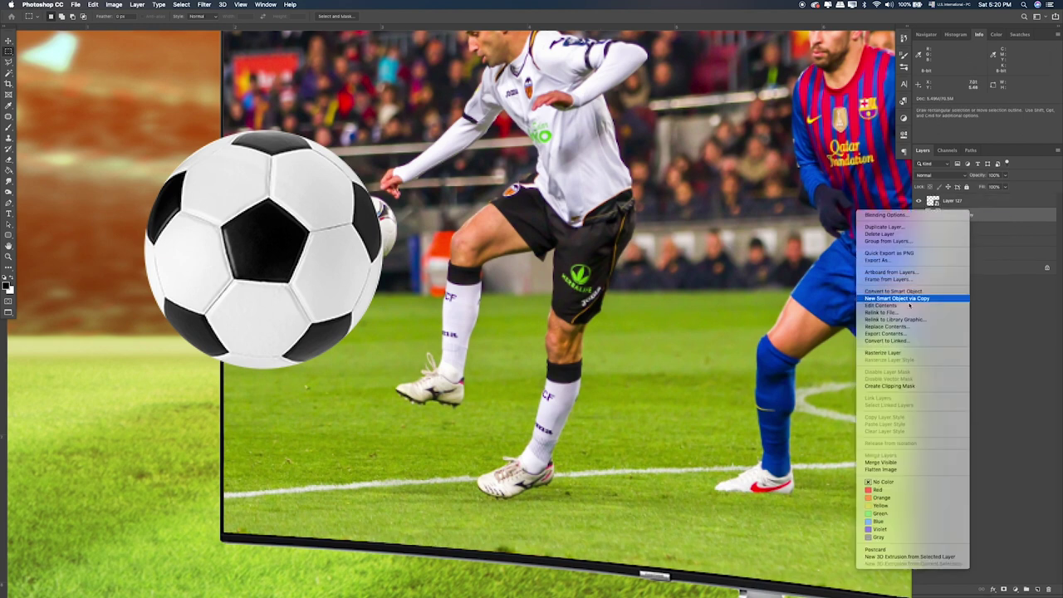
pyautogui.click(882, 352)
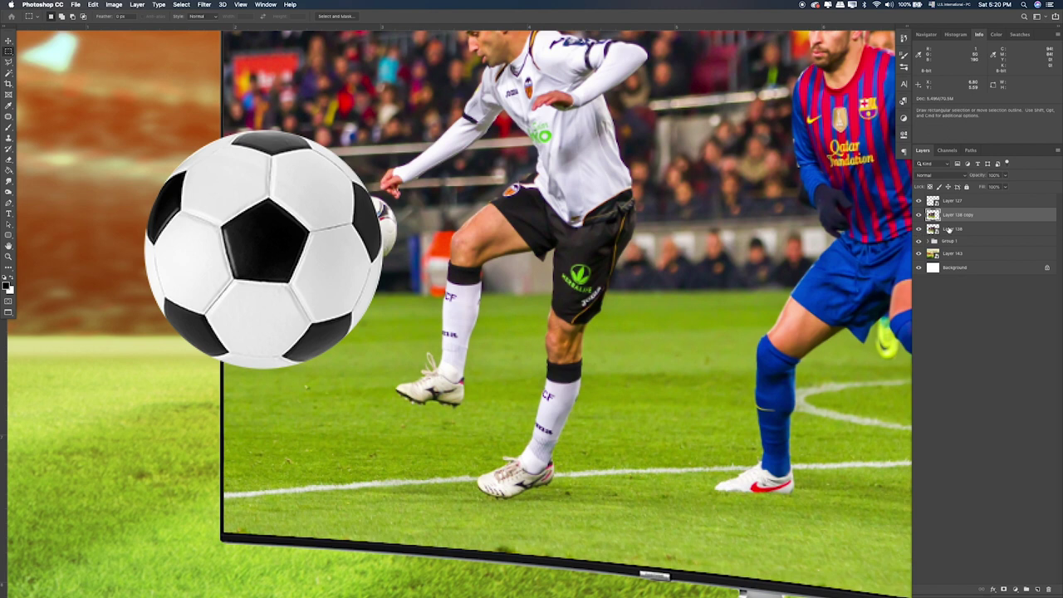
pyautogui.click(948, 229)
pyautogui.click(987, 215)
pyautogui.click(918, 201)
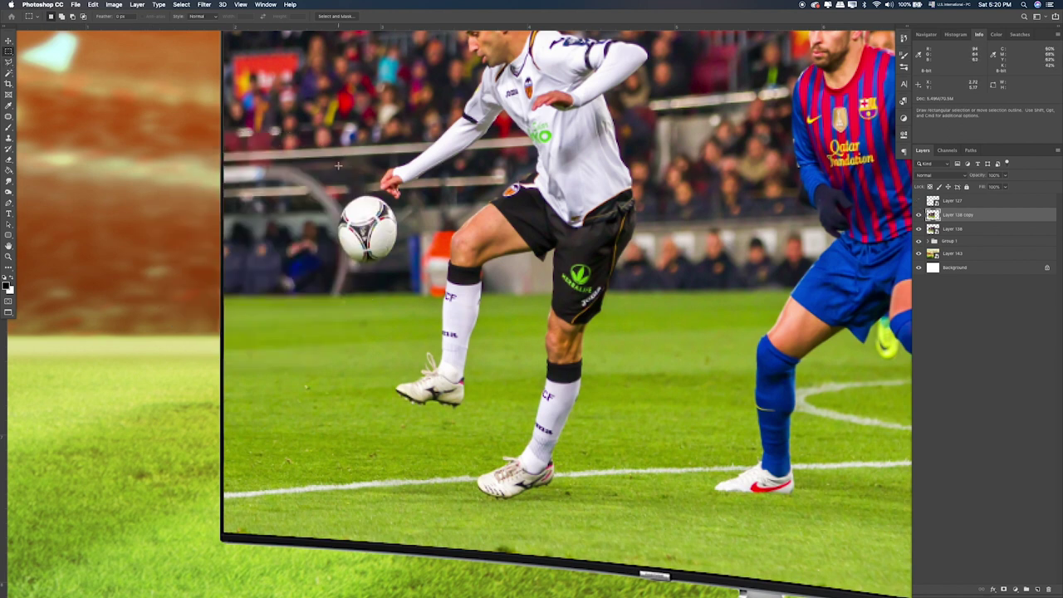
# Trace a Polygonal Lasso outline around the in-game ball in the match photo
pyautogui.click(8, 63)
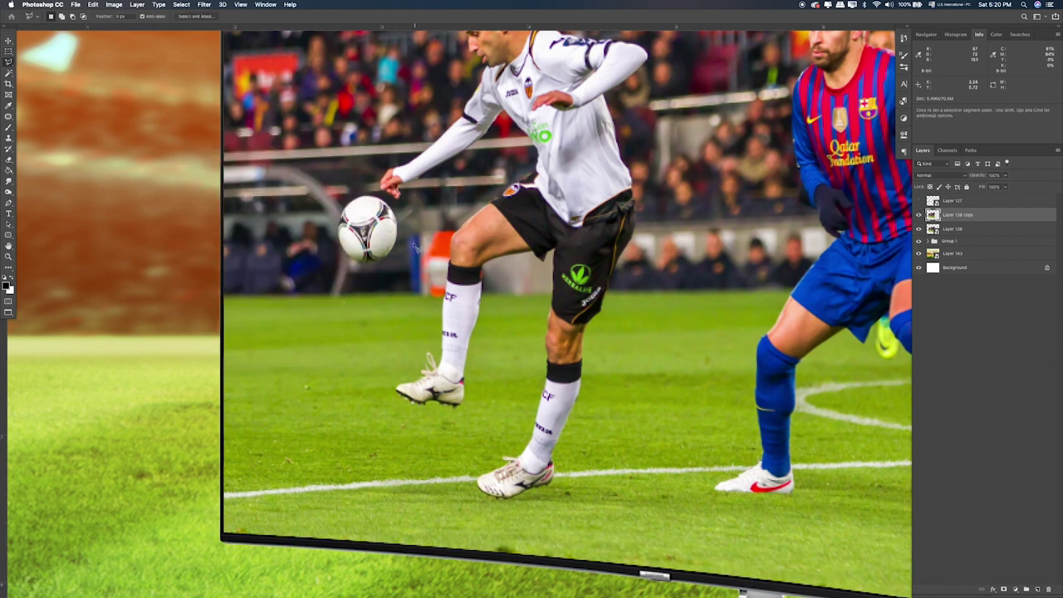
pyautogui.click(392, 194)
pyautogui.click(343, 188)
pyautogui.click(325, 209)
pyautogui.click(335, 262)
pyautogui.click(362, 275)
pyautogui.click(389, 267)
# Close the lasso and Content-Aware fill the in-game ball away
pyautogui.click(403, 249)
pyautogui.doubleClick(403, 214)
pyautogui.hotkey('shift', 'BackSpace')
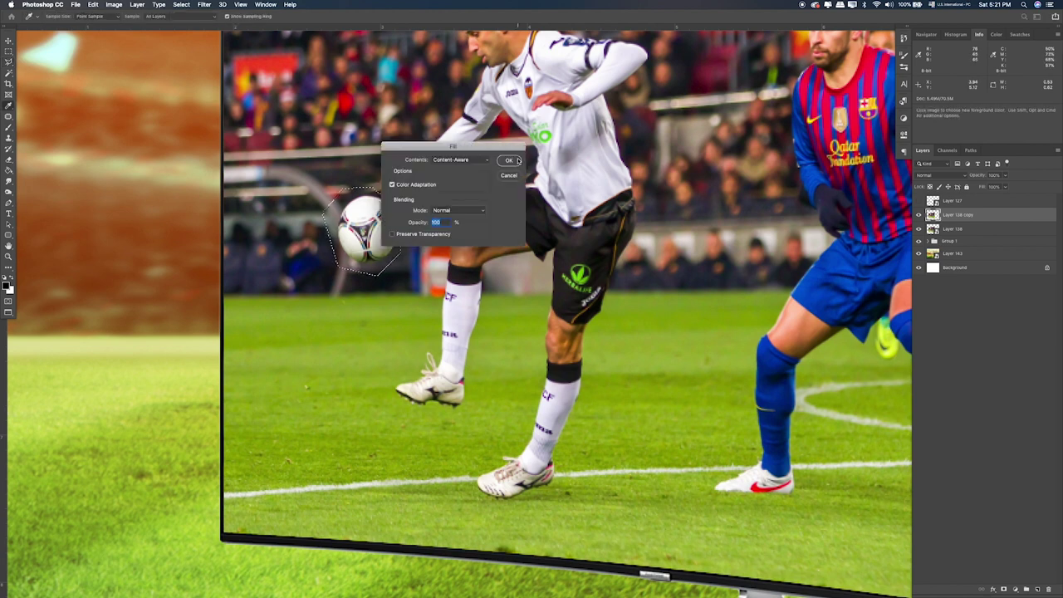
pyautogui.click(509, 161)
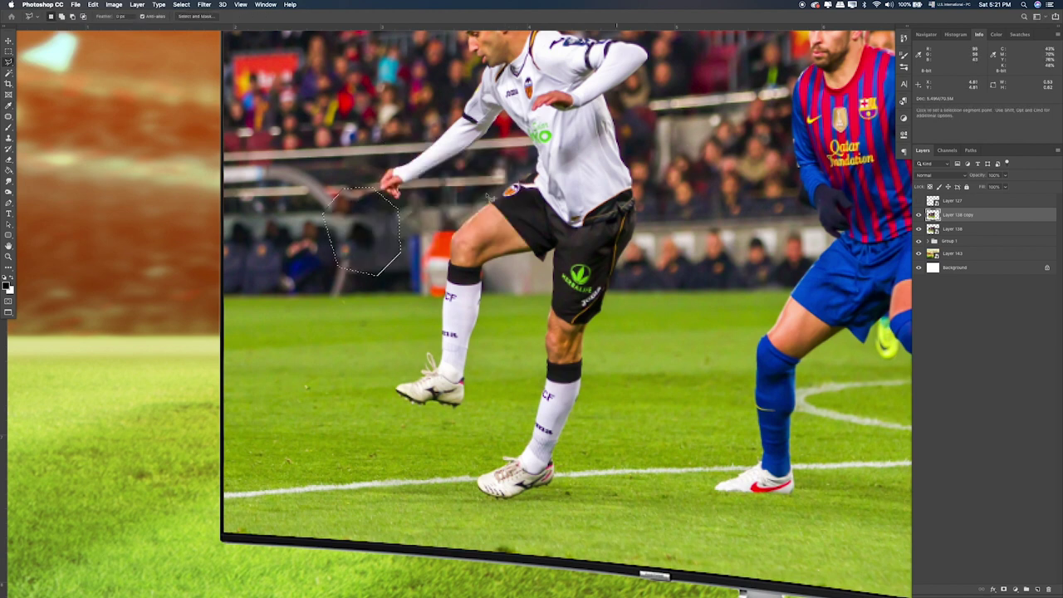
pyautogui.hotkey('ctrl', 'd')
# Content-Aware fill the leftover patch, show Layer 127 again, and fit the canvas in view
pyautogui.press('m')
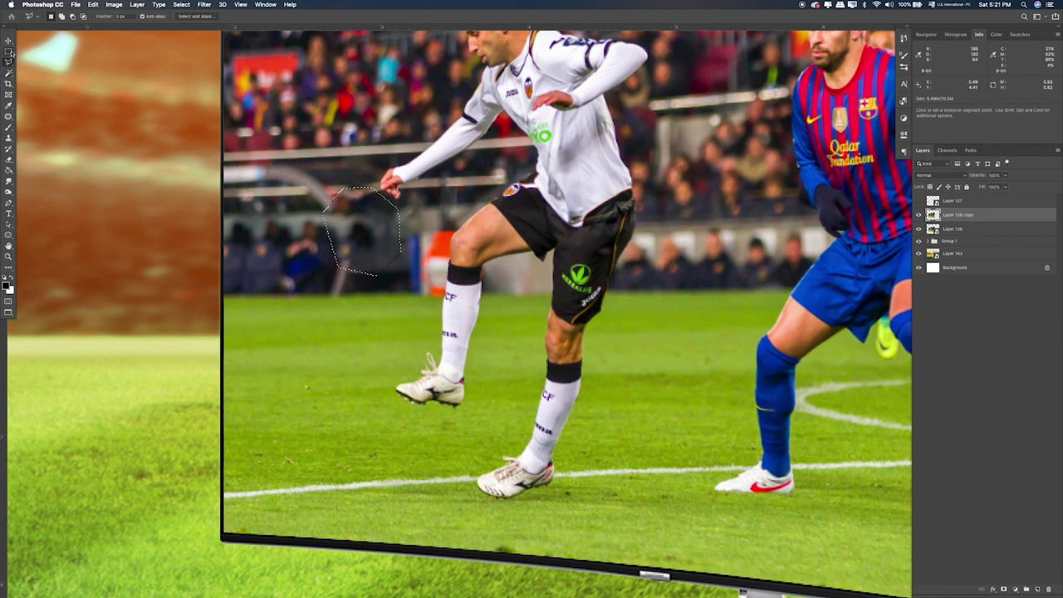
pyautogui.moveTo(386, 220); pyautogui.dragTo(334, 250)
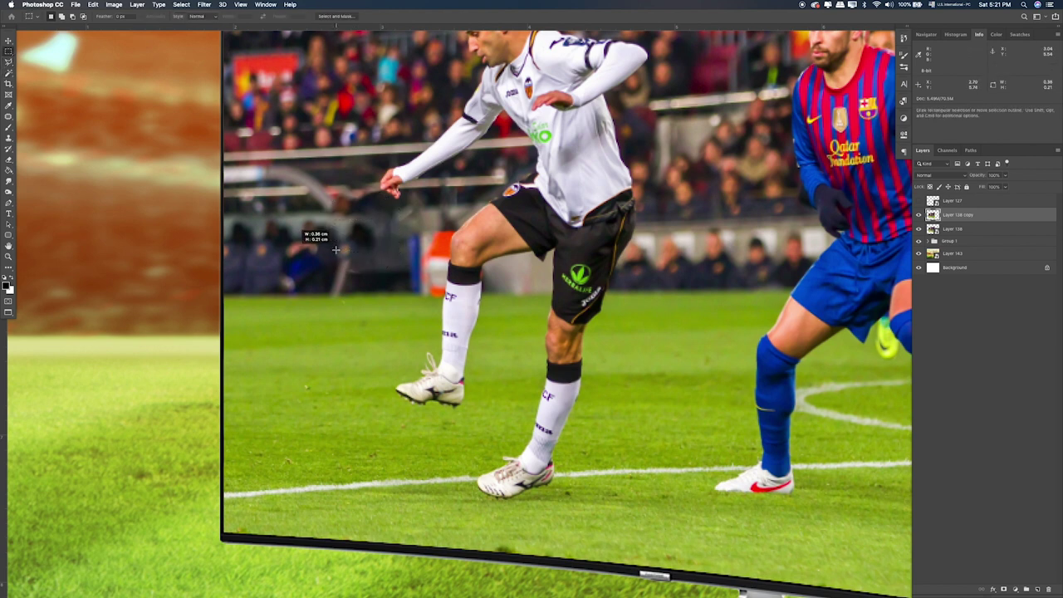
pyautogui.hotkey('shift', 'BackSpace')
pyautogui.press('Return')
pyautogui.hotkey('ctrl', 'd')
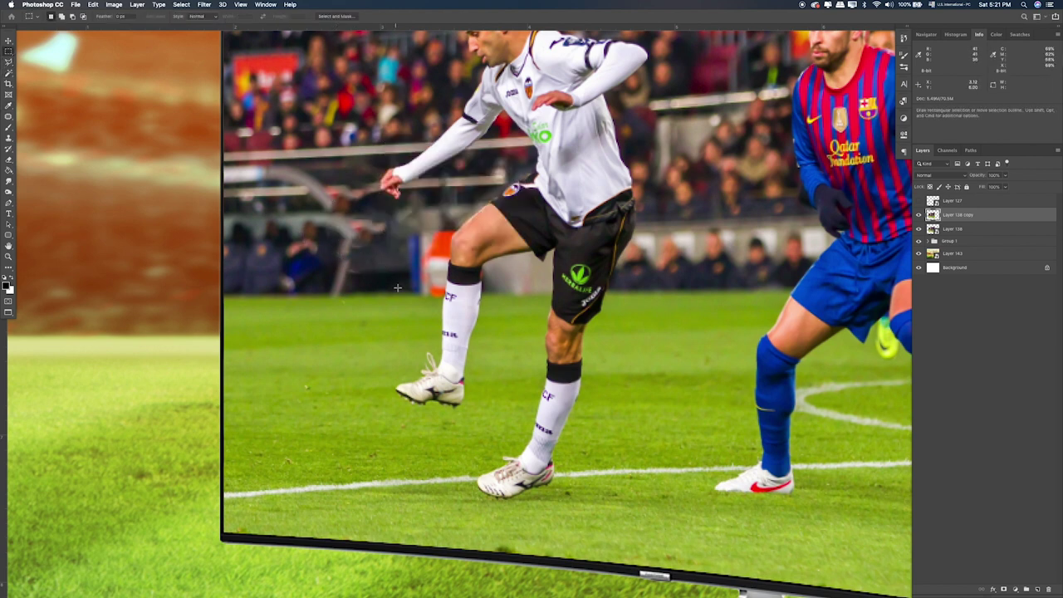
pyautogui.hotkey('ctrl', 'z')
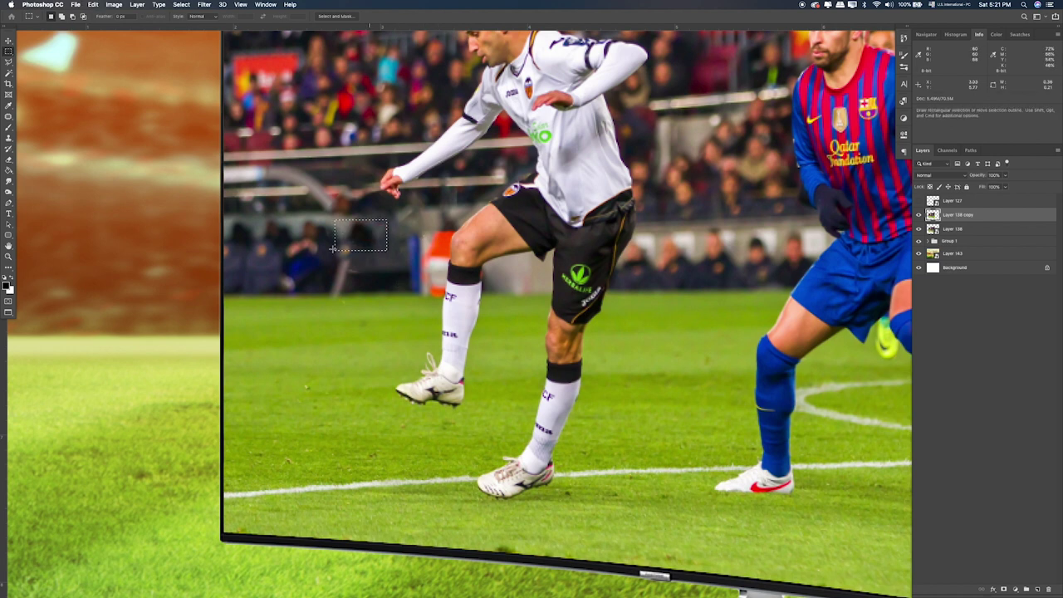
pyautogui.click(918, 200)
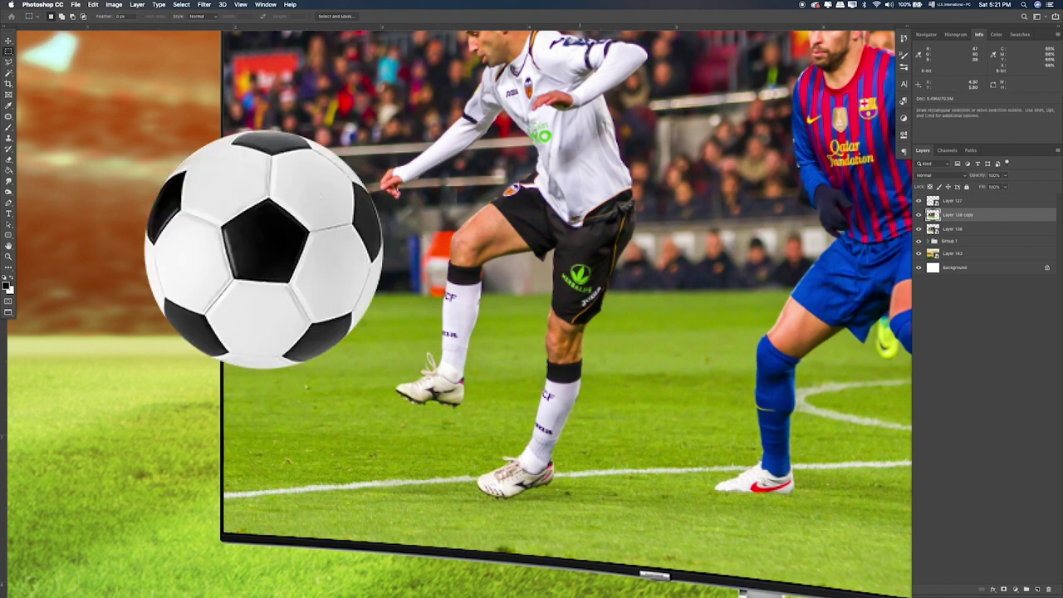
pyautogui.hotkey('ctrl', '0')
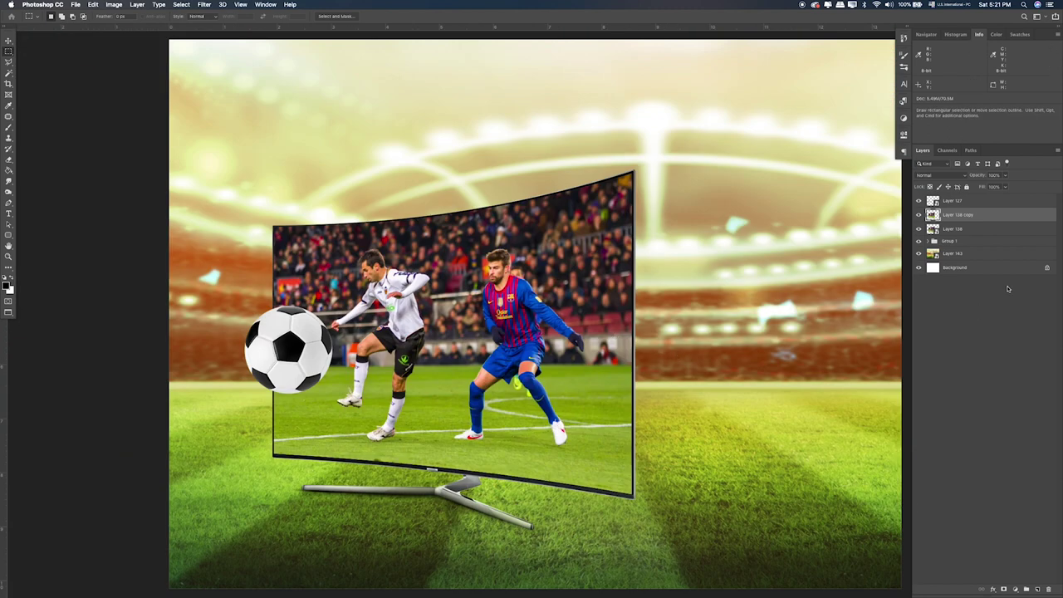
# Nudge the soccer ball down, group it, and group the two match photo layers
pyautogui.click(976, 202)
pyautogui.press('v')
pyautogui.moveTo(304, 324); pyautogui.dragTo(305, 332)
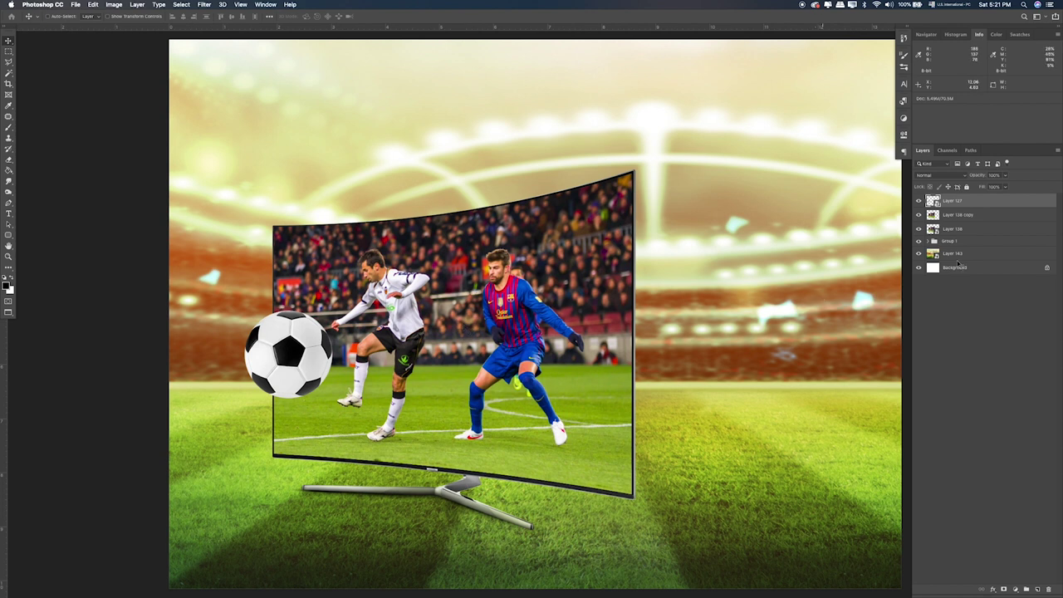
pyautogui.hotkey('ctrl', 'g')
pyautogui.click(962, 225)
pyautogui.keyDown('shift'); pyautogui.click(961, 239); pyautogui.keyUp('shift')
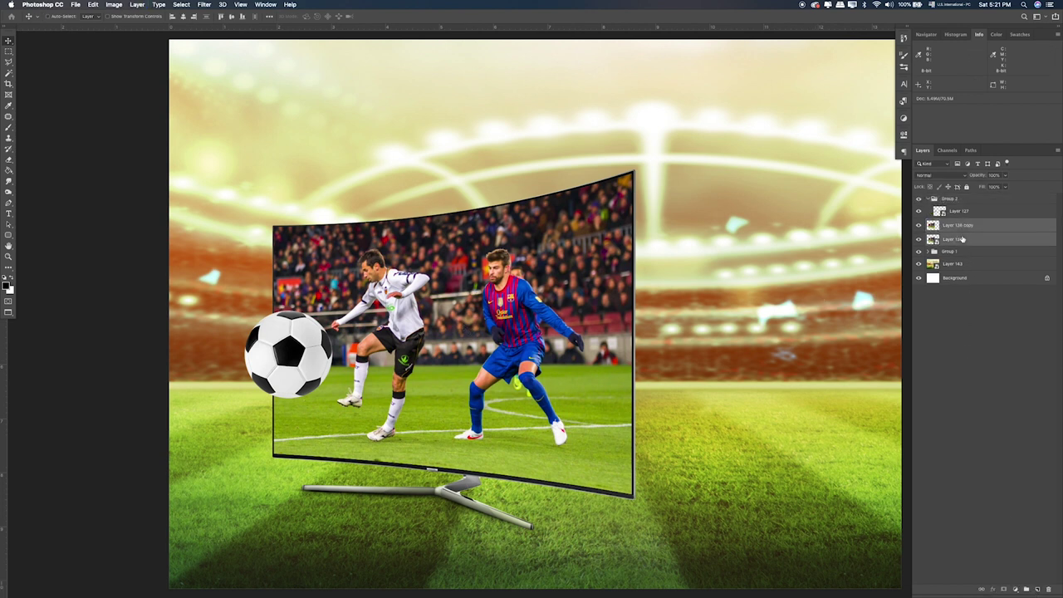
pyautogui.hotkey('ctrl', 'g')
# Give Layer 144 in Group 1 an Outer Glow with stronger opacity
pyautogui.click(930, 235)
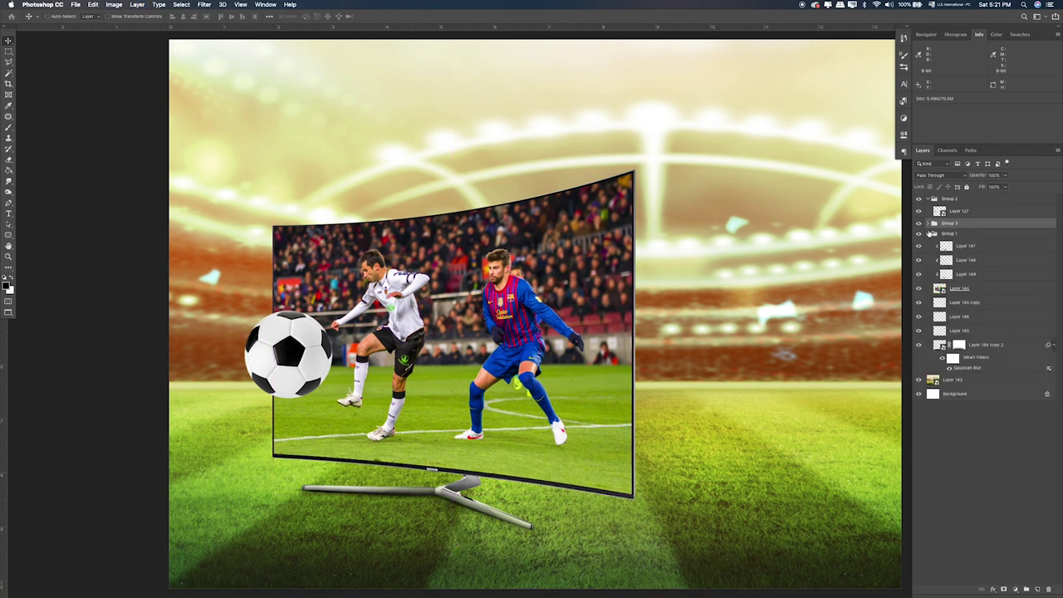
pyautogui.click(986, 286)
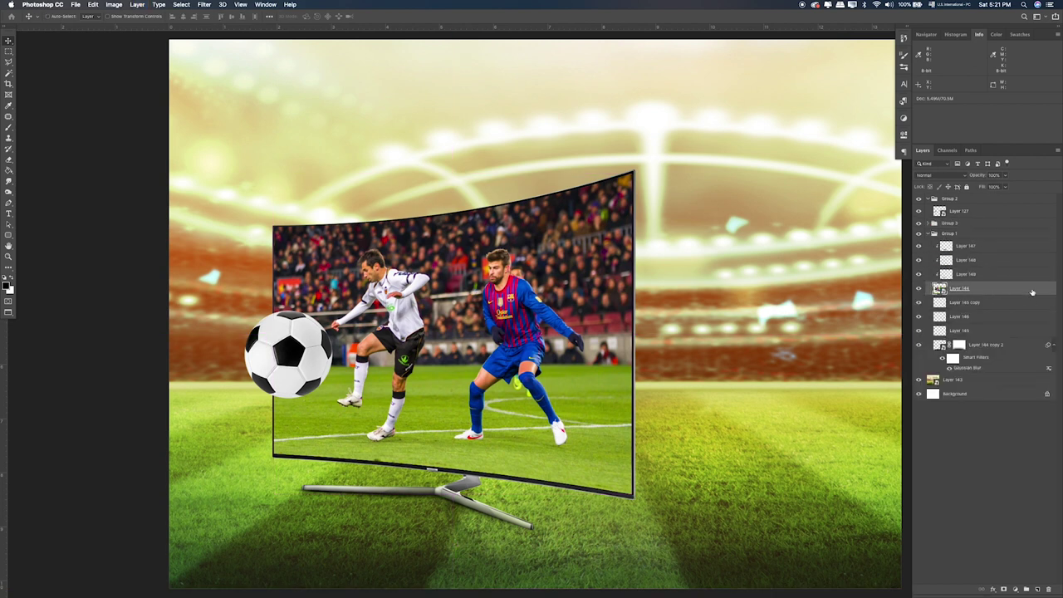
pyautogui.doubleClick(1038, 292)
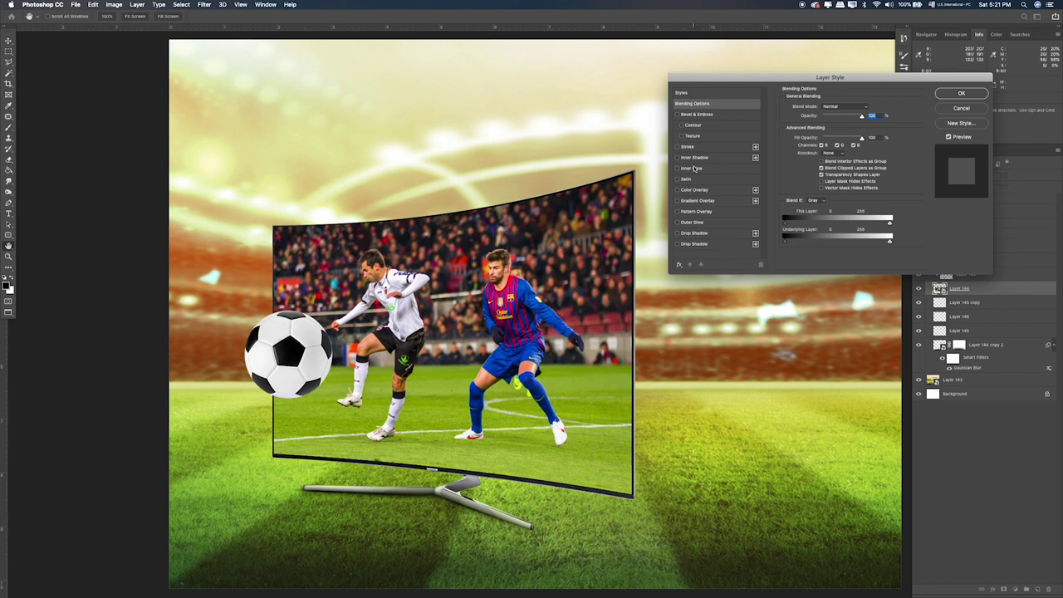
pyautogui.click(692, 221)
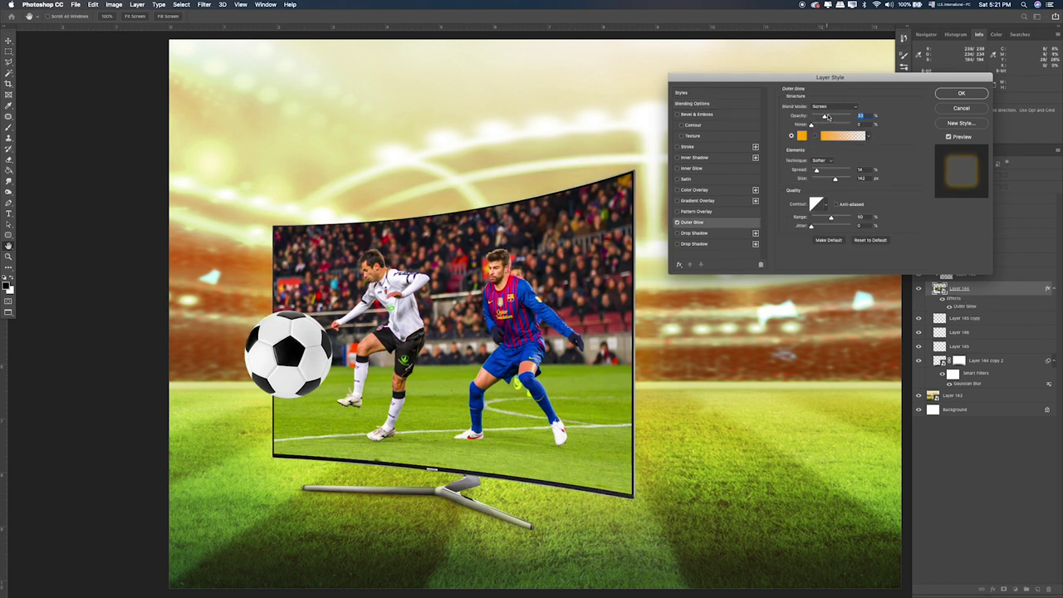
pyautogui.moveTo(824, 116); pyautogui.dragTo(829, 118)
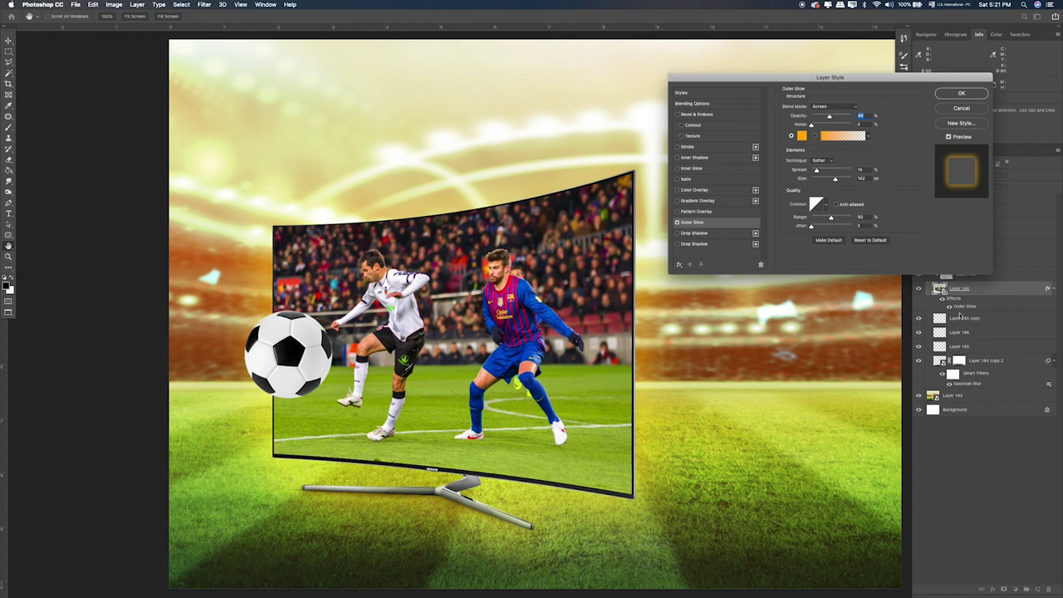
pyautogui.click(961, 93)
# Split Layer 144's Outer Glow into its own layer via Create Layer
pyautogui.rightClick(970, 309)
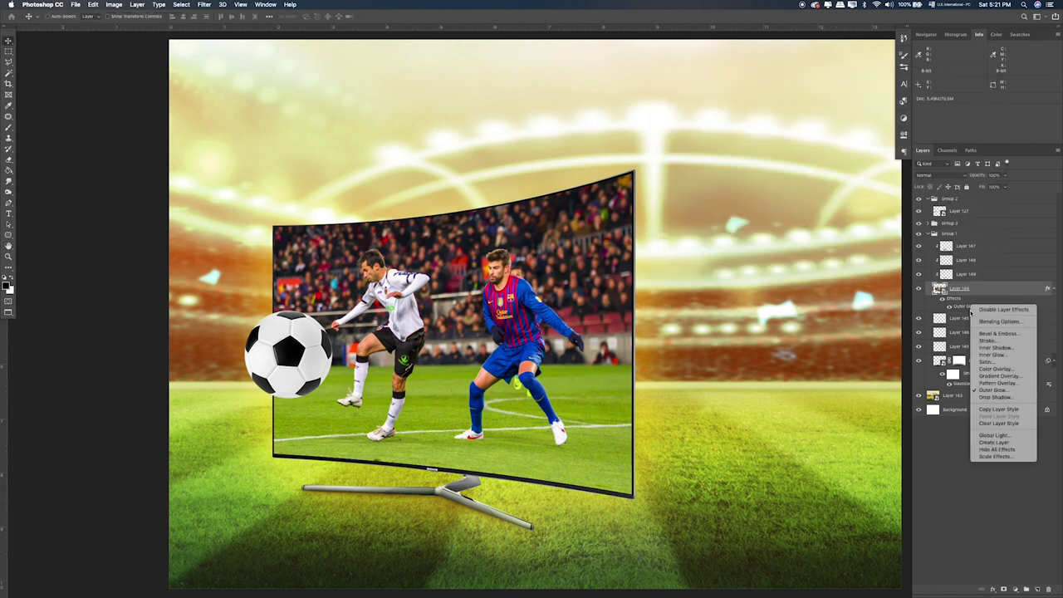
pyautogui.click(1011, 443)
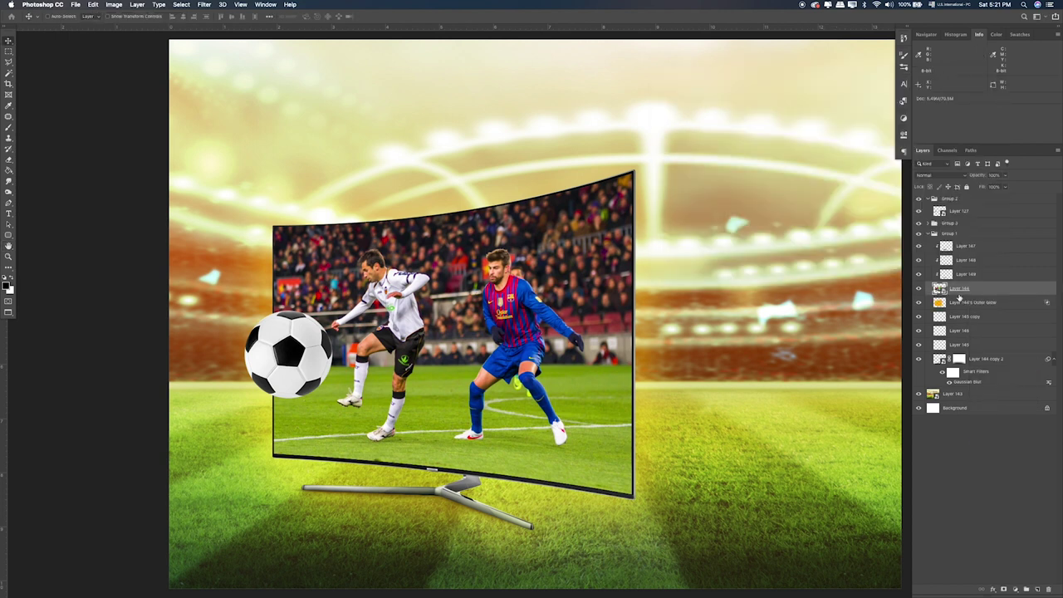
pyautogui.click(948, 304)
# Erase the glow below and left of the TV with a full-strength eraser
pyautogui.press('e')
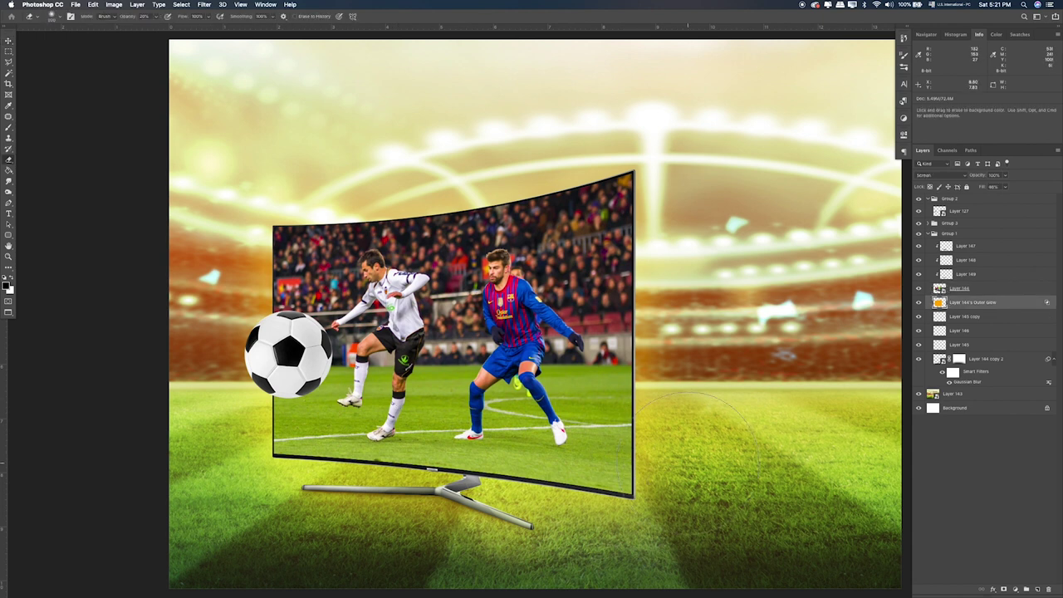
pyautogui.press('0')
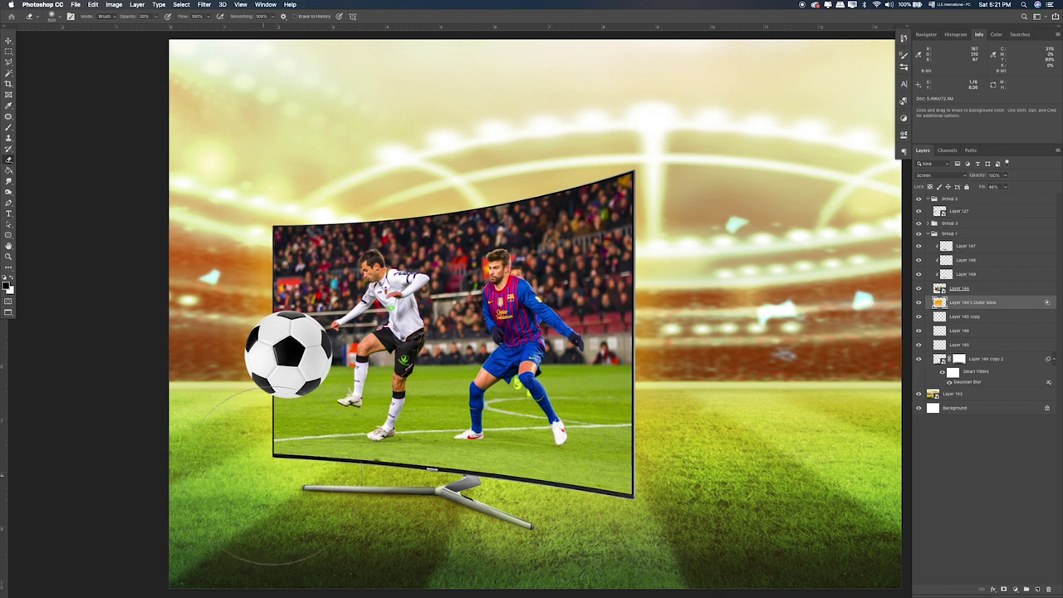
pyautogui.moveTo(691, 469); pyautogui.dragTo(125, 473)
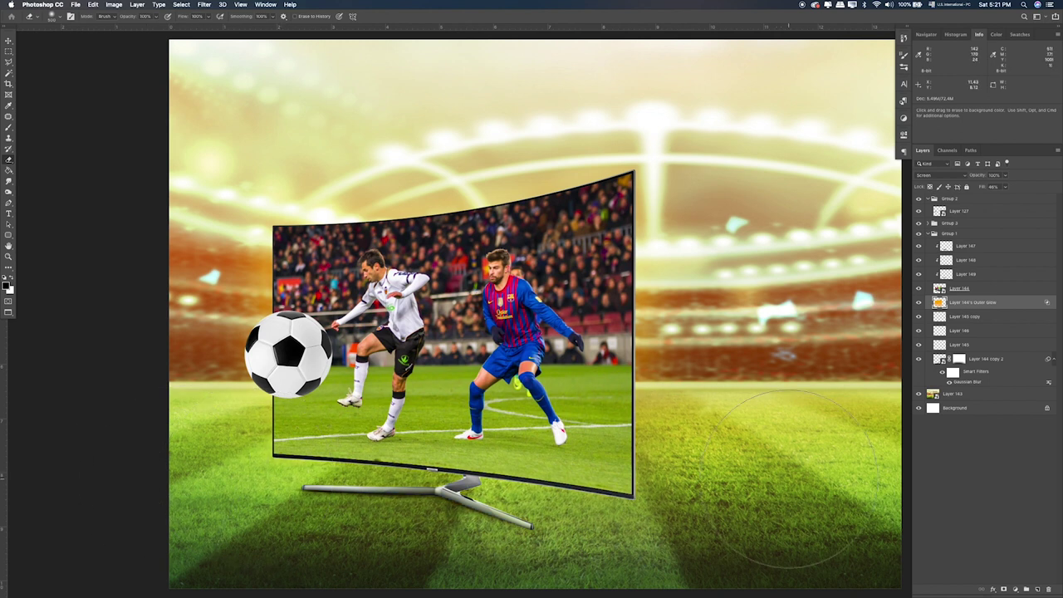
pyautogui.click(918, 302)
pyautogui.click(918, 302)
pyautogui.click(919, 302)
pyautogui.click(918, 302)
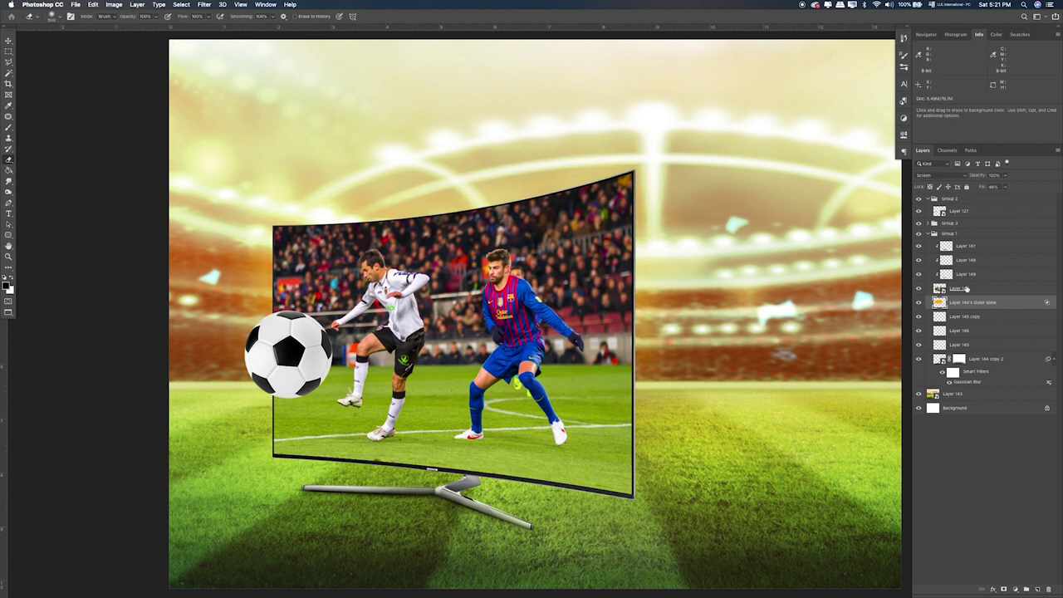
# Add a new layer above Layer 144 and set the brush colour to orange #ffa800
pyautogui.click(965, 288)
pyautogui.click(1037, 589)
pyautogui.press('b')
pyautogui.click(6, 285)
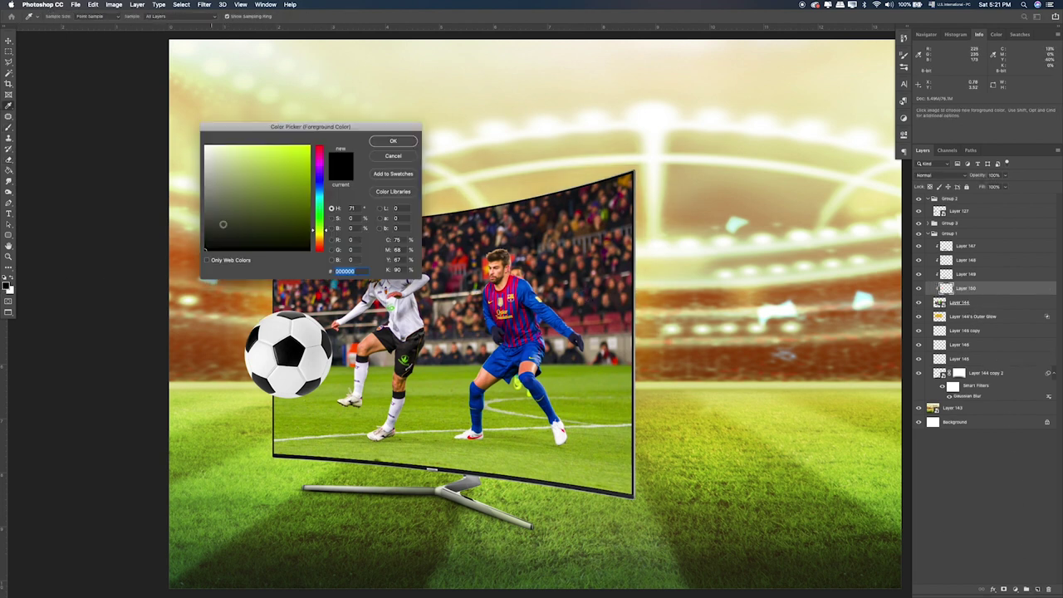
pyautogui.click(318, 238)
pyautogui.moveTo(300, 221); pyautogui.dragTo(369, 111)
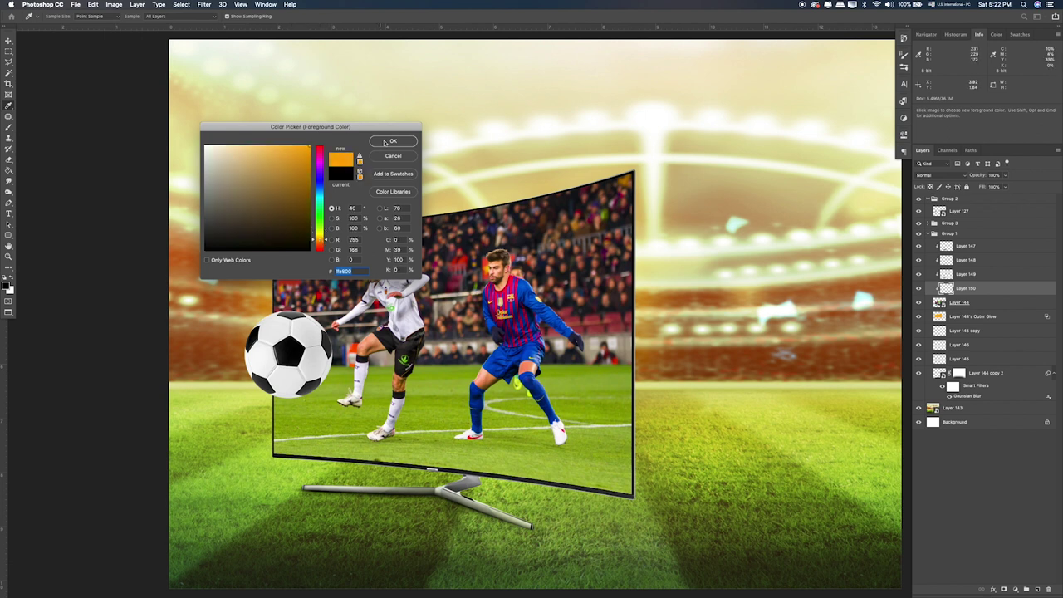
pyautogui.click(394, 140)
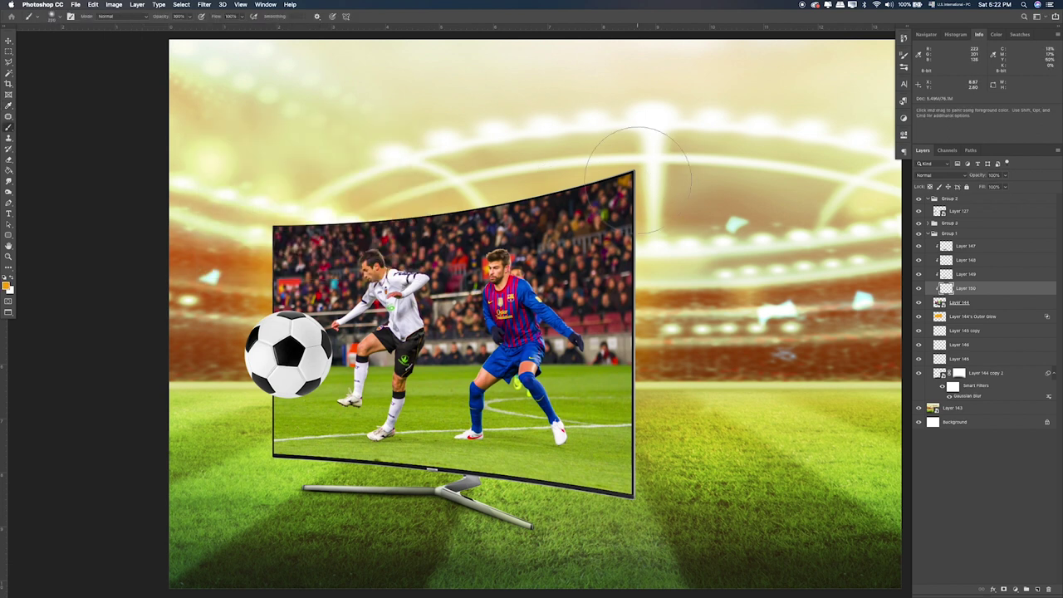
# Paint orange along the TV's top-right edge, set Color Dodge at 58% opacity
pyautogui.press(']')
pyautogui.moveTo(629, 201); pyautogui.dragTo(622, 222)
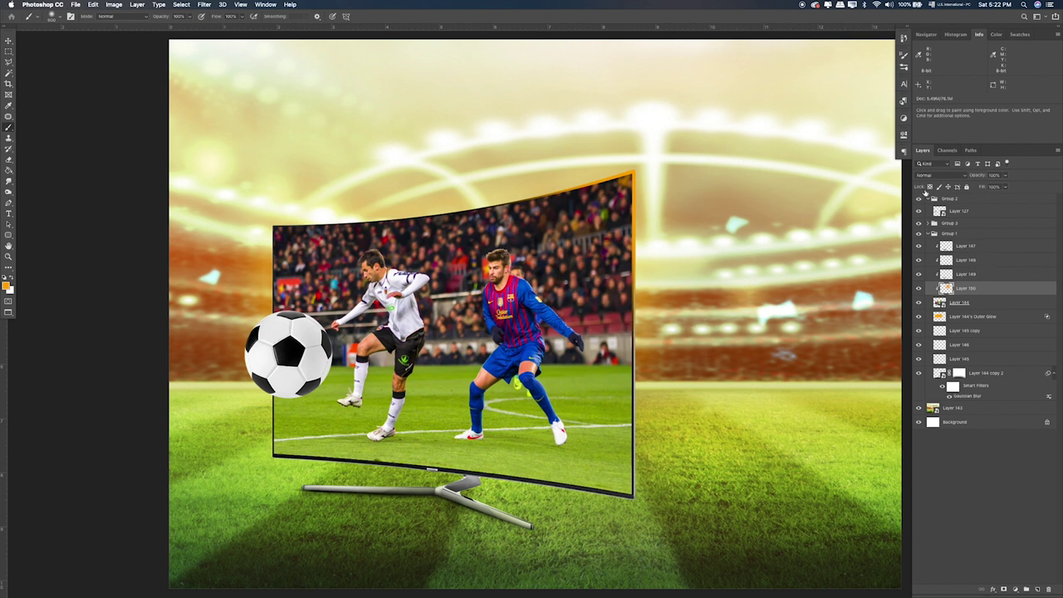
pyautogui.click(938, 175)
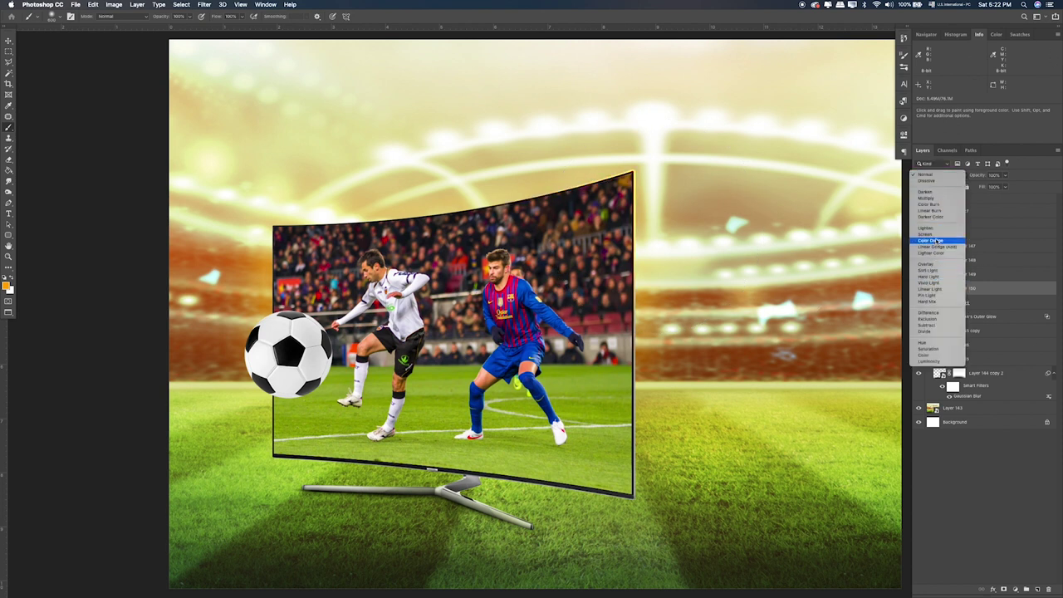
pyautogui.click(937, 240)
pyautogui.click(1004, 175)
pyautogui.click(990, 186)
# Collapse Group 1 and select Layer 138 copy inside Group 3
pyautogui.click(947, 246)
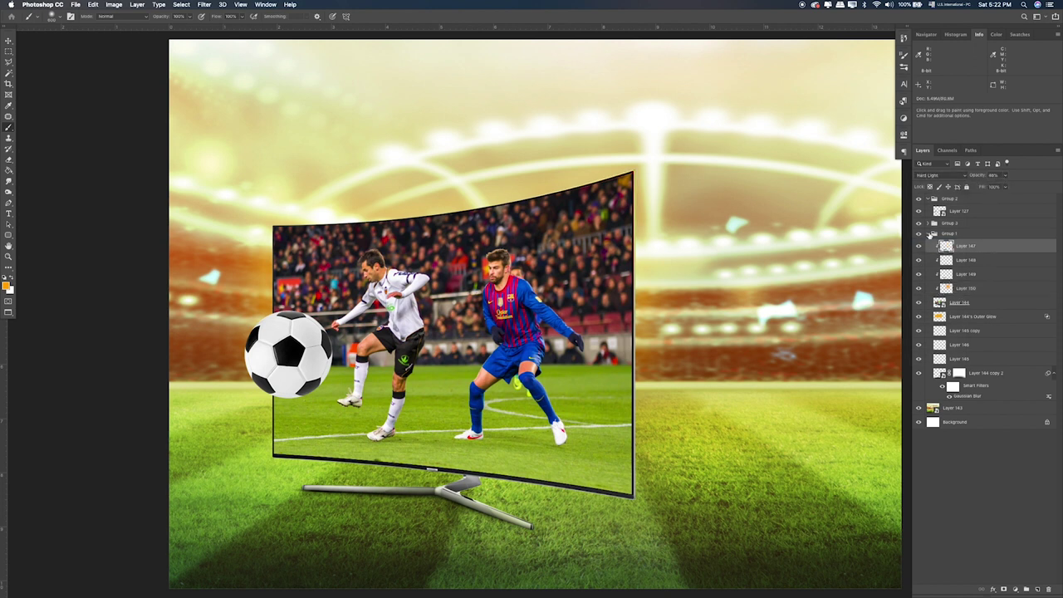
pyautogui.click(931, 234)
pyautogui.click(928, 223)
pyautogui.click(951, 236)
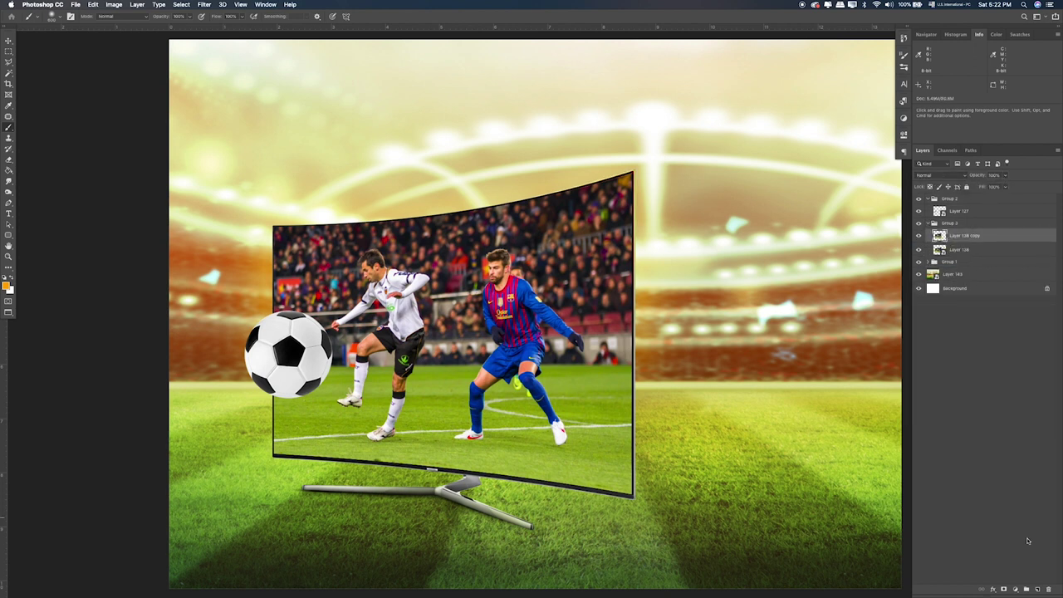
# Add Layer 151 clipped to the screen, paint orange at its upper-right, Screen at ~30%
pyautogui.click(1037, 588)
pyautogui.keyDown('alt'); pyautogui.click(983, 242); pyautogui.keyUp('alt')
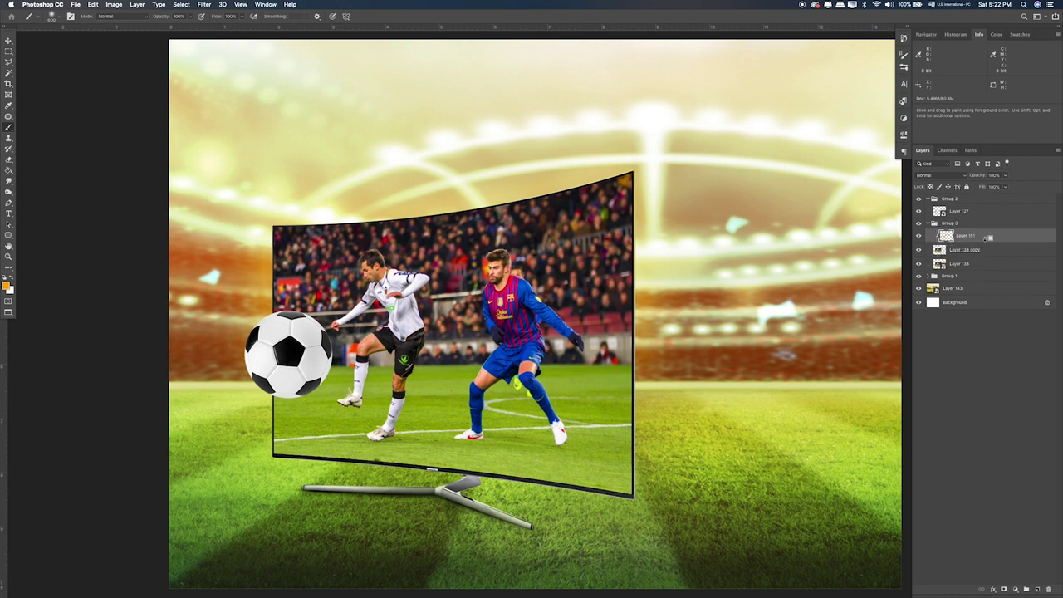
pyautogui.moveTo(640, 160); pyautogui.dragTo(615, 257)
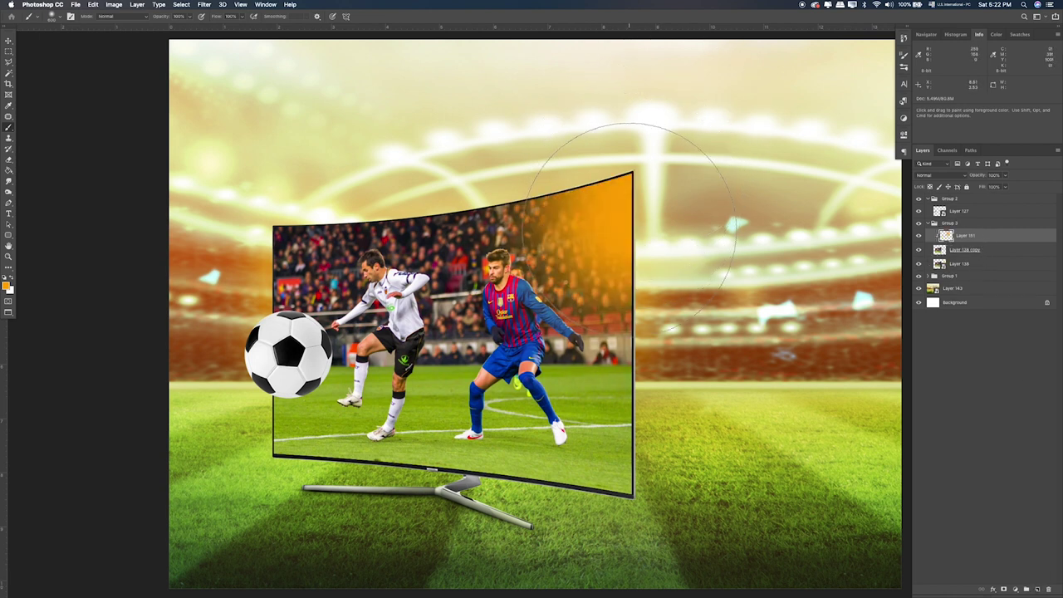
pyautogui.click(955, 175)
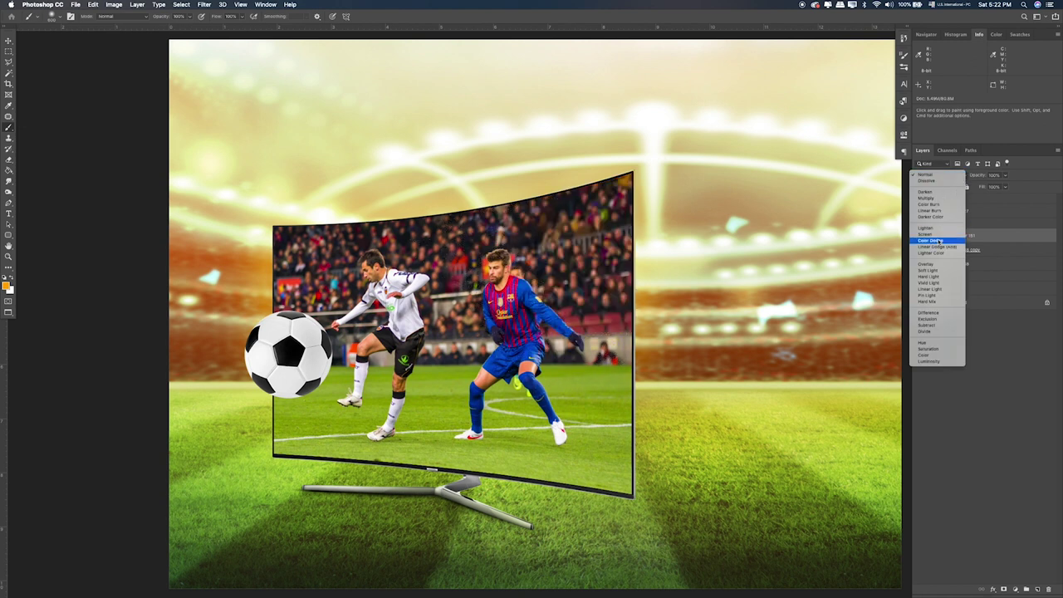
pyautogui.click(938, 236)
pyautogui.moveTo(1007, 175); pyautogui.dragTo(981, 187)
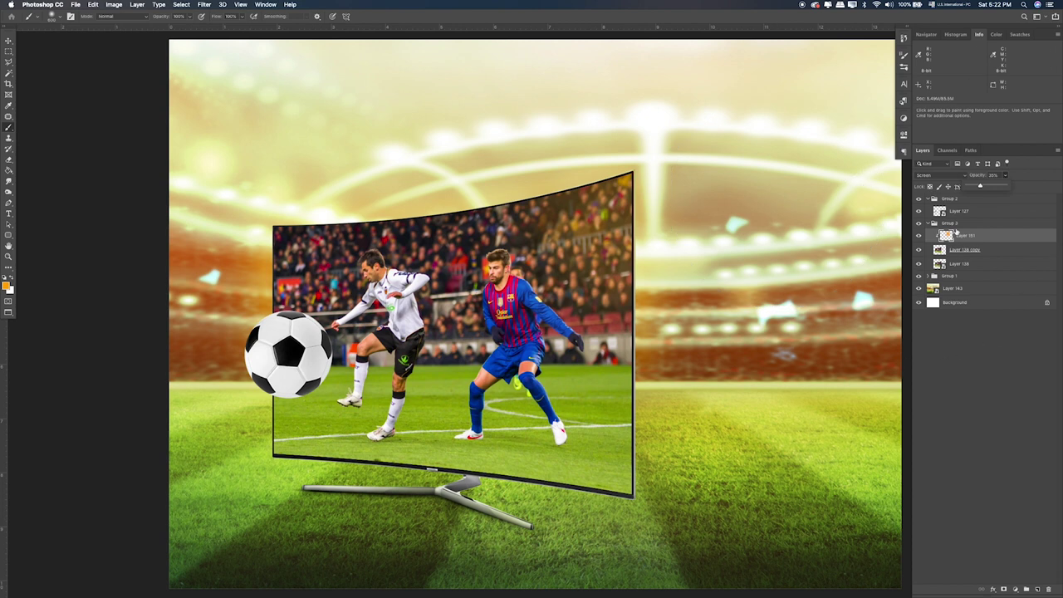
pyautogui.click(981, 214)
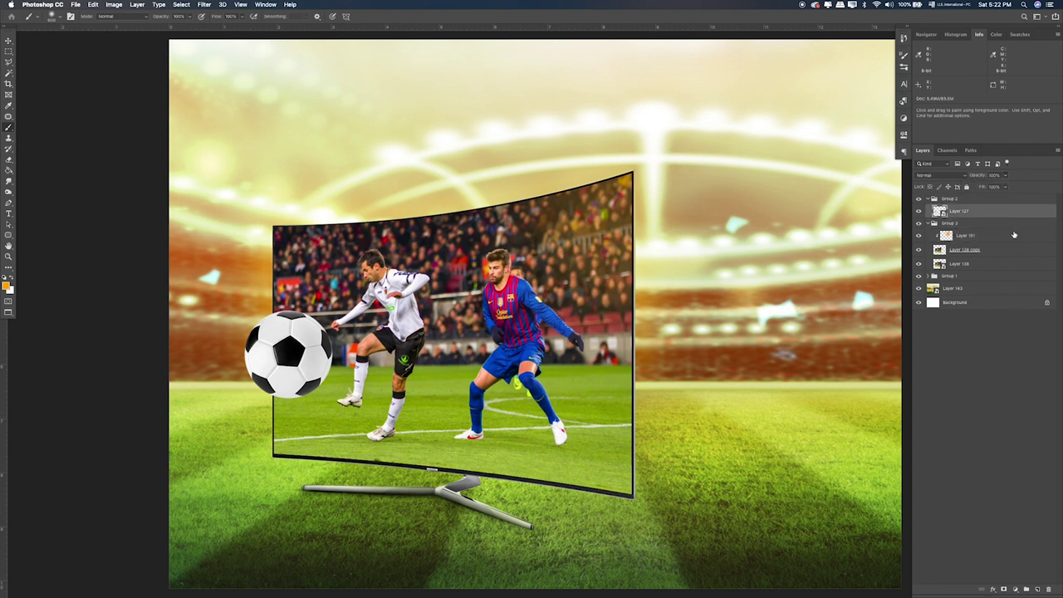
# Add an orange Outer Glow to the soccer ball Layer 127
pyautogui.doubleClick(1010, 215)
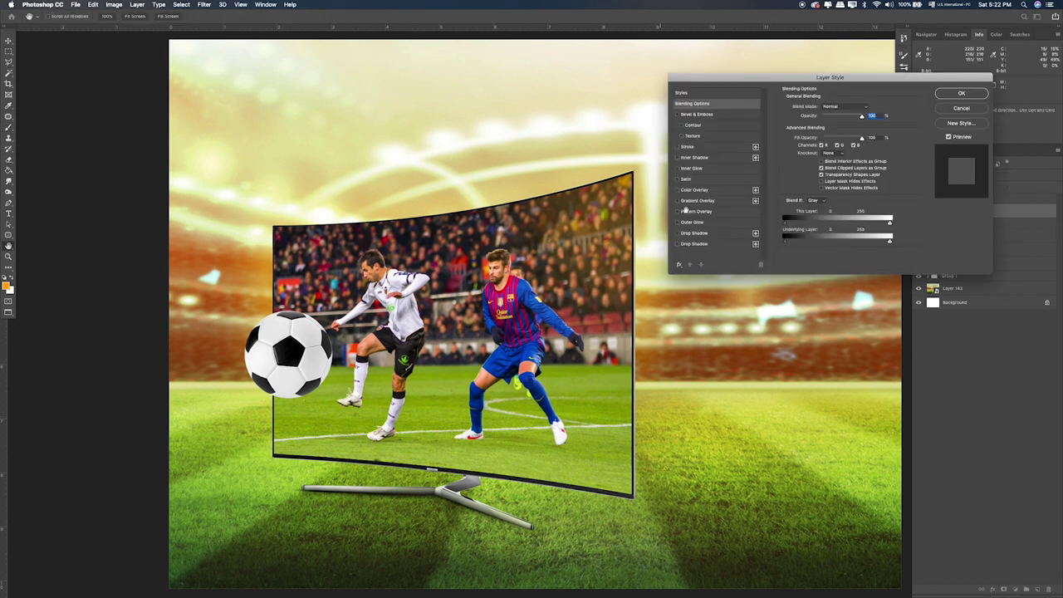
pyautogui.click(694, 222)
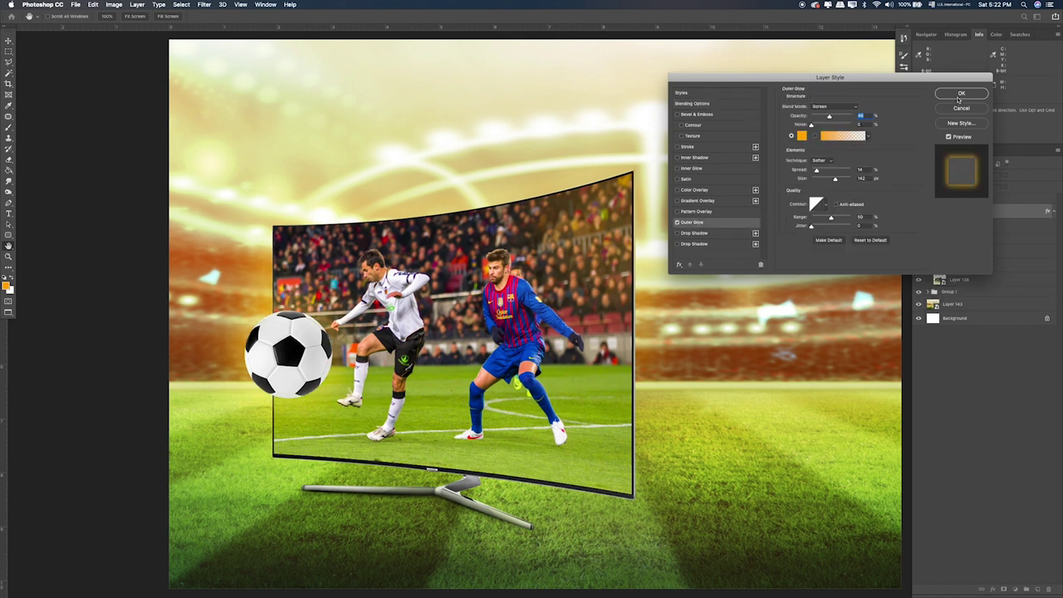
pyautogui.click(960, 94)
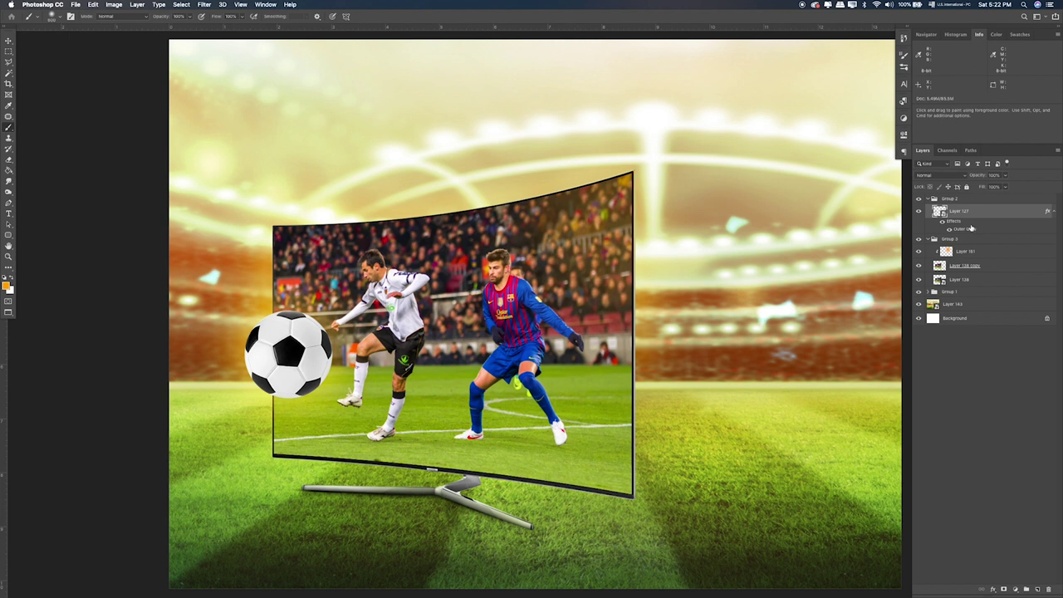
# Add an Inner Shadow to the ball: angle -131°, opacity 50%, distance 20 px
pyautogui.doubleClick(1000, 216)
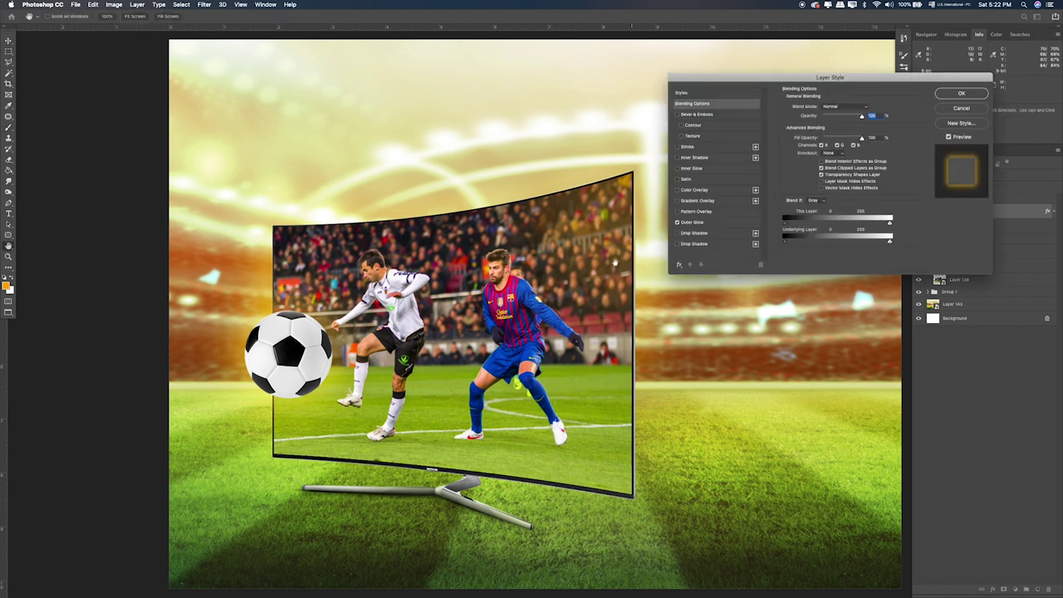
pyautogui.click(692, 157)
pyautogui.click(819, 135)
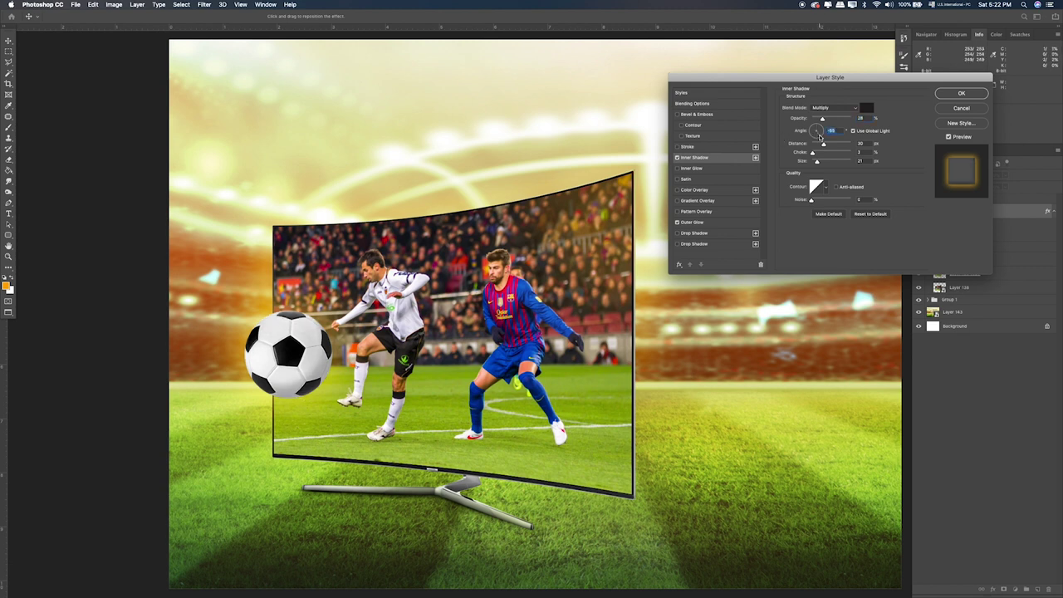
pyautogui.moveTo(816, 135); pyautogui.dragTo(338, 346)
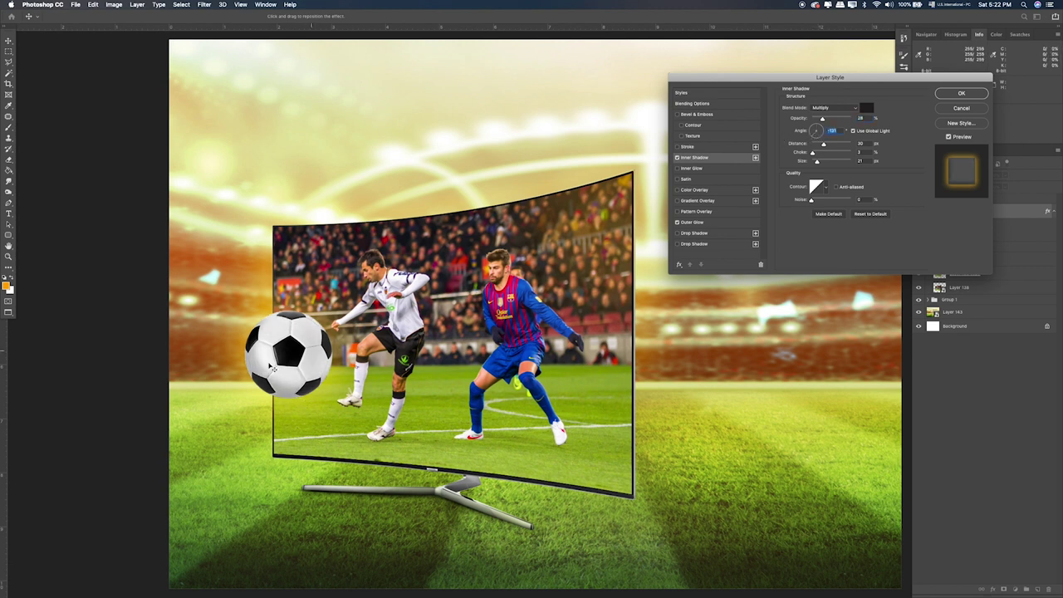
pyautogui.moveTo(827, 120); pyautogui.dragTo(830, 120)
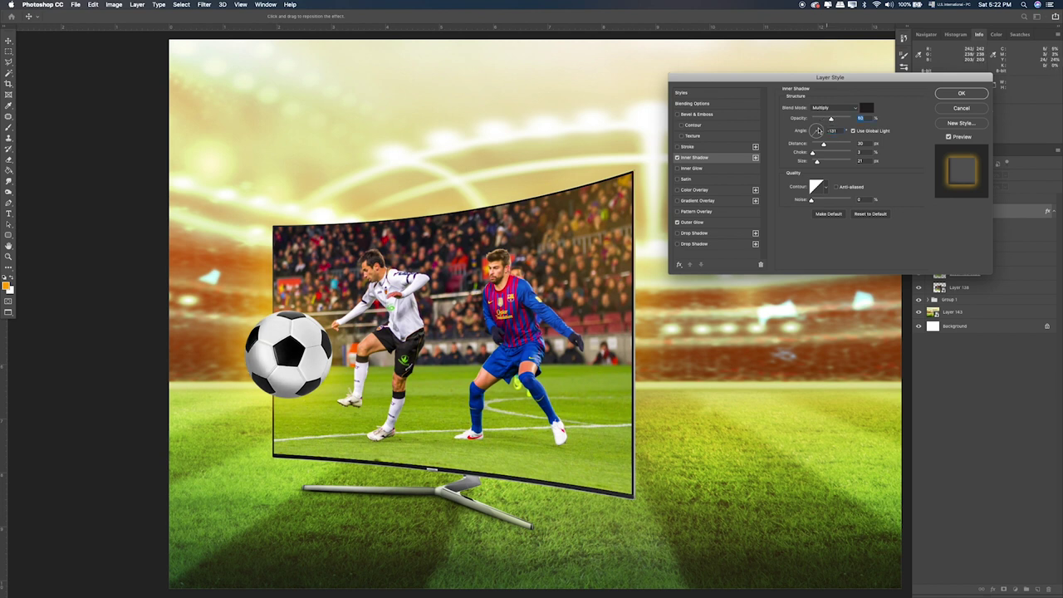
pyautogui.click(818, 163)
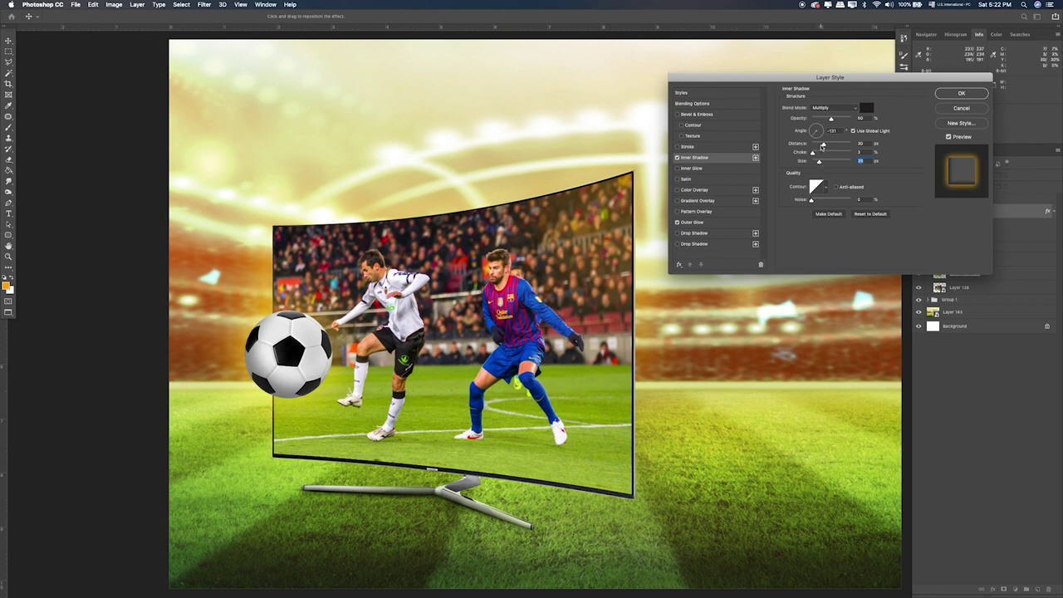
pyautogui.moveTo(822, 145); pyautogui.dragTo(819, 145)
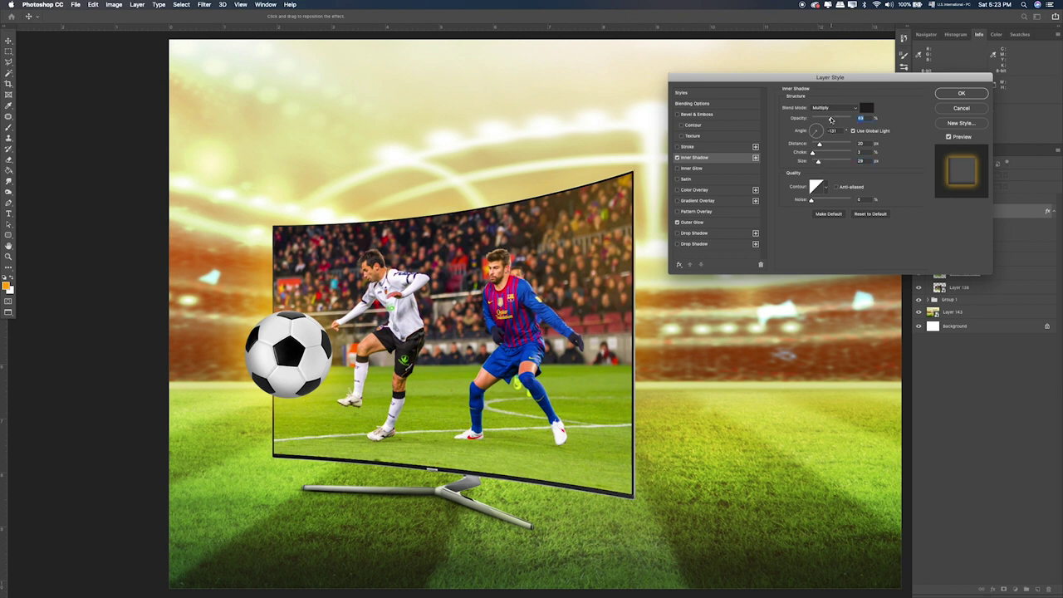
# Apply the inner shadow and split Layer 127's effects into separate Inner Shadow and Outer Glow layers
pyautogui.press('Return')
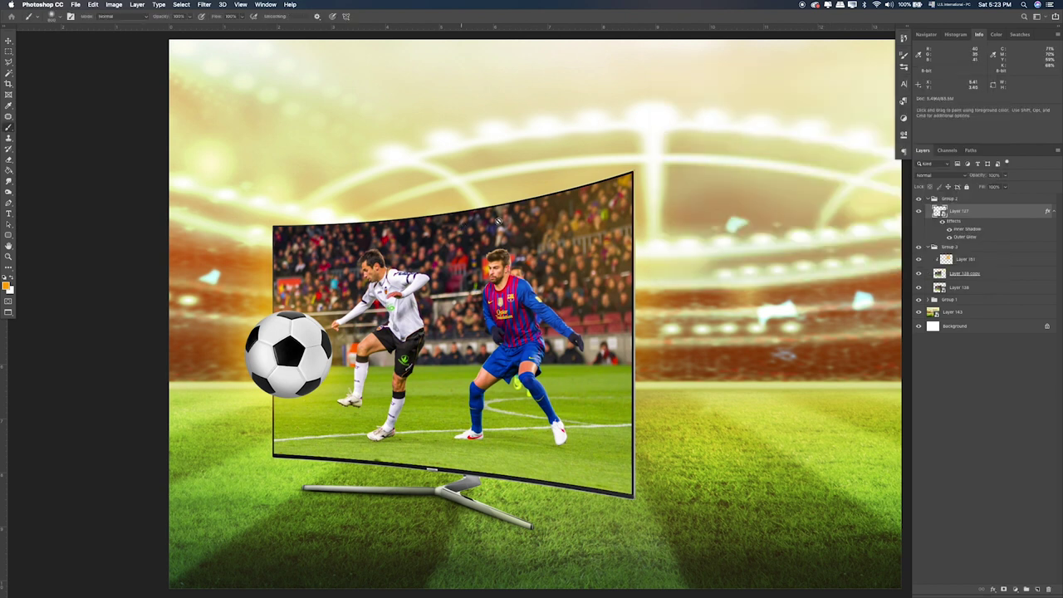
pyautogui.rightClick(970, 235)
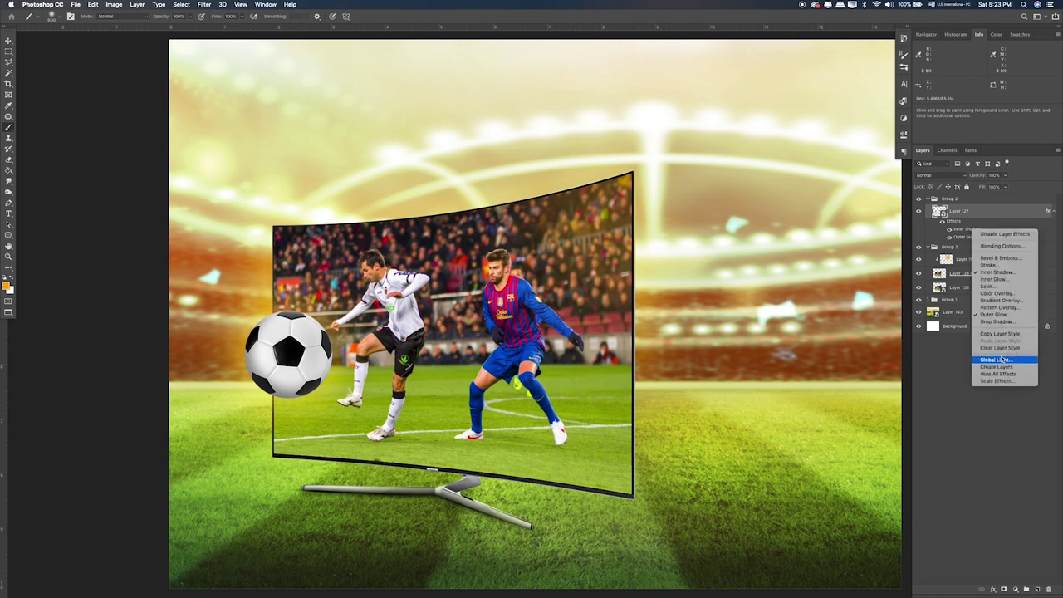
pyautogui.click(982, 367)
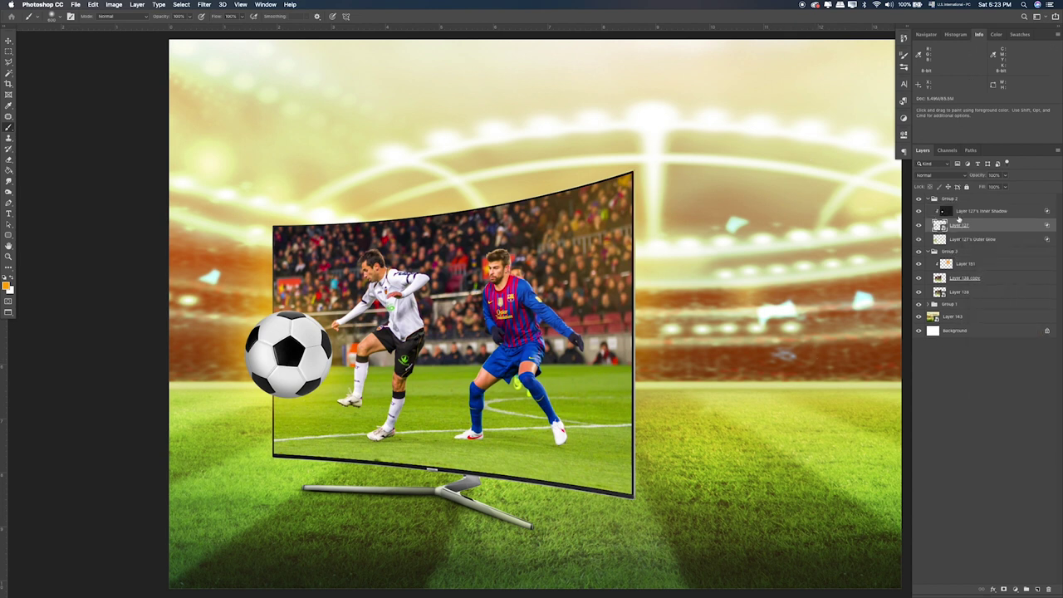
pyautogui.click(971, 239)
pyautogui.press('e')
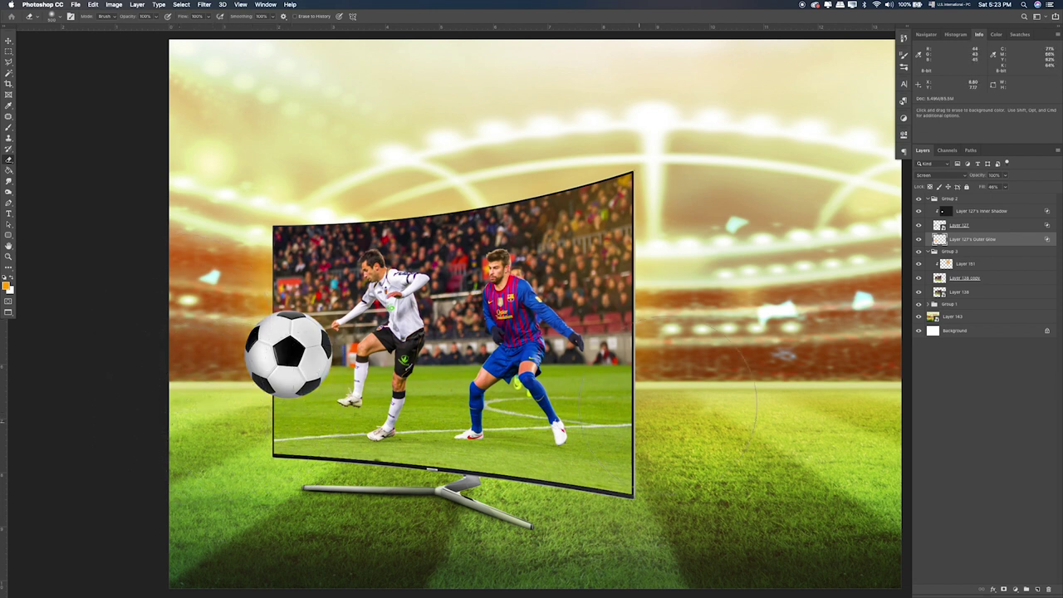
# Paint an orange glow with a 175 px soft brush on a new Screen-blended layer
pyautogui.click(991, 211)
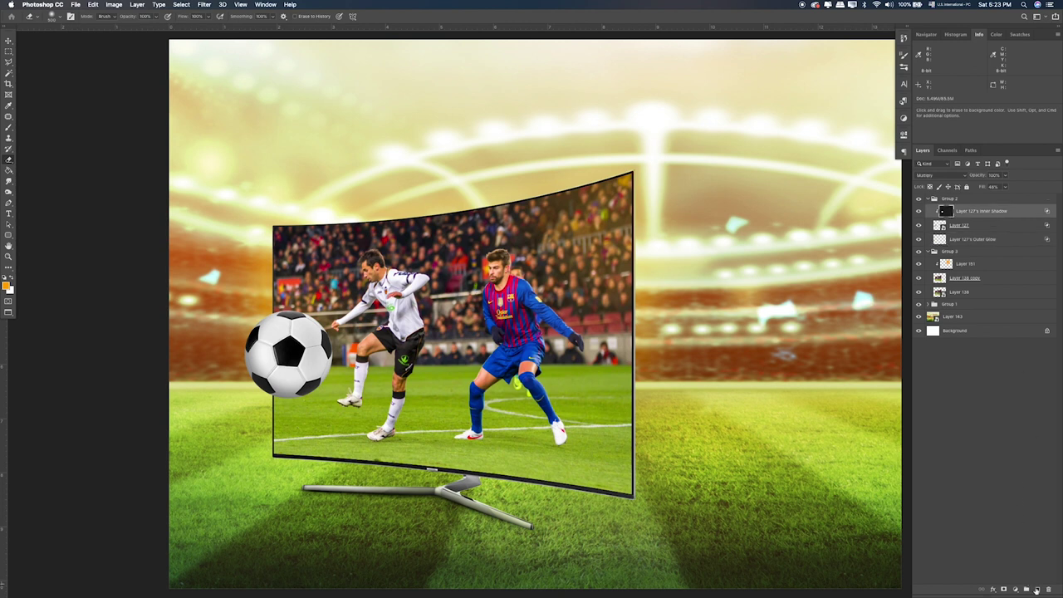
pyautogui.click(1036, 589)
pyautogui.press('b')
pyautogui.press('[')
pyautogui.press('[')
pyautogui.press('[')
pyautogui.click(322, 330)
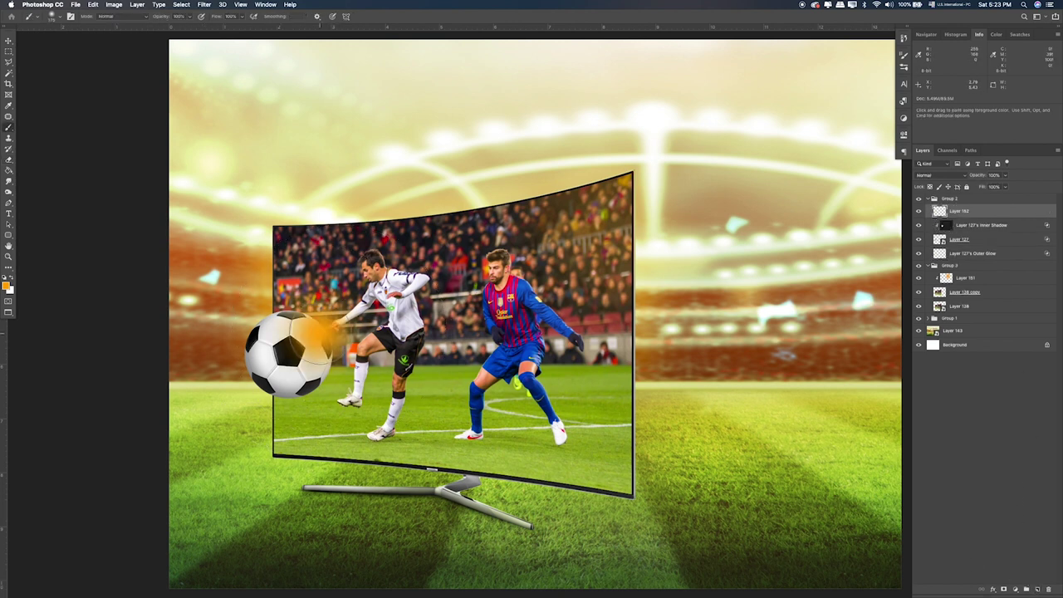
pyautogui.click(938, 175)
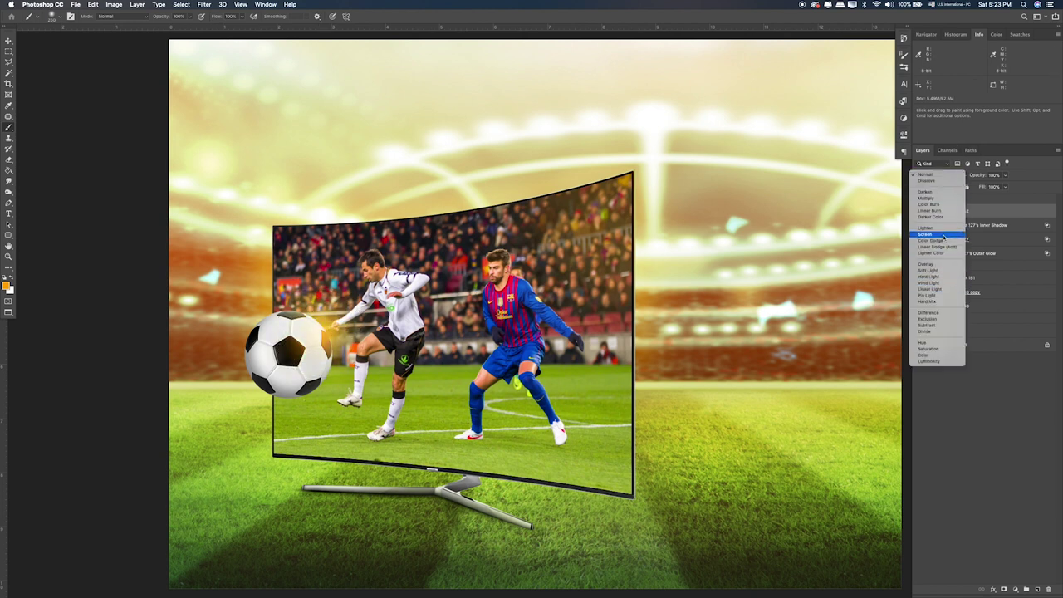
pyautogui.click(943, 238)
# Paint a soft white glow on another new layer at the ball's upper-right edge and nudge it
pyautogui.click(1037, 588)
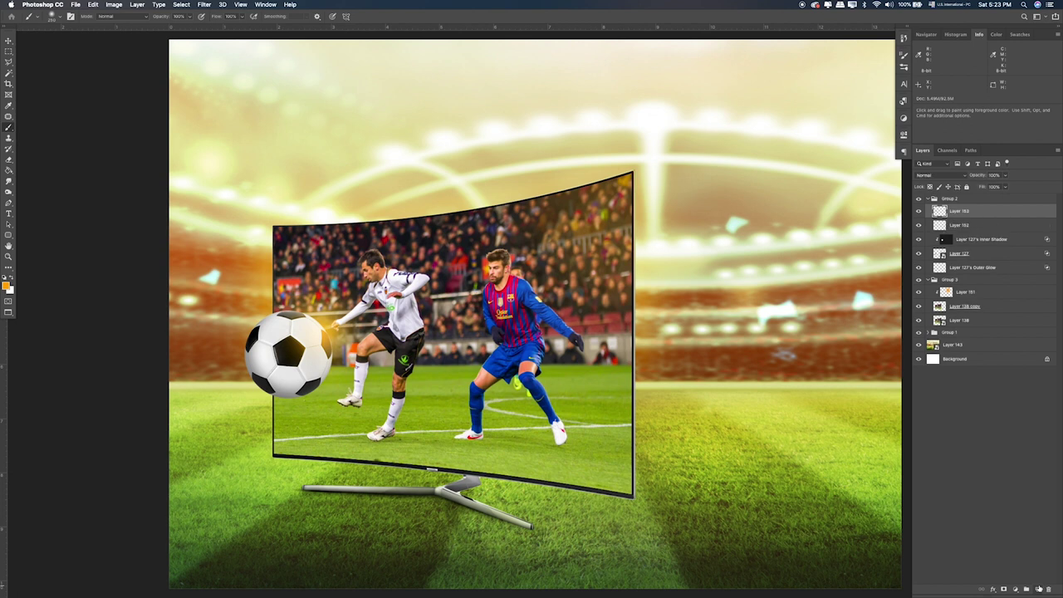
pyautogui.press('x')
pyautogui.click(326, 327)
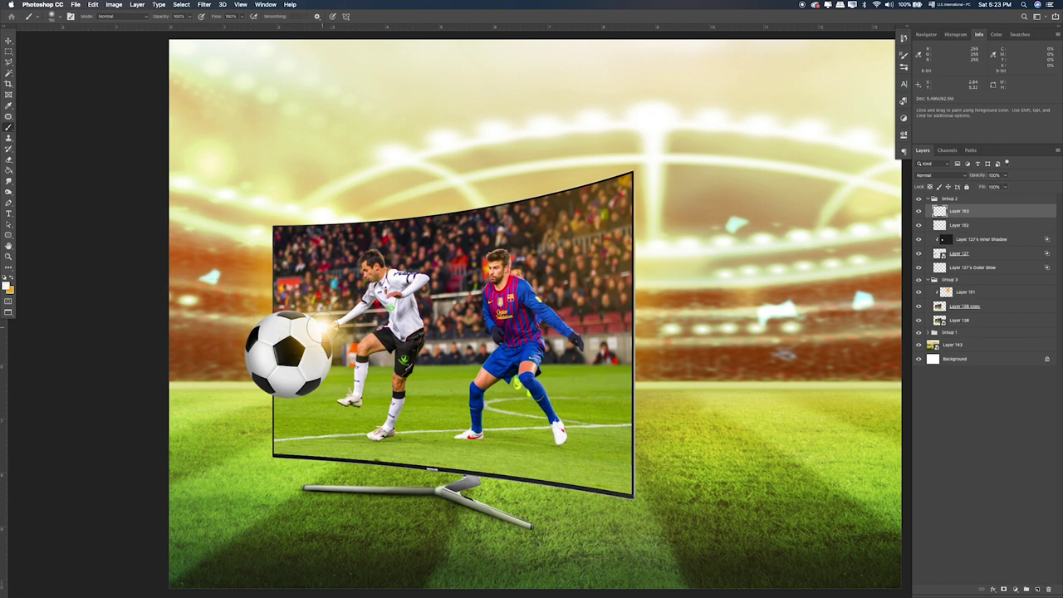
pyautogui.press('v')
pyautogui.moveTo(395, 304); pyautogui.dragTo(391, 286)
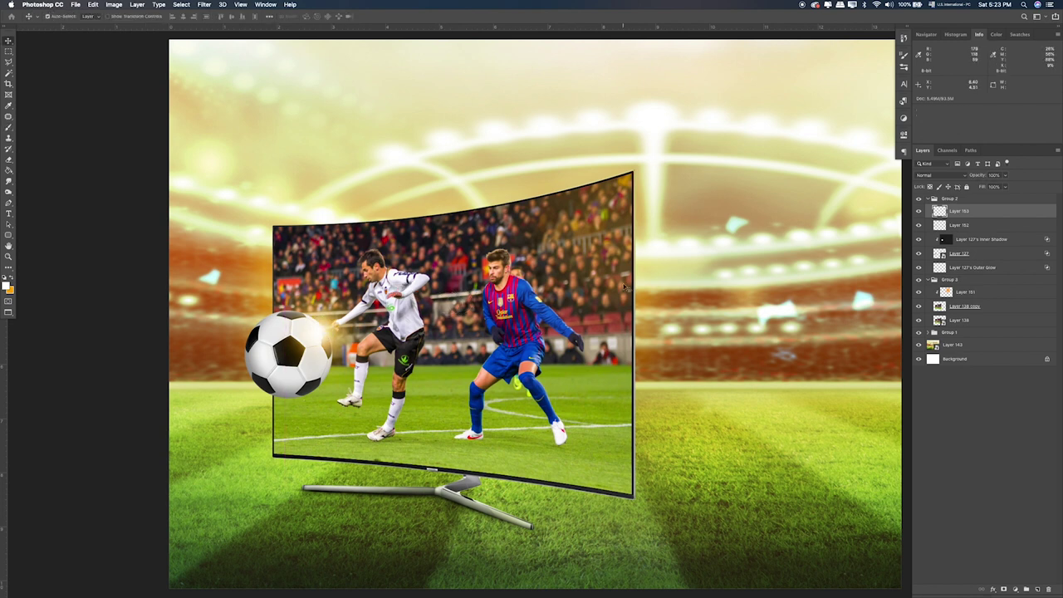
# Zoom in and move both glow layers together onto the ball's upper-right edge
pyautogui.press('z')
pyautogui.click(624, 285)
pyautogui.moveTo(335, 357); pyautogui.dragTo(537, 334)
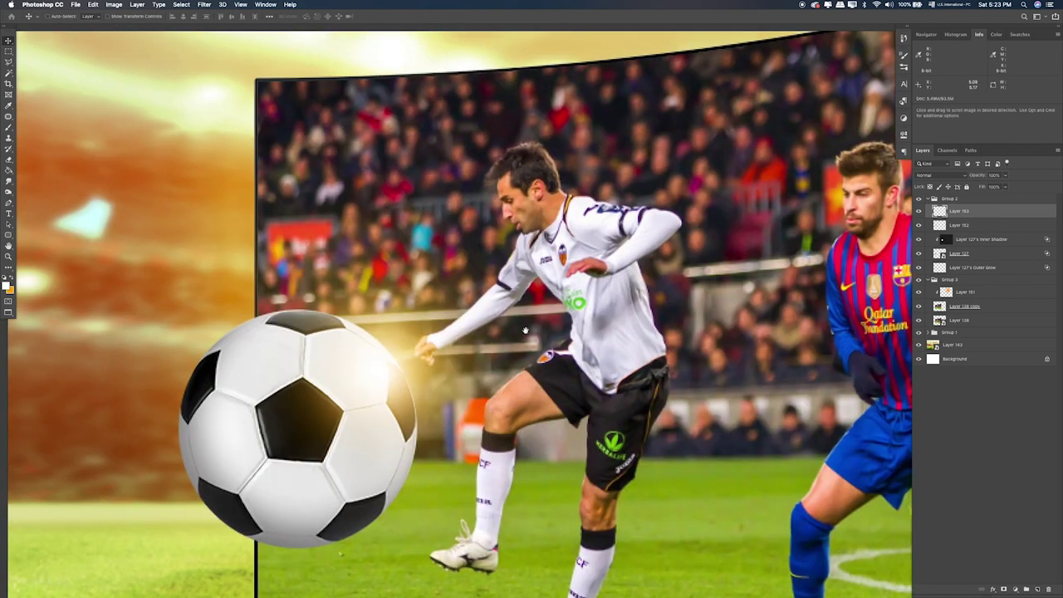
pyautogui.keyDown('shift'); pyautogui.click(959, 225); pyautogui.keyUp('shift')
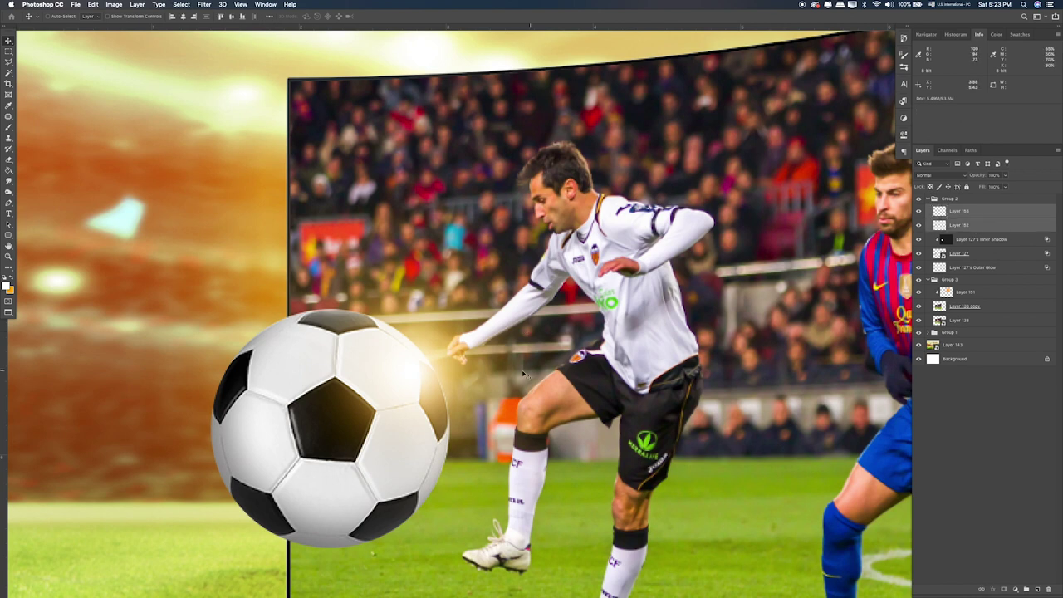
pyautogui.moveTo(502, 360); pyautogui.dragTo(508, 362)
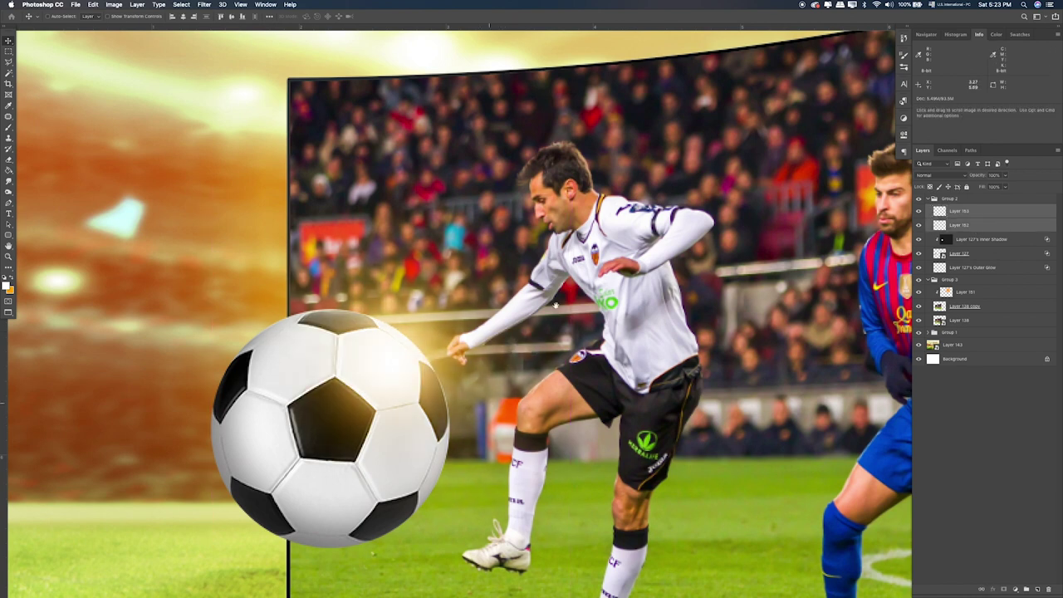
pyautogui.moveTo(488, 418); pyautogui.dragTo(581, 291)
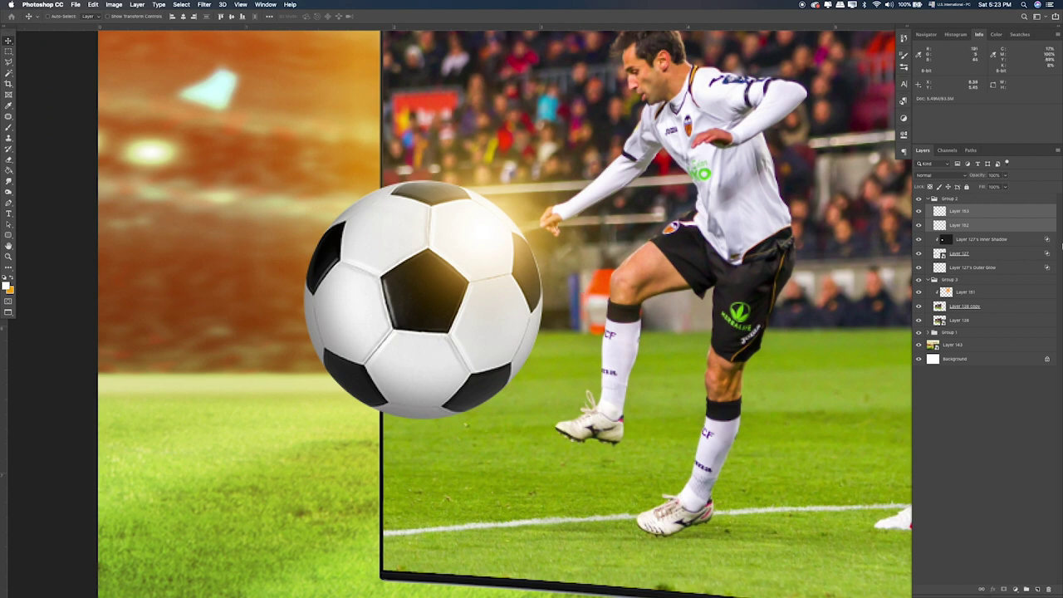
pyautogui.click(968, 252)
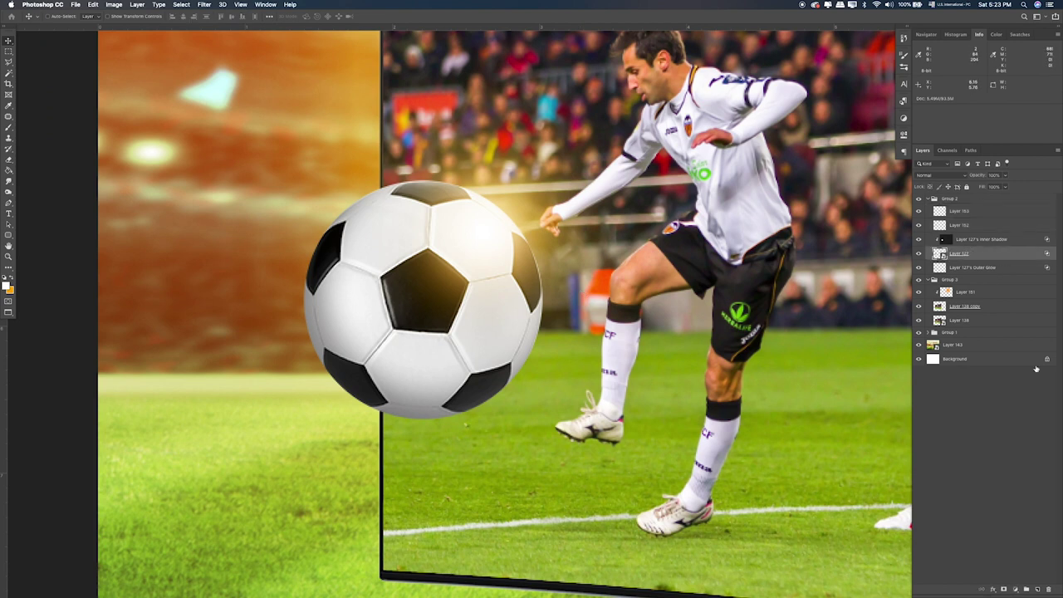
# Add a new layer clipped to the ball and set the foreground colour to black #000000
pyautogui.click(1037, 588)
pyautogui.press('b')
pyautogui.press('z')
pyautogui.press('b')
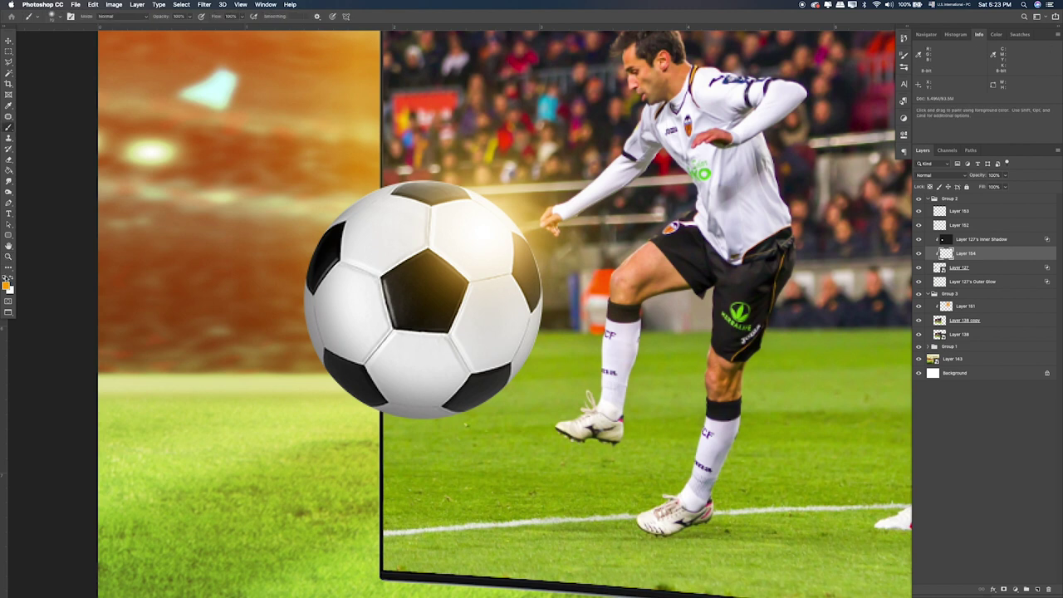
pyautogui.click(7, 286)
pyautogui.write('000000')
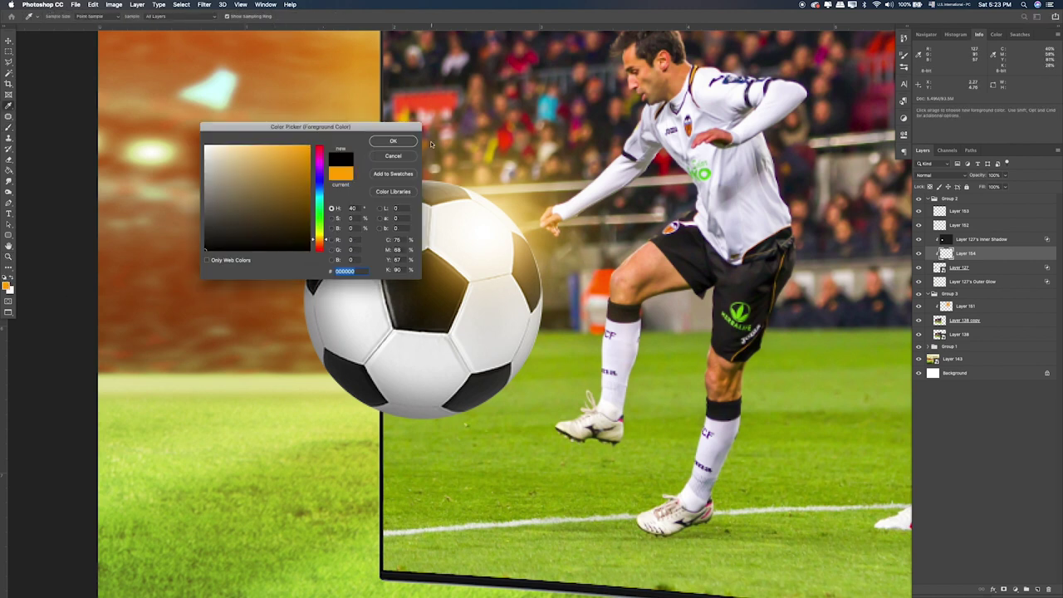
pyautogui.press('Return')
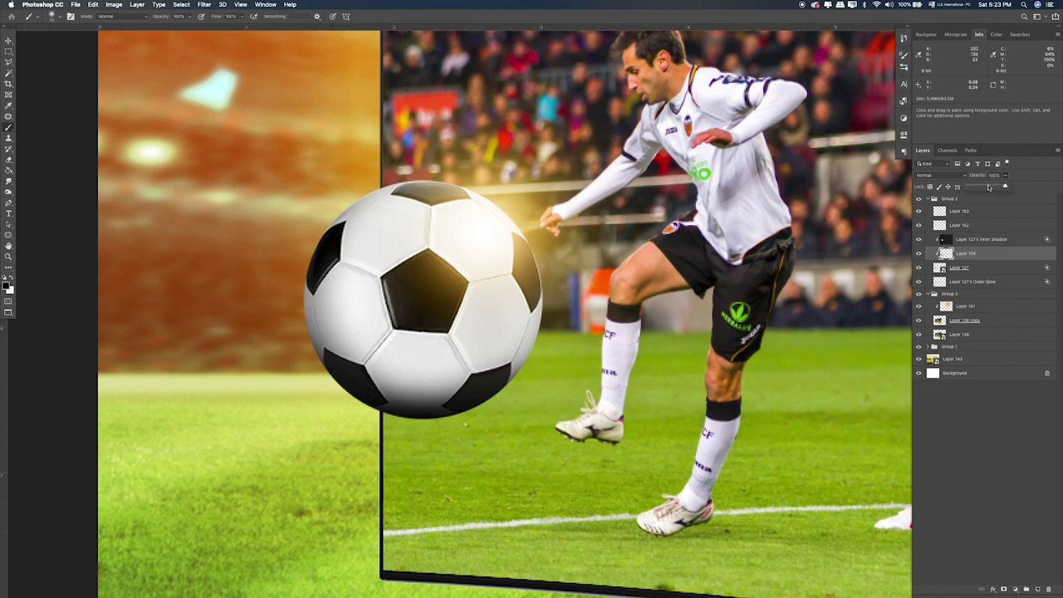
# Set a 175 px eraser, fit the composition on screen, and place the 1.jpg lens-flare image
pyautogui.click(926, 175)
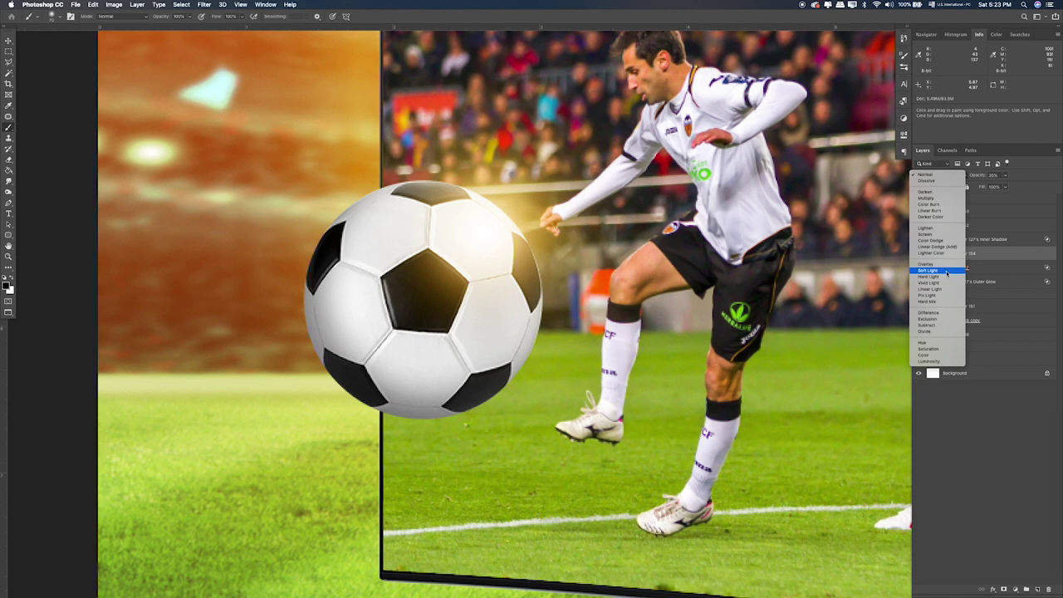
pyautogui.click(942, 399)
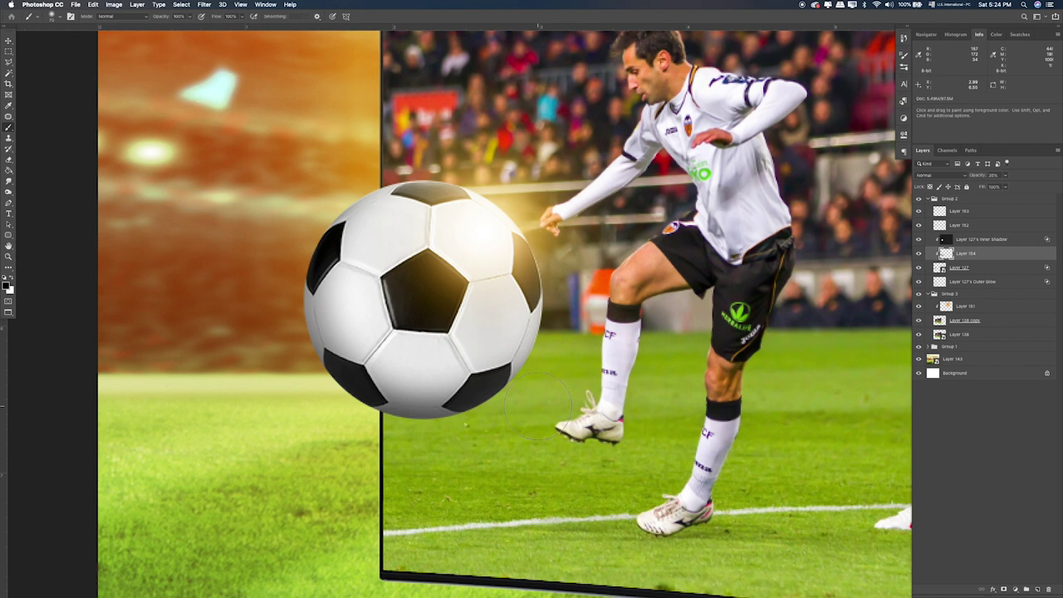
pyautogui.press('e')
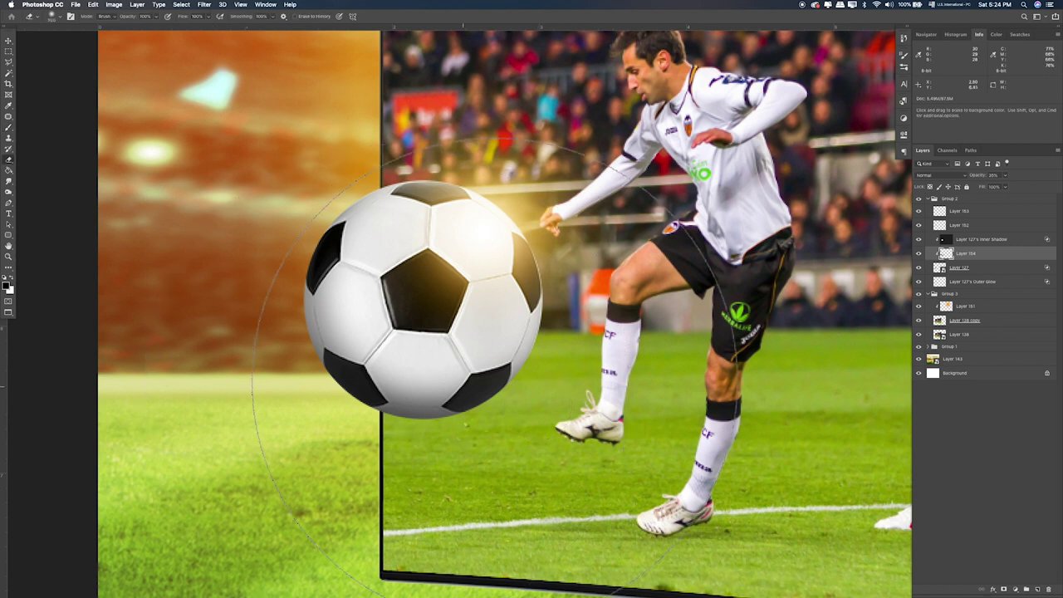
pyautogui.press('[')
pyautogui.press('[')
pyautogui.press('[')
pyautogui.press('[')
pyautogui.press('[')
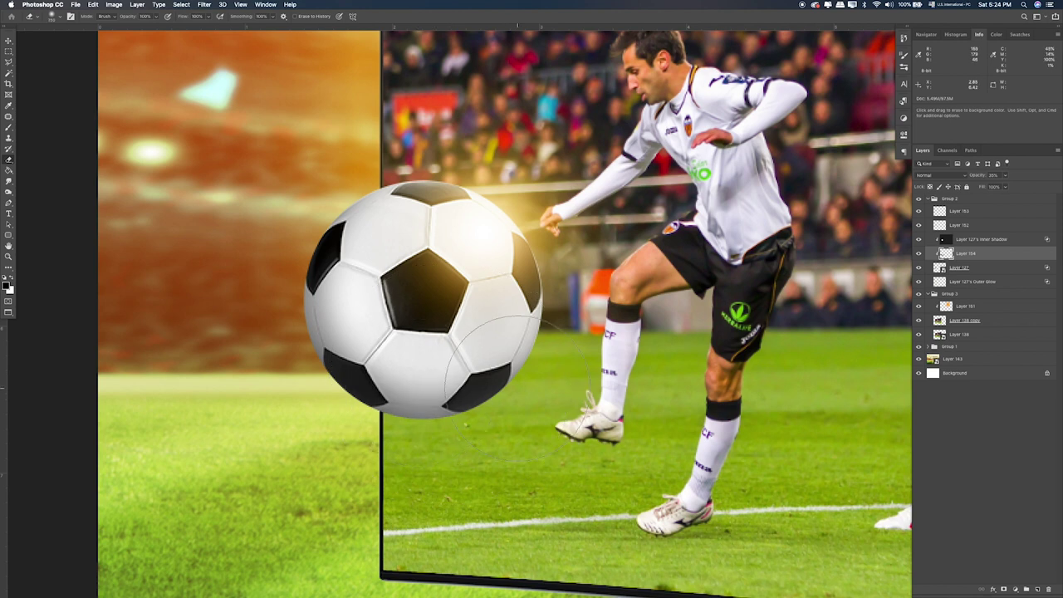
pyautogui.hotkey('ctrl', '0')
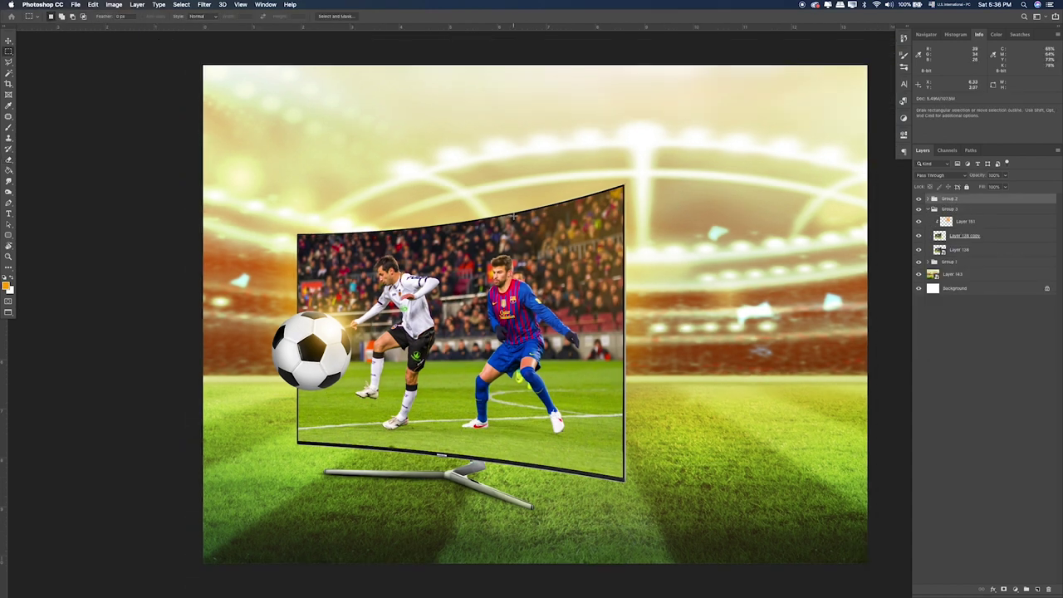
pyautogui.press('super+Tab')
pyautogui.press('super+Tab')
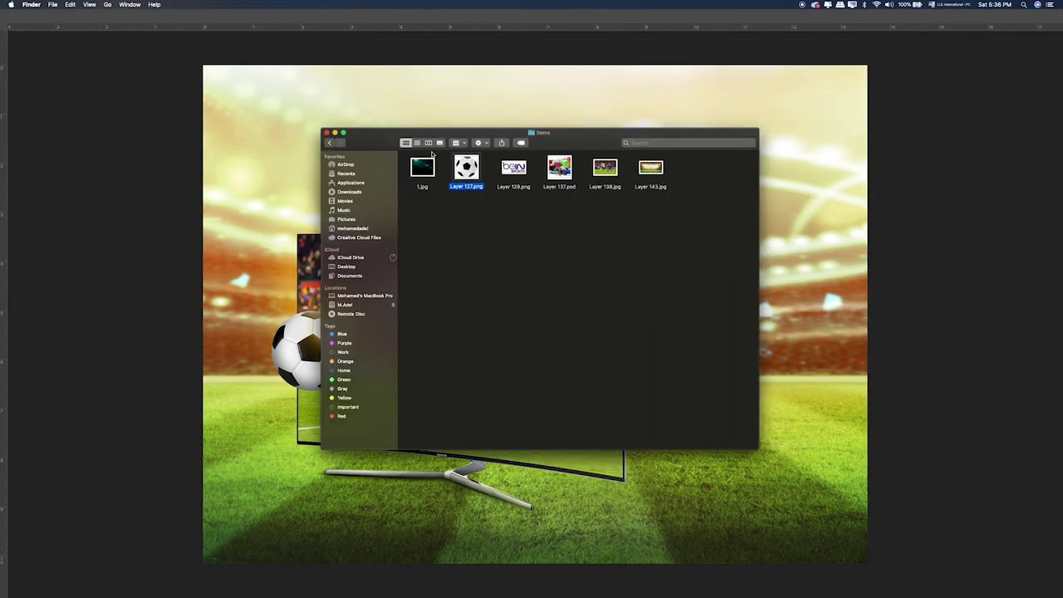
pyautogui.moveTo(422, 168); pyautogui.dragTo(280, 203)
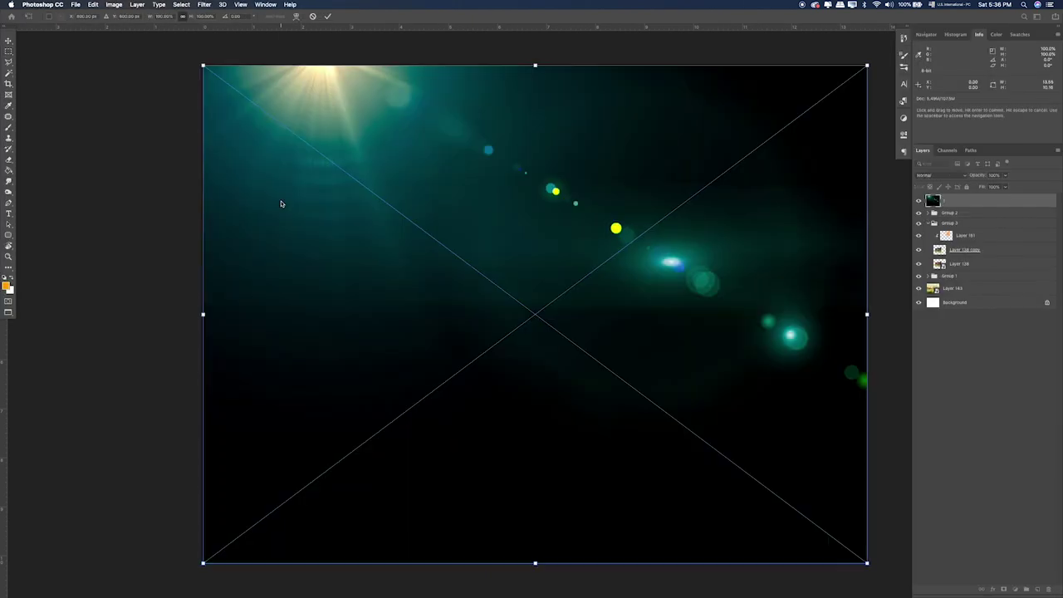
# Flip the lens-flare image horizontally, stretch it to fill the canvas, and move it down
pyautogui.rightClick(610, 164)
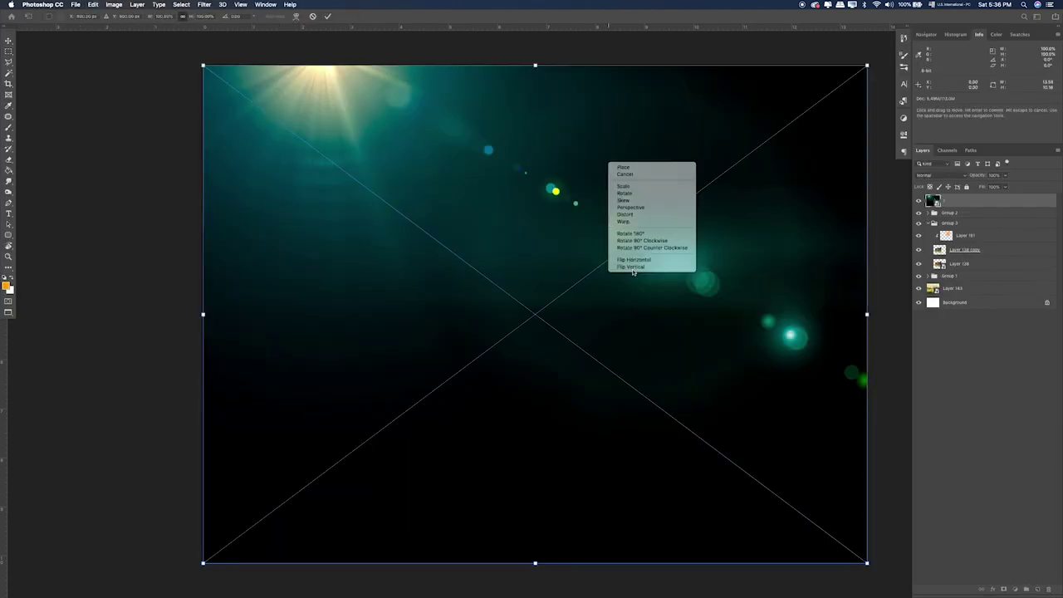
pyautogui.click(631, 261)
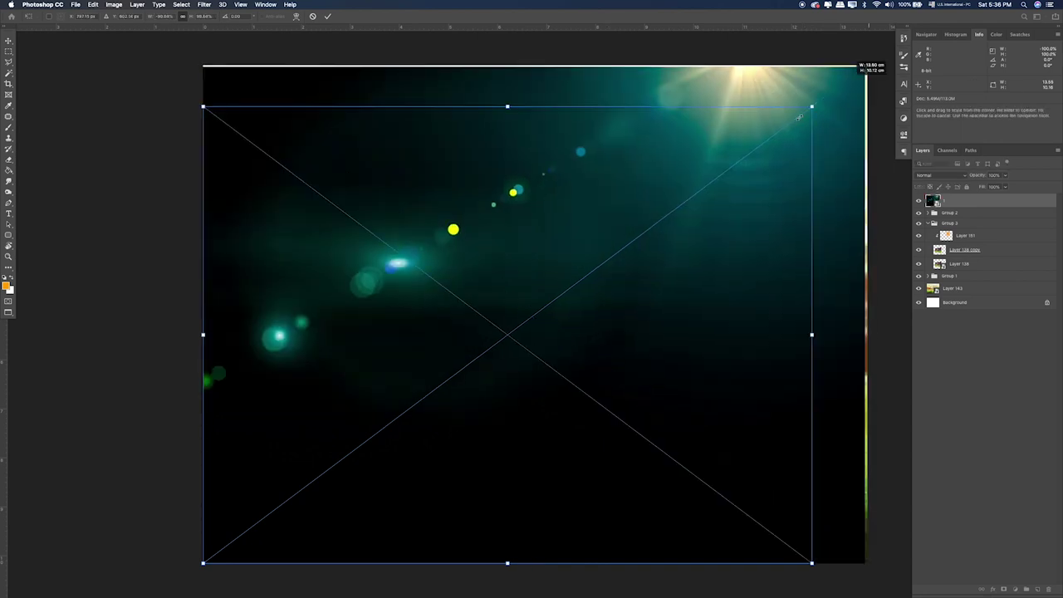
pyautogui.moveTo(878, 62); pyautogui.dragTo(876, 76)
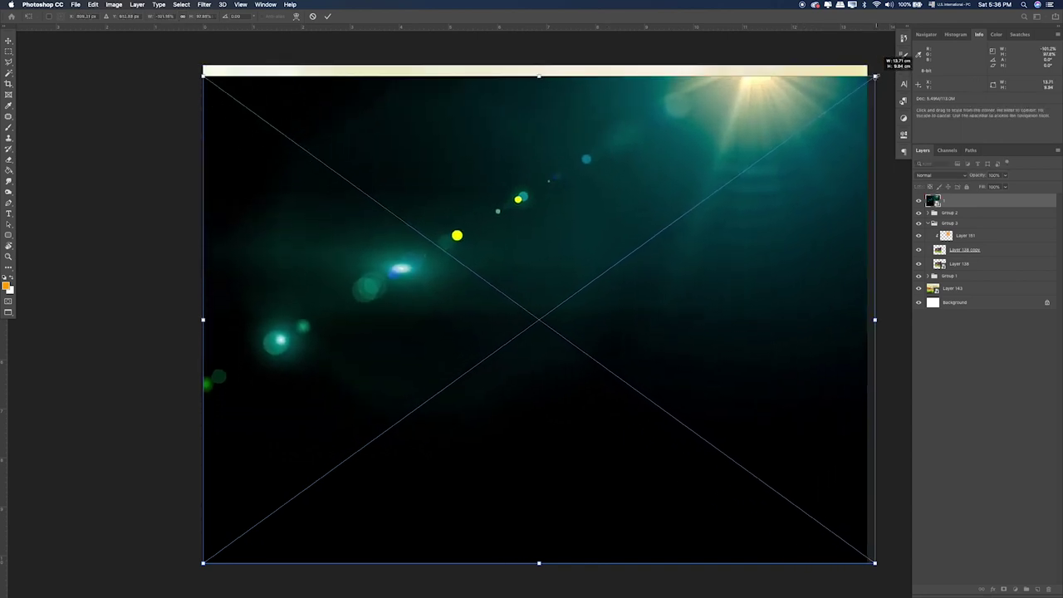
pyautogui.moveTo(876, 76)
pyautogui.mouseDown()
pyautogui.moveTo(868, 100)
pyautogui.moveTo(869, 66)
pyautogui.mouseUp()
pyautogui.press('Return')
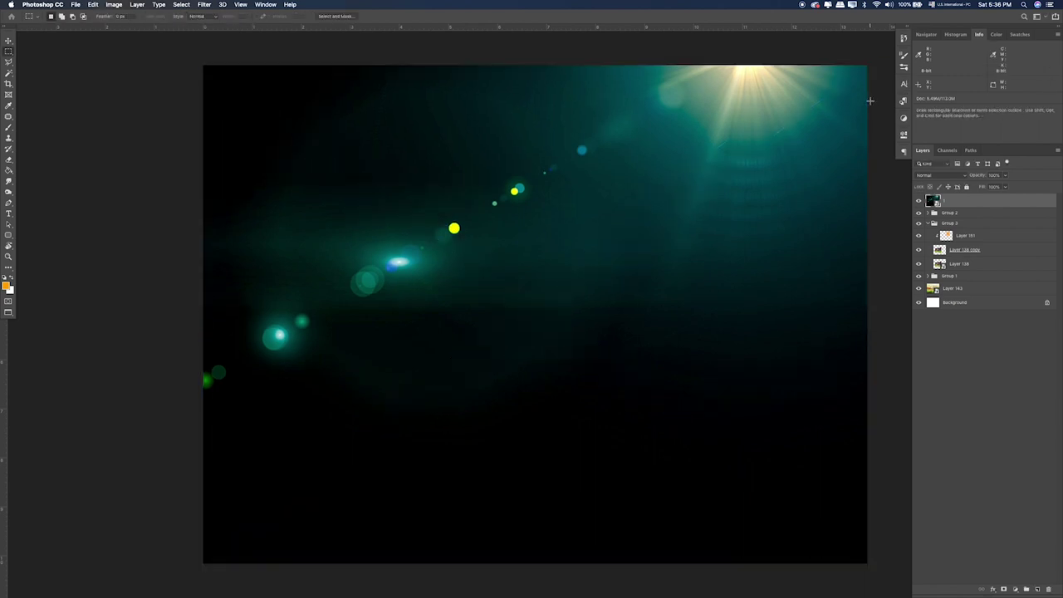
pyautogui.moveTo(783, 114); pyautogui.dragTo(783, 151)
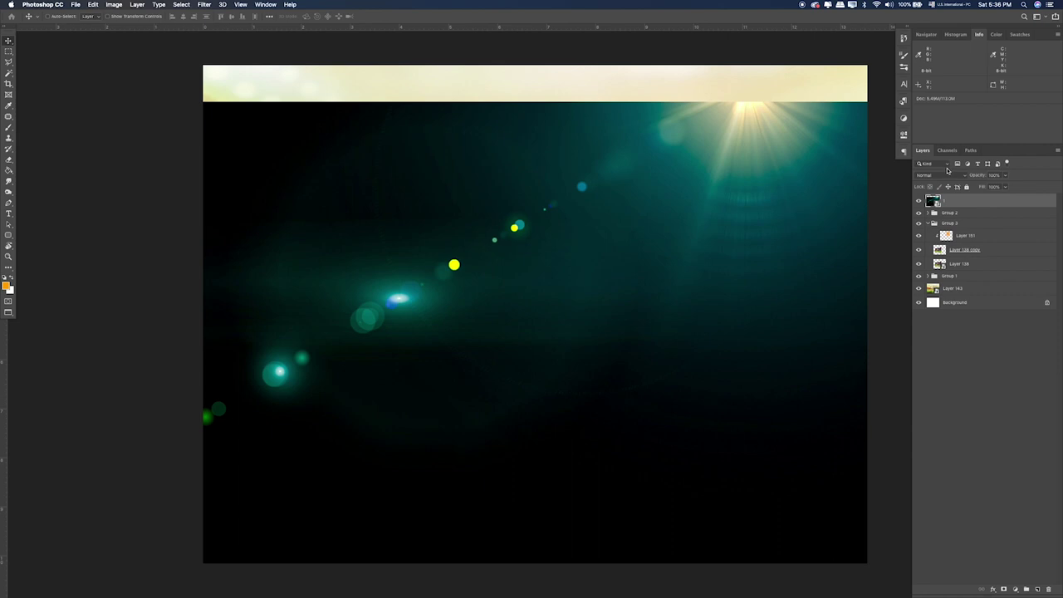
pyautogui.click(946, 174)
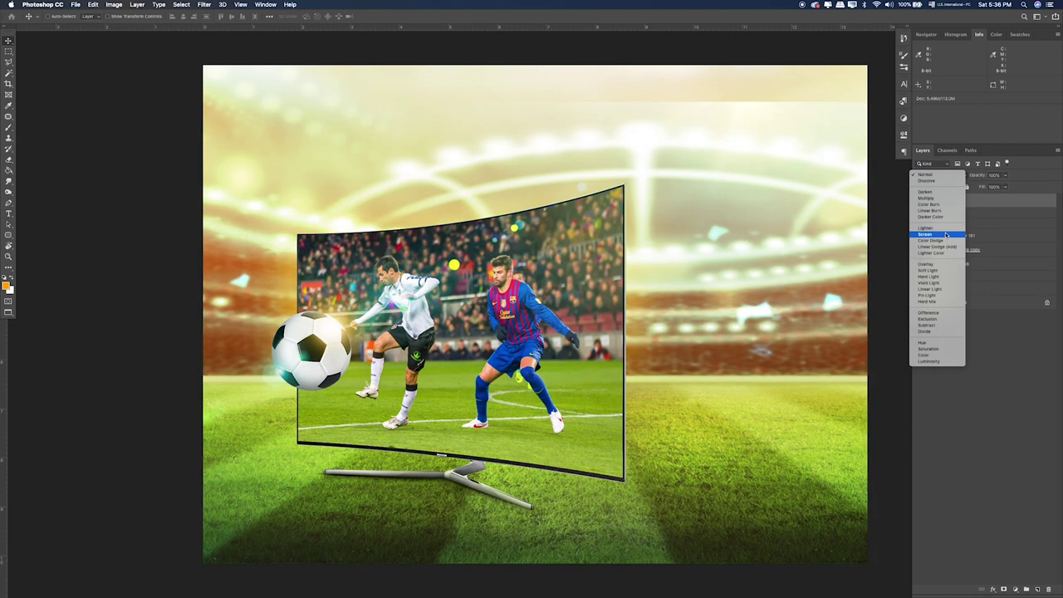
# Set the flare to Screen, lower it slightly, and mask its top sky edge with a 70% brush
pyautogui.click(945, 235)
pyautogui.moveTo(513, 229)
pyautogui.mouseDown()
pyautogui.moveTo(516, 255)
pyautogui.moveTo(515, 238)
pyautogui.mouseUp()
pyautogui.click(1002, 589)
pyautogui.press('b')
pyautogui.press(']')
pyautogui.press(']')
pyautogui.press(']')
pyautogui.press(']')
pyautogui.press(']')
pyautogui.press(']')
pyautogui.press(']')
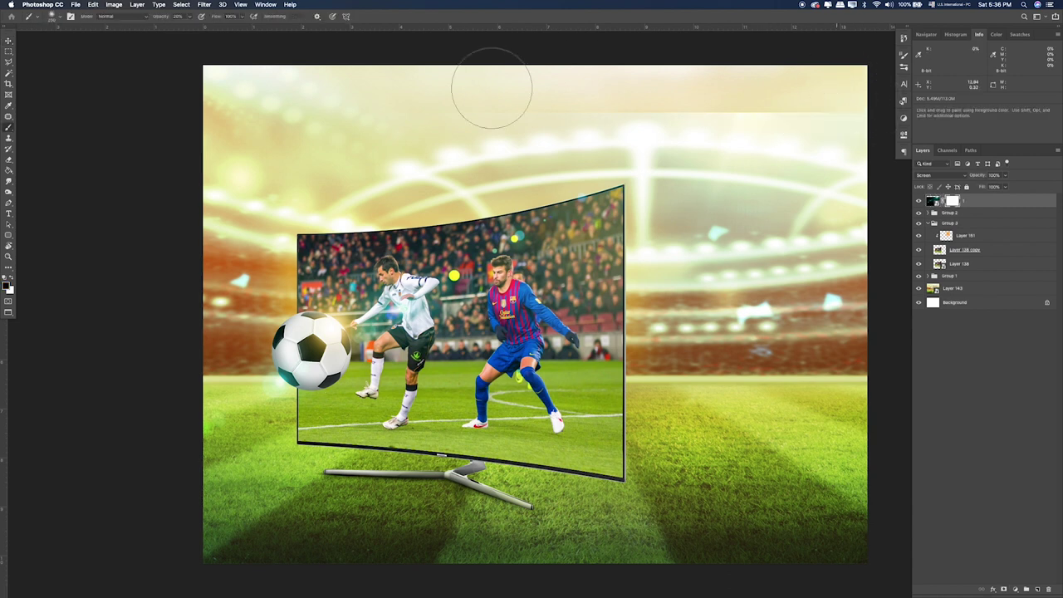
pyautogui.press('7')
pyautogui.moveTo(699, 91); pyautogui.dragTo(781, 98)
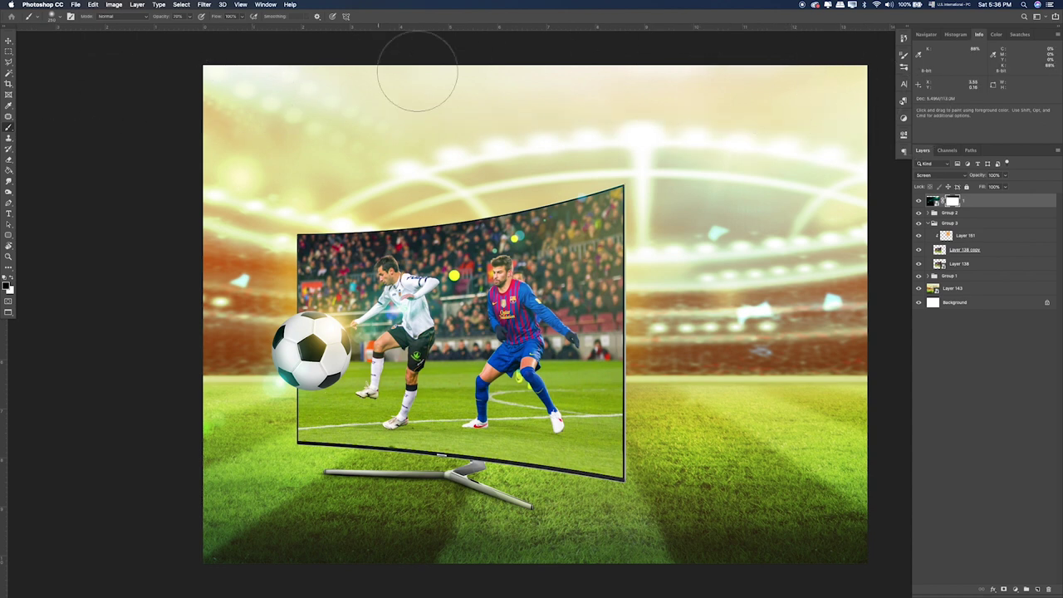
# Collapse Group 3 and toggle the TV screen and frame groups to compare
pyautogui.click(973, 226)
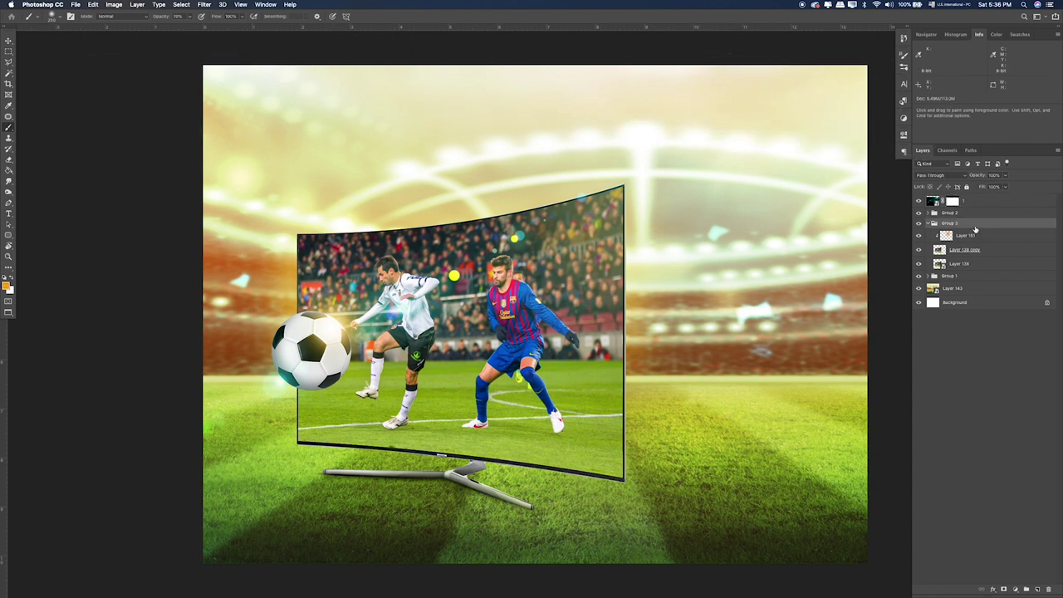
pyautogui.click(930, 224)
pyautogui.click(918, 223)
pyautogui.click(918, 224)
pyautogui.click(919, 235)
pyautogui.click(918, 234)
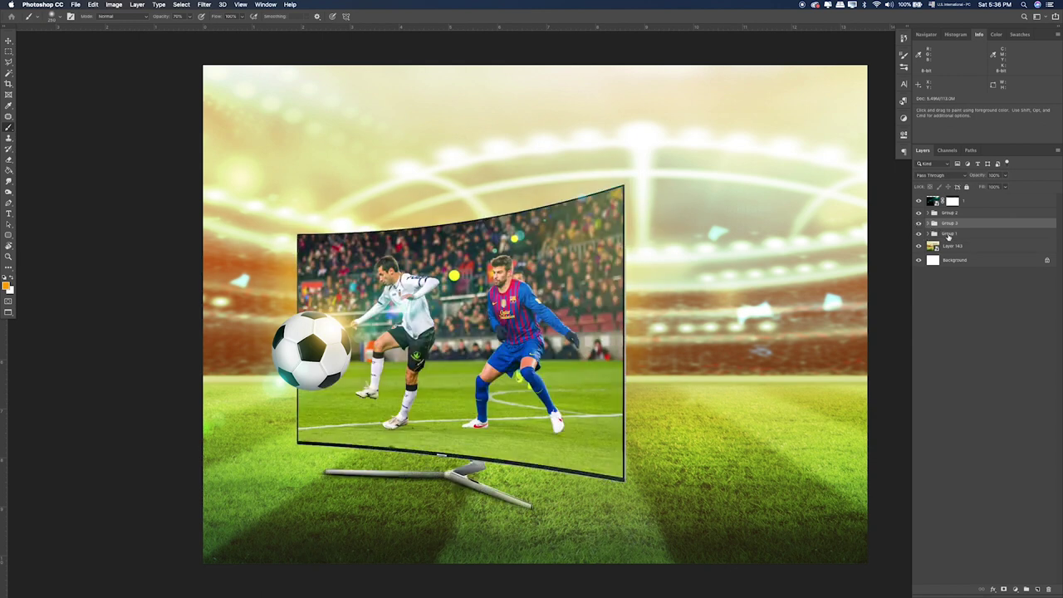
# Lower the TV and stand slightly and reposition the soccer ball's Group 2 to match
pyautogui.press('v')
pyautogui.moveTo(455, 349)
pyautogui.mouseDown()
pyautogui.moveTo(456, 362)
pyautogui.moveTo(456, 341)
pyautogui.mouseUp()
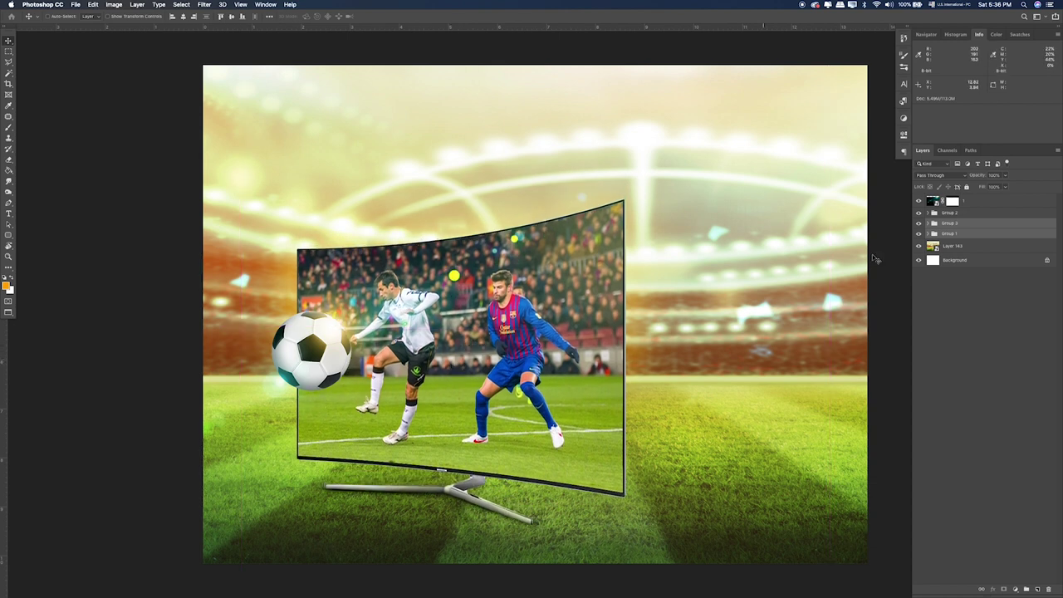
pyautogui.click(948, 213)
pyautogui.moveTo(463, 279); pyautogui.dragTo(463, 310)
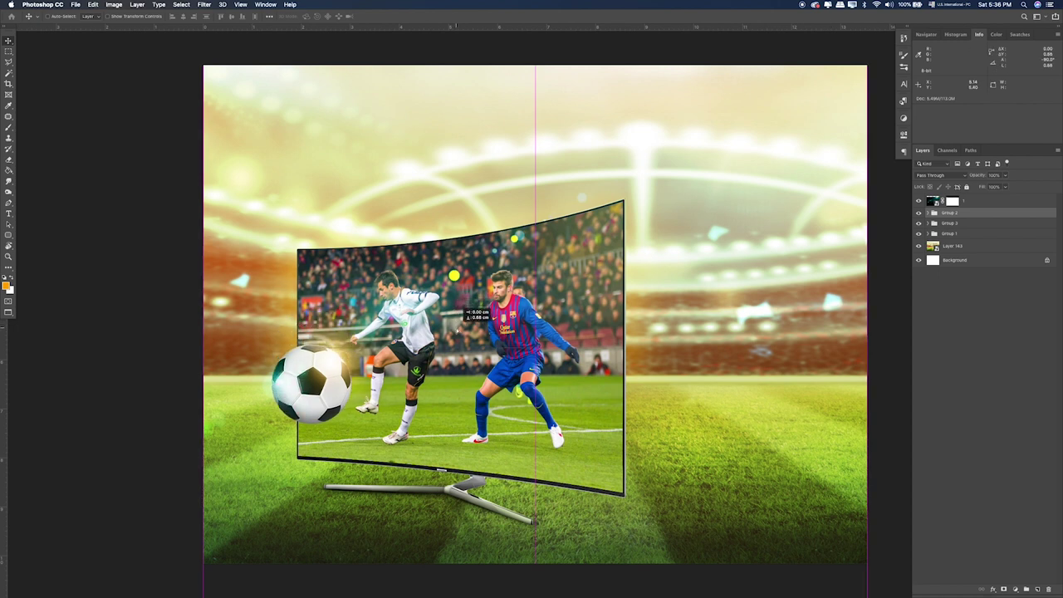
pyautogui.moveTo(454, 311); pyautogui.dragTo(454, 298)
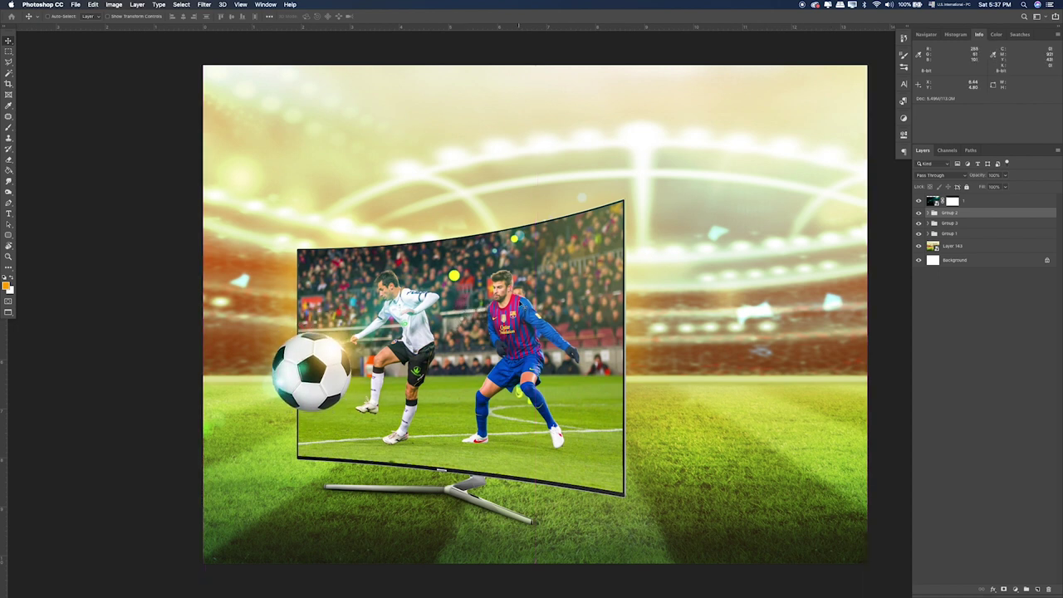
# Begin a thin rectangular selection strip below the TV on Layer 143
pyautogui.click(766, 308)
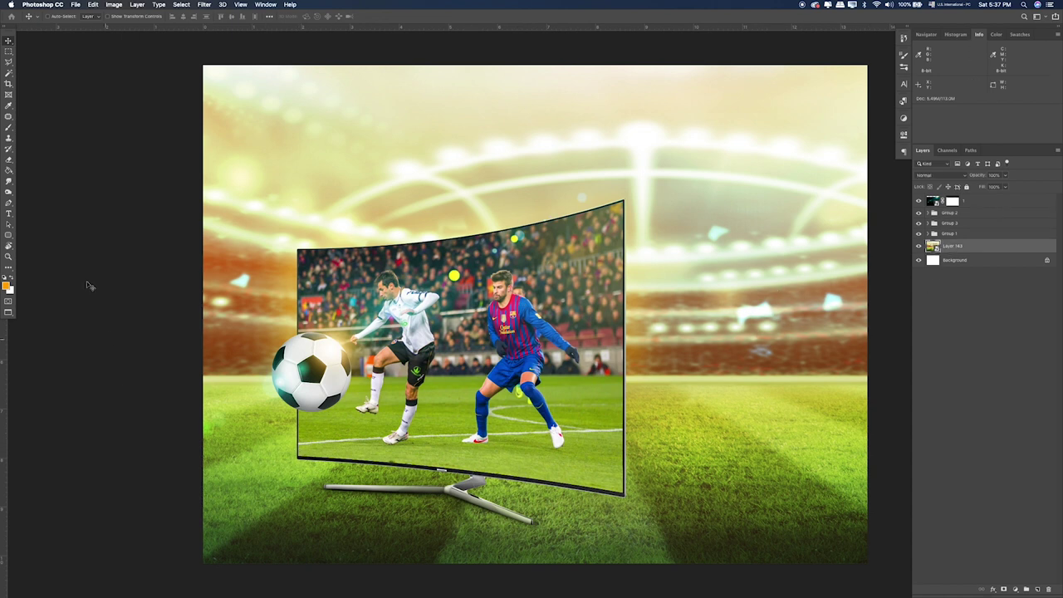
pyautogui.click(8, 51)
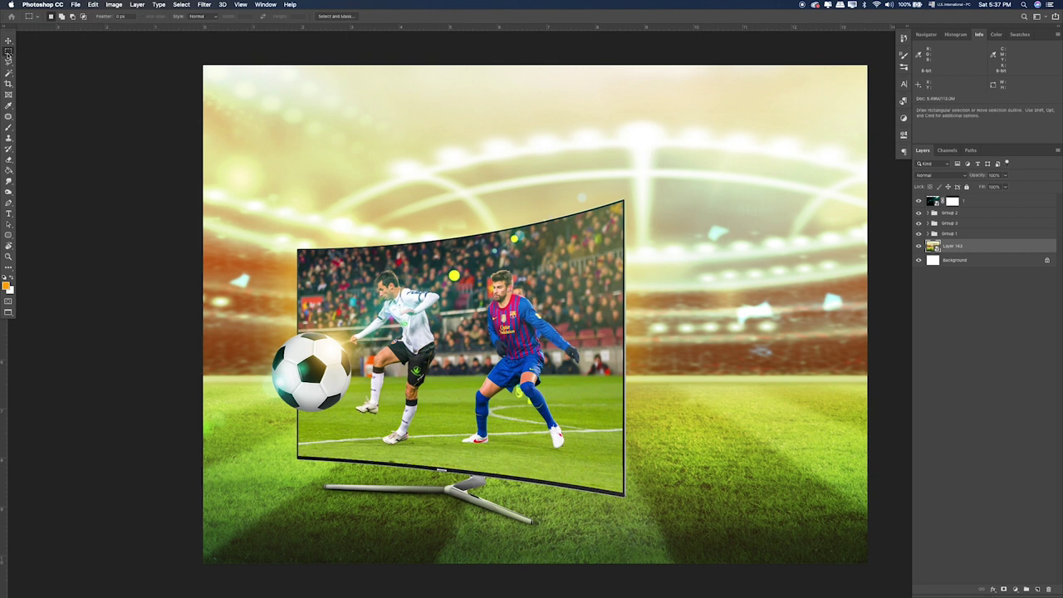
pyautogui.moveTo(313, 456); pyautogui.dragTo(674, 427)
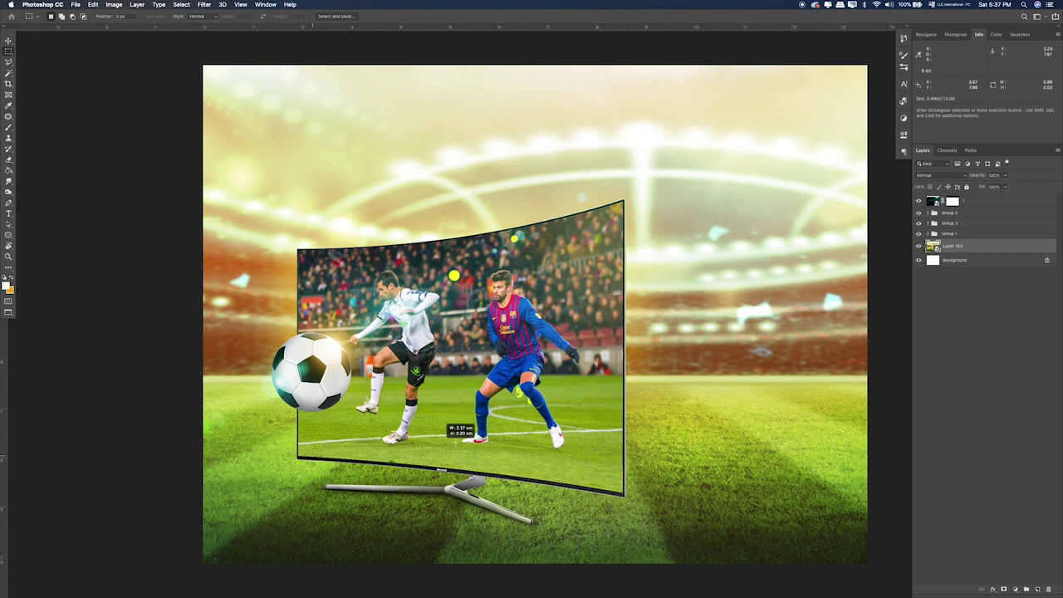
# Fill the thin strip selection with white on a new layer
pyautogui.moveTo(674, 427); pyautogui.dragTo(697, 455)
pyautogui.click(8, 171)
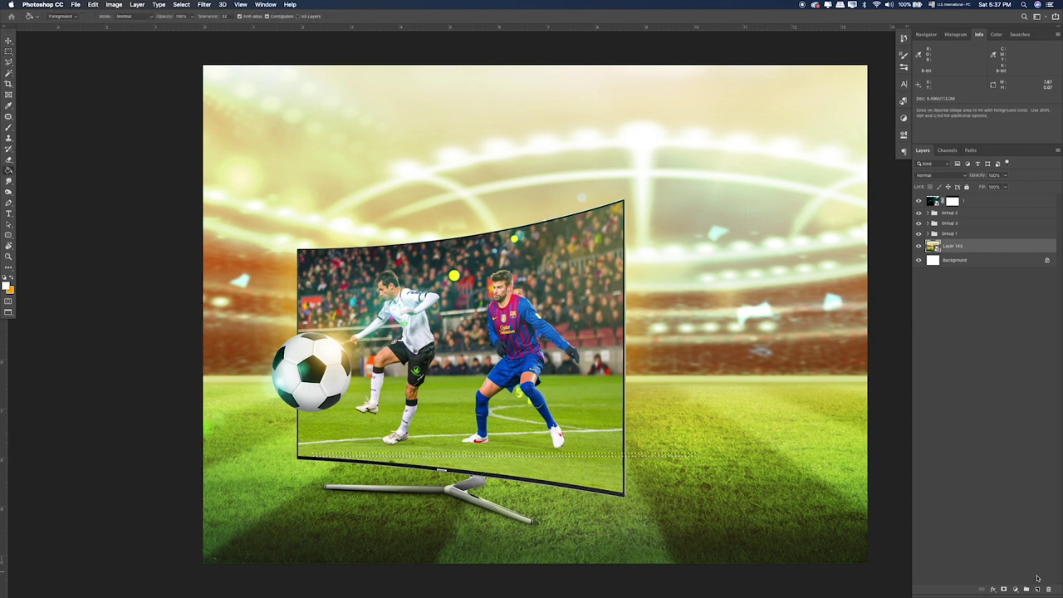
pyautogui.click(1036, 588)
pyautogui.click(437, 457)
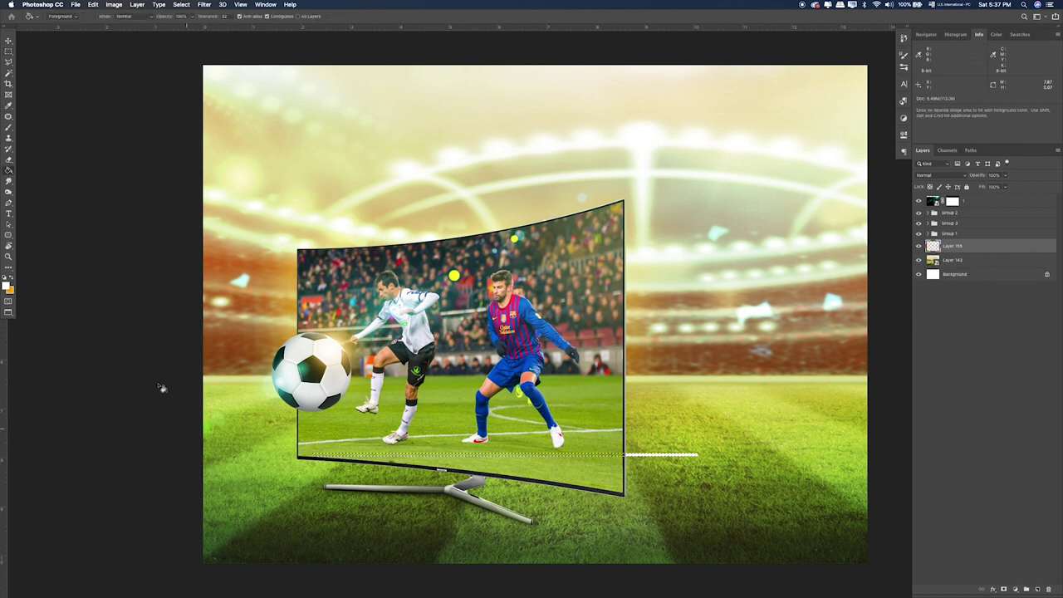
# Rotate and stretch the white strip past the right edge, then move it beside the TV
pyautogui.hotkey('ctrl', 't')
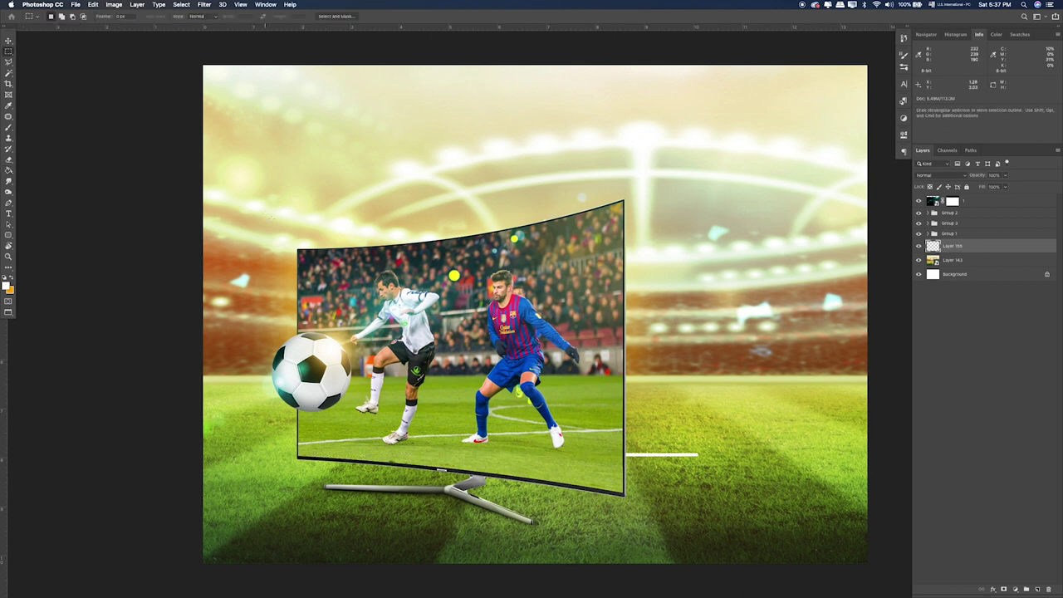
pyautogui.moveTo(716, 445); pyautogui.dragTo(963, 374)
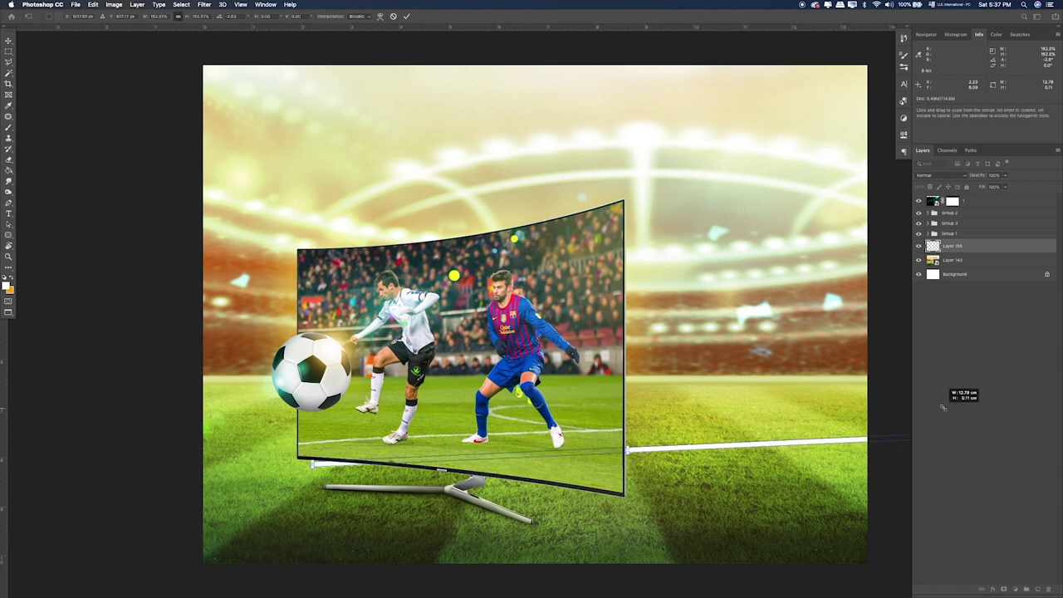
pyautogui.moveTo(909, 440); pyautogui.dragTo(823, 441)
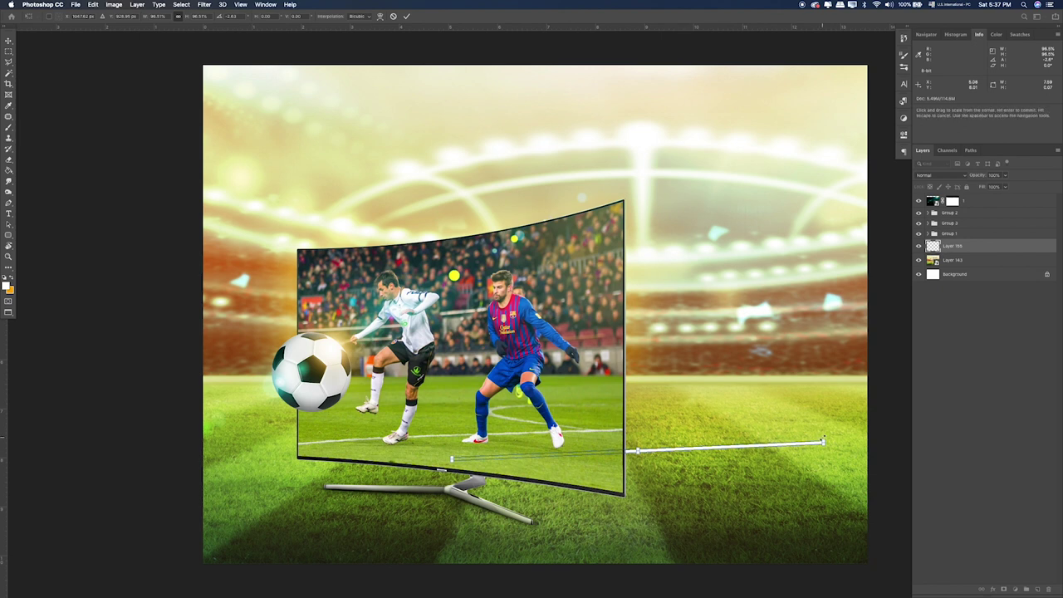
pyautogui.moveTo(825, 441); pyautogui.dragTo(996, 423)
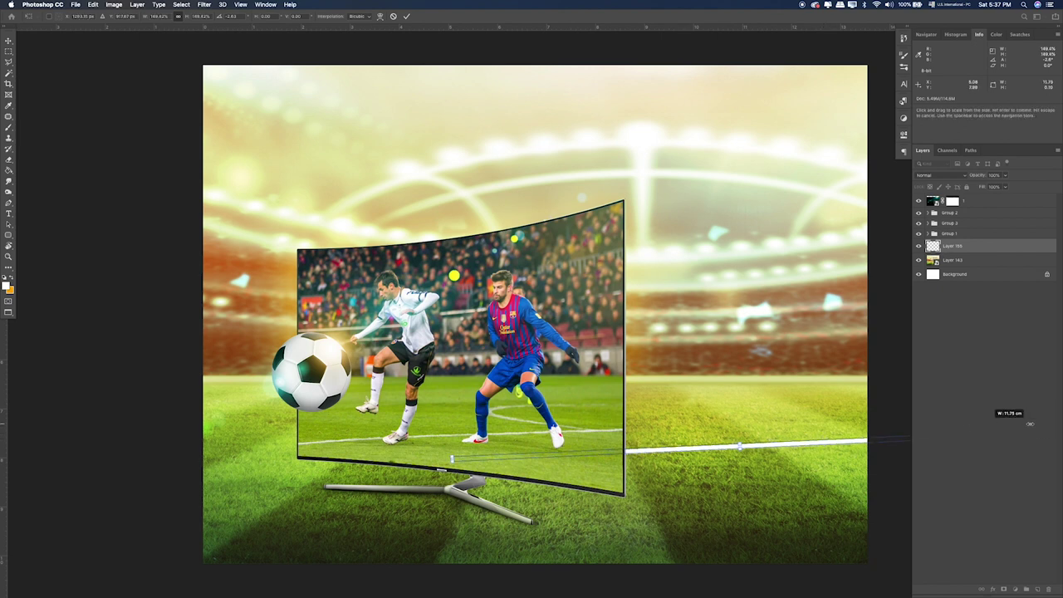
pyautogui.press('Return')
pyautogui.moveTo(835, 444); pyautogui.dragTo(504, 450)
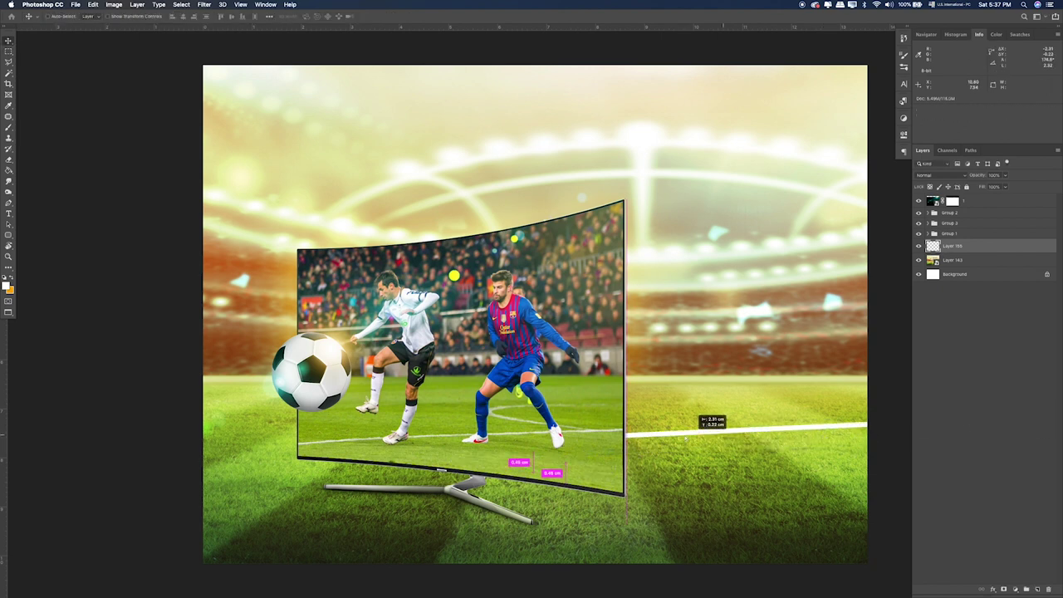
# Make the white line thinner, lengthen it rightward, and move it up into place
pyautogui.hotkey('ctrl', 't')
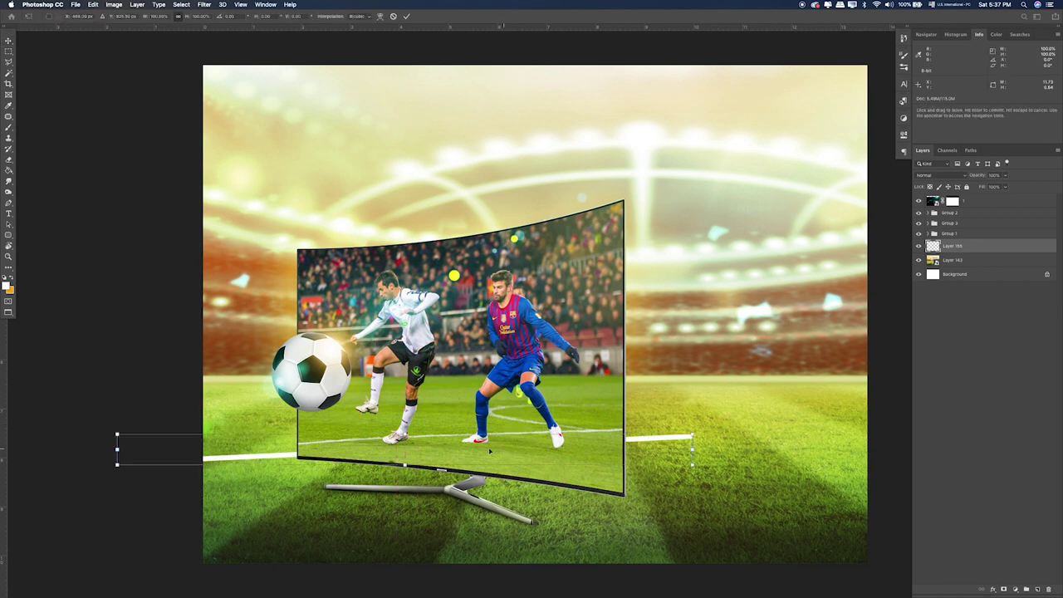
pyautogui.moveTo(404, 434); pyautogui.dragTo(404, 449)
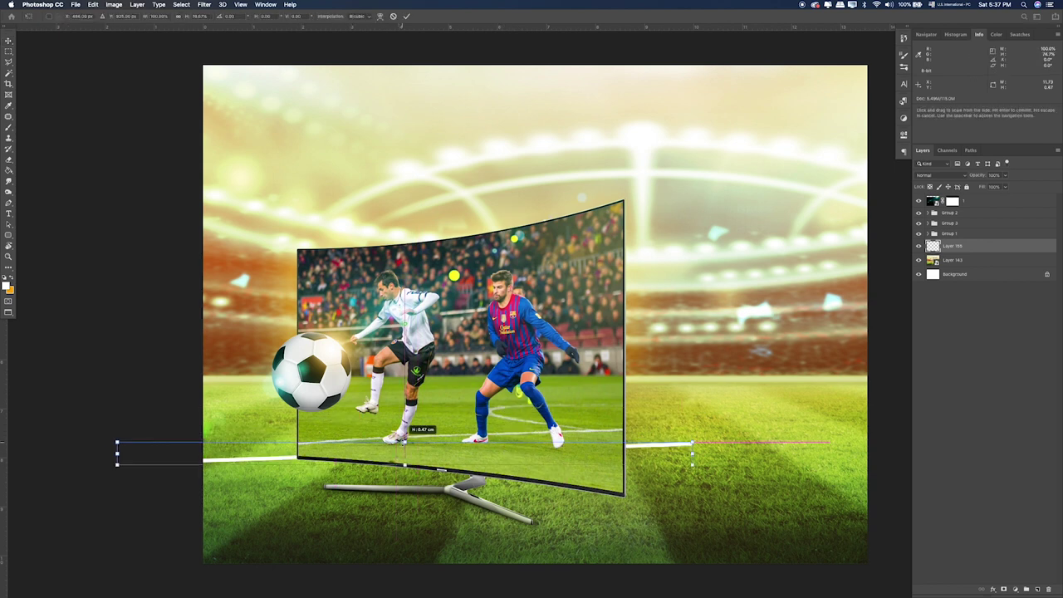
pyautogui.moveTo(405, 449); pyautogui.dragTo(404, 455)
pyautogui.moveTo(692, 458); pyautogui.dragTo(897, 426)
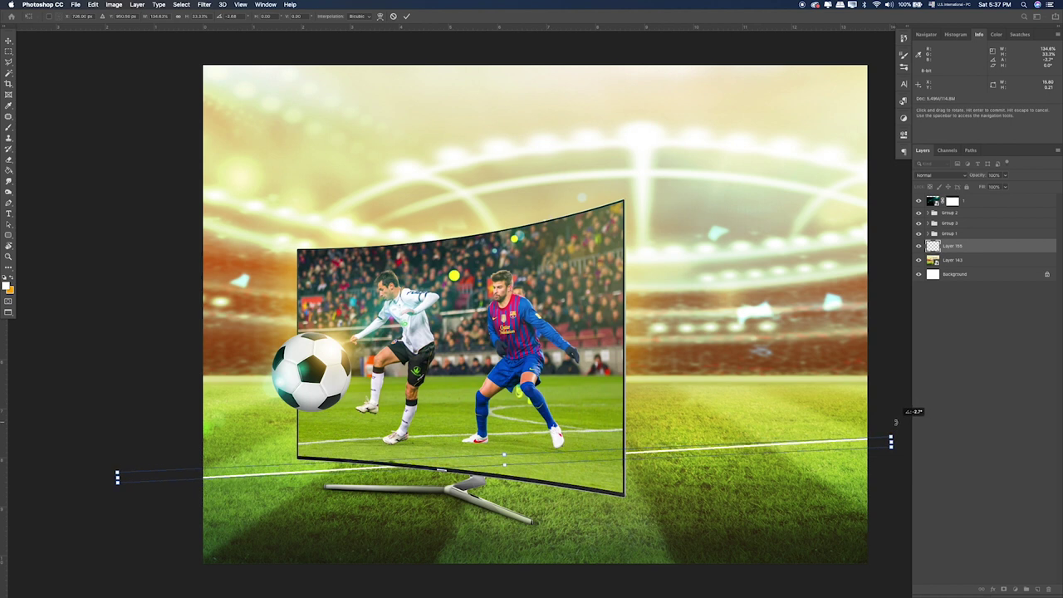
pyautogui.press('Return')
pyautogui.moveTo(804, 444); pyautogui.dragTo(651, 464)
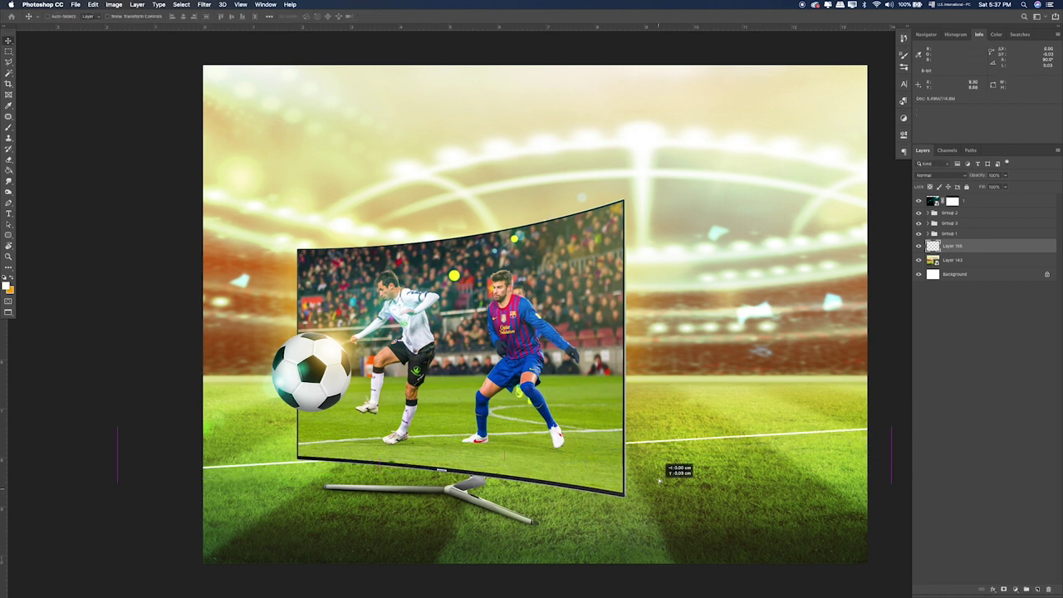
pyautogui.moveTo(651, 465); pyautogui.dragTo(652, 467)
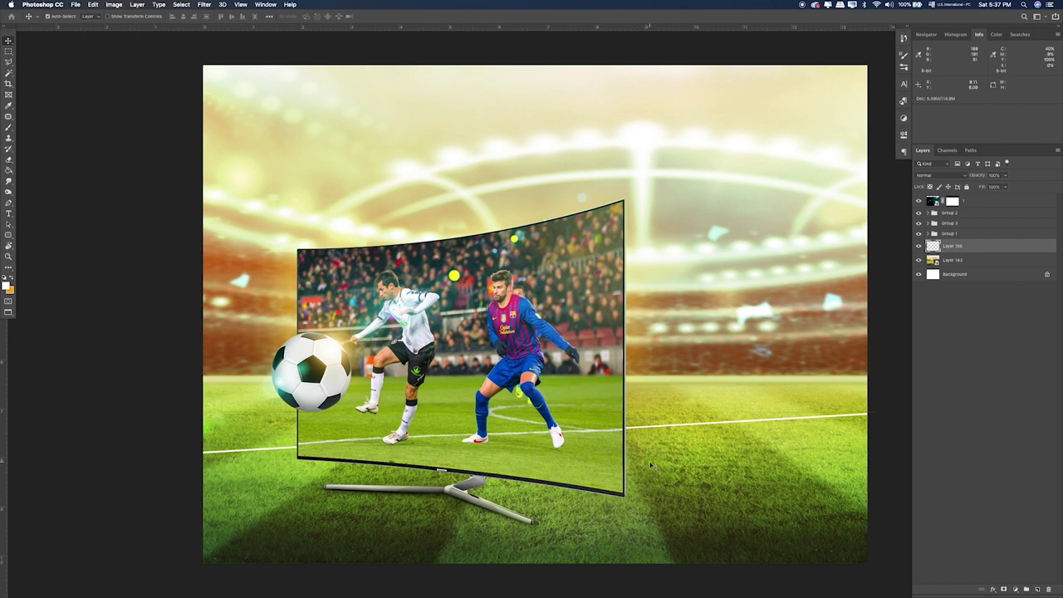
# Tilt the white line slightly clockwise in two passes and switch its blend mode to Screen
pyautogui.hotkey('ctrl', 't')
pyautogui.moveTo(102, 441); pyautogui.dragTo(97, 437)
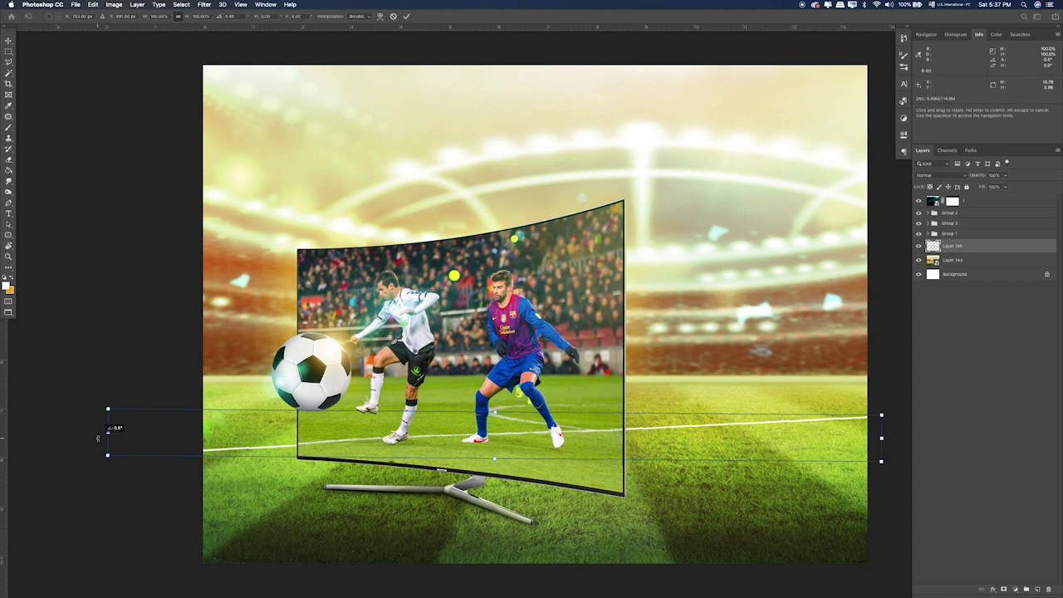
pyautogui.press('Return')
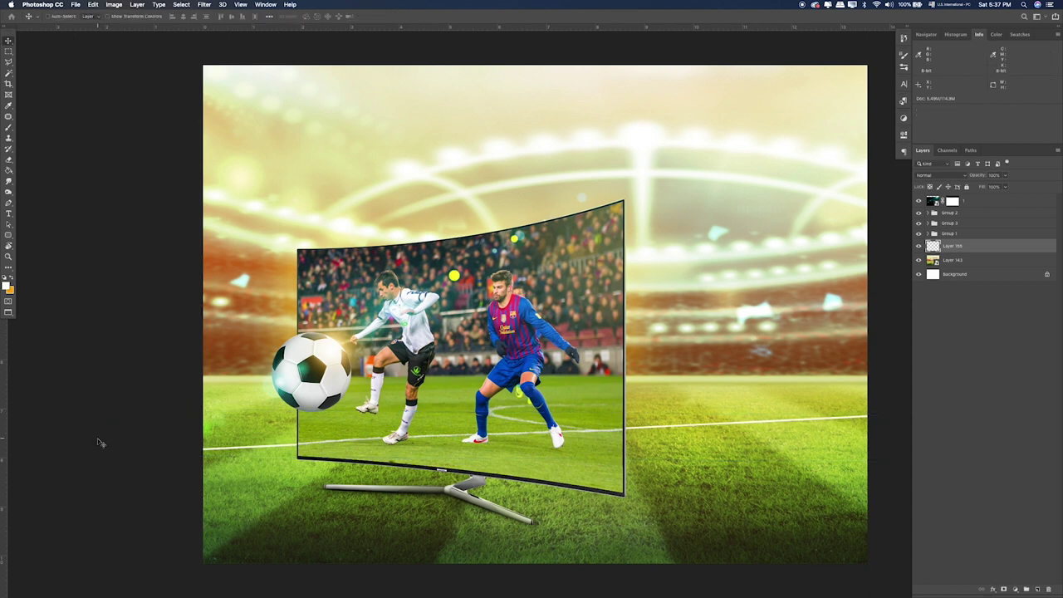
pyautogui.hotkey('ctrl', 't')
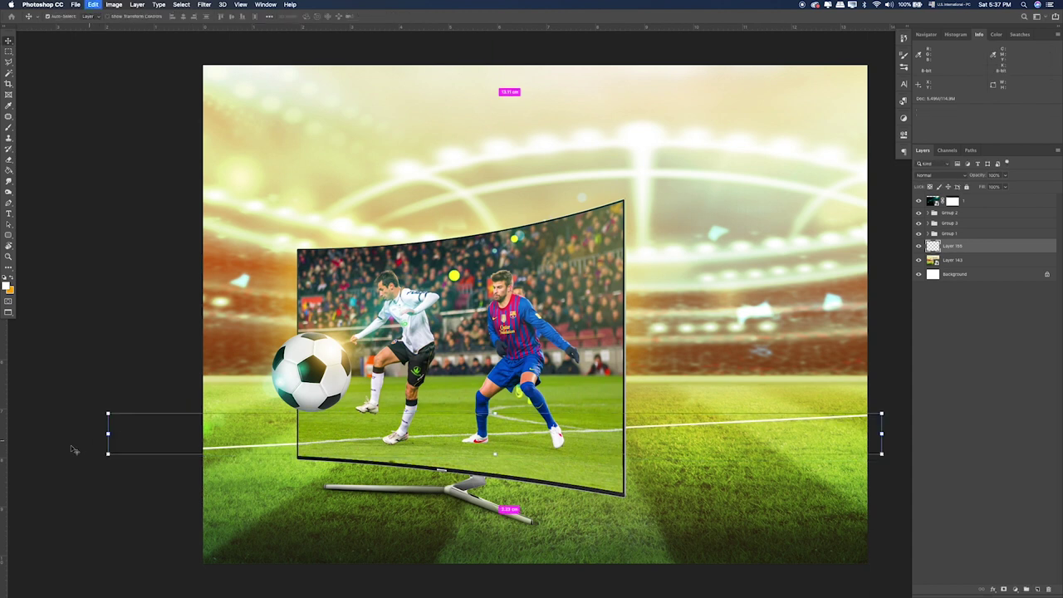
pyautogui.moveTo(84, 432); pyautogui.dragTo(82, 431)
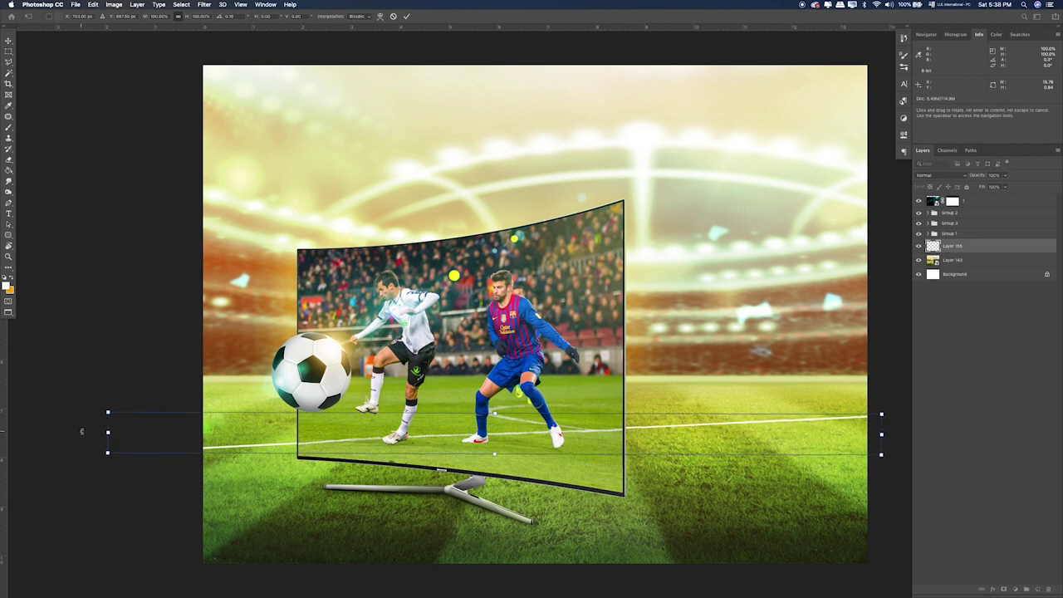
pyautogui.press('Return')
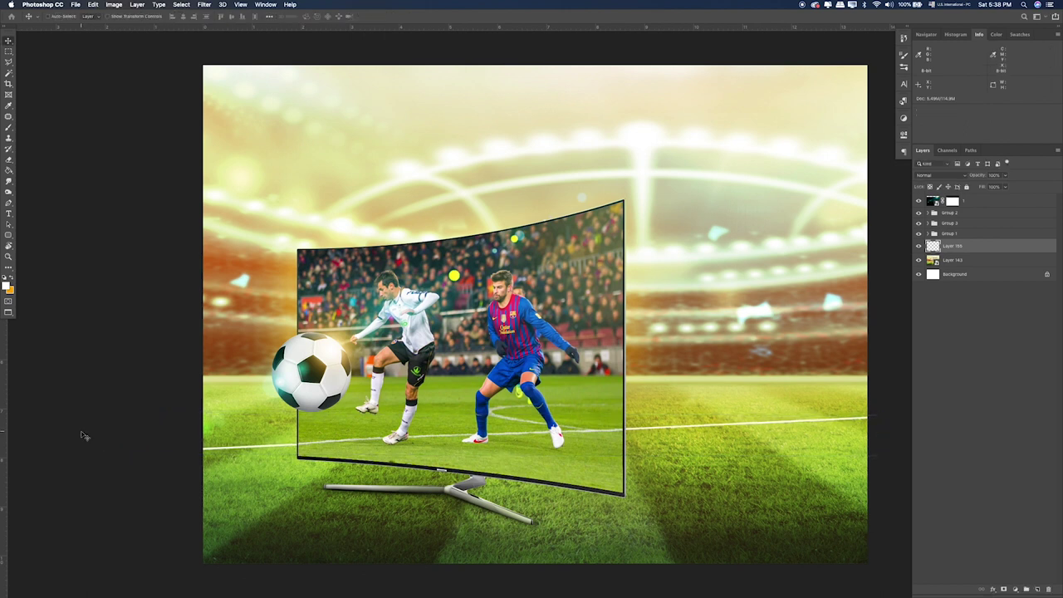
pyautogui.hotkey('shift', '+')
pyautogui.hotkey('shift', '+')
pyautogui.hotkey('shift', '+')
pyautogui.hotkey('shift', '+')
pyautogui.hotkey('shift', '+')
pyautogui.hotkey('shift', '+')
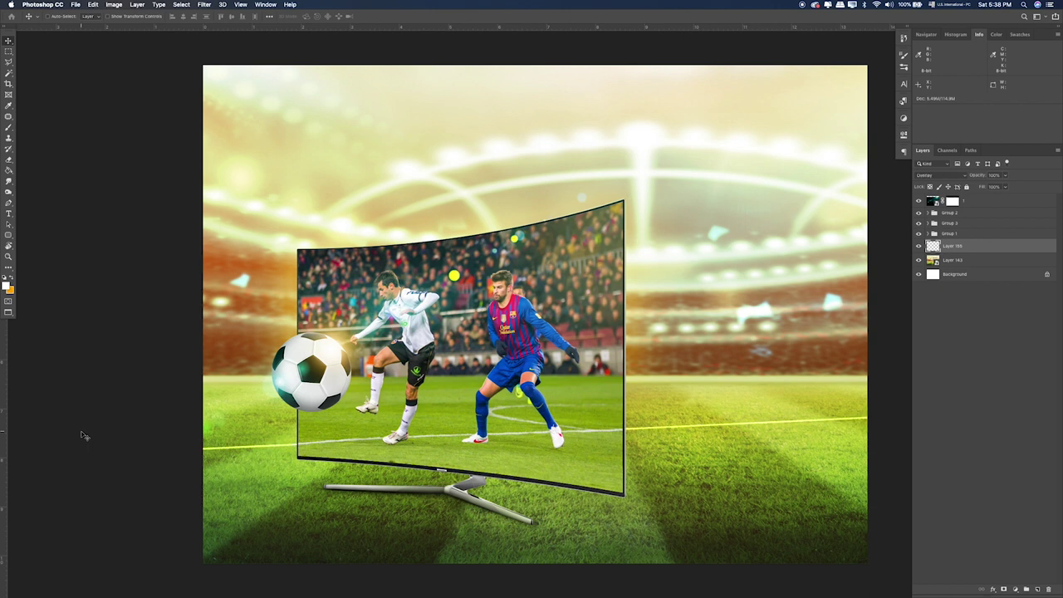
pyautogui.hotkey('shift', '+')
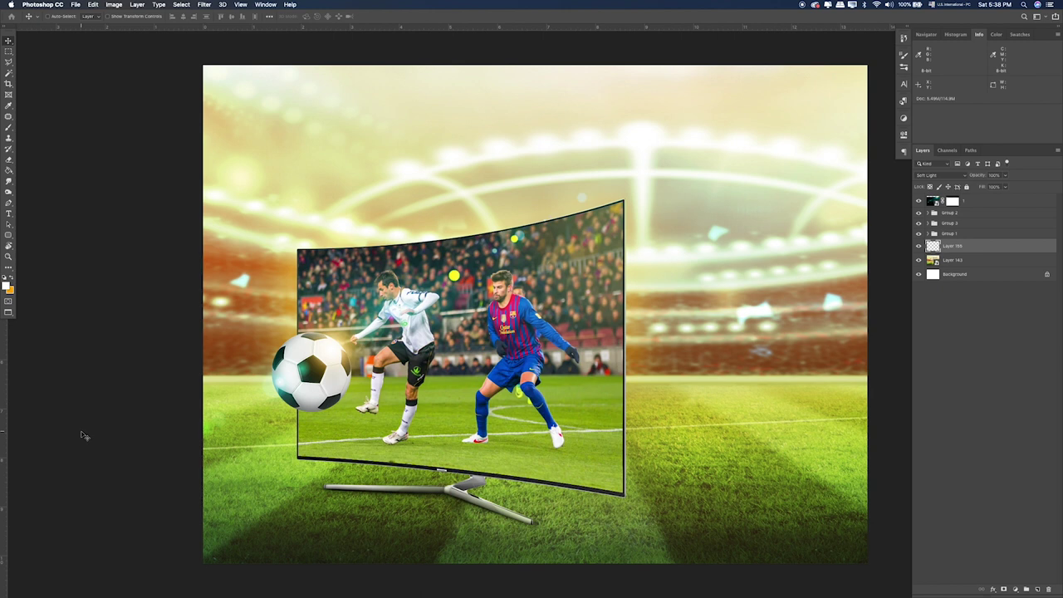
# Set the line to Hard Light and soften it with a 3.1 px Gaussian Blur
pyautogui.hotkey('shift', '+')
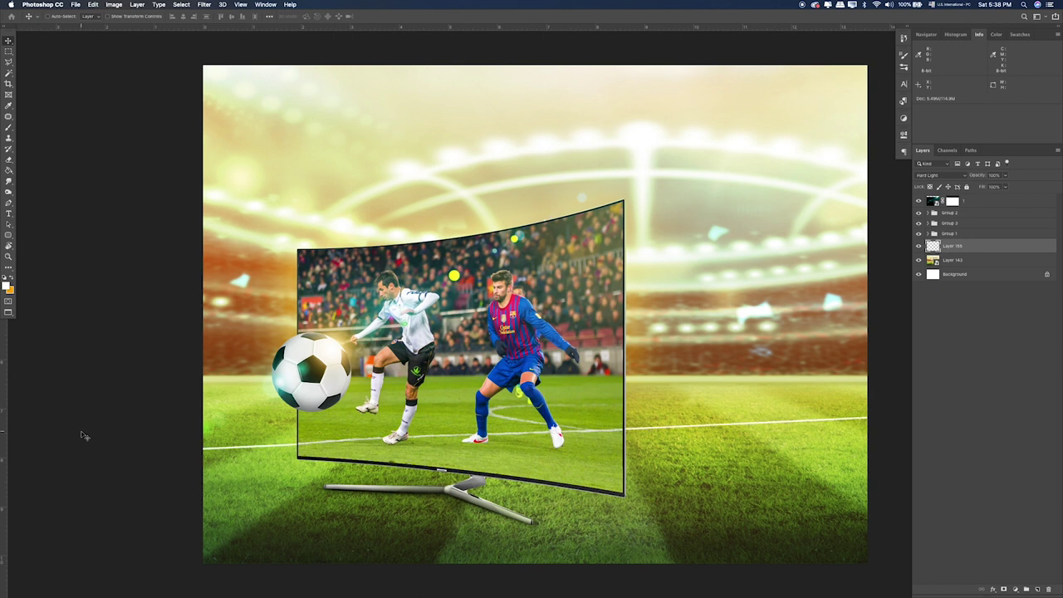
pyautogui.click(204, 4)
pyautogui.moveTo(208, 103)
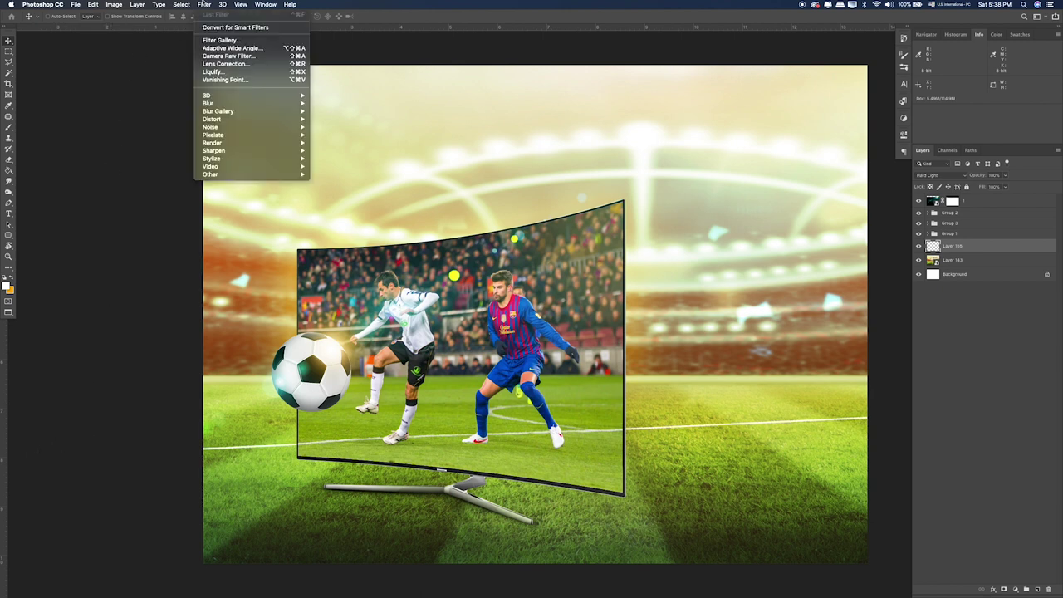
pyautogui.click(346, 136)
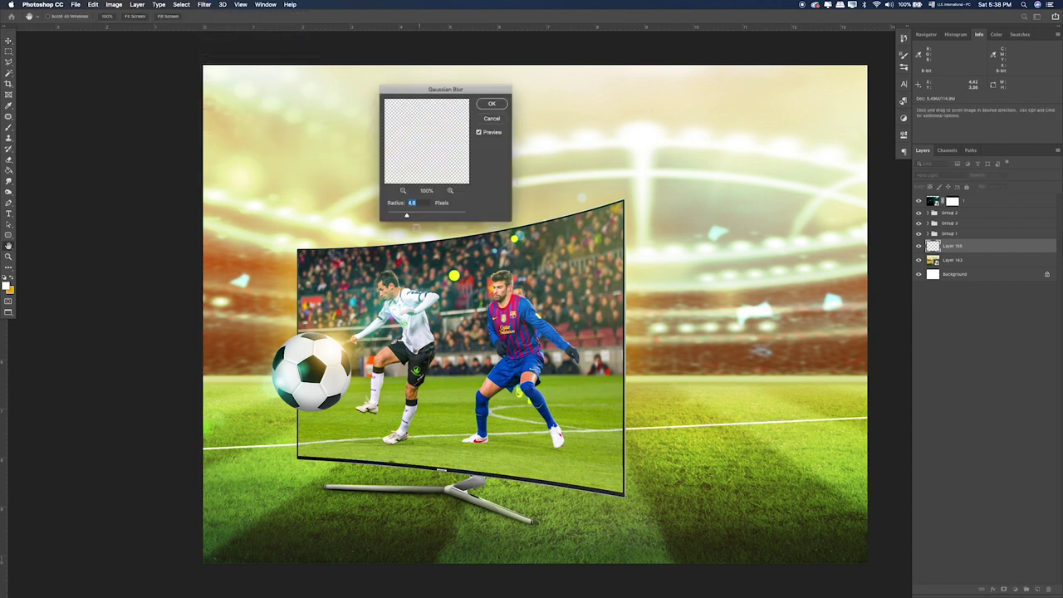
pyautogui.moveTo(405, 217); pyautogui.dragTo(400, 217)
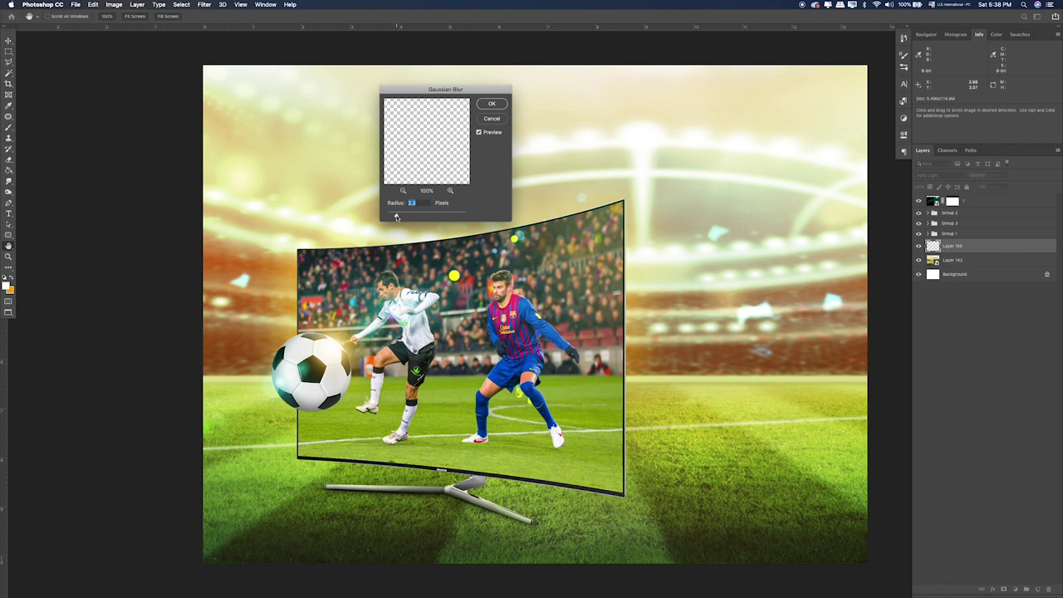
pyautogui.press('Return')
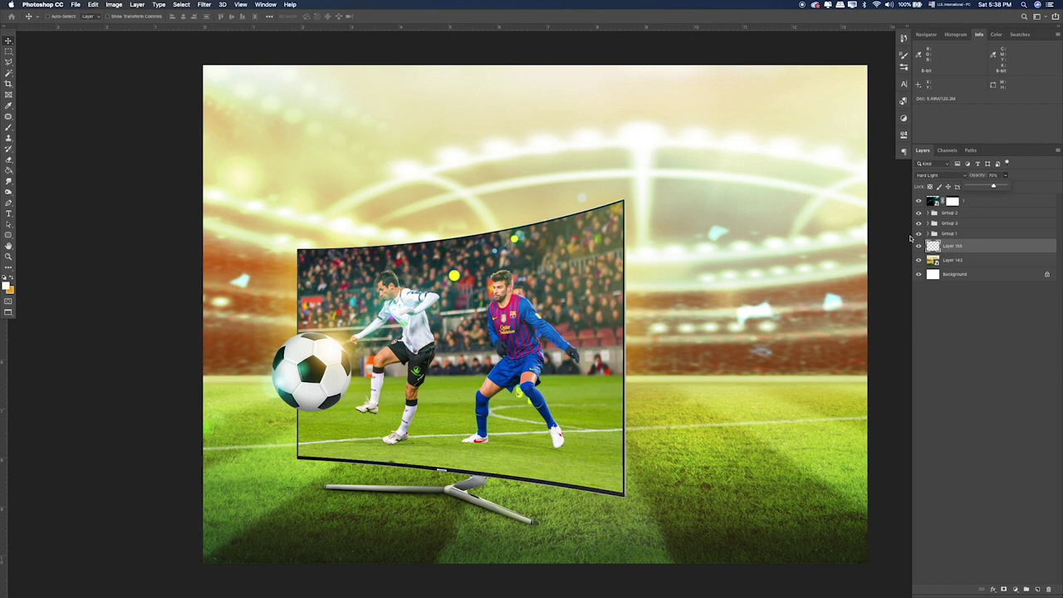
# Select the top layer named 1 and add a new empty layer above it
pyautogui.click(990, 206)
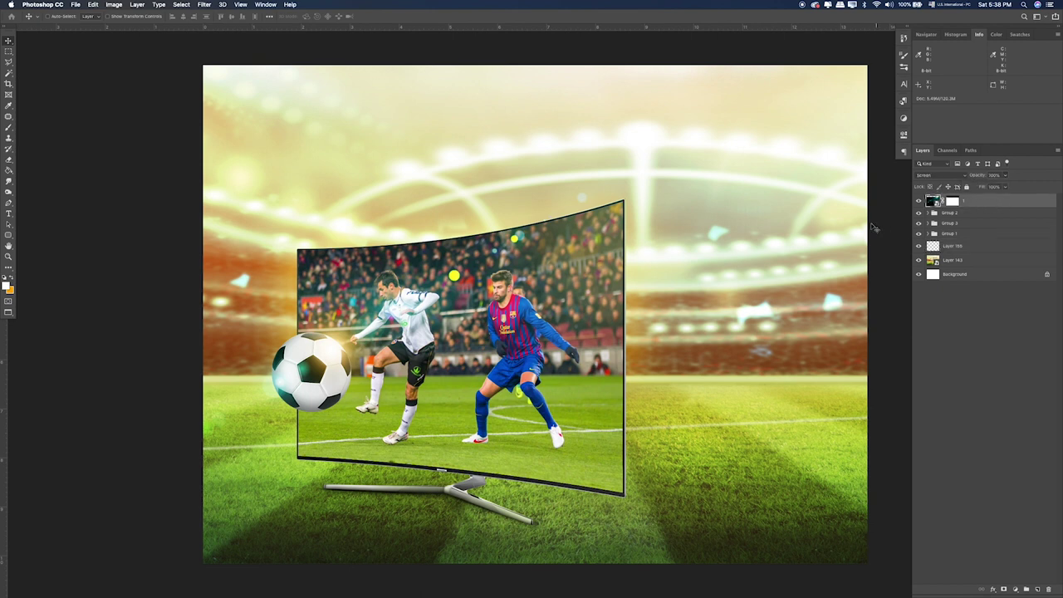
pyautogui.moveTo(797, 225); pyautogui.dragTo(728, 229)
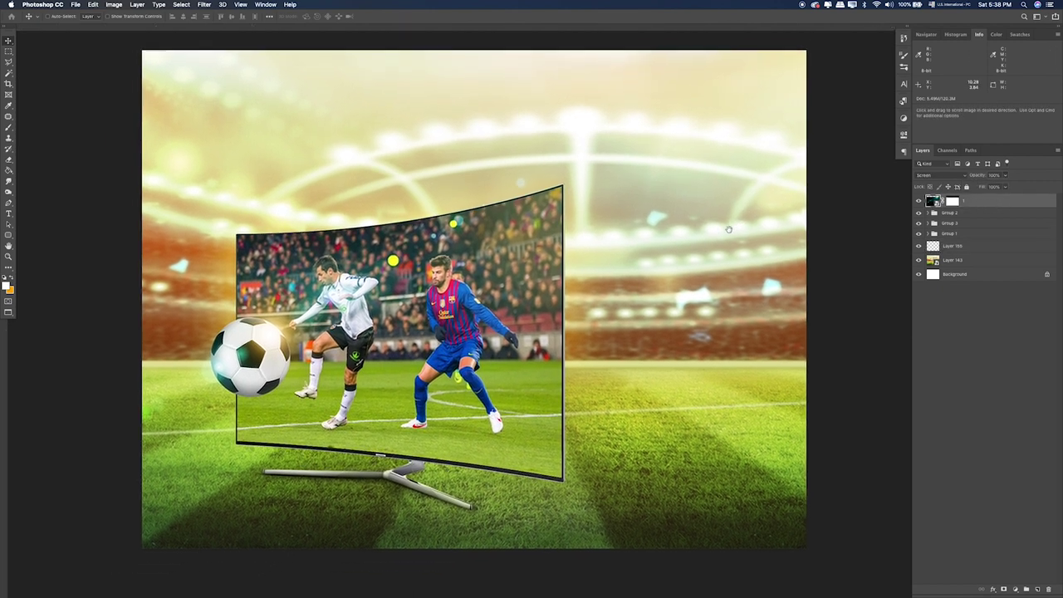
pyautogui.press('super+r')
pyautogui.press('super+Tab')
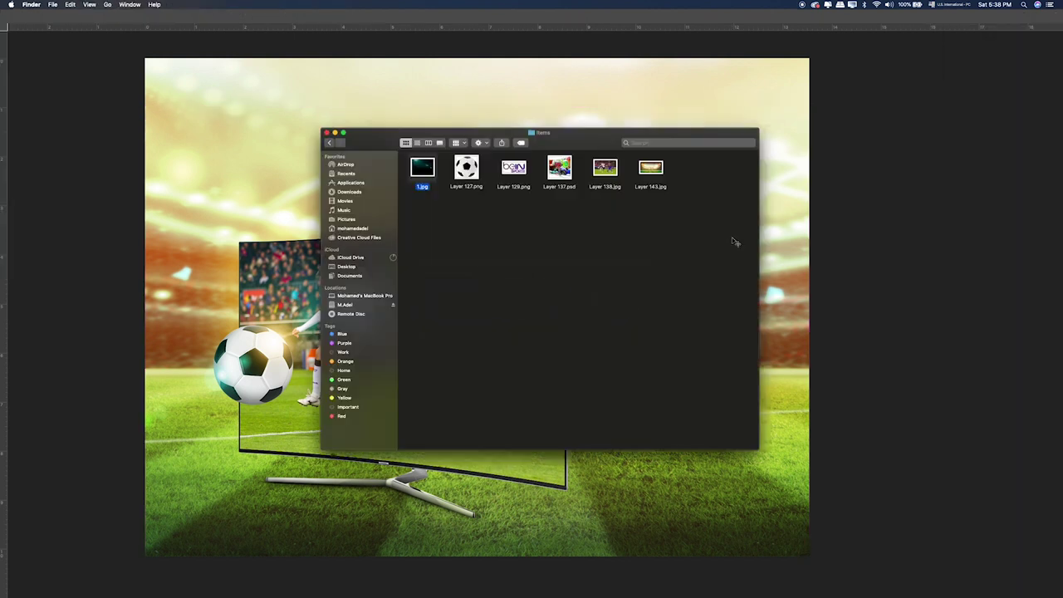
pyautogui.press('super+Tab')
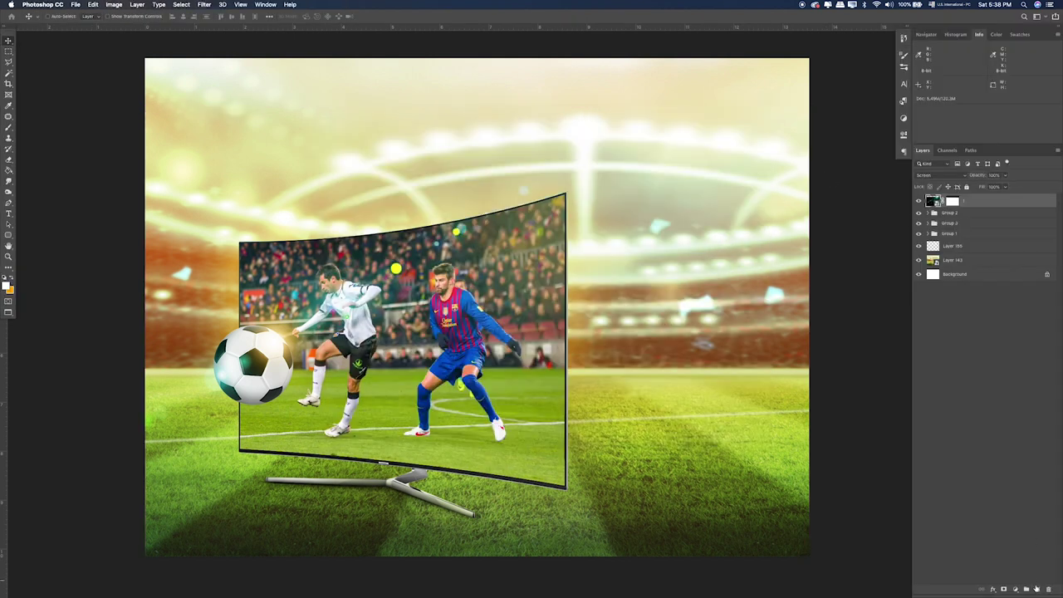
pyautogui.click(1036, 588)
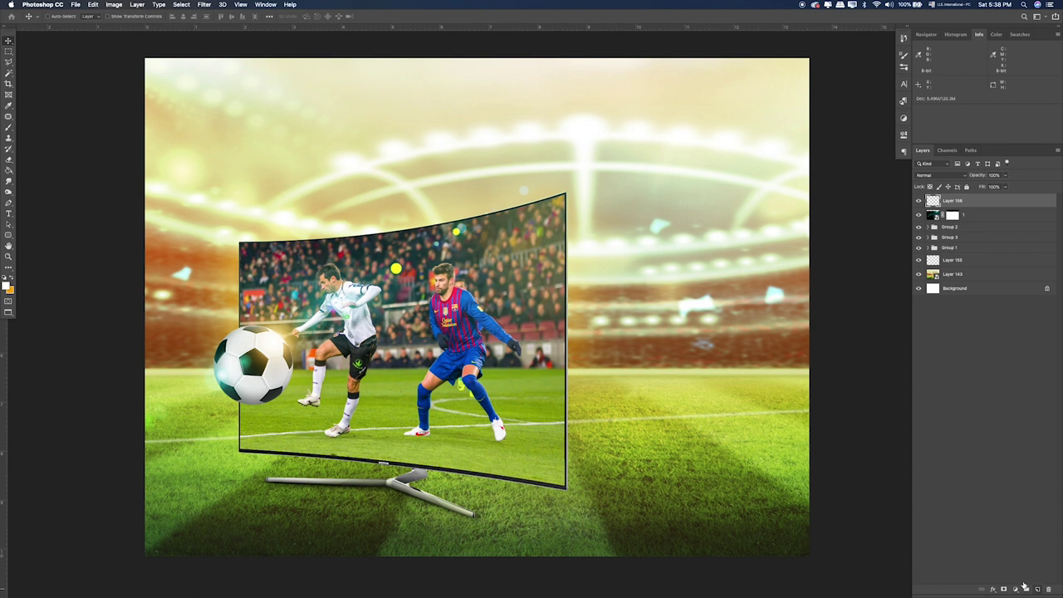
# Paint a soft orange glow near the TV's right edge on a Screen-blended layer
pyautogui.click(9, 129)
pyautogui.press(']')
pyautogui.press(']')
pyautogui.press(']')
pyautogui.click(564, 254)
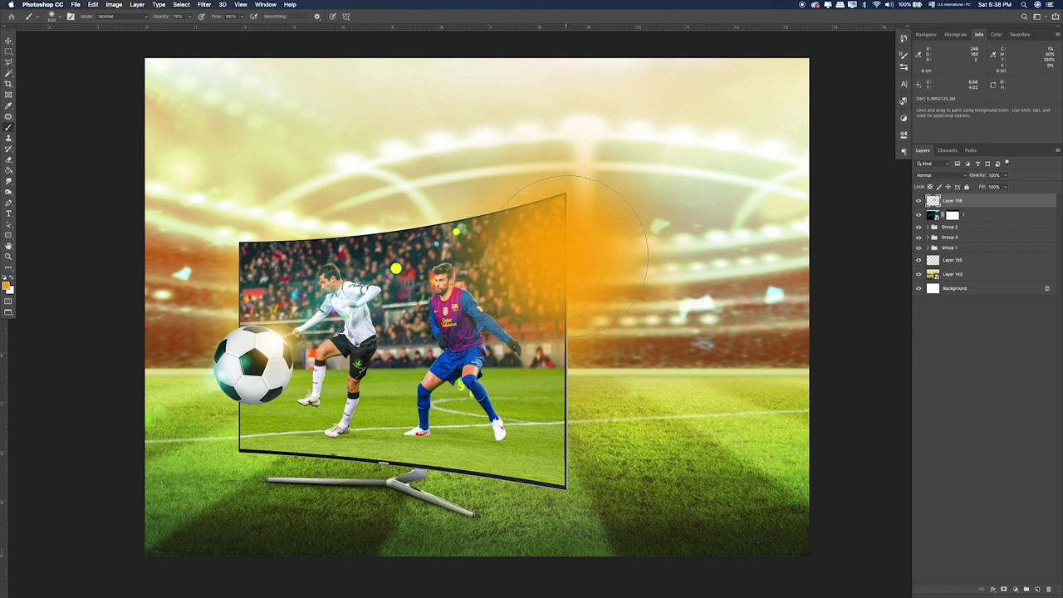
pyautogui.click(943, 175)
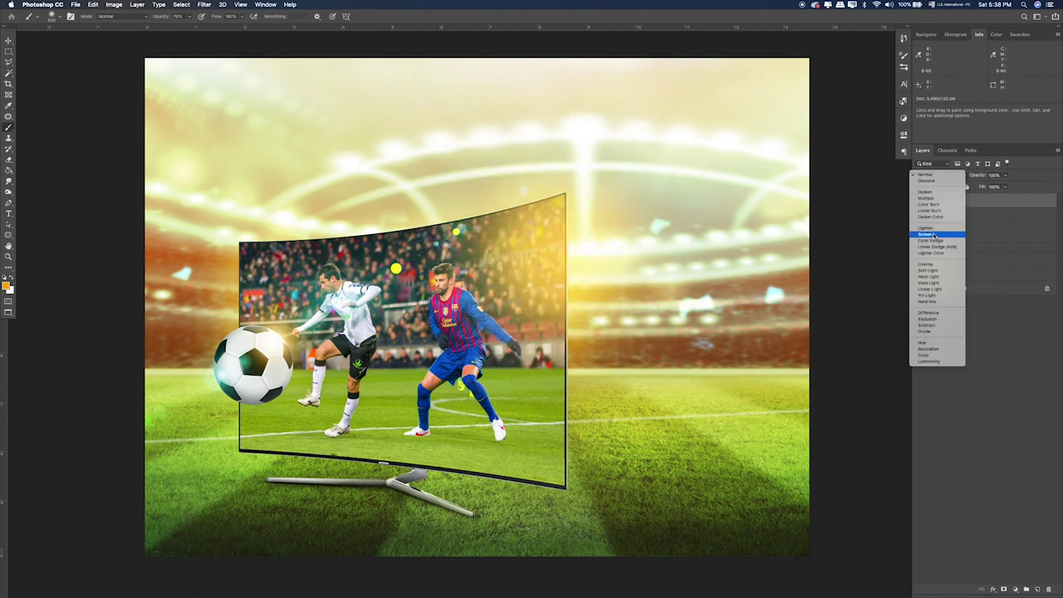
pyautogui.click(933, 235)
# Move the glow over the TV's corner, scale it to about 143%, and add a new layer above layer 1
pyautogui.press('v')
pyautogui.moveTo(576, 307); pyautogui.dragTo(584, 254)
pyautogui.hotkey('ctrl', 't')
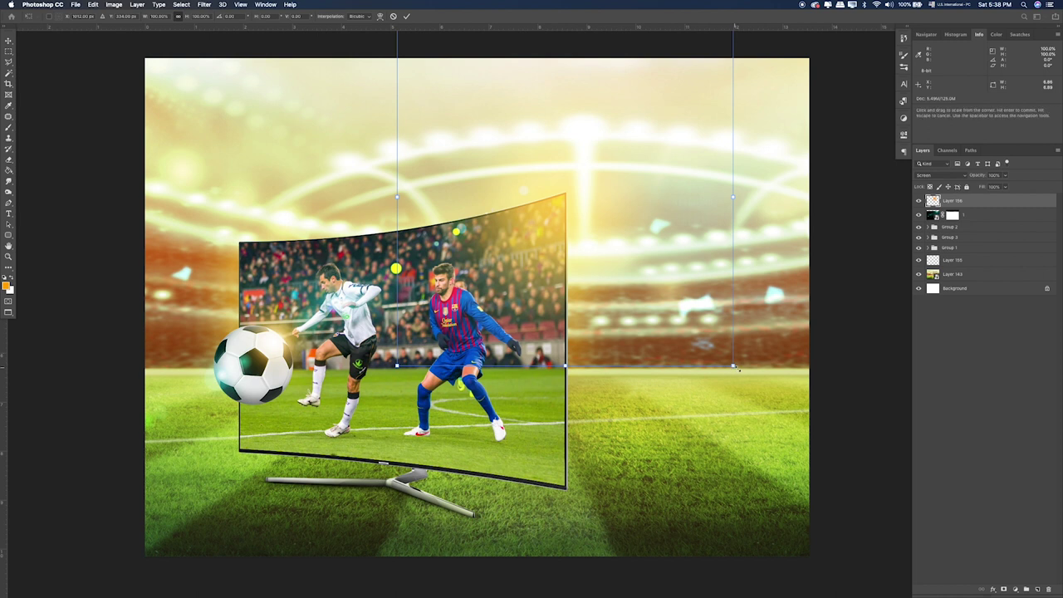
pyautogui.moveTo(733, 366); pyautogui.dragTo(823, 425)
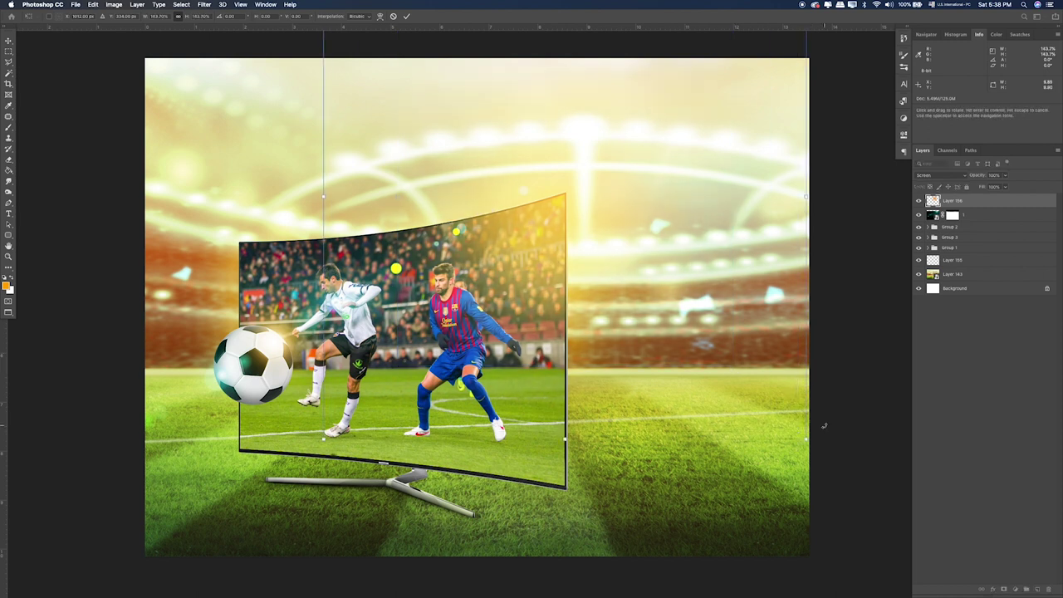
pyautogui.press('Return')
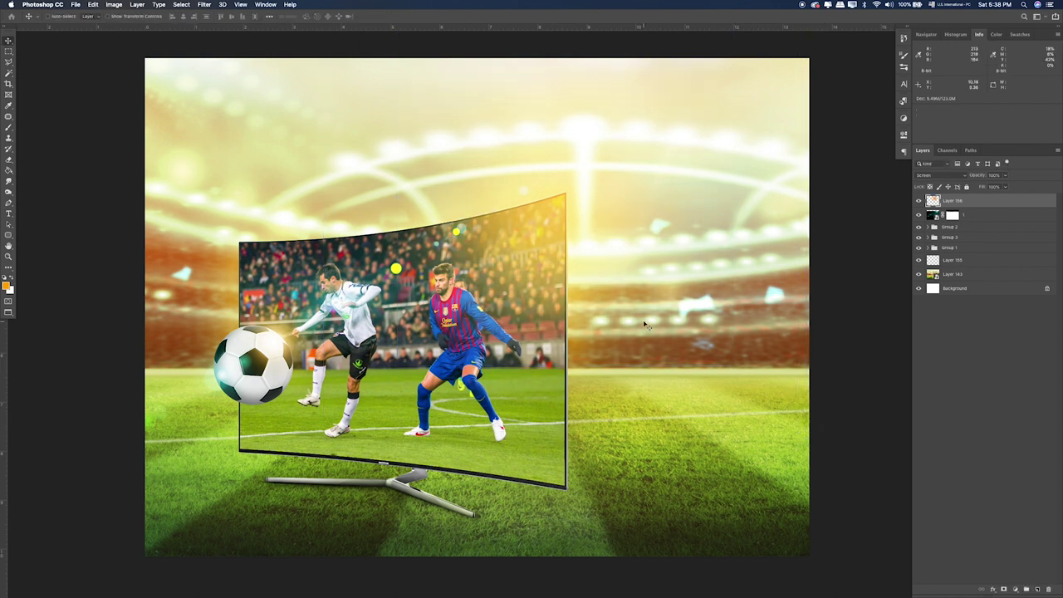
pyautogui.click(992, 216)
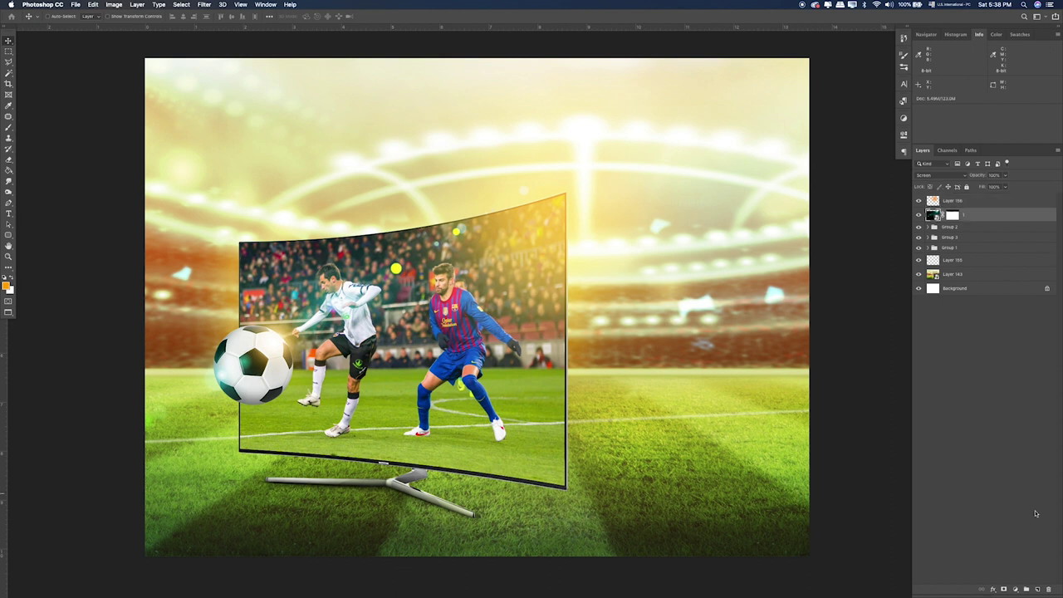
pyautogui.click(1038, 588)
# Fill Layer 157 with orange and blend it in Soft Light at 23% opacity
pyautogui.press('g')
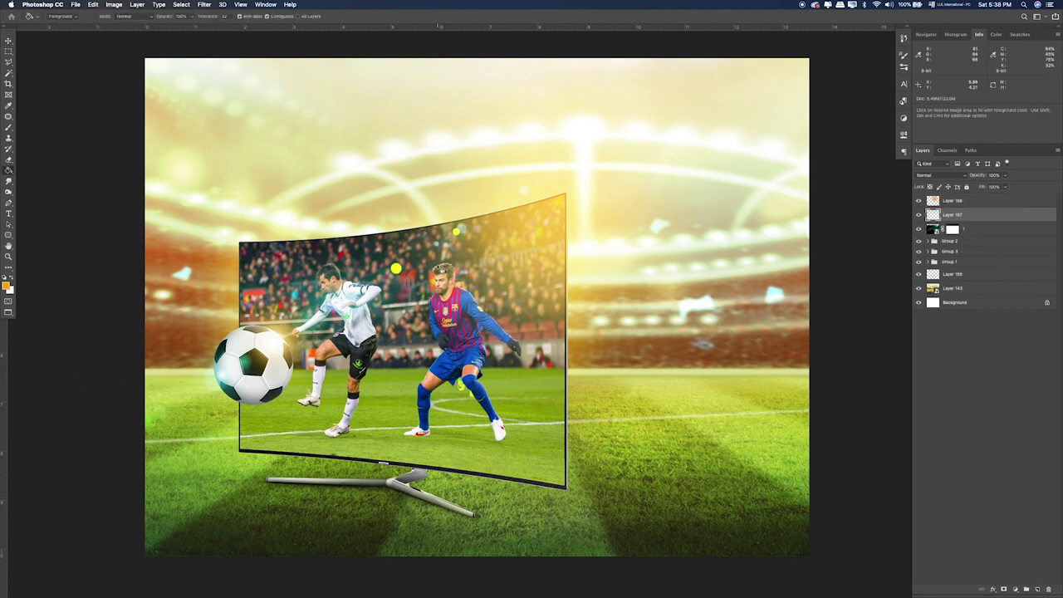
pyautogui.click(557, 337)
pyautogui.press('v')
pyautogui.hotkey('shift', '+')
pyautogui.hotkey('shift', '+')
pyautogui.hotkey('shift', '+')
pyautogui.hotkey('shift', '+')
pyautogui.hotkey('shift', '+')
pyautogui.hotkey('shift', '+')
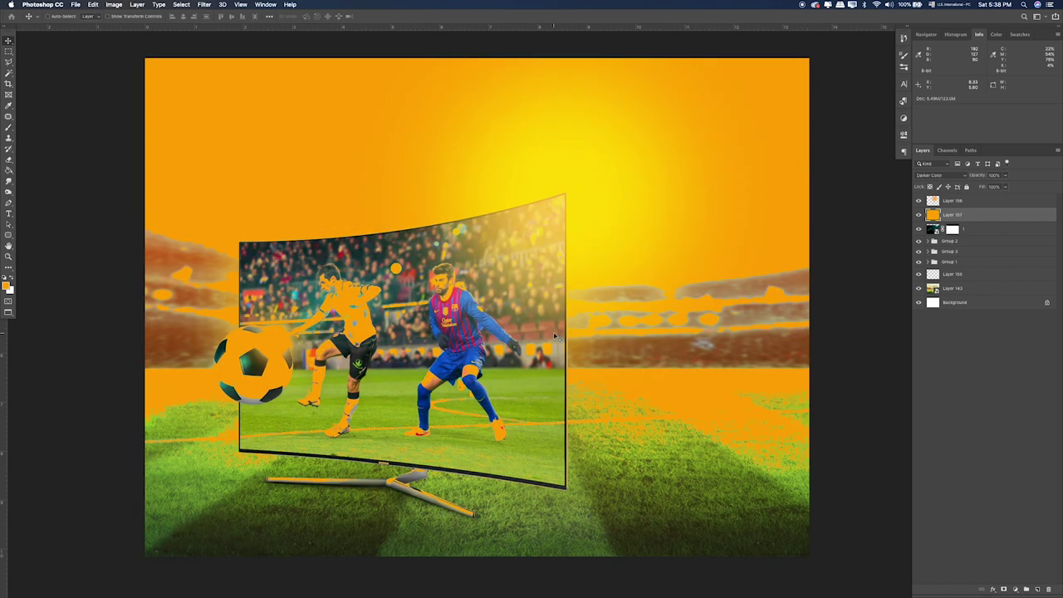
pyautogui.hotkey('shift', '+')
pyautogui.hotkey('shift', '+')
pyautogui.hotkey('shift', '+')
pyautogui.hotkey('shift', '+')
pyautogui.hotkey('shift', '+')
pyautogui.hotkey('shift', '+')
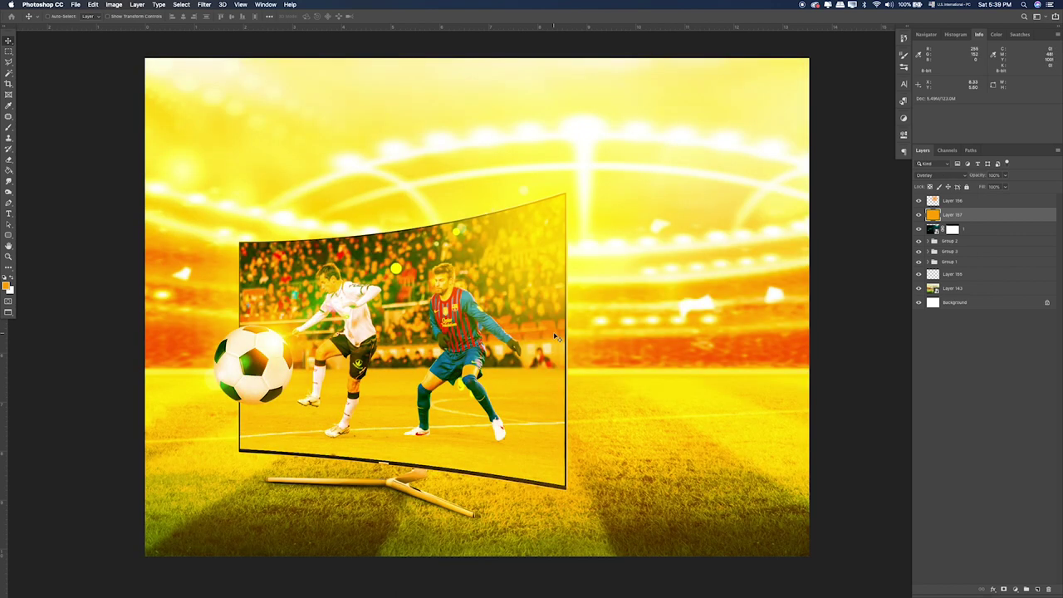
pyautogui.hotkey('shift', '+')
pyautogui.hotkey('shift', '+')
pyautogui.hotkey('shift', '-')
pyautogui.click(1003, 176)
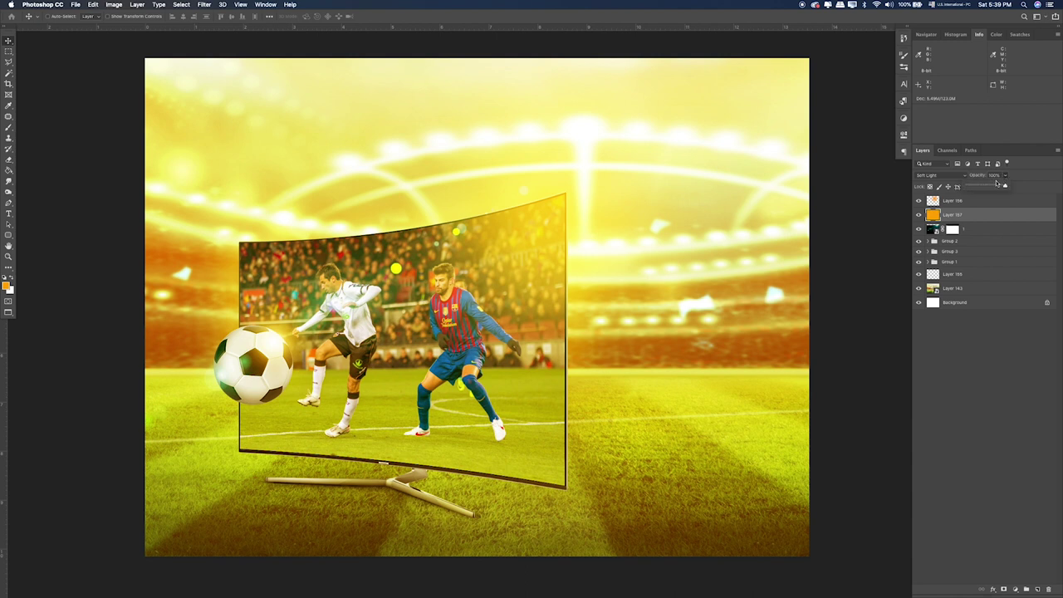
pyautogui.moveTo(983, 187); pyautogui.dragTo(982, 187)
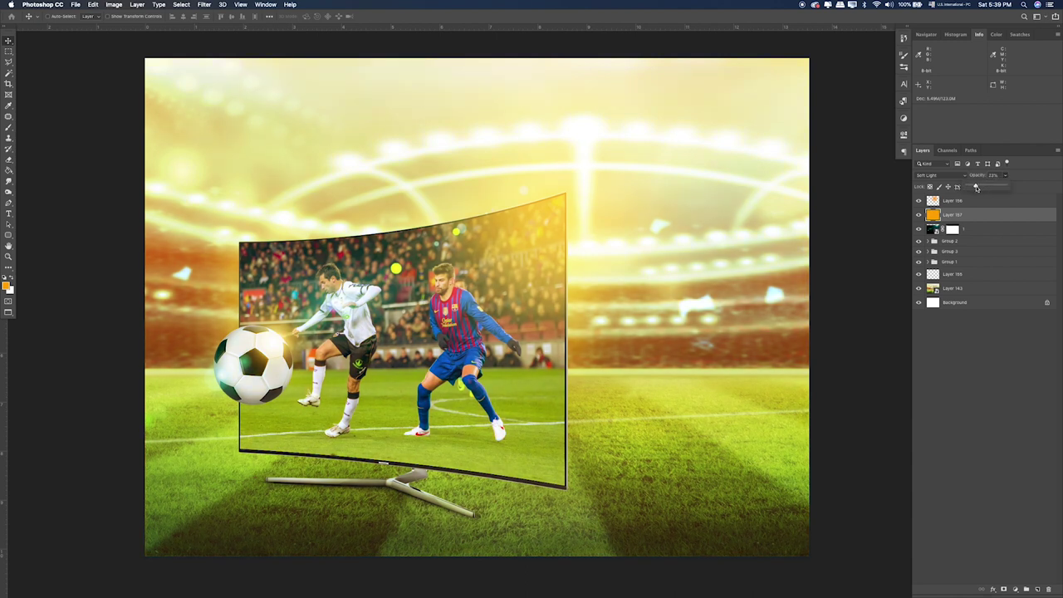
pyautogui.click(923, 221)
# Compare with the orange layer hidden, then stamp visible layers into merged Layer 158 for Camera Raw
pyautogui.press('e')
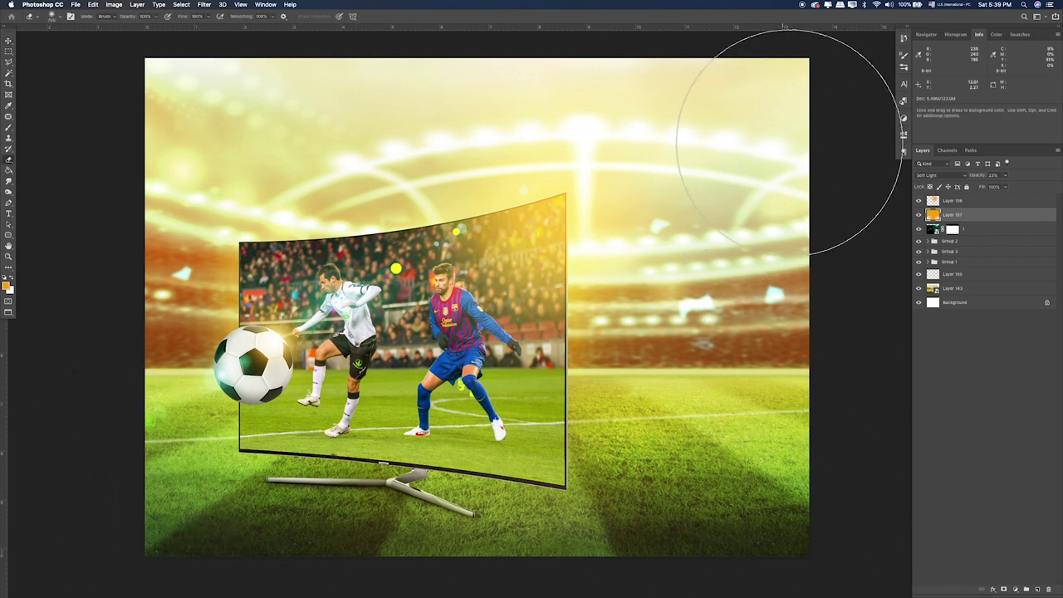
pyautogui.click(918, 214)
pyautogui.click(918, 214)
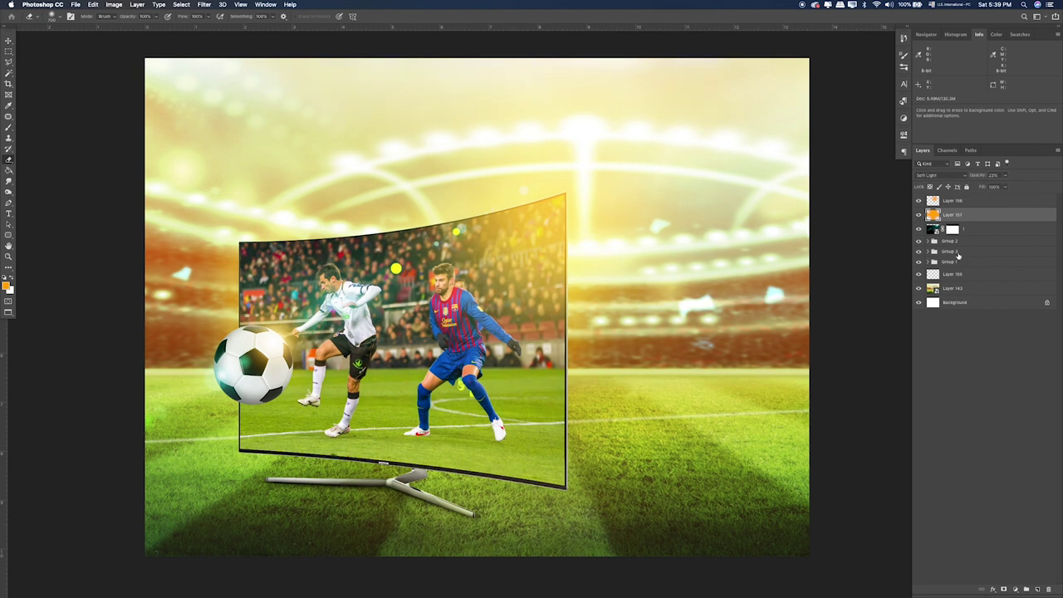
pyautogui.click(970, 201)
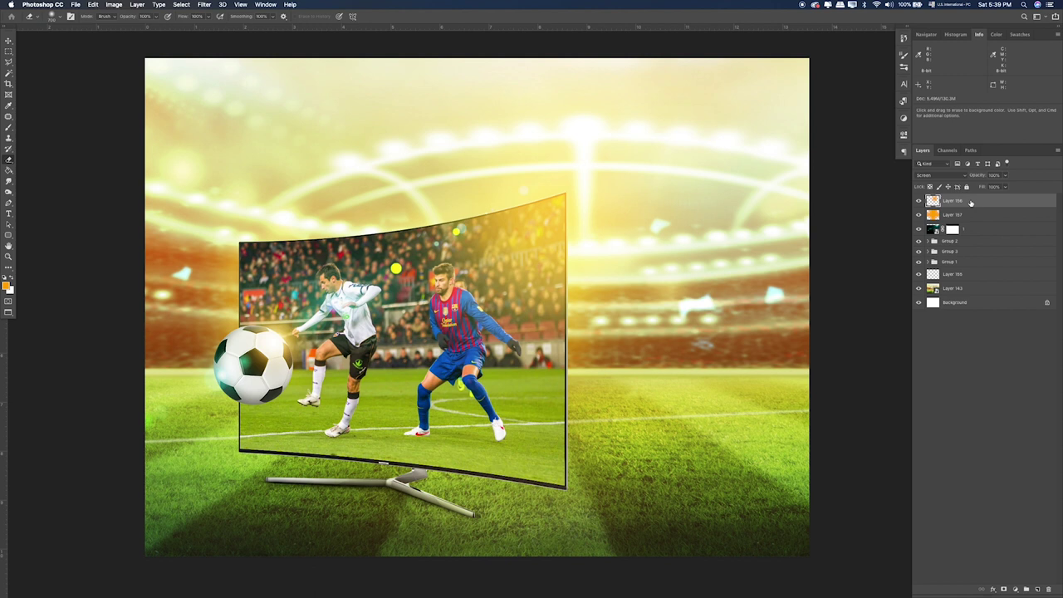
pyautogui.press('alt+shift+super+e')
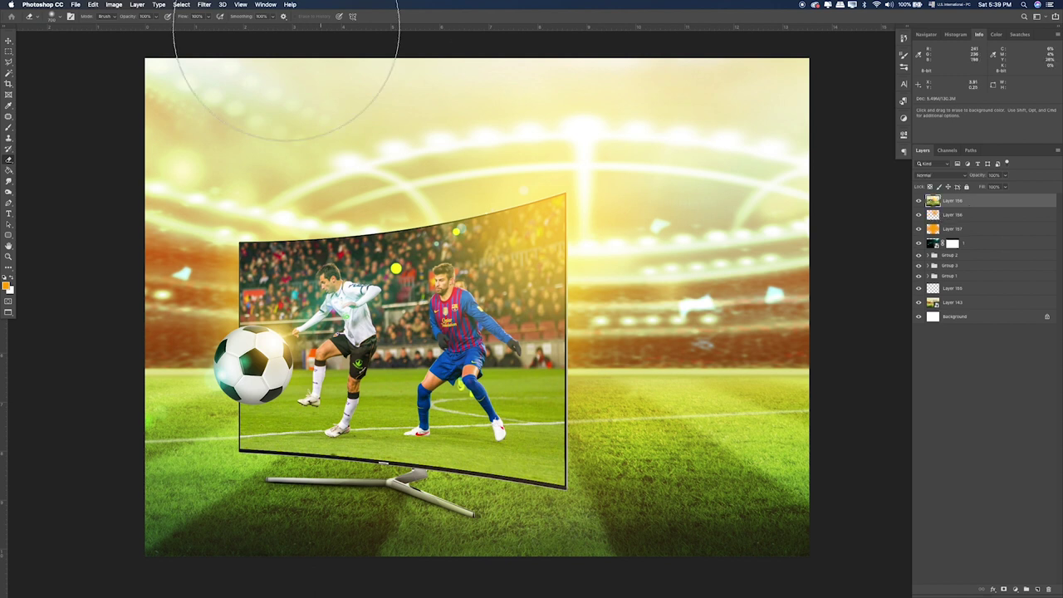
pyautogui.click(204, 4)
pyautogui.click(226, 57)
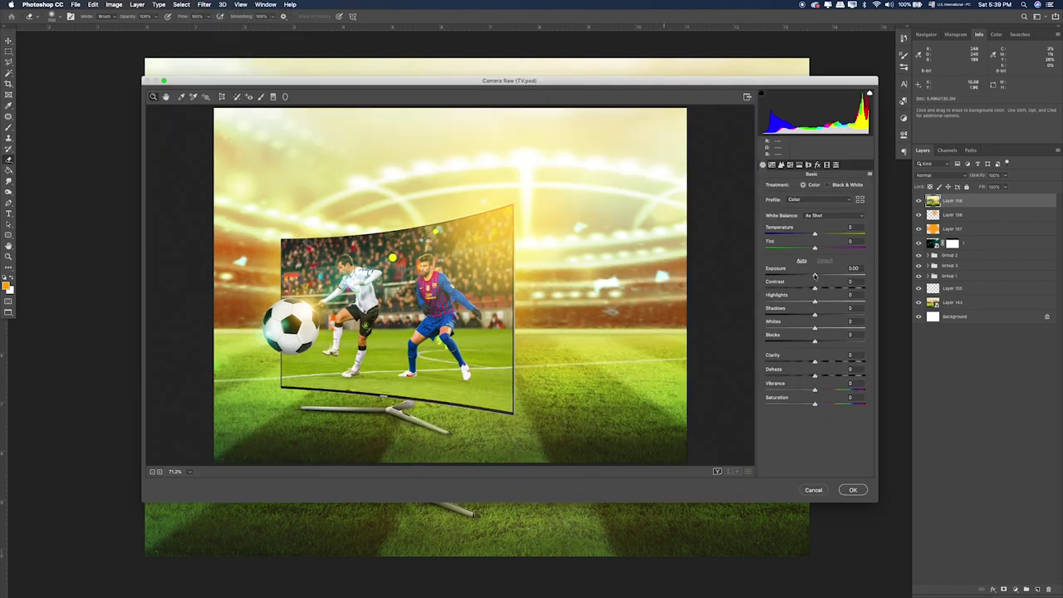
# Add contrast, warm the temperature, boost vibrance and deepen the blacks in Basic
pyautogui.moveTo(812, 284)
pyautogui.mouseDown()
pyautogui.moveTo(818, 294)
pyautogui.moveTo(795, 302)
pyautogui.moveTo(811, 317)
pyautogui.mouseUp()
pyautogui.moveTo(813, 236); pyautogui.dragTo(816, 235)
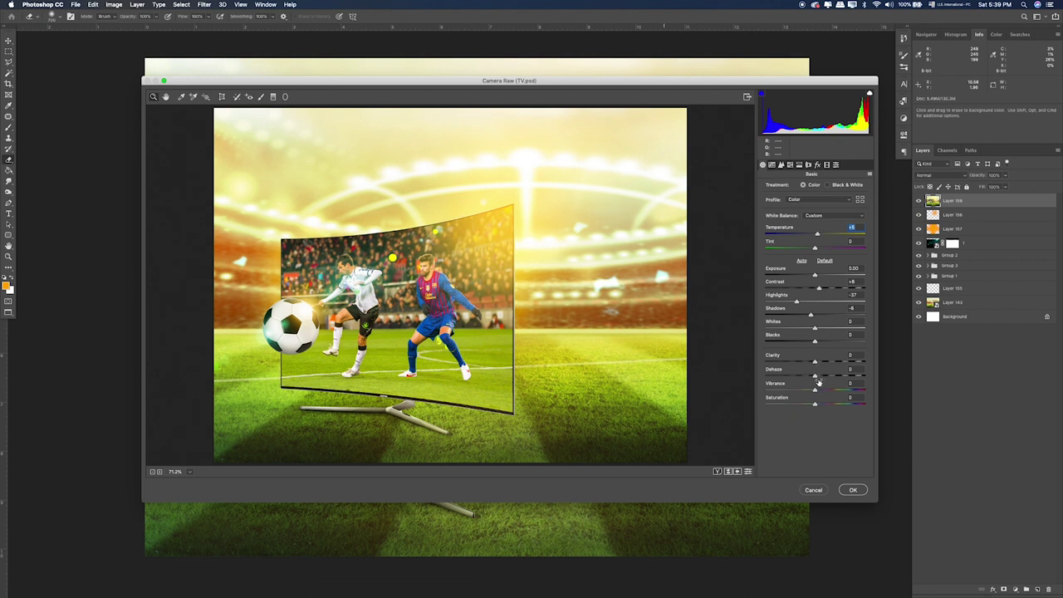
pyautogui.moveTo(814, 390); pyautogui.dragTo(817, 391)
pyautogui.moveTo(814, 341); pyautogui.dragTo(804, 341)
# Brighten and saturate the oranges and shift their hue to -7 toward red
pyautogui.click(790, 164)
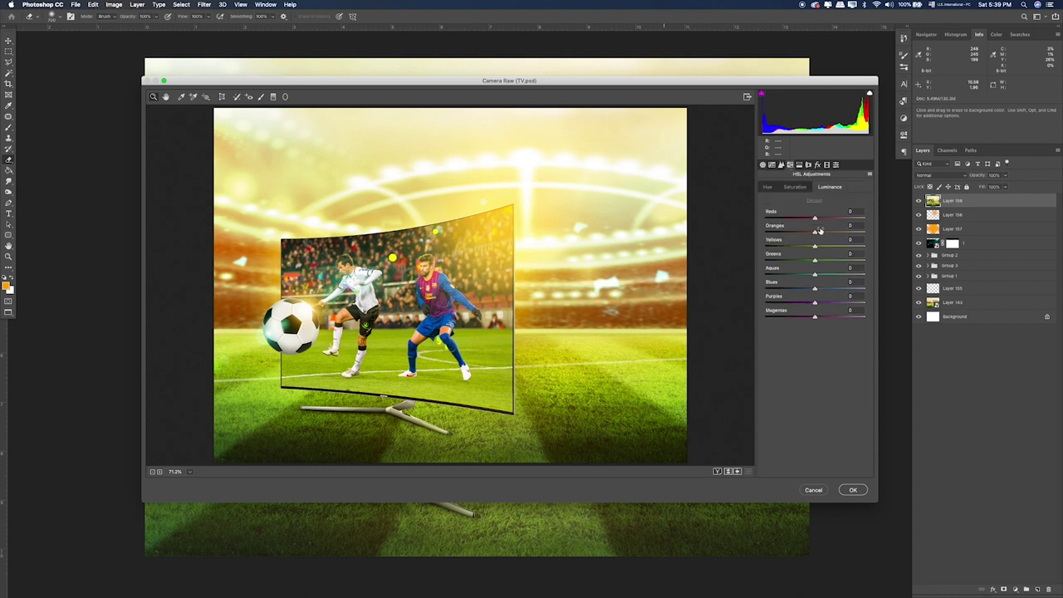
pyautogui.moveTo(813, 232); pyautogui.dragTo(820, 232)
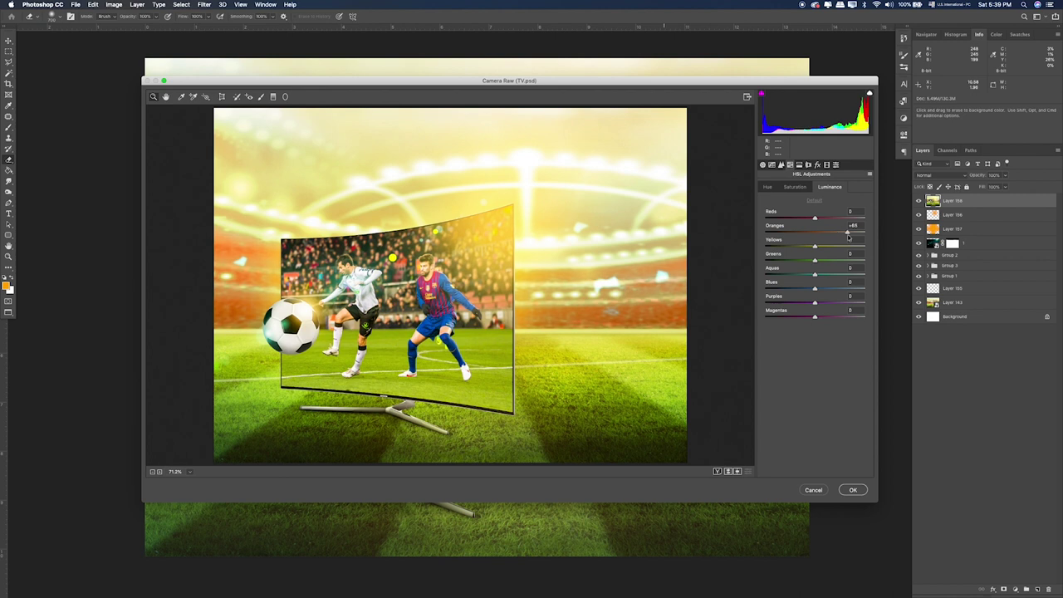
pyautogui.click(795, 186)
pyautogui.moveTo(815, 233); pyautogui.dragTo(828, 233)
pyautogui.click(823, 236)
pyautogui.click(768, 186)
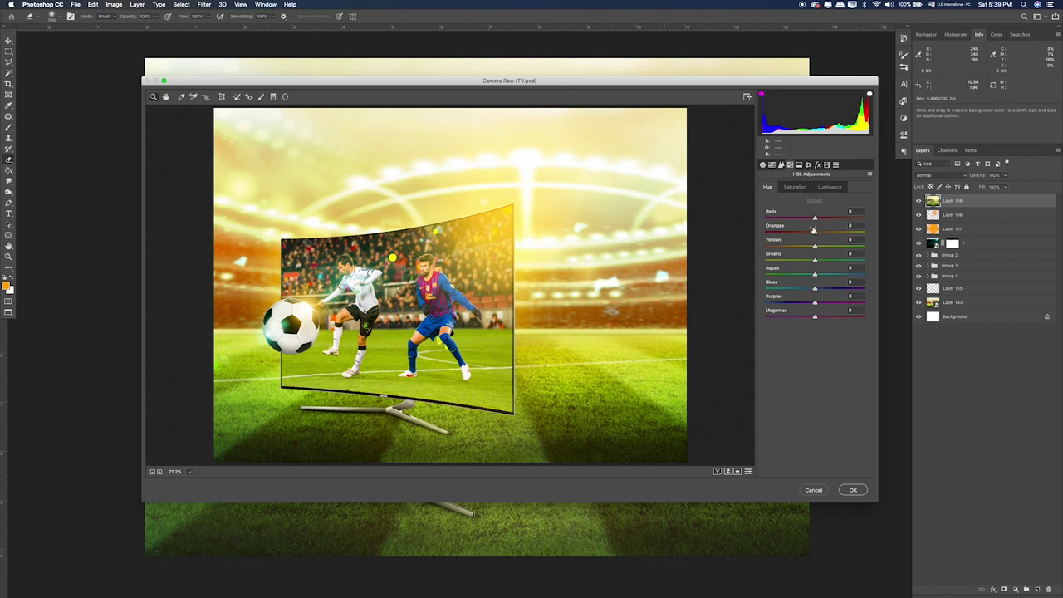
pyautogui.moveTo(813, 232); pyautogui.dragTo(808, 234)
# Sharpen to amount 49, add a -8 post-crop vignette, and apply the Camera Raw edits
pyautogui.click(781, 165)
pyautogui.click(795, 201)
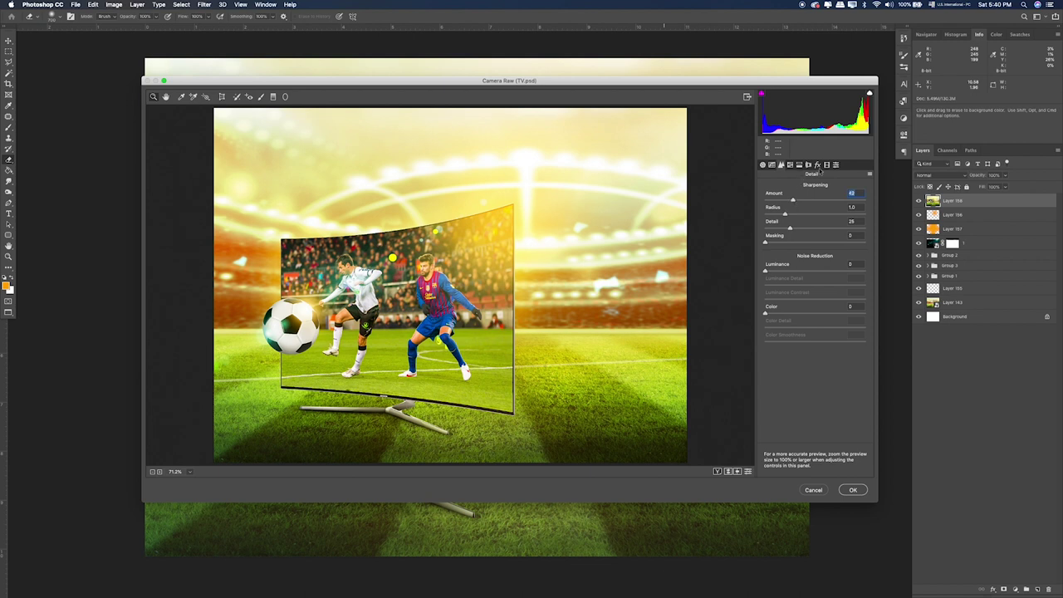
pyautogui.click(826, 166)
pyautogui.click(818, 166)
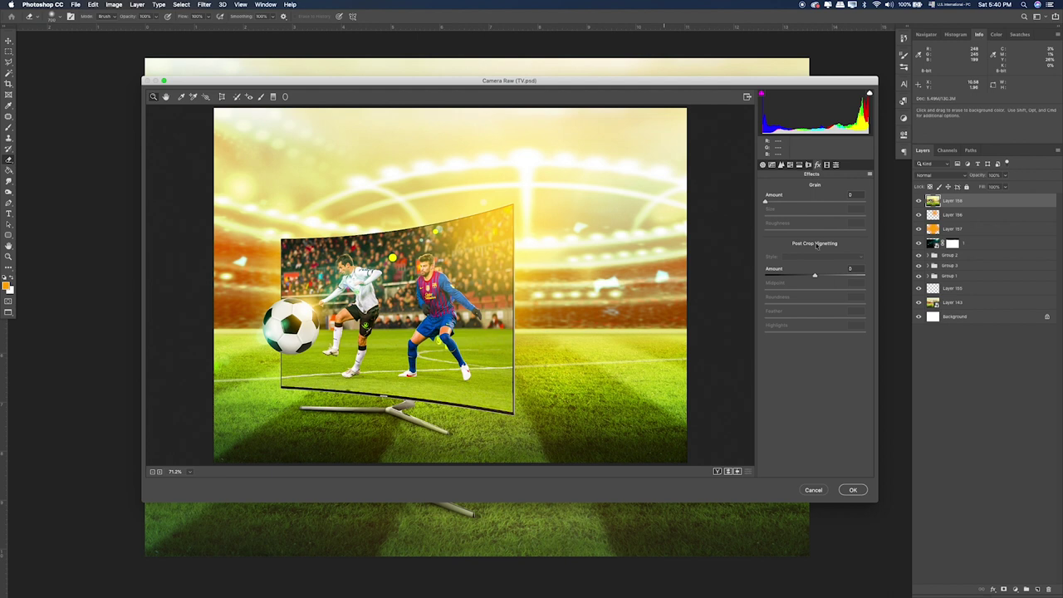
pyautogui.moveTo(811, 276); pyautogui.dragTo(811, 272)
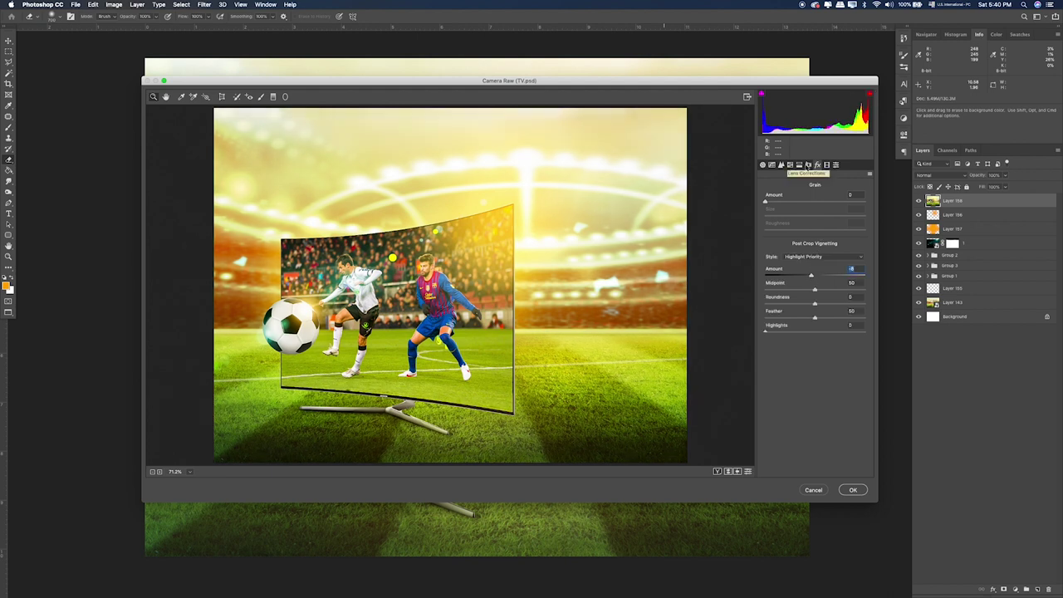
pyautogui.click(852, 488)
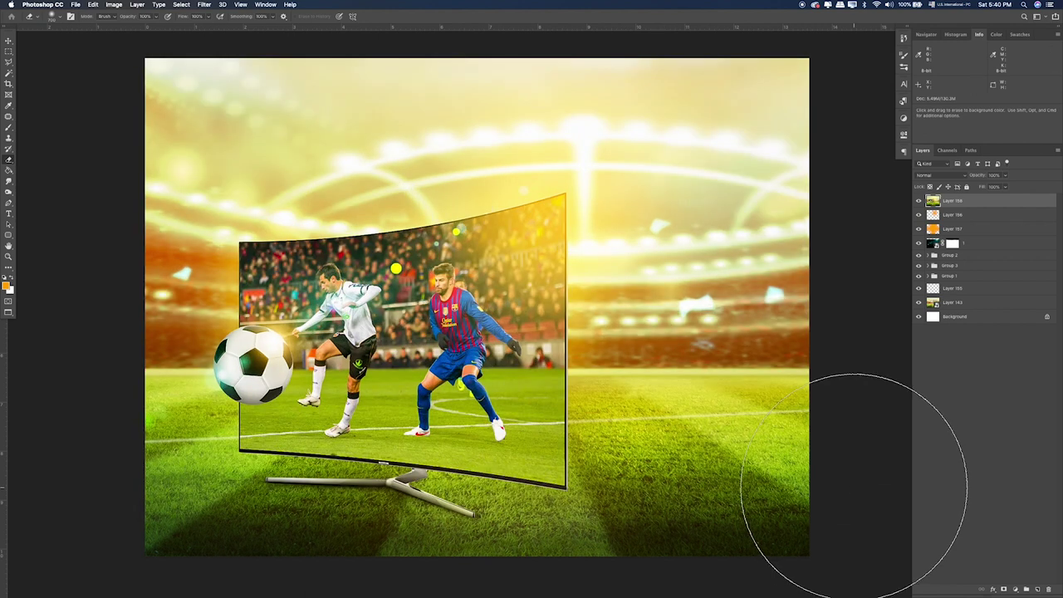
# Add a new top Layer 159 and fill it with 50% Gray
pyautogui.click(8, 51)
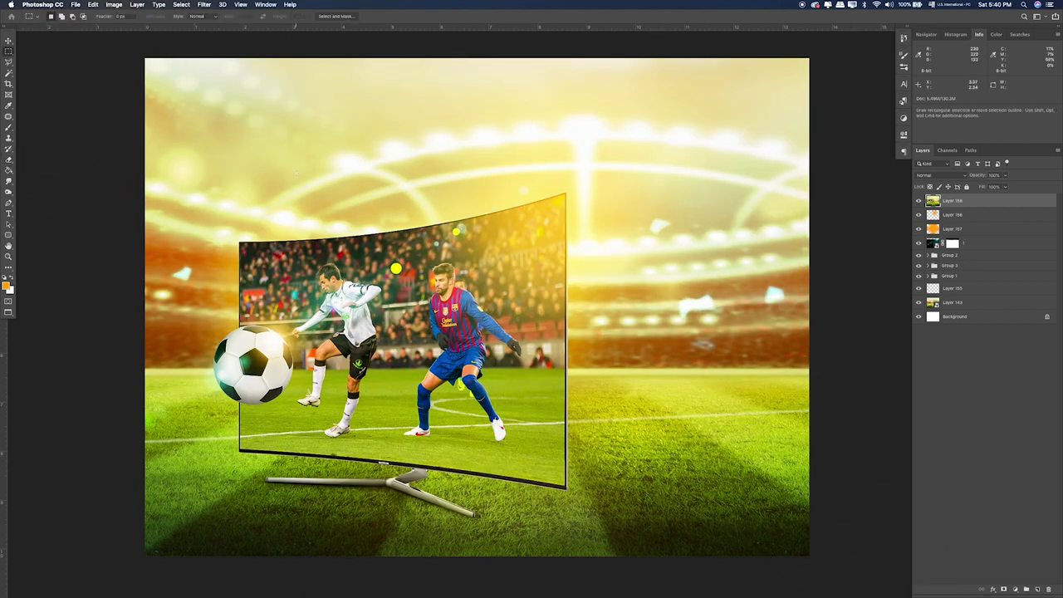
pyautogui.hotkey('ctrl', '0')
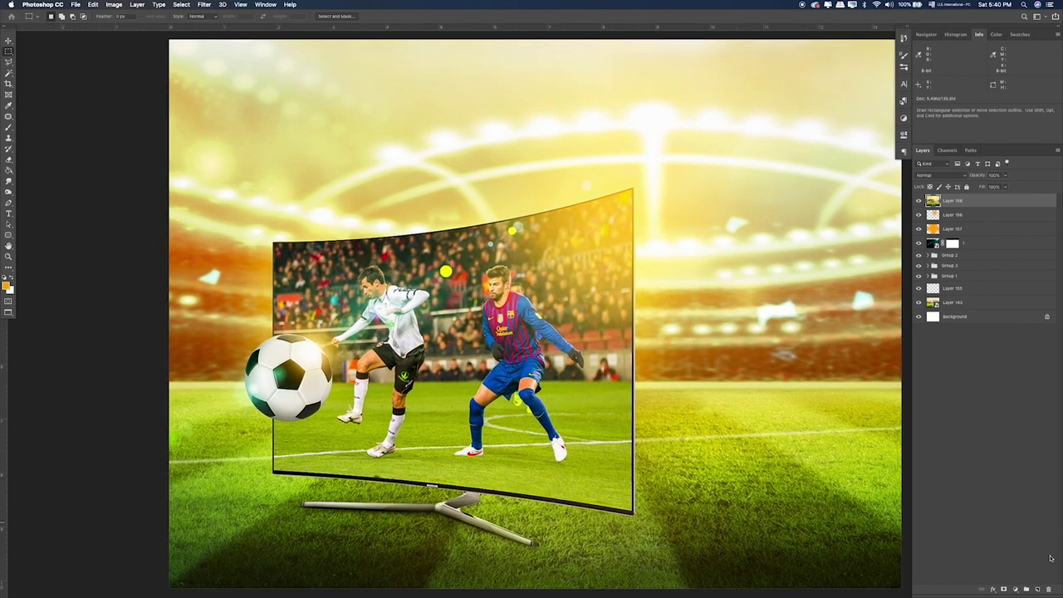
pyautogui.click(1037, 588)
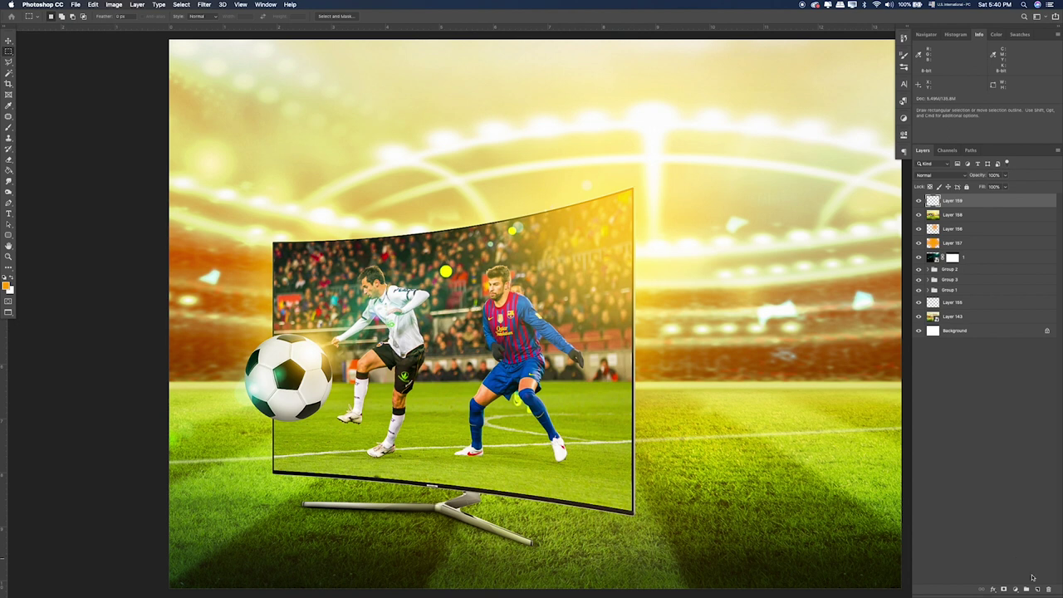
pyautogui.hscroll(3, 738, 337)
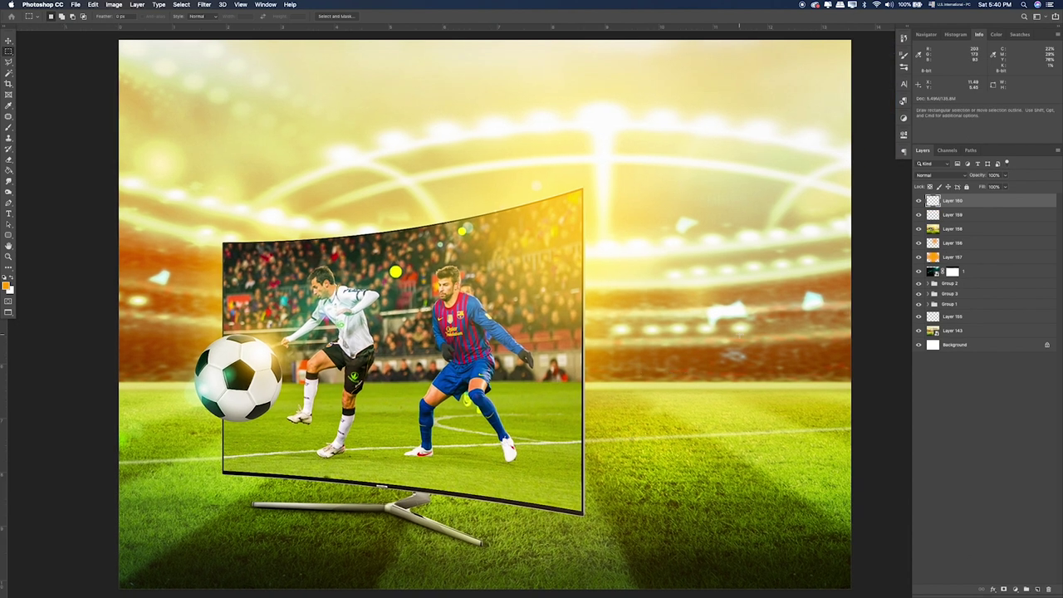
pyautogui.hotkey('shift', 'BackSpace')
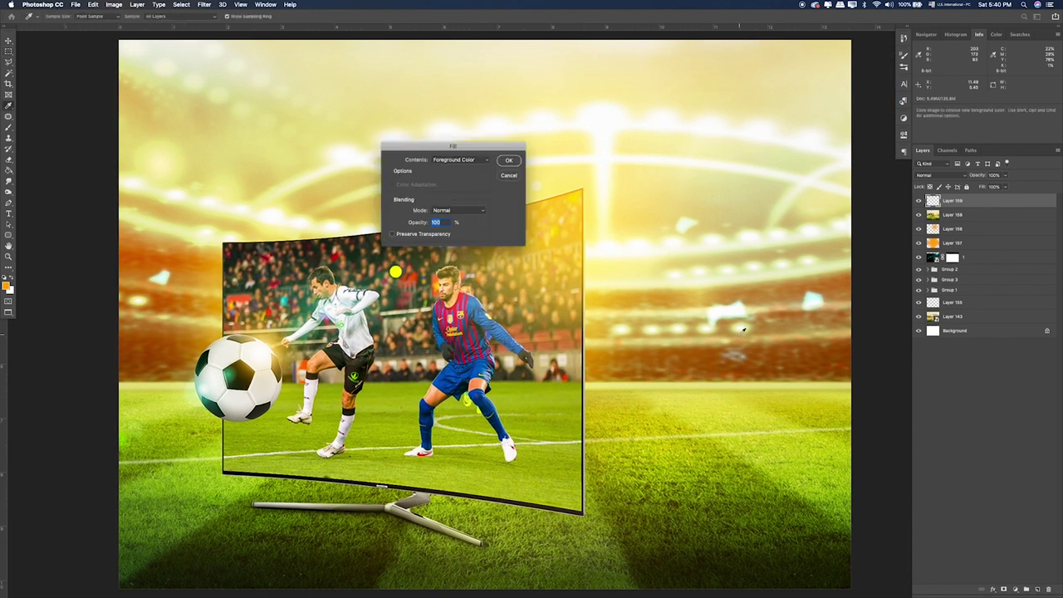
pyautogui.click(462, 163)
pyautogui.click(477, 217)
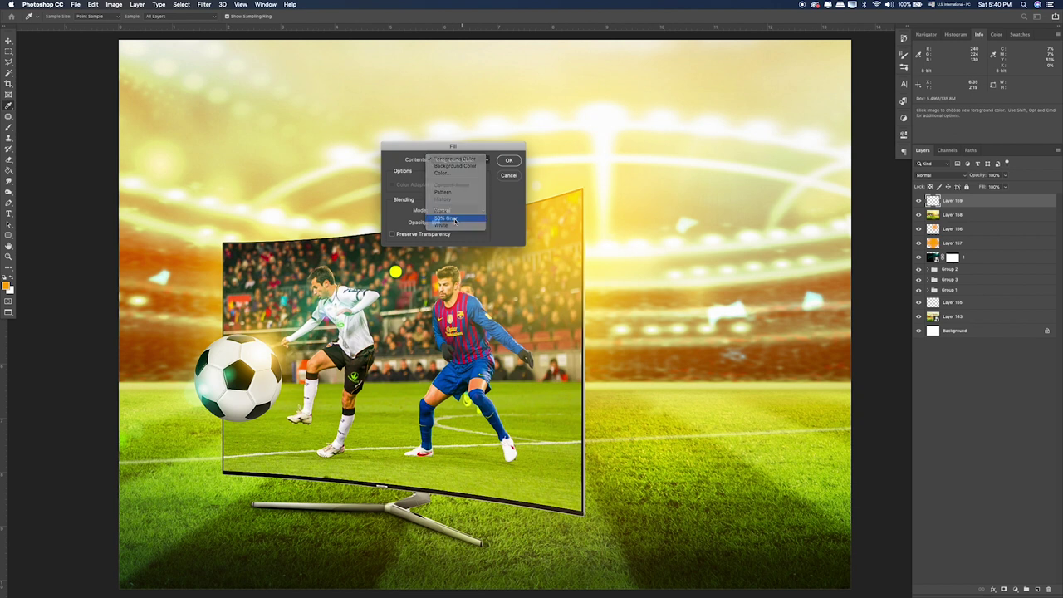
pyautogui.click(508, 161)
pyautogui.press('m')
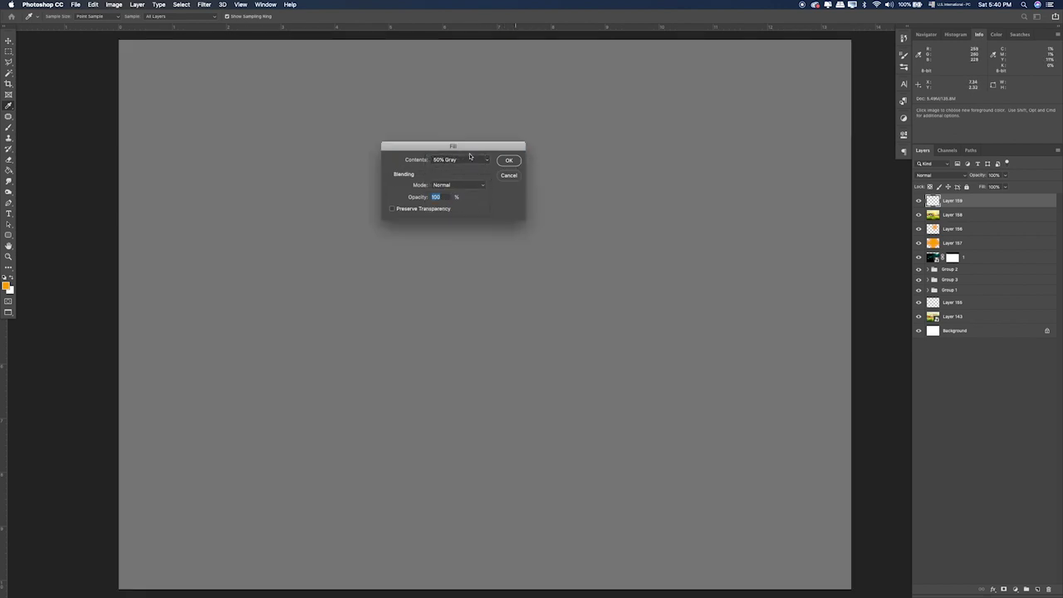
# Set the gray layer's blend mode to Soft Light
pyautogui.click(936, 176)
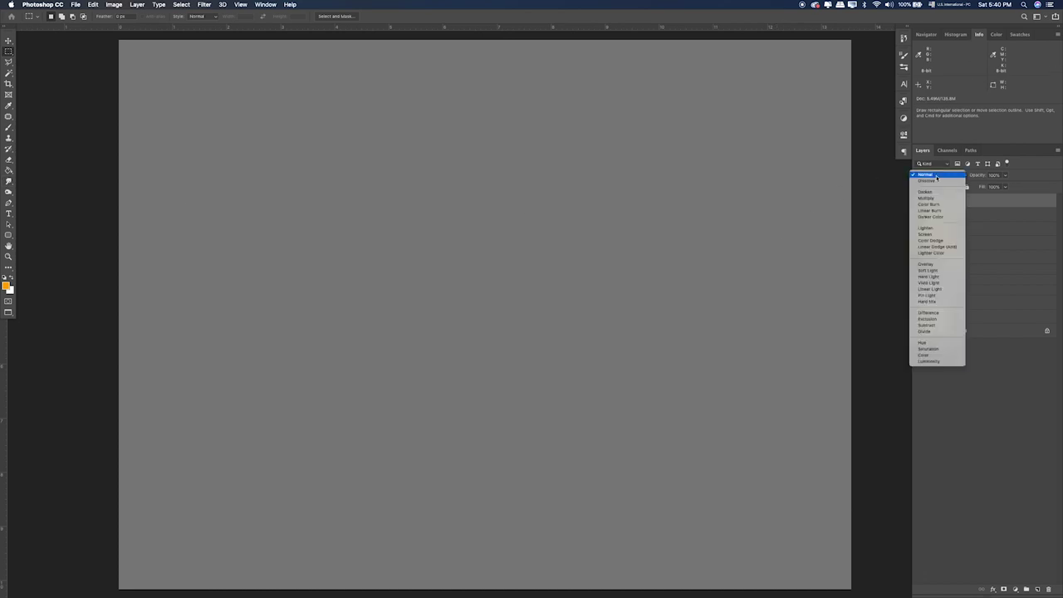
pyautogui.click(927, 270)
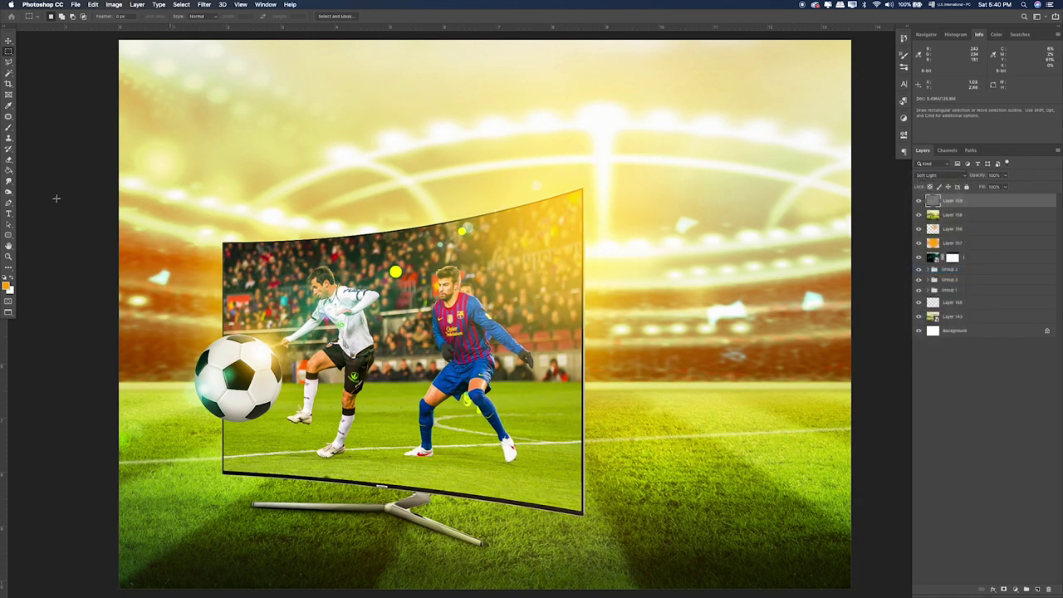
pyautogui.click(9, 192)
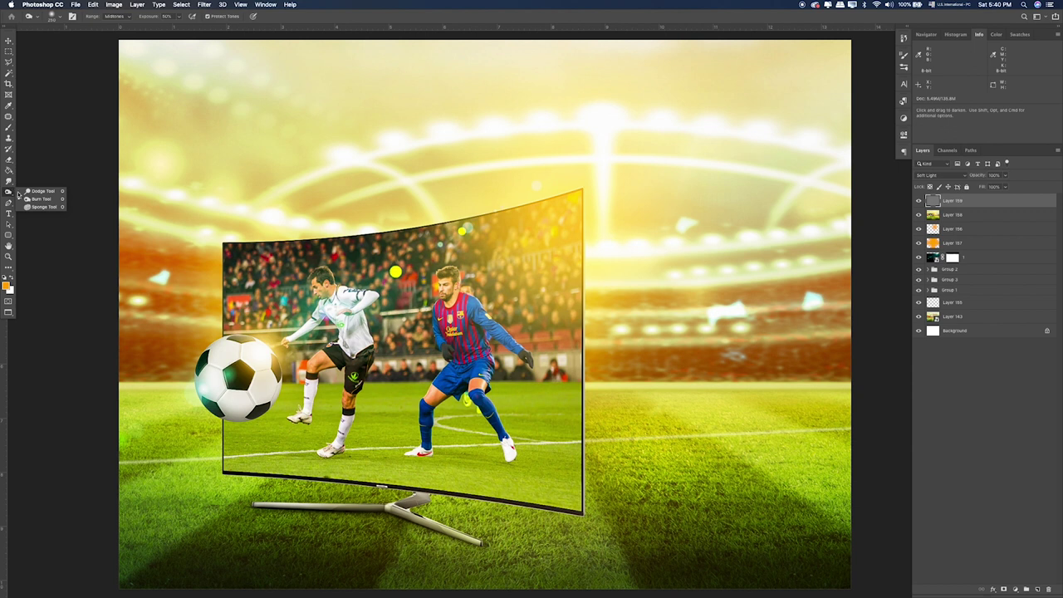
pyautogui.click(42, 190)
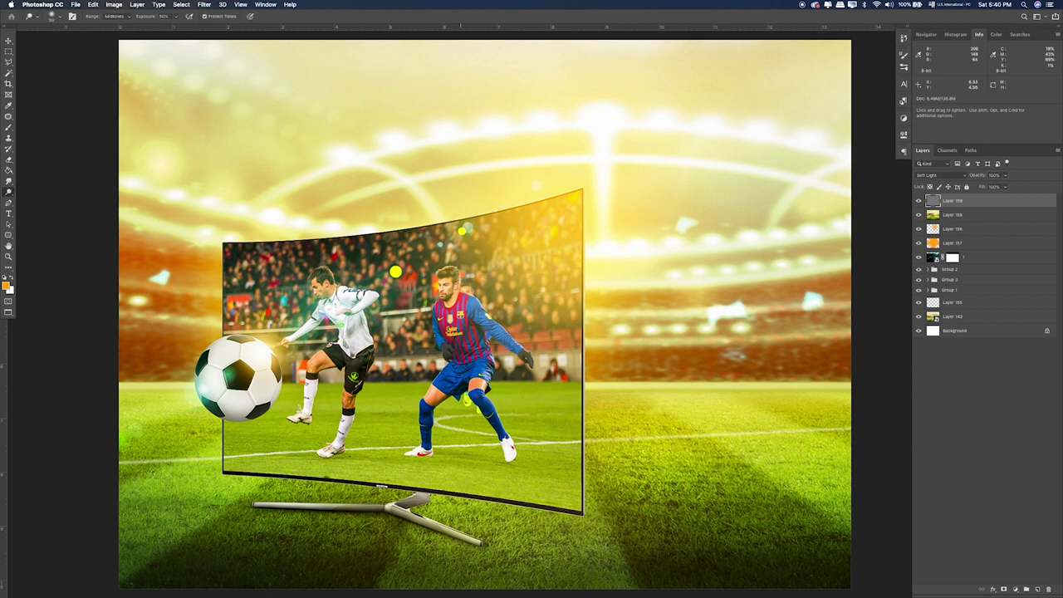
pyautogui.moveTo(463, 363); pyautogui.dragTo(512, 346)
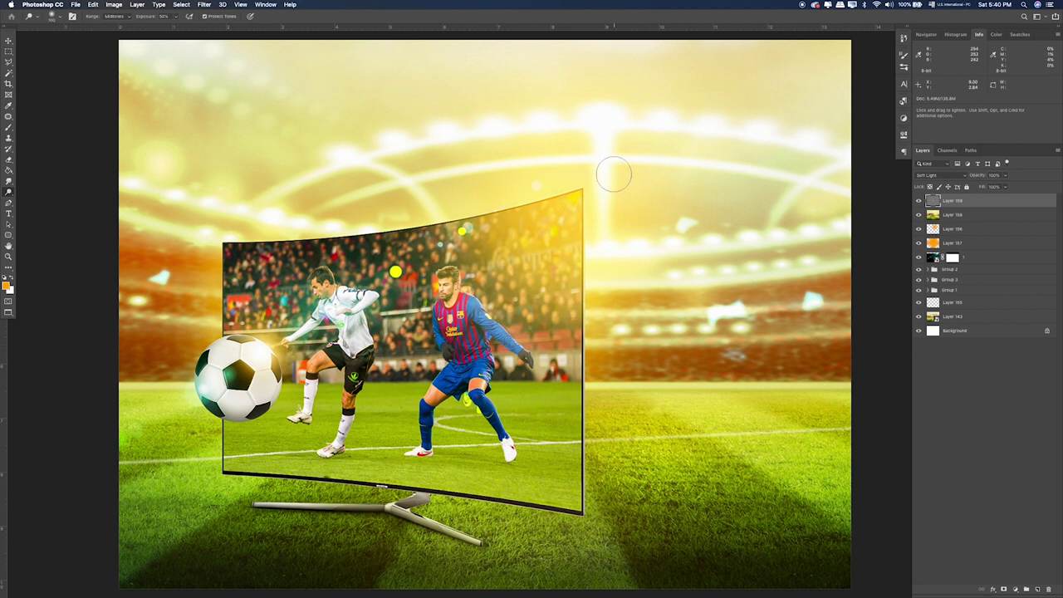
pyautogui.moveTo(581, 192); pyautogui.dragTo(576, 274)
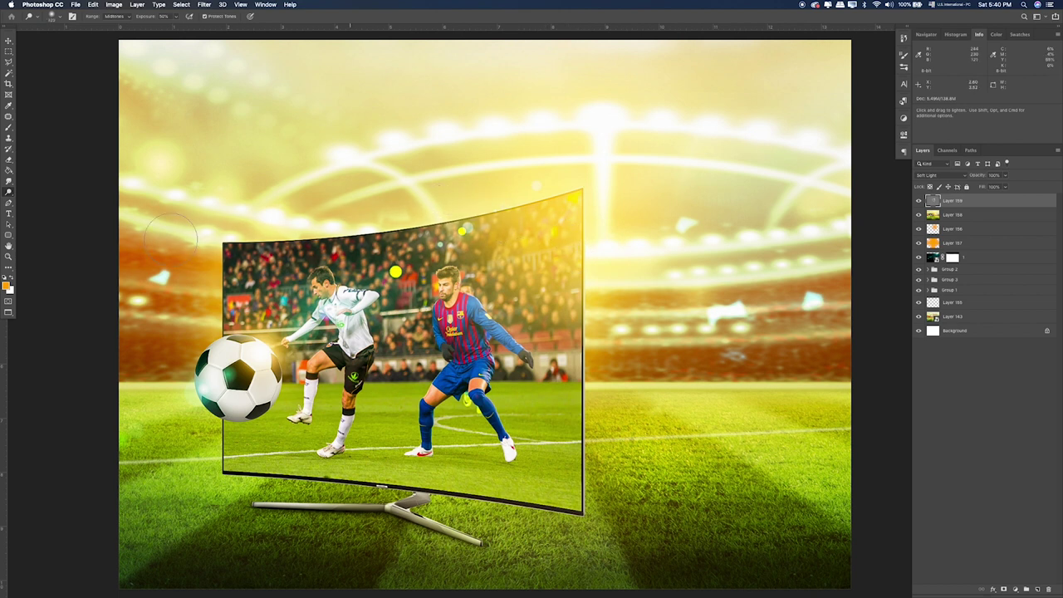
pyautogui.moveTo(324, 267); pyautogui.dragTo(370, 317)
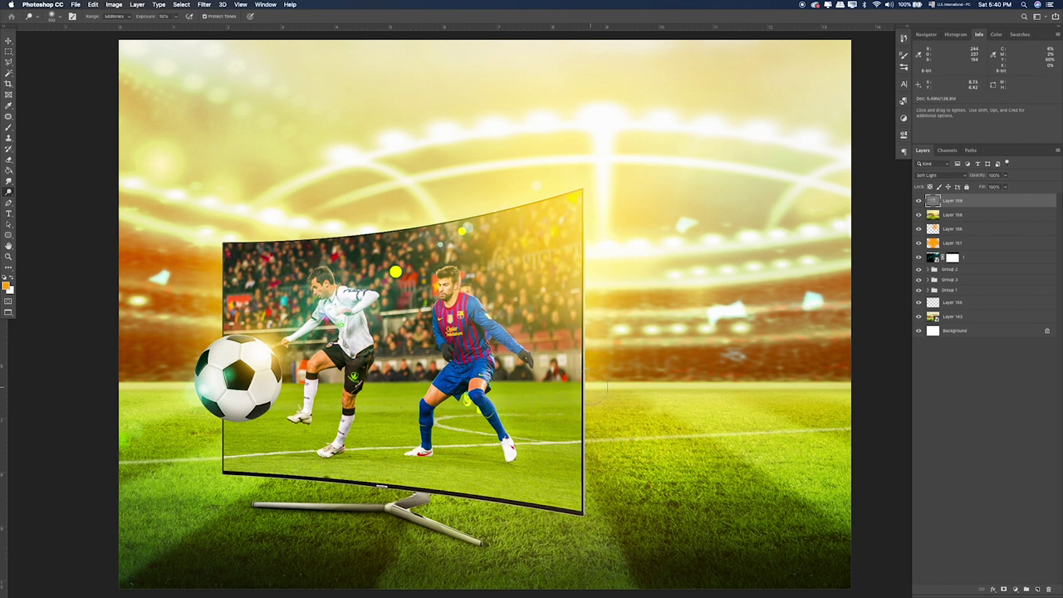
pyautogui.moveTo(627, 382); pyautogui.dragTo(846, 365)
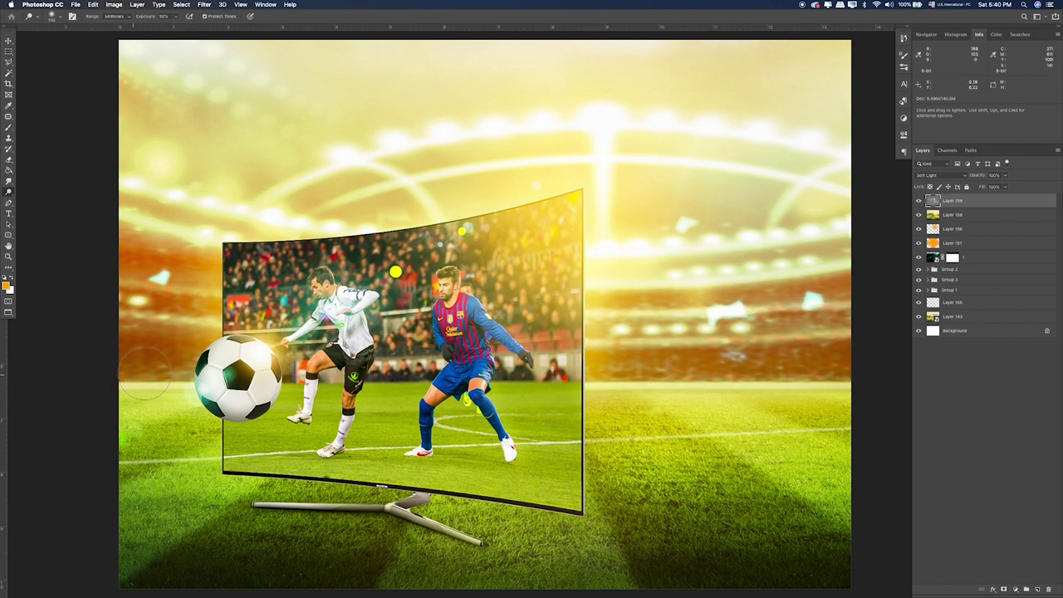
pyautogui.moveTo(217, 331); pyautogui.dragTo(249, 405)
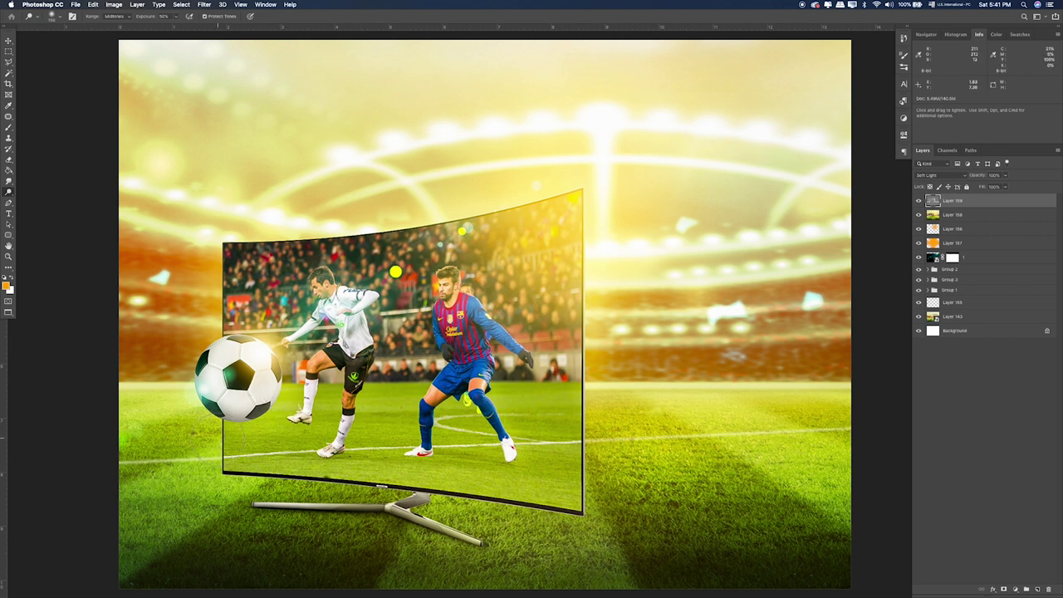
pyautogui.rightClick(9, 192)
pyautogui.click(36, 199)
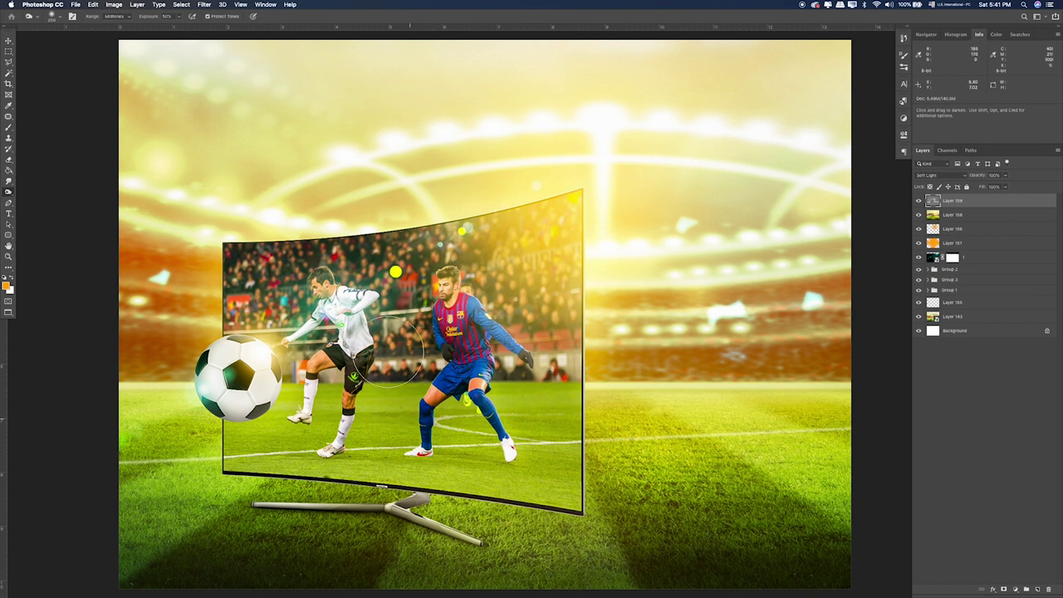
pyautogui.moveTo(398, 539); pyautogui.dragTo(611, 540)
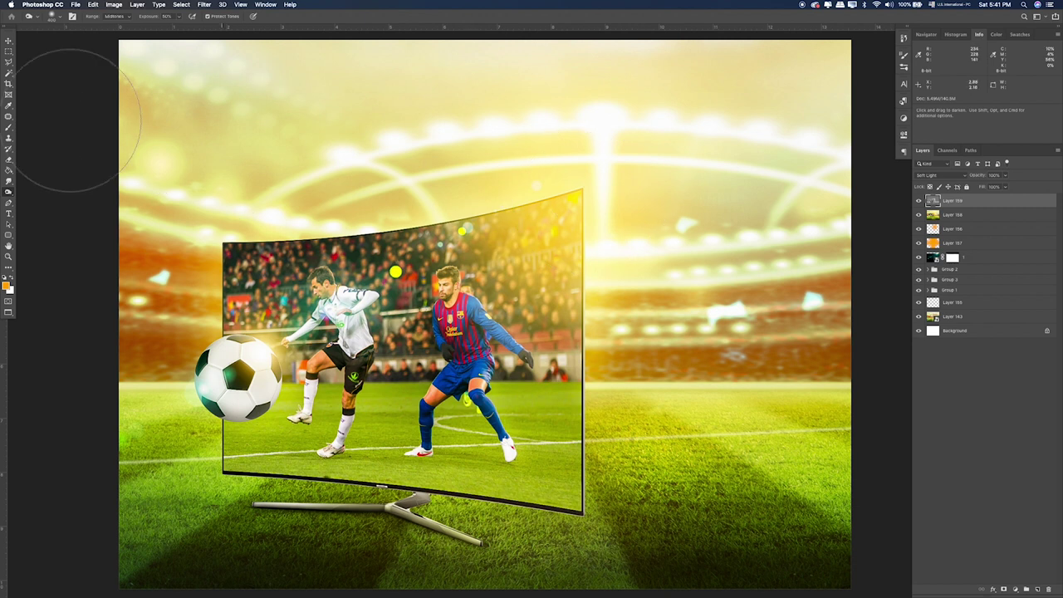
pyautogui.click(8, 42)
pyautogui.click(9, 51)
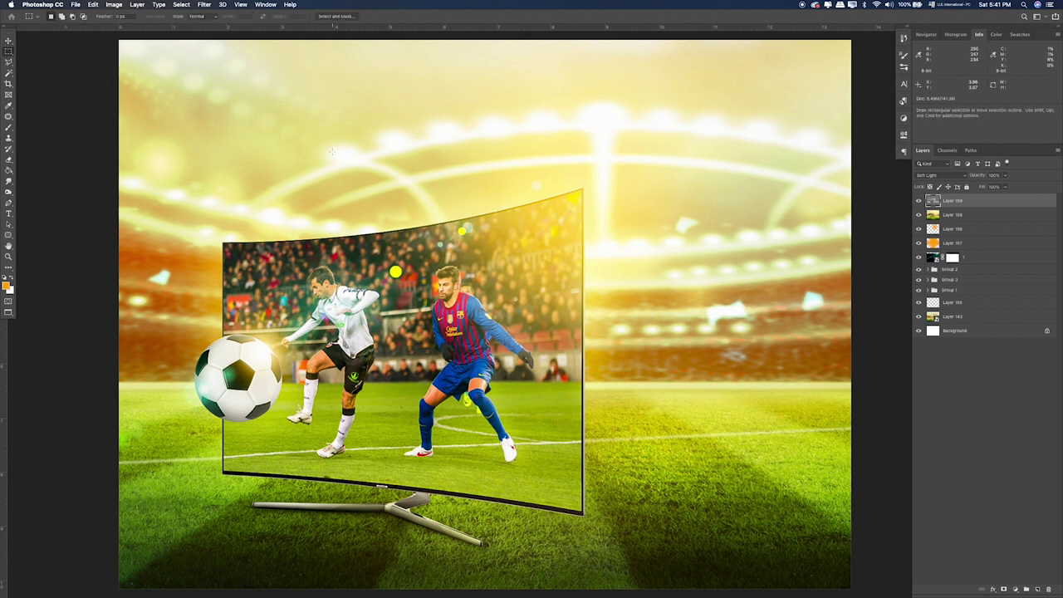
pyautogui.click(918, 201)
pyautogui.click(918, 201)
pyautogui.click(8, 215)
# Type 'Curved SUHD SmartTV 55 Inch KS9500' below the TV in white ffffff
pyautogui.scroll(-3, 481, 316)
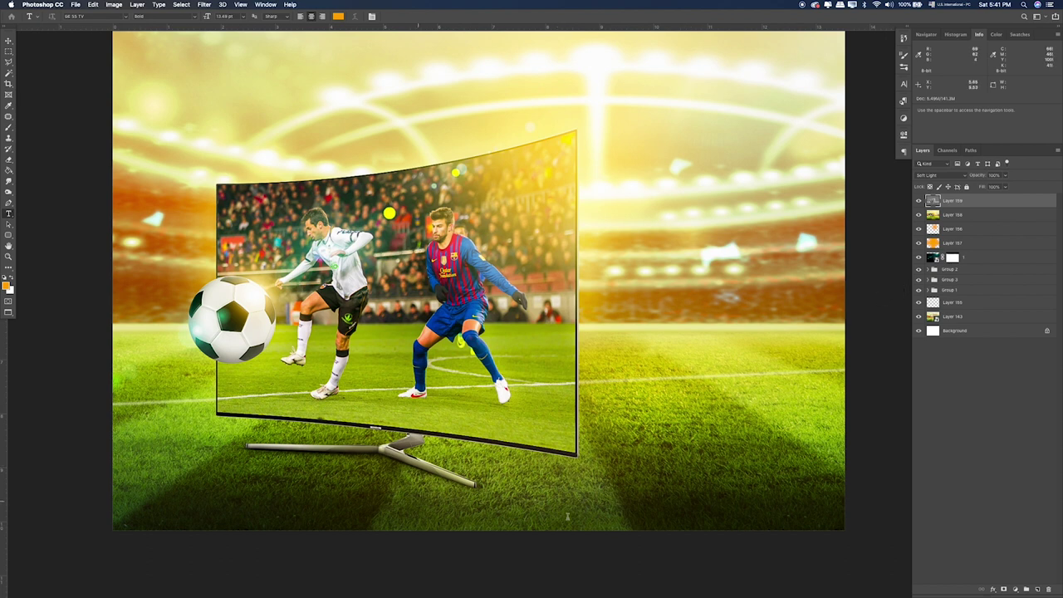
pyautogui.click(418, 501)
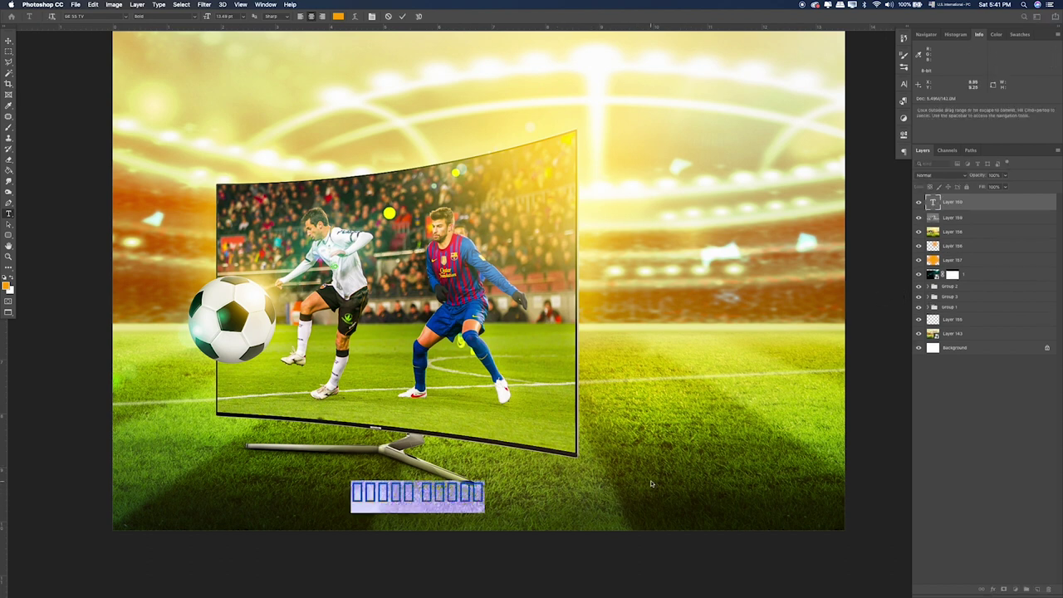
pyautogui.write('Cur')
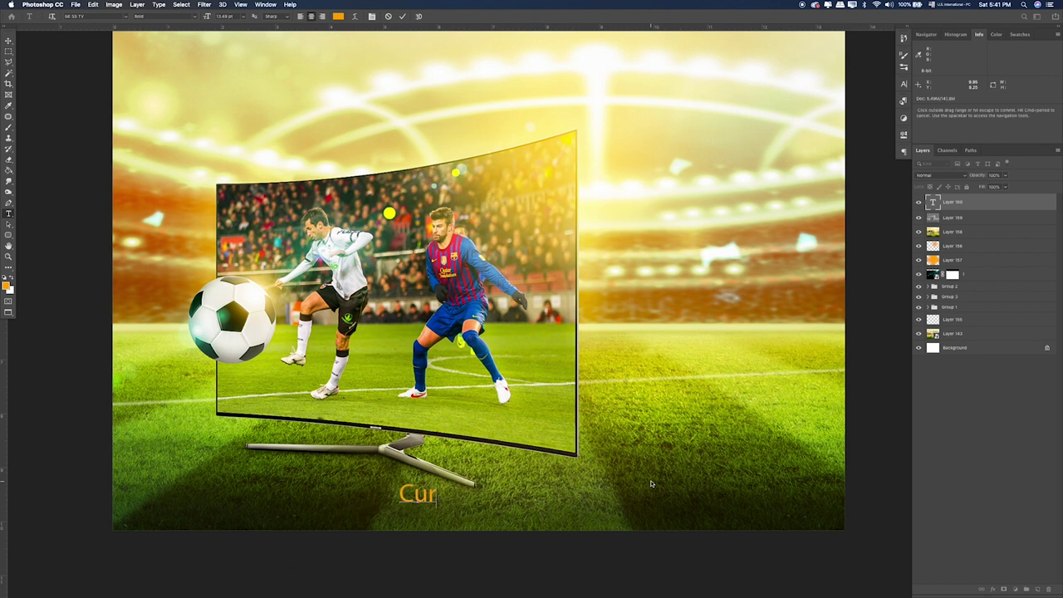
pyautogui.write('ved S')
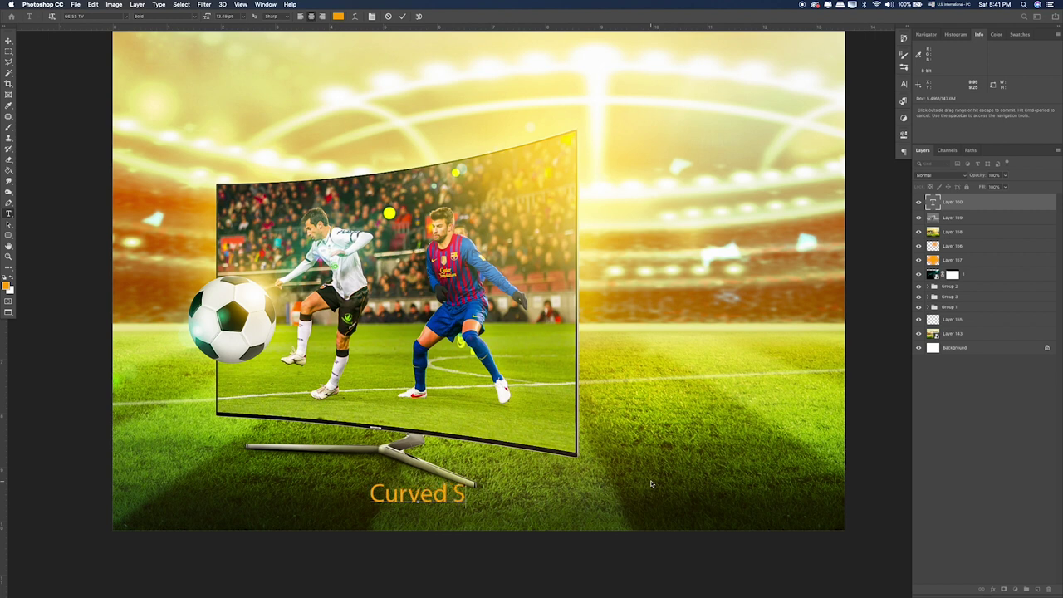
pyautogui.write('UHD')
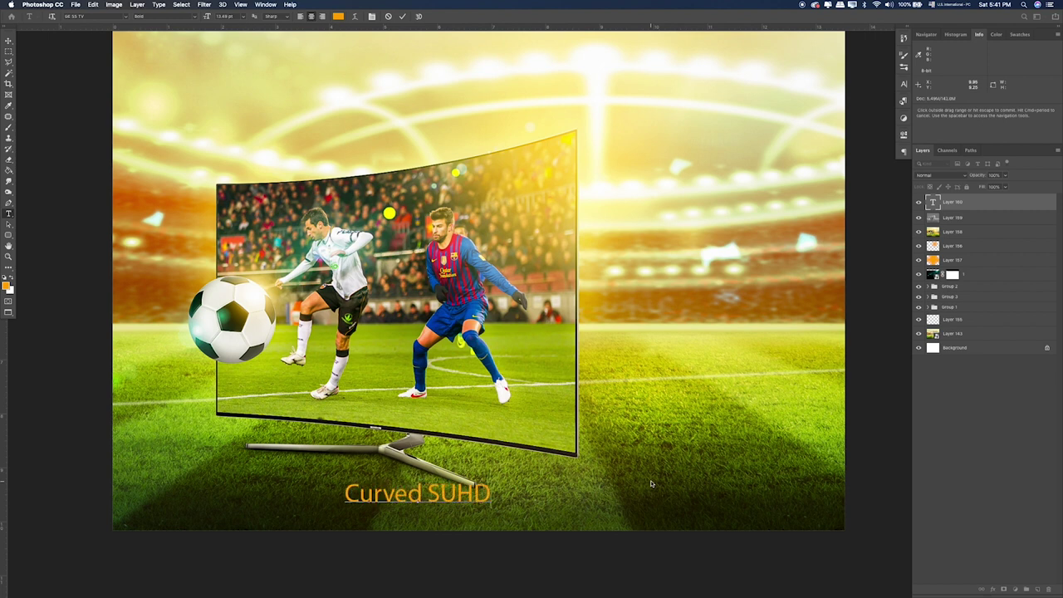
pyautogui.write(' Sma')
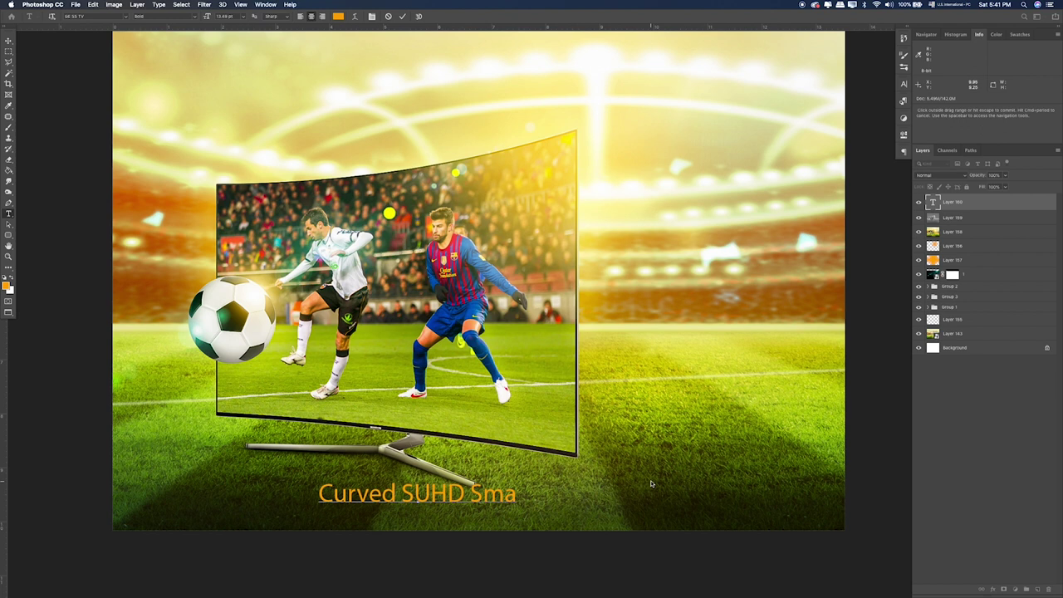
pyautogui.write('rt')
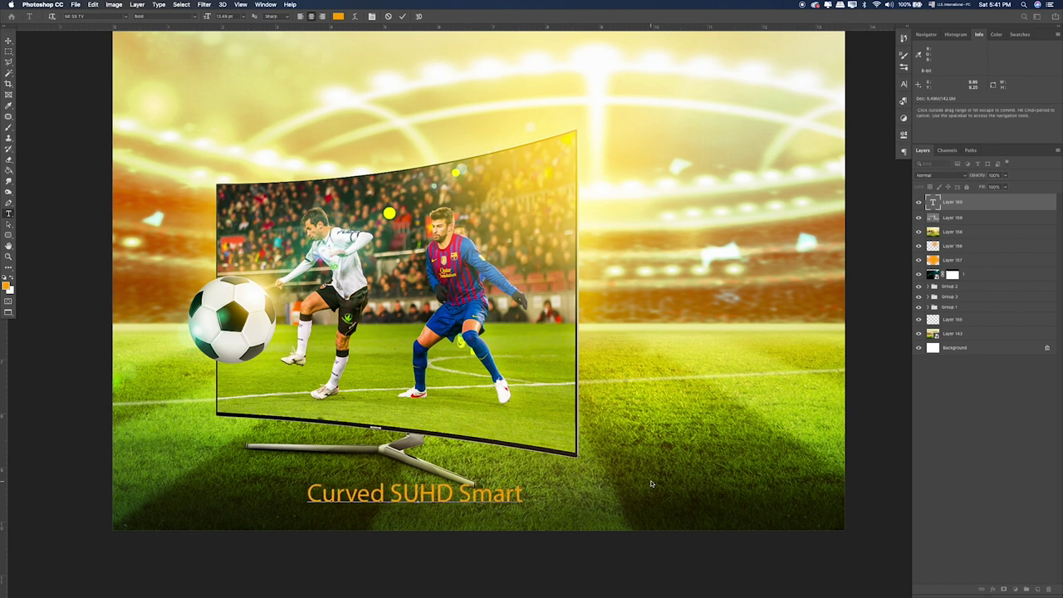
pyautogui.write('TV')
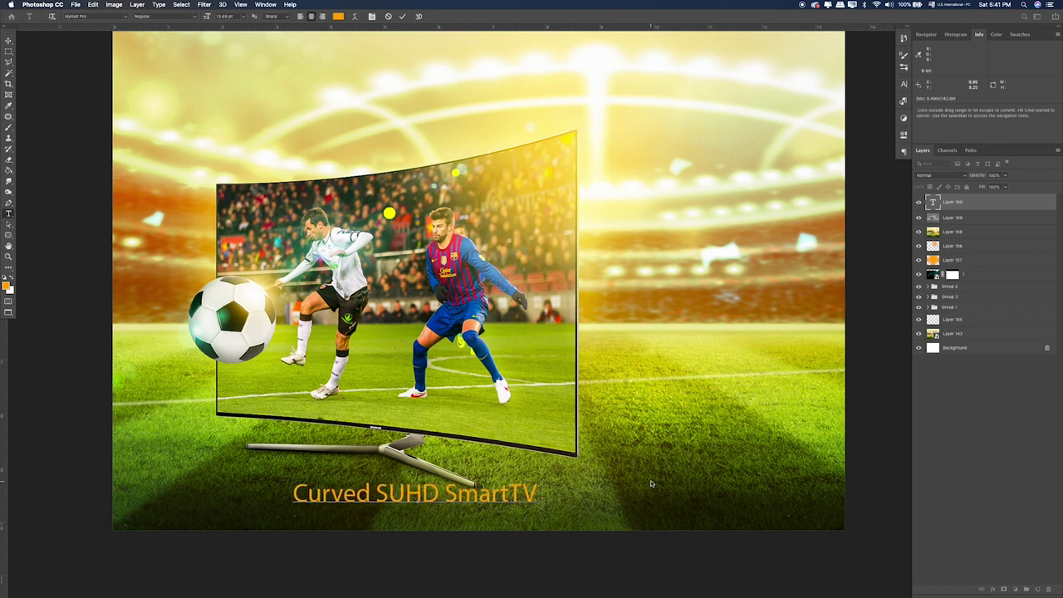
pyautogui.write(' 55 Inch')
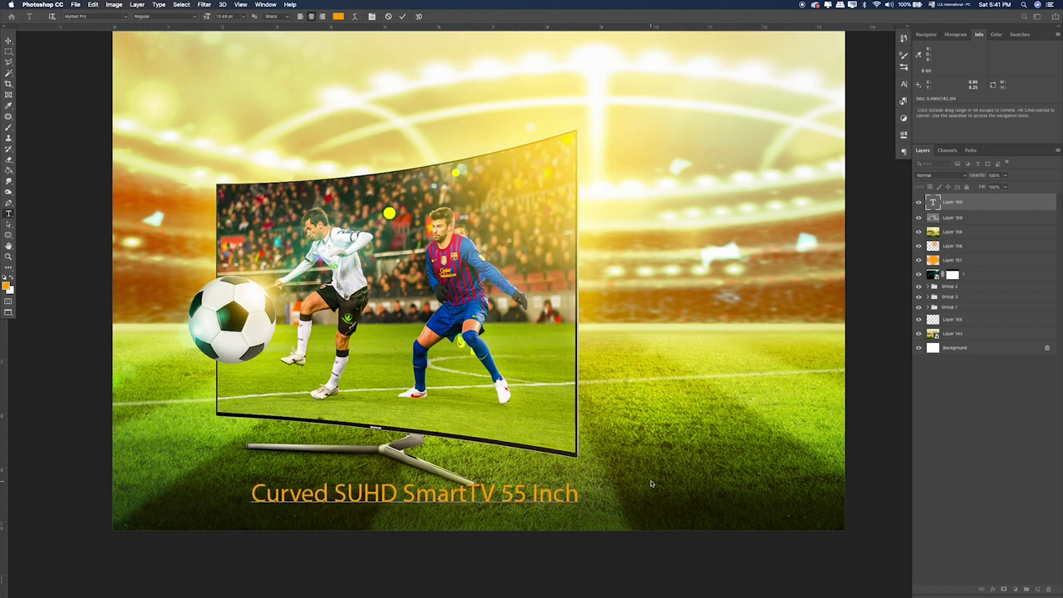
pyautogui.write(' K')
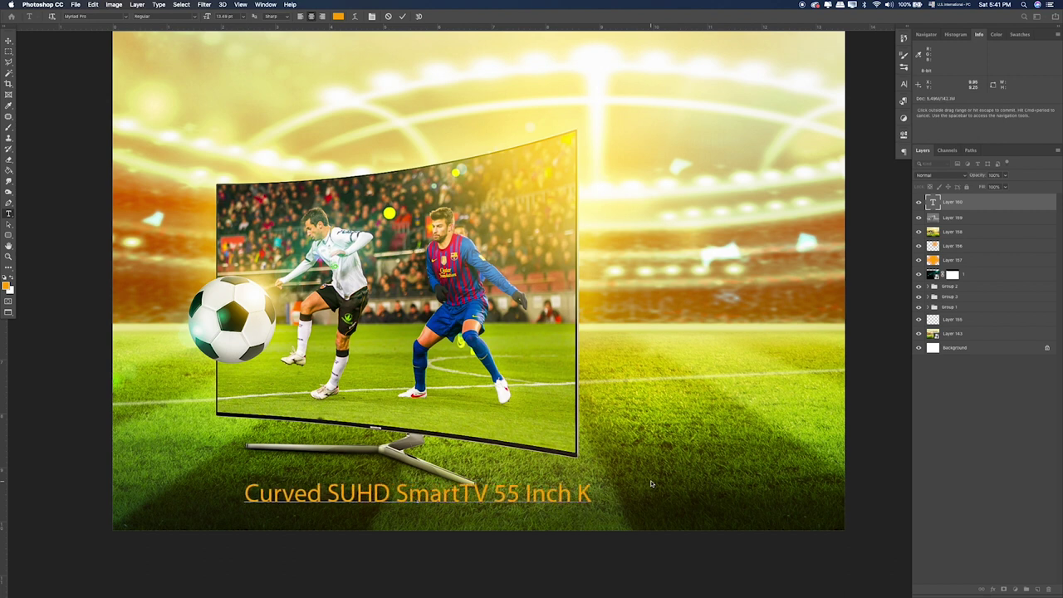
pyautogui.write('S9500')
pyautogui.hotkey('ctrl', 'a')
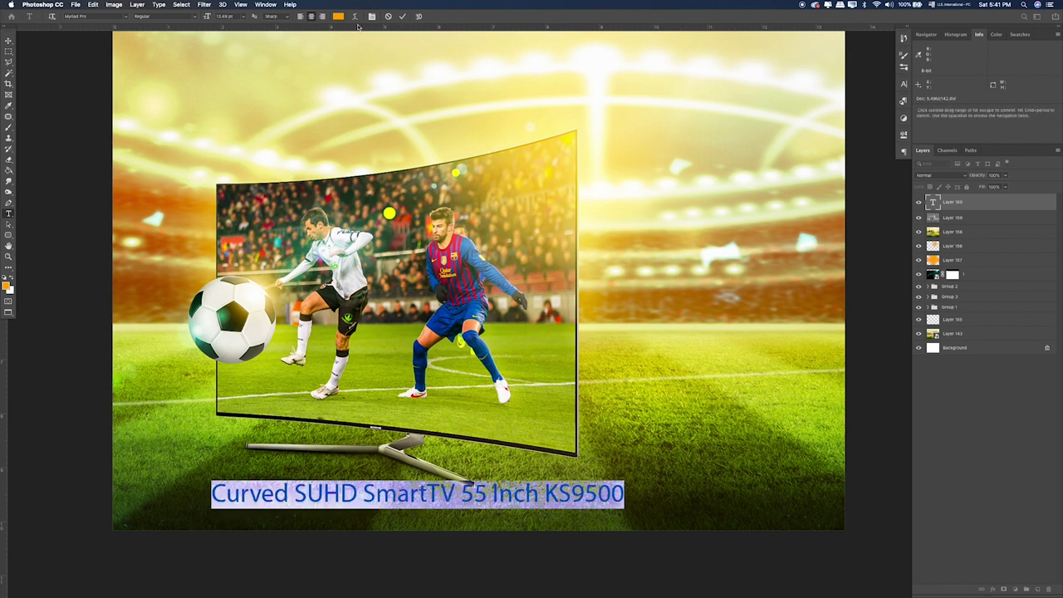
pyautogui.click(338, 15)
pyautogui.write('ffffff')
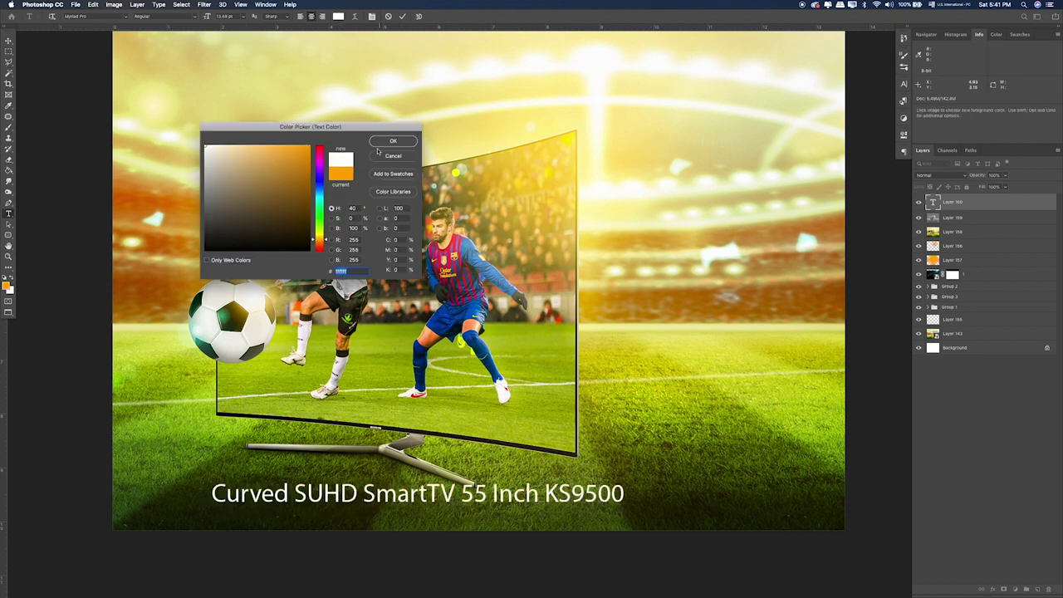
pyautogui.press('Return')
# Shrink the caption, commit it, and move it into the bottom-right corner
pyautogui.hotkey('ctrl', 't')
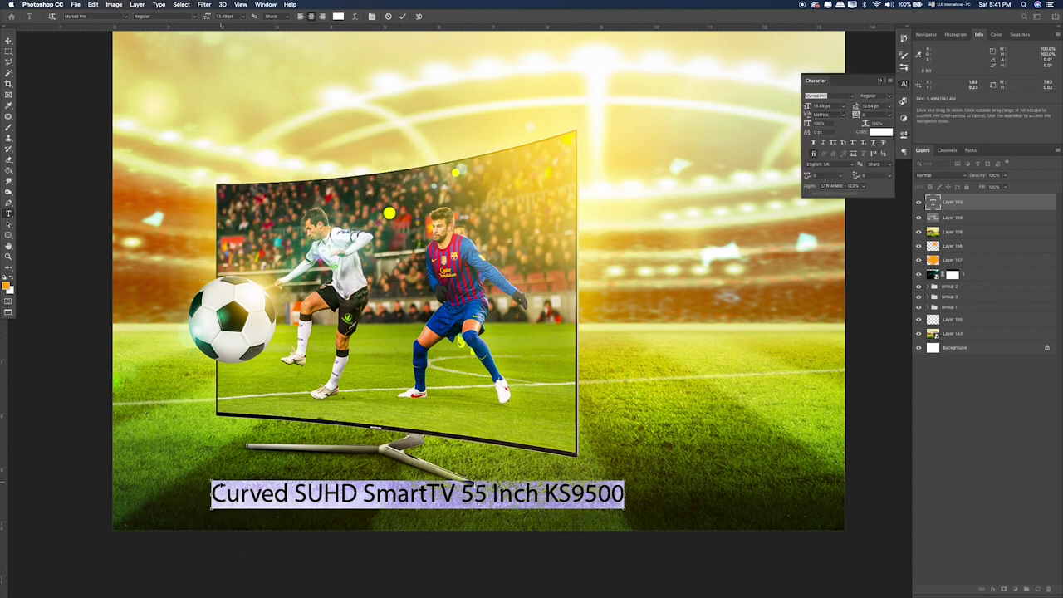
pyautogui.moveTo(211, 481); pyautogui.dragTo(404, 495)
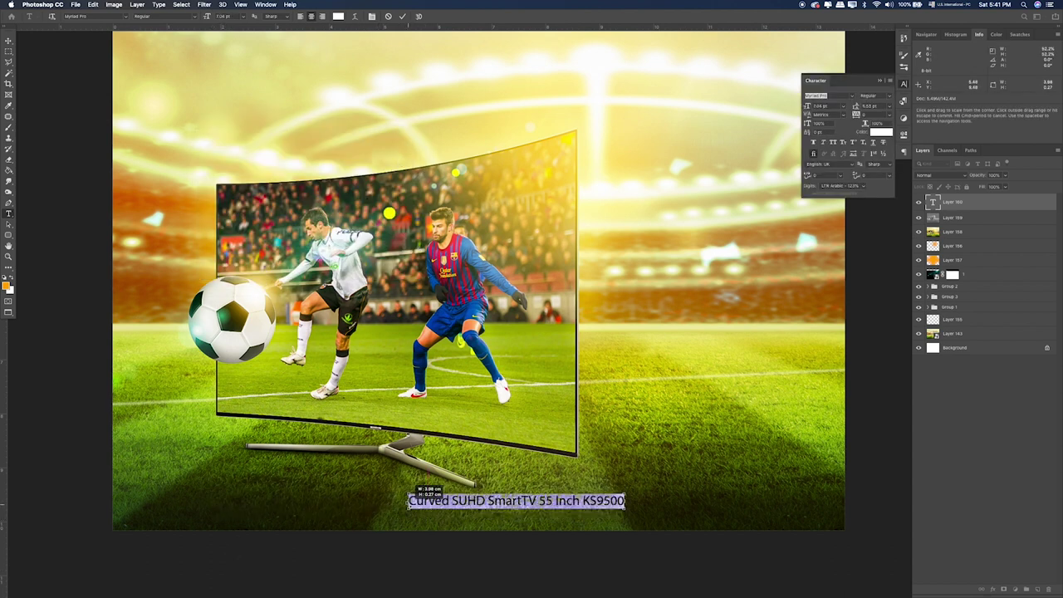
pyautogui.hotkey('ctrl', 'Return')
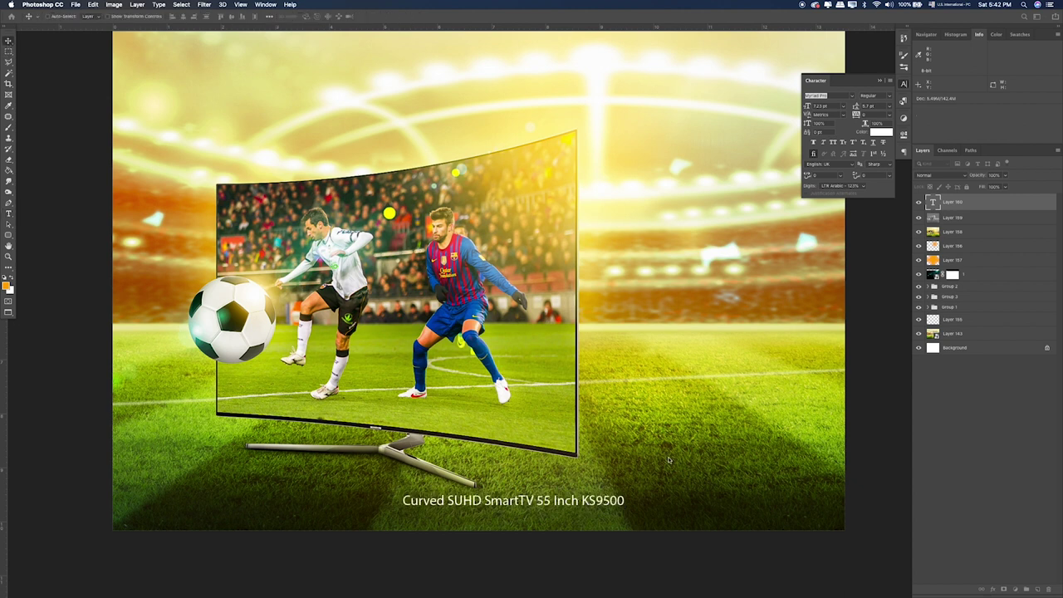
pyautogui.moveTo(629, 482); pyautogui.dragTo(816, 487)
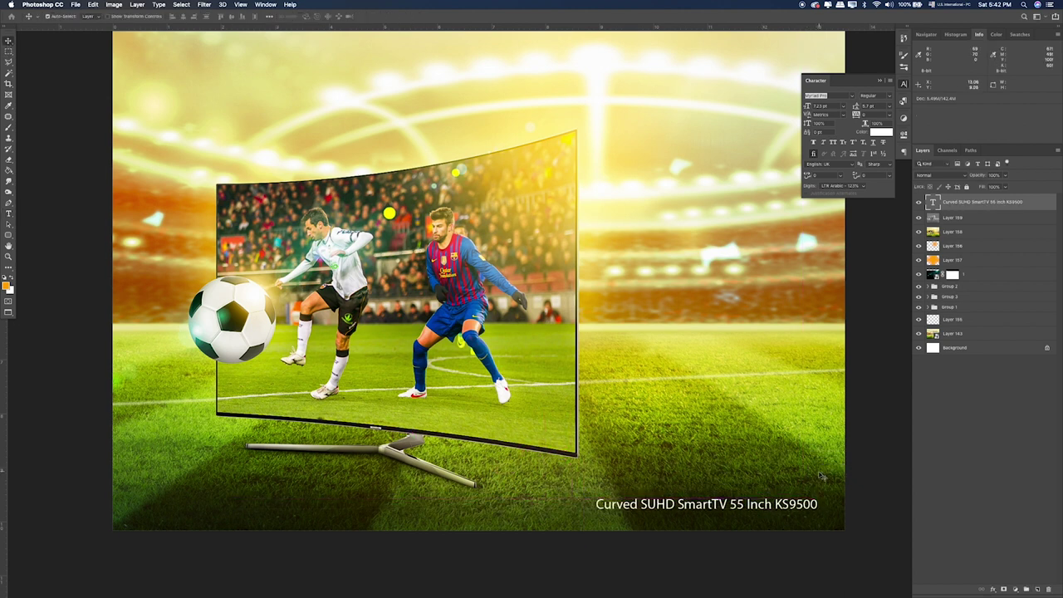
pyautogui.moveTo(874, 401); pyautogui.dragTo(930, 459)
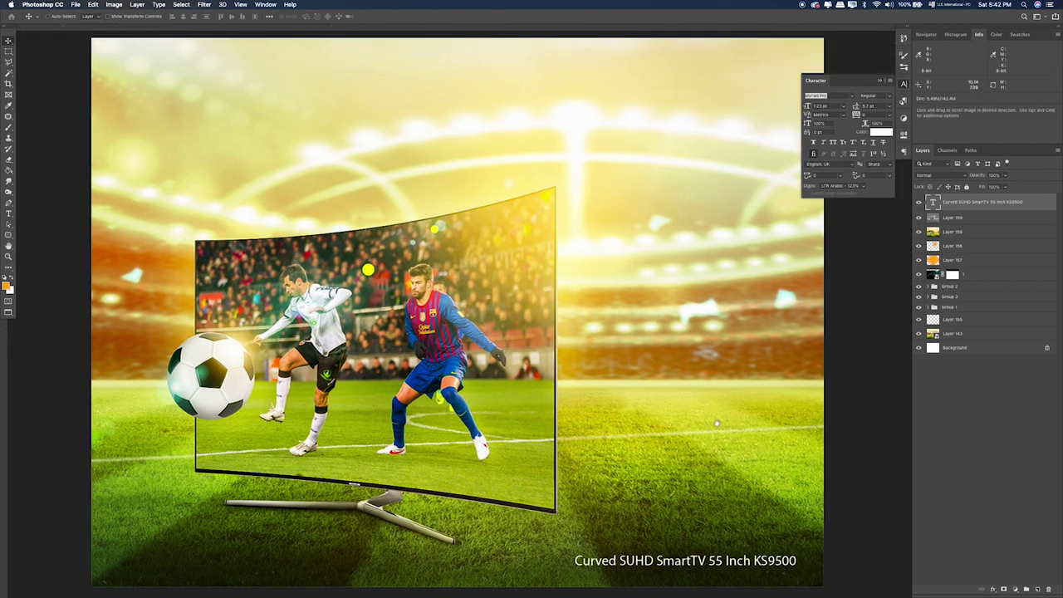
pyautogui.hotkey('ctrl', '-')
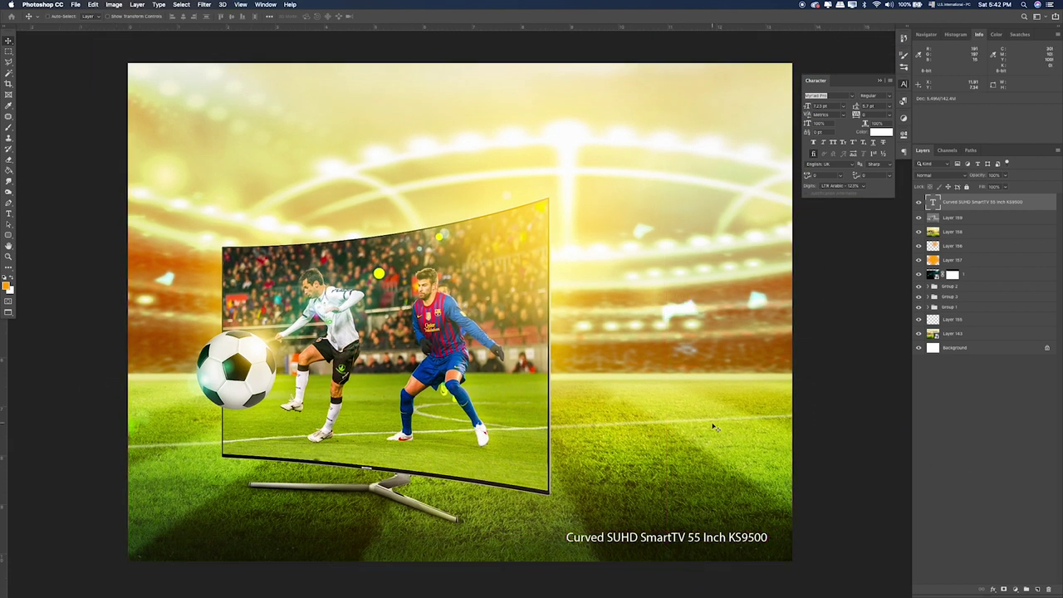
pyautogui.click(880, 79)
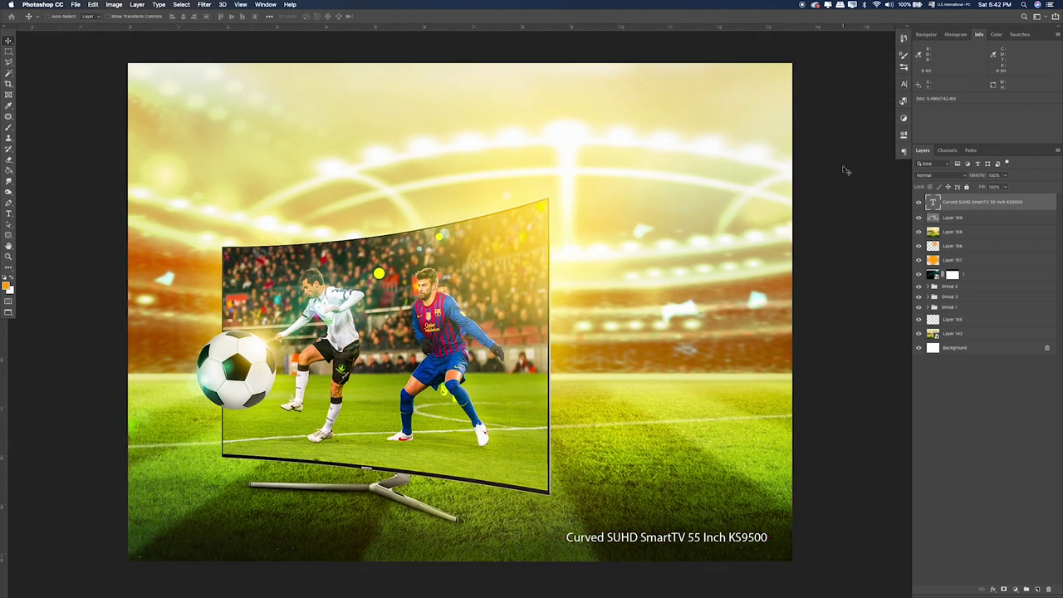
pyautogui.click(8, 214)
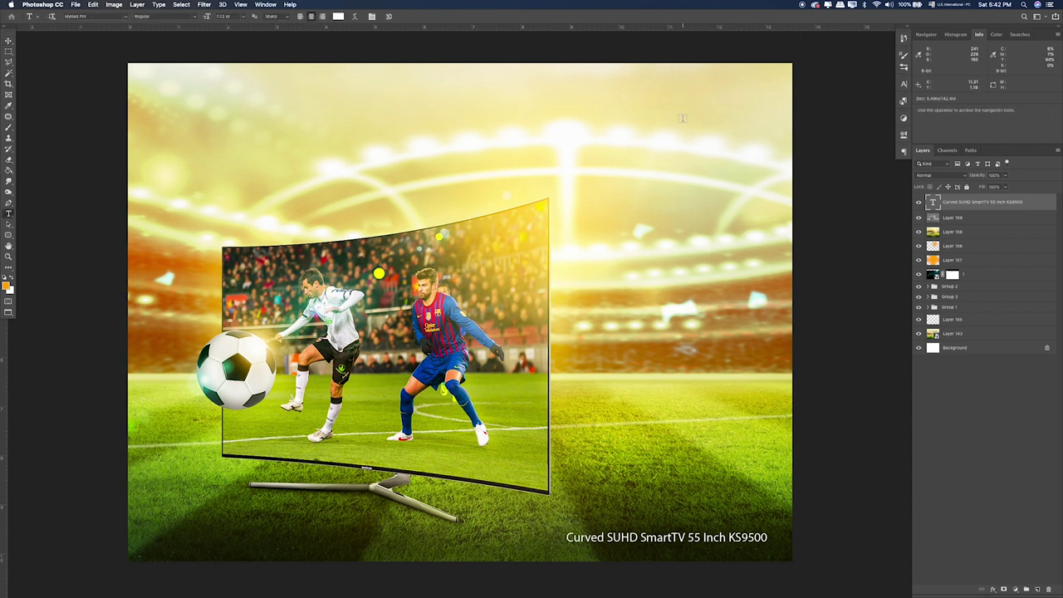
# Type the Arabic word اشتري near the top right and apply the chosen font
pyautogui.click(682, 118)
pyautogui.hotkey('ctrl', 'space')
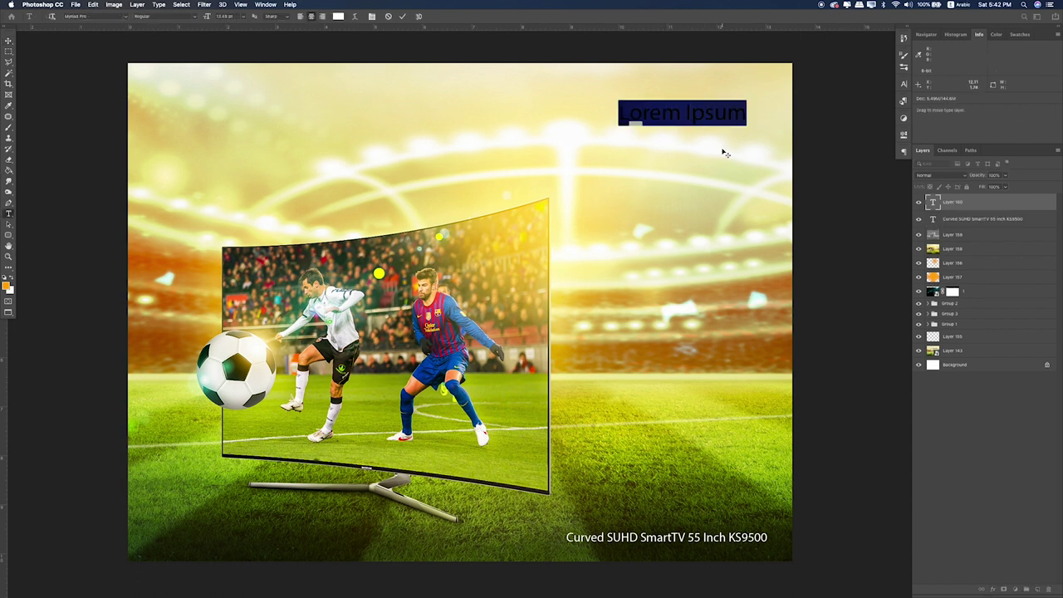
pyautogui.write('اشتي')
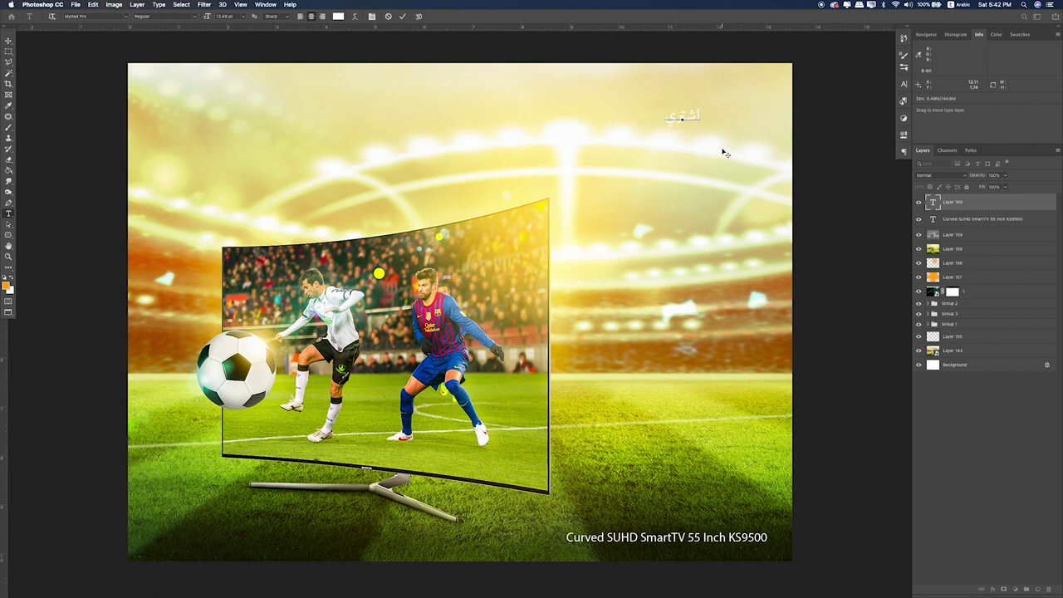
pyautogui.hotkey('ctrl', 'a')
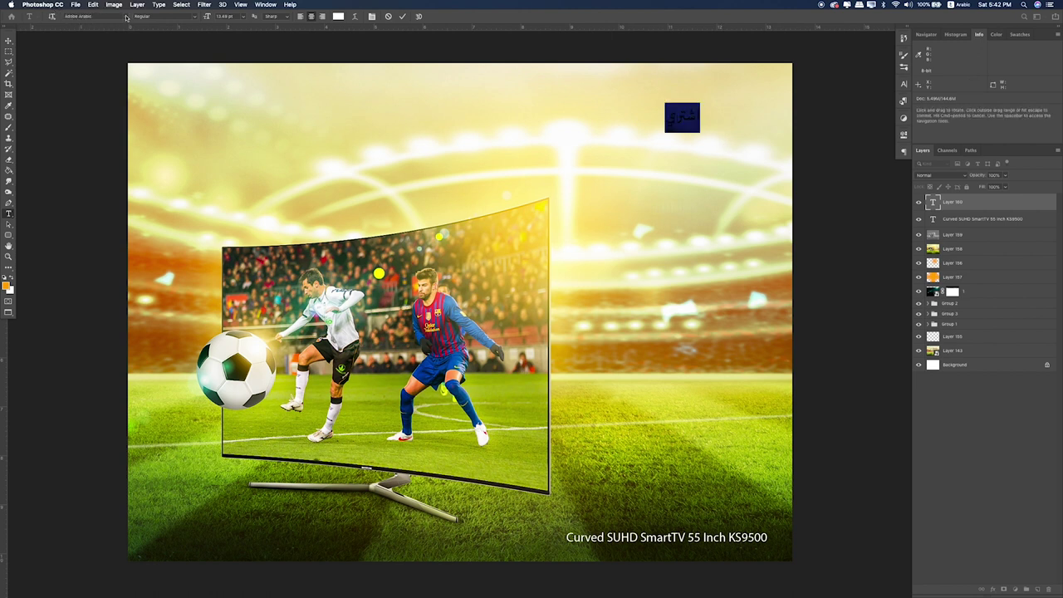
pyautogui.click(126, 16)
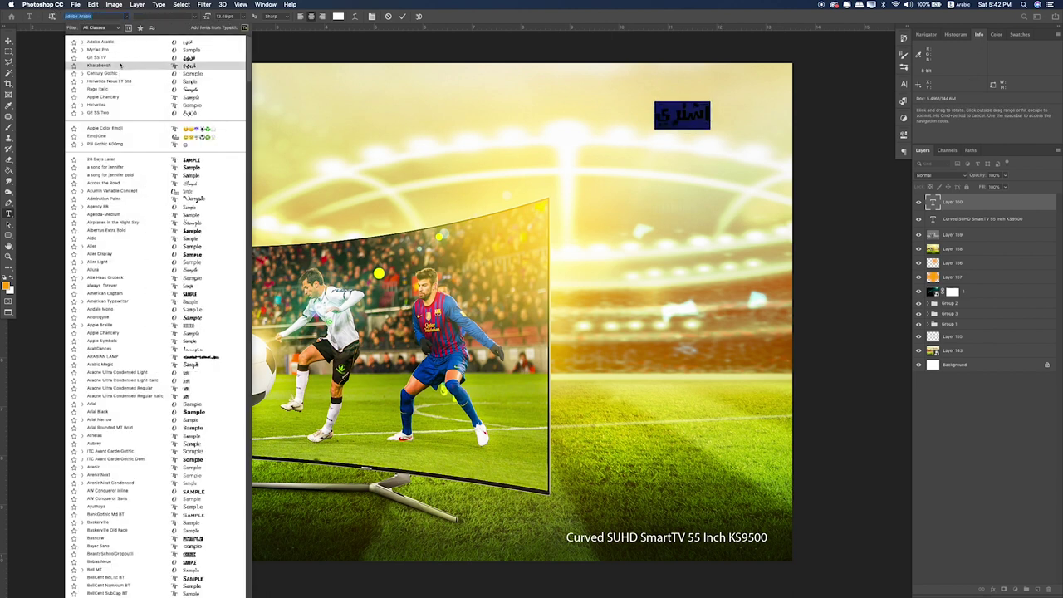
pyautogui.click(125, 58)
pyautogui.click(673, 111)
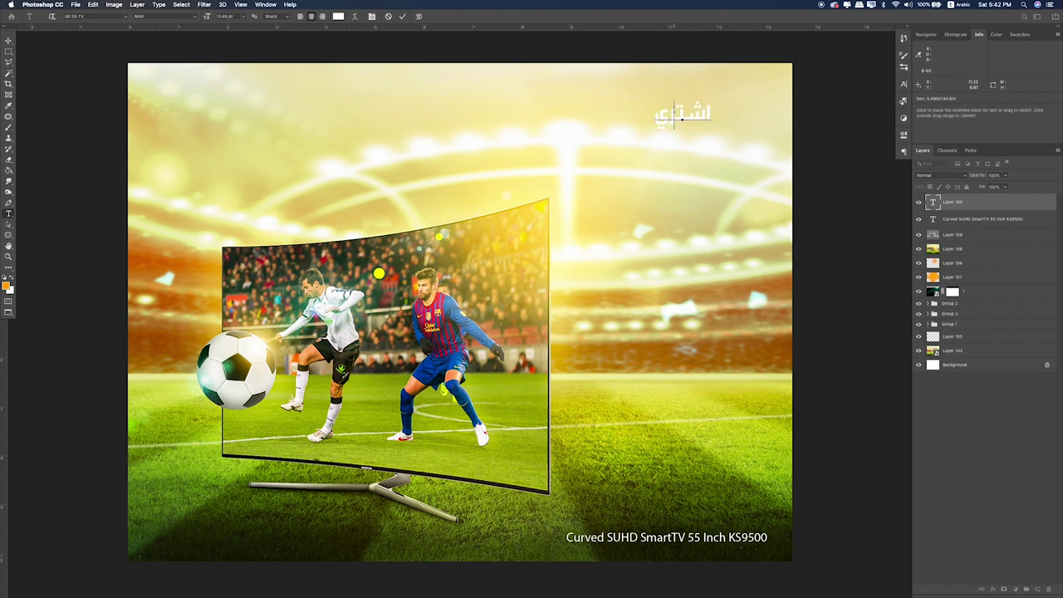
pyautogui.write('ــــ')
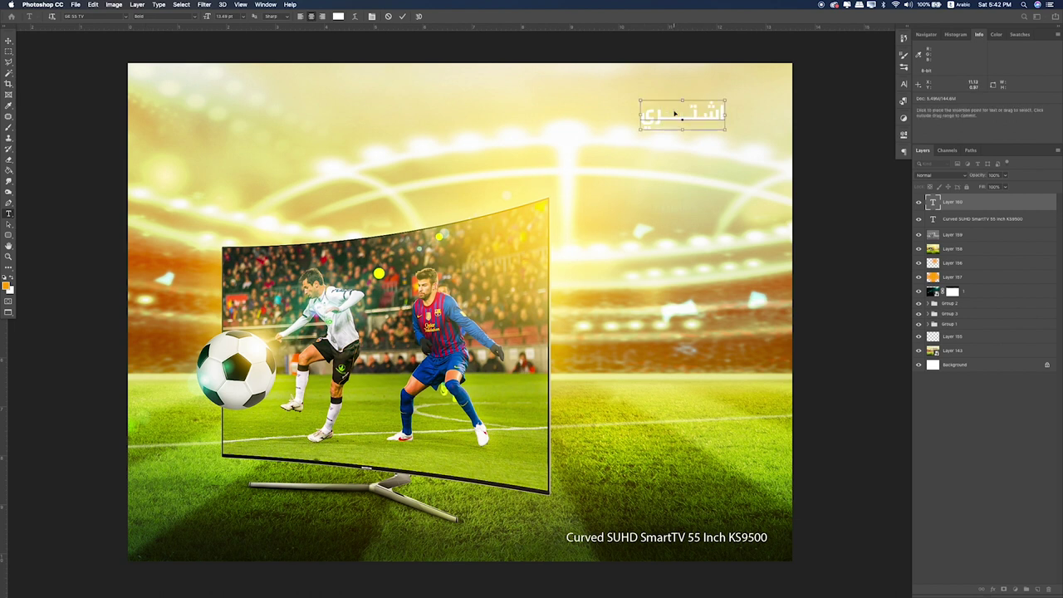
# Color the headline word red (ff2b4d) and duplicate it just below
pyautogui.doubleClick(674, 110)
pyautogui.click(338, 15)
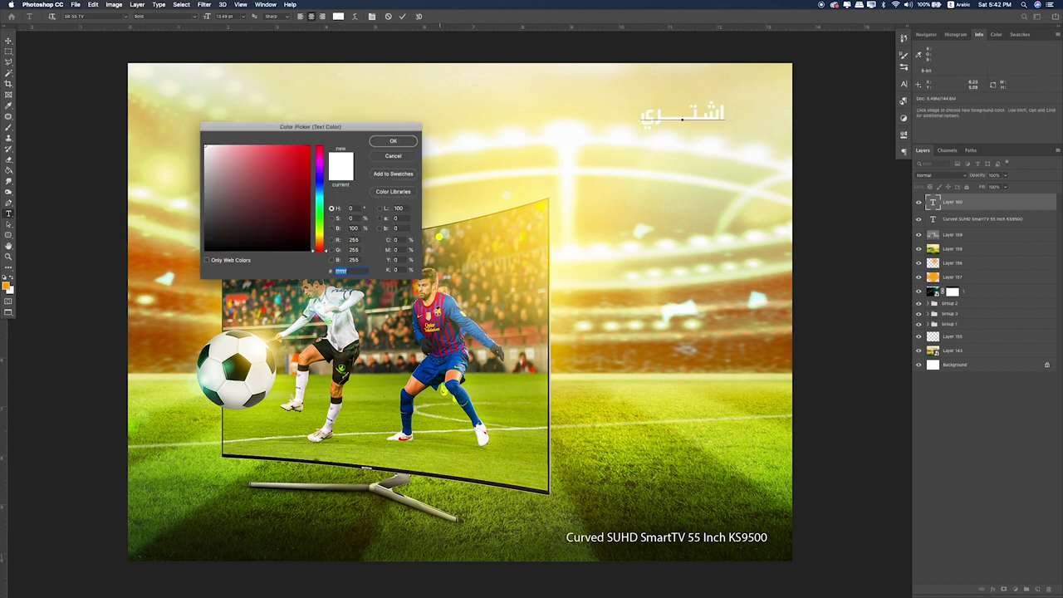
pyautogui.write('6c5b9d')
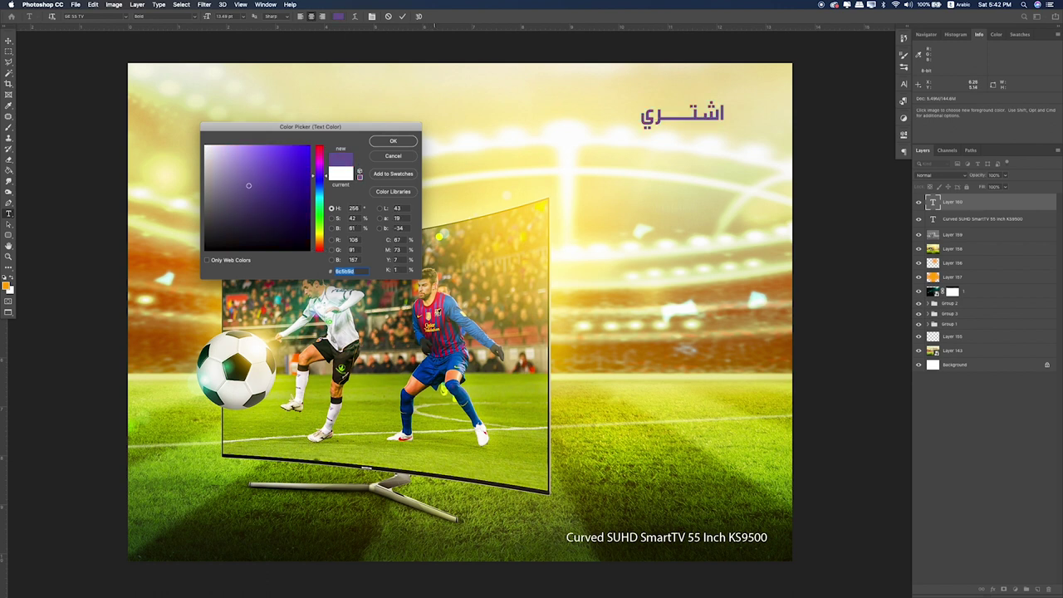
pyautogui.write('ff2b4d')
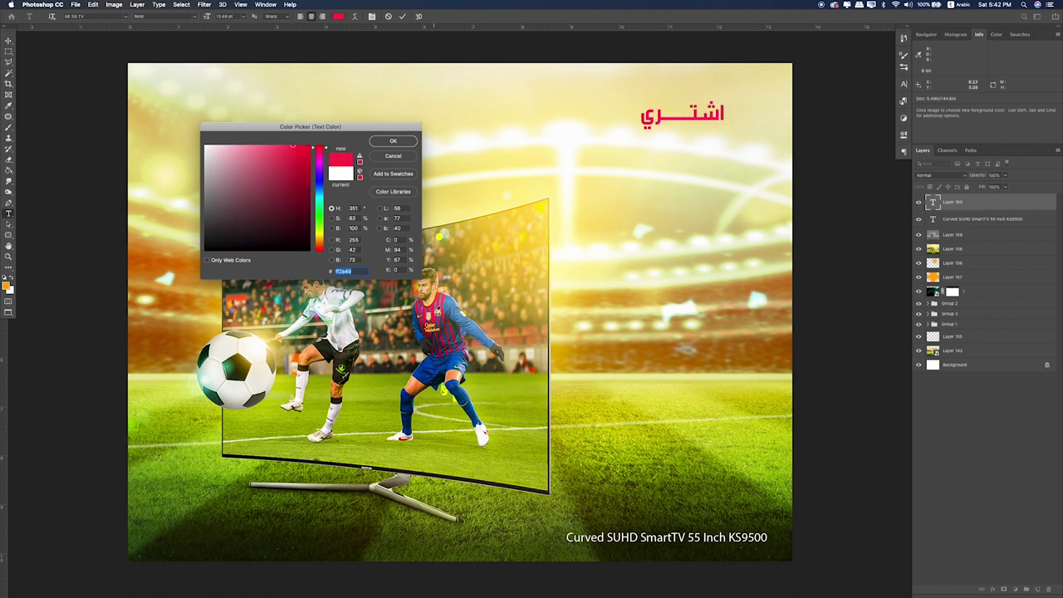
pyautogui.click(393, 140)
pyautogui.click(8, 51)
pyautogui.press('v')
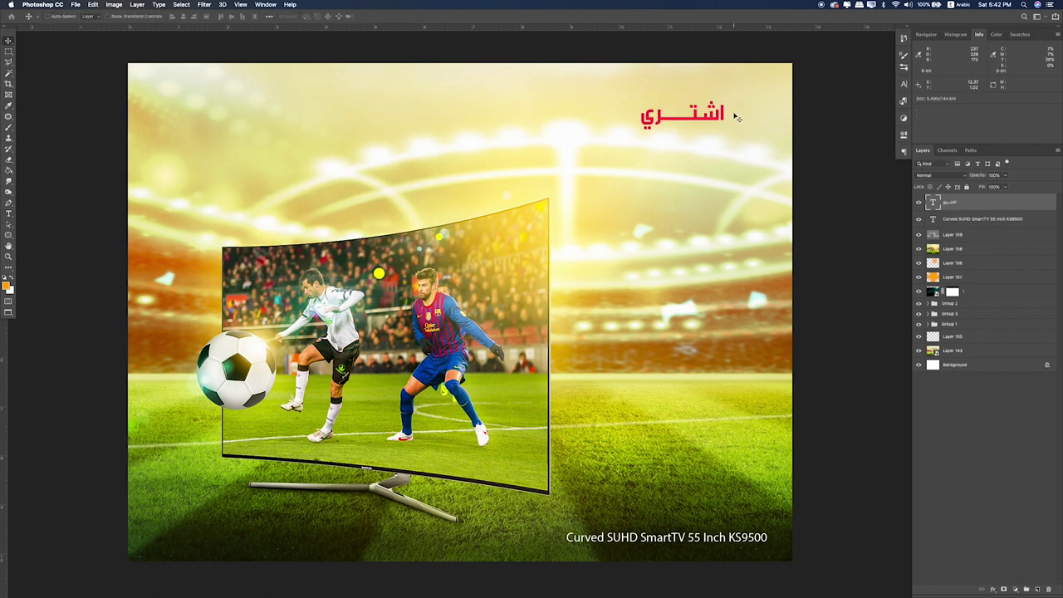
pyautogui.moveTo(735, 117); pyautogui.dragTo(708, 144)
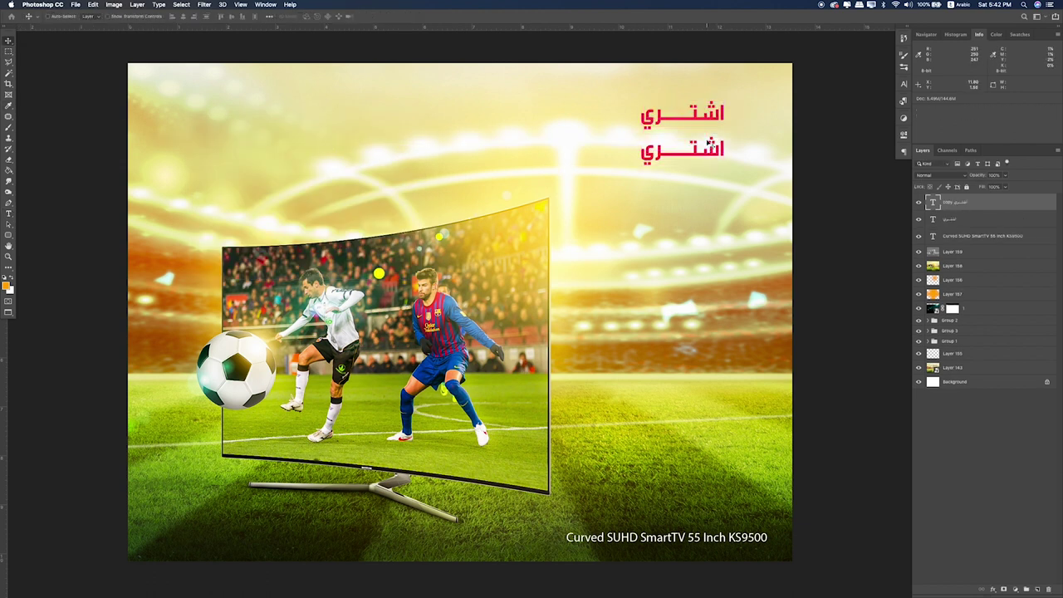
# Retype the lower copy as واكسب اشتراك and color it black 000000
pyautogui.press('t')
pyautogui.doubleClick(703, 145)
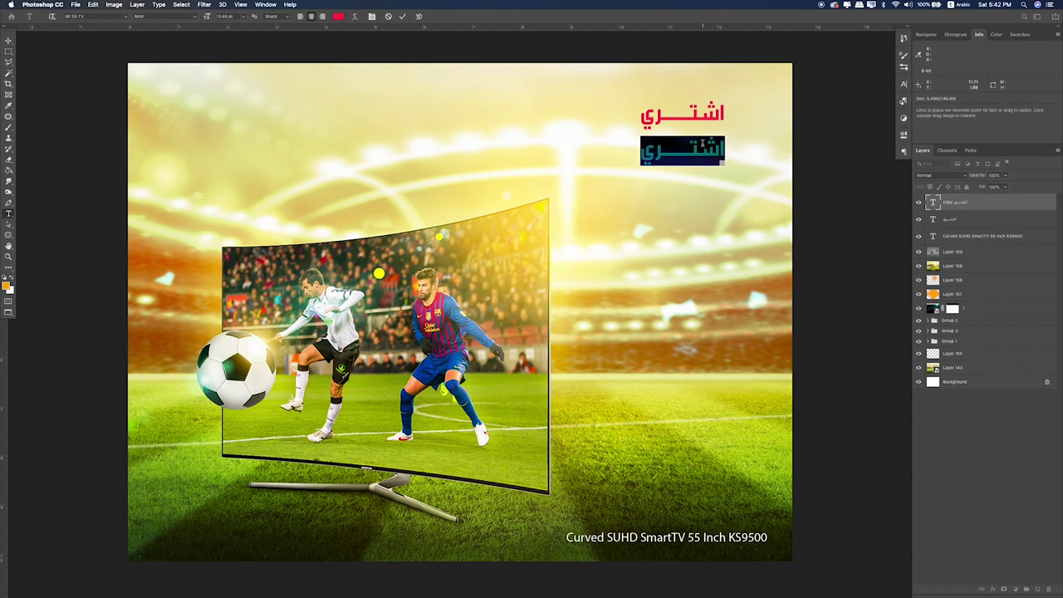
pyautogui.write('واكسب')
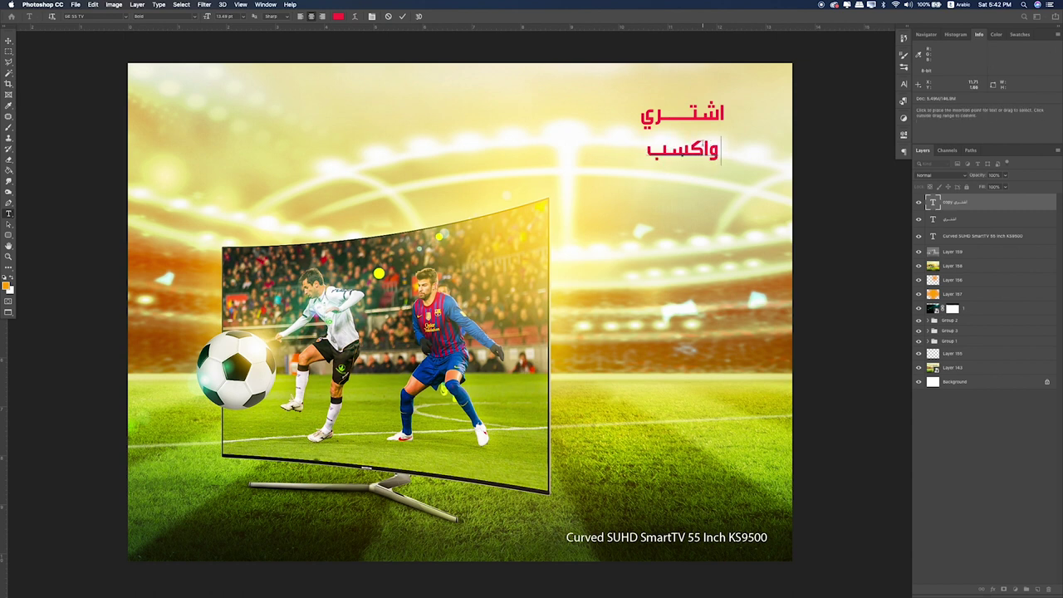
pyautogui.write(' اشتراك')
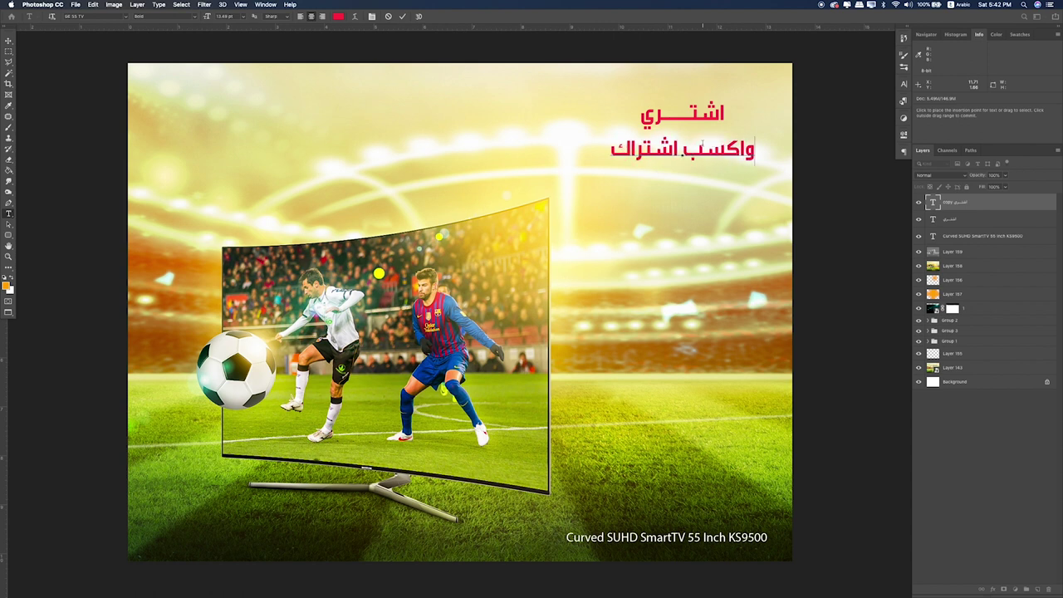
pyautogui.hotkey('ctrl', 'a')
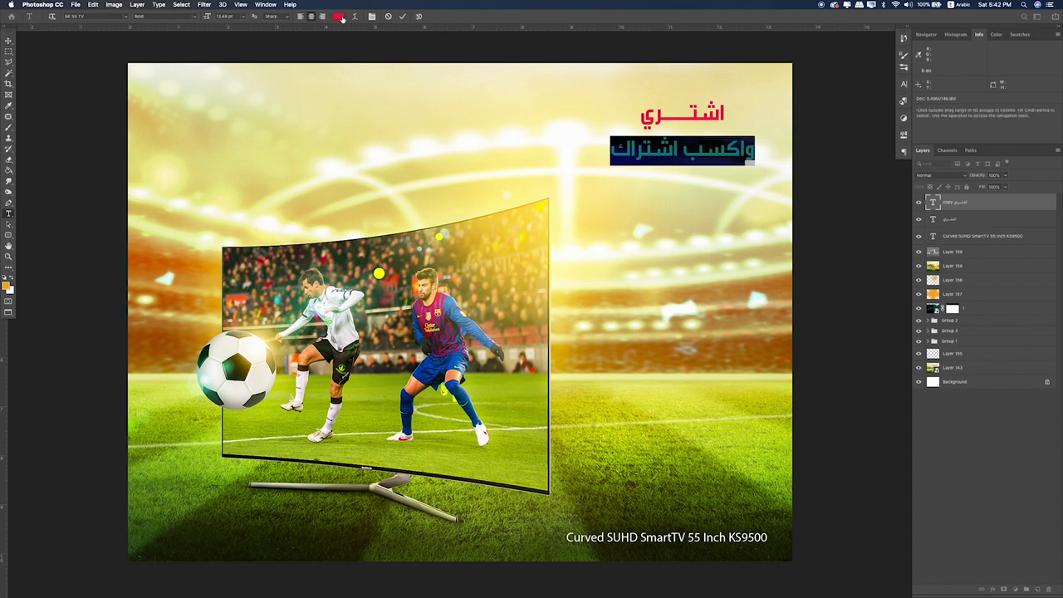
pyautogui.click(341, 18)
pyautogui.write('000000')
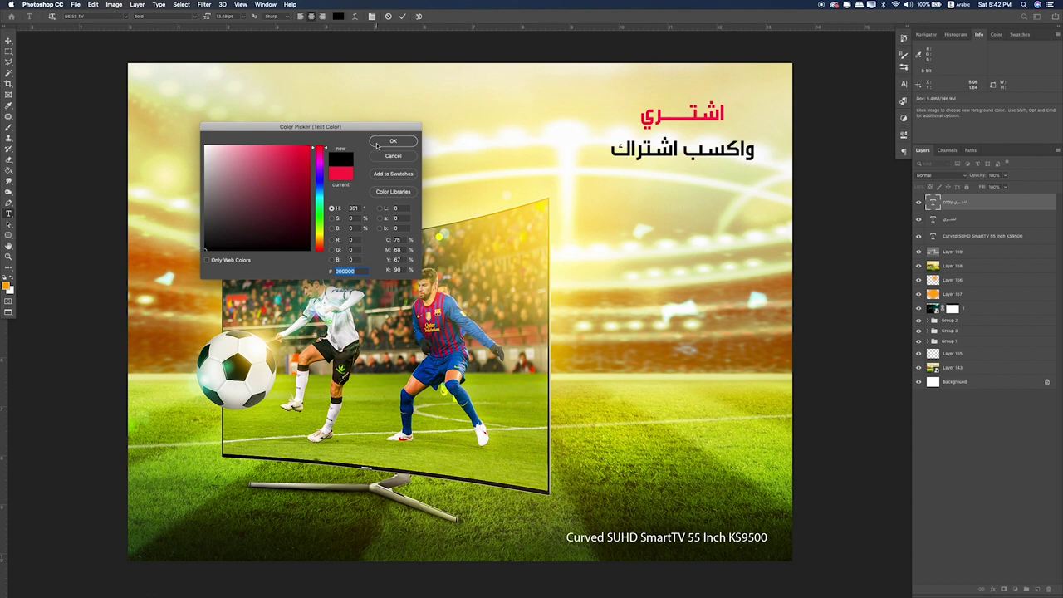
pyautogui.click(378, 141)
# Scale the black line down and move it under the red headline word
pyautogui.click(10, 40)
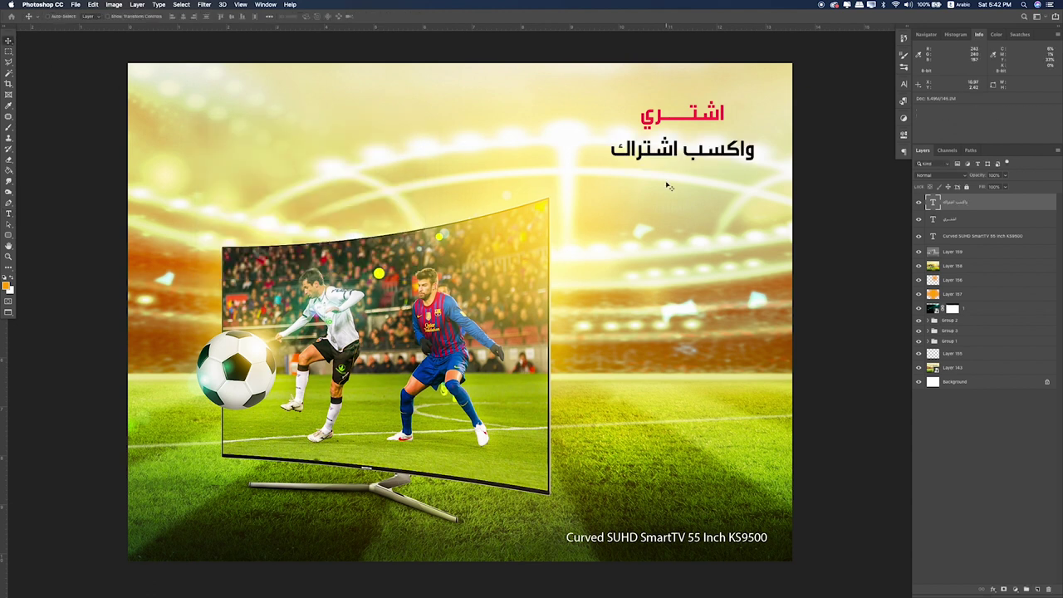
pyautogui.moveTo(667, 183); pyautogui.dragTo(628, 185)
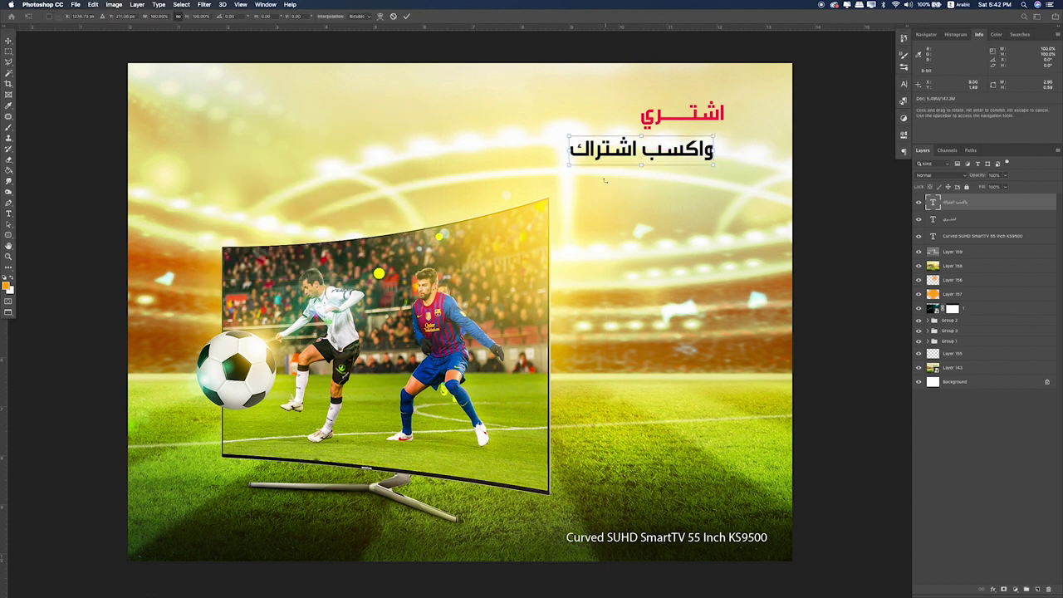
pyautogui.hotkey('ctrl', 't')
pyautogui.moveTo(570, 159); pyautogui.dragTo(607, 157)
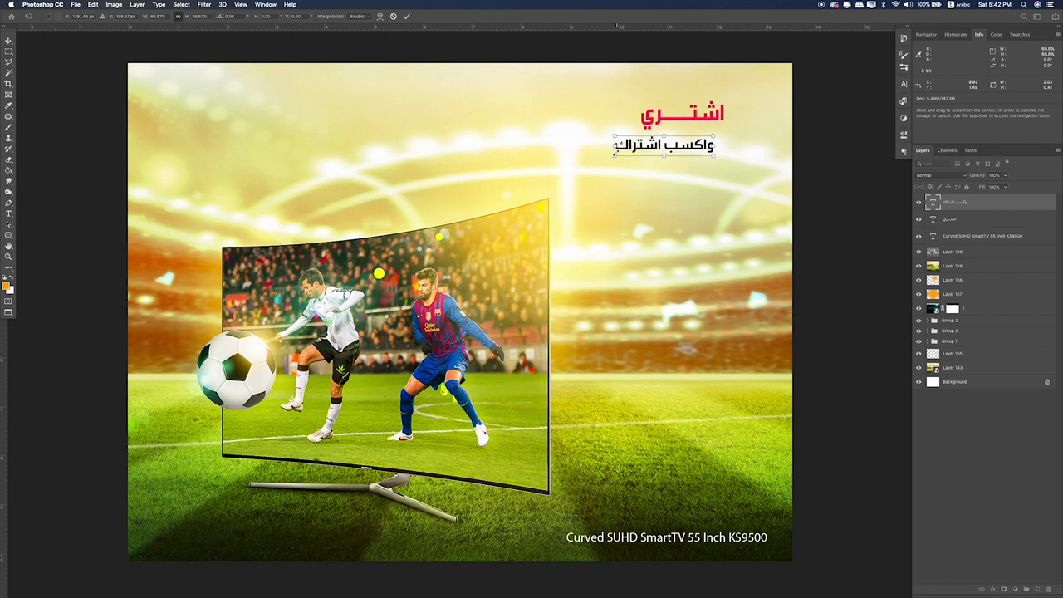
pyautogui.press('Return')
pyautogui.moveTo(624, 172); pyautogui.dragTo(612, 166)
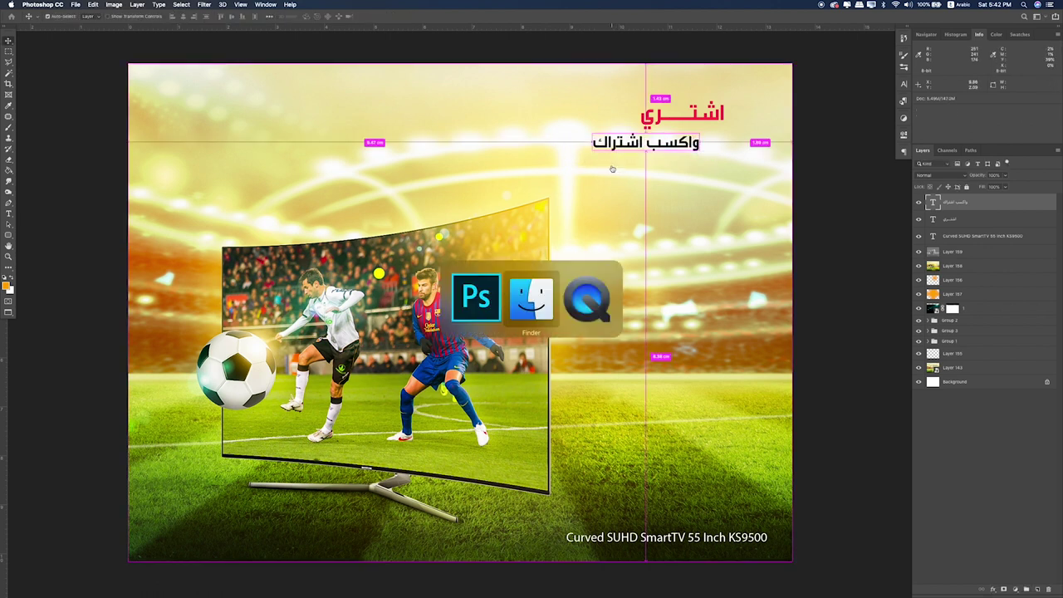
# Place the beIN Sports logo file, scale it small, and set it beneath the Arabic lines
pyautogui.press('super+Tab')
pyautogui.moveTo(513, 168); pyautogui.dragTo(634, 247)
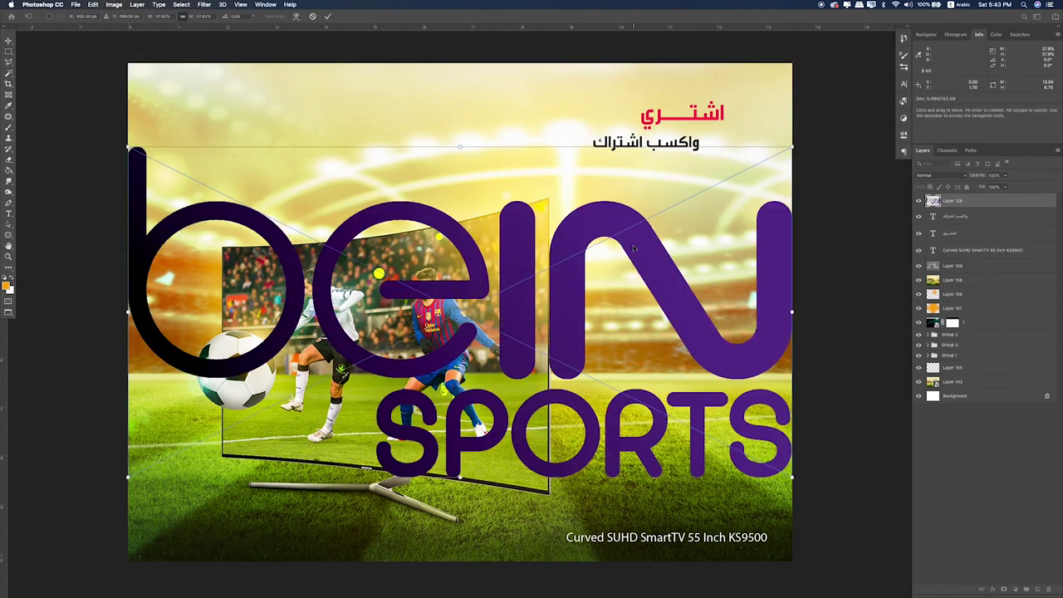
pyautogui.moveTo(791, 477)
pyautogui.mouseDown()
pyautogui.moveTo(415, 340)
pyautogui.moveTo(232, 204)
pyautogui.mouseUp()
pyautogui.moveTo(217, 152)
pyautogui.mouseDown()
pyautogui.moveTo(696, 165)
pyautogui.moveTo(678, 184)
pyautogui.mouseUp()
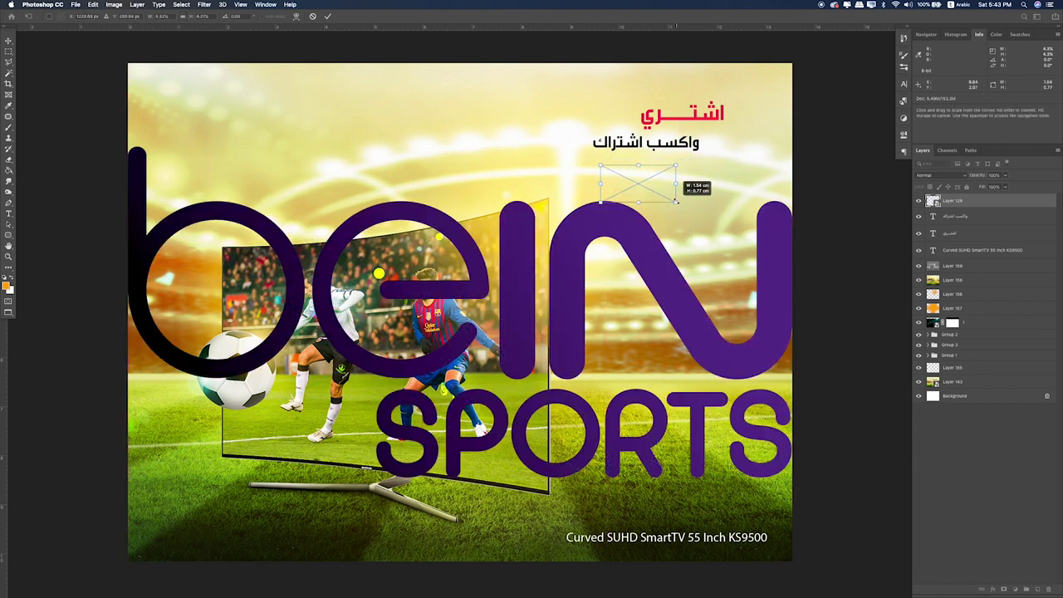
pyautogui.press('Return')
pyautogui.moveTo(701, 181)
pyautogui.mouseDown()
pyautogui.moveTo(694, 174)
pyautogui.moveTo(716, 188)
pyautogui.mouseUp()
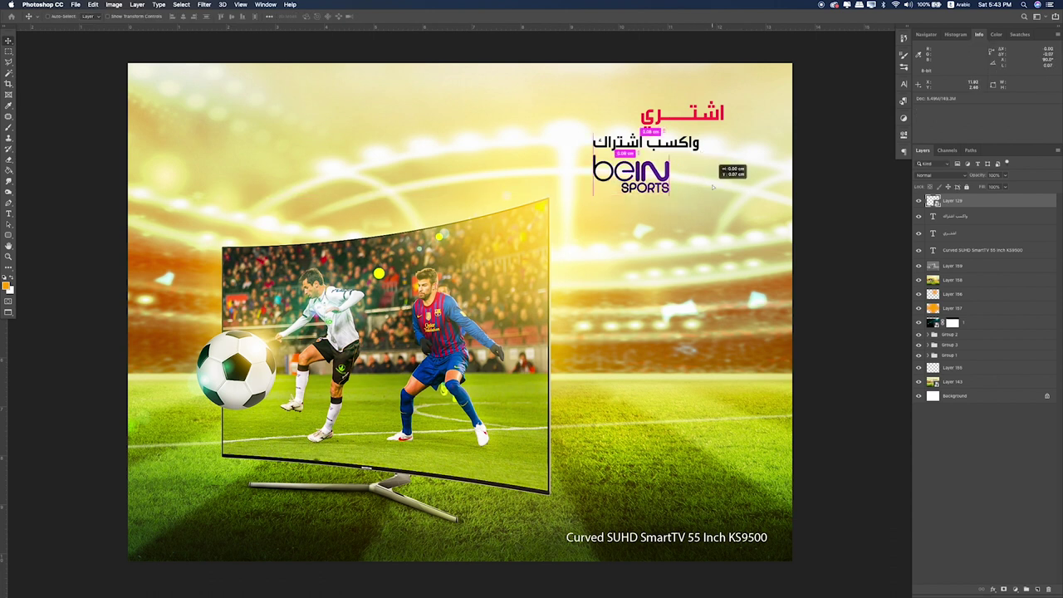
pyautogui.click(972, 234)
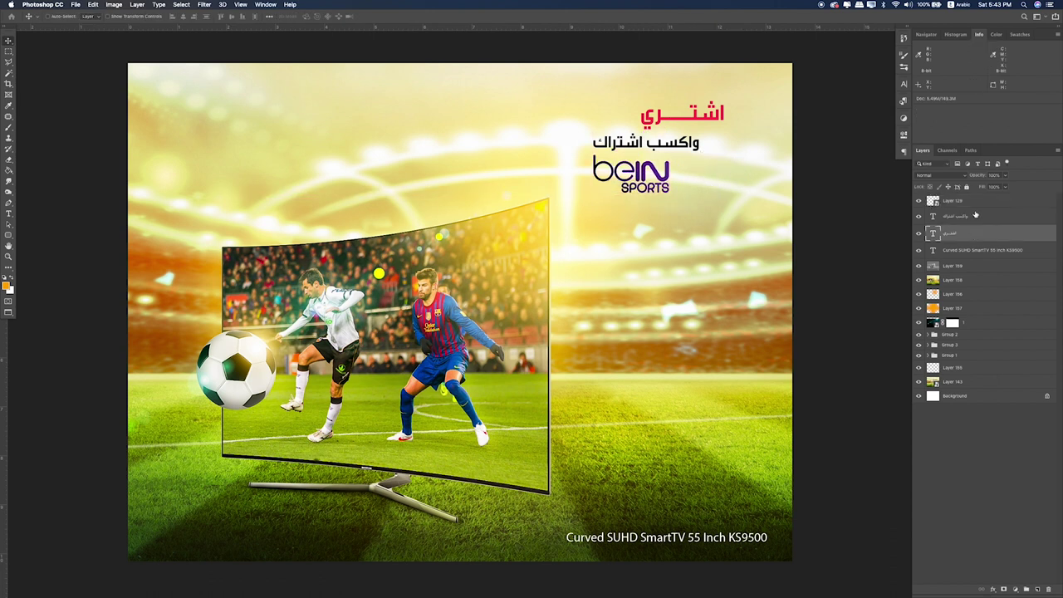
# Enlarge the Arabic headline and logo layers together and shift the block up and right
pyautogui.keyDown('shift'); pyautogui.click(973, 202); pyautogui.keyUp('shift')
pyautogui.press('super+t')
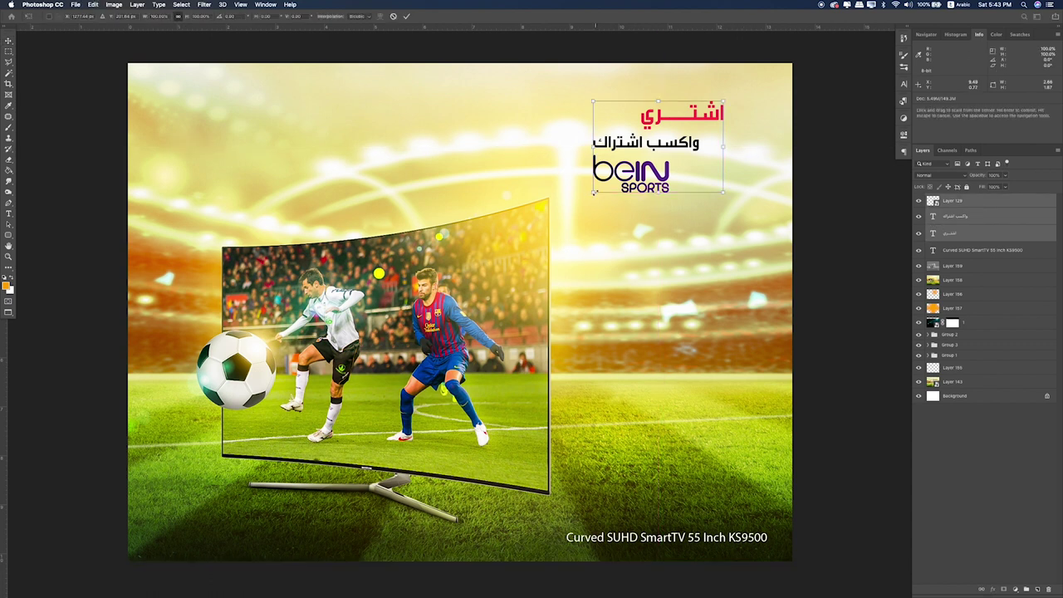
pyautogui.moveTo(595, 200); pyautogui.dragTo(565, 214)
pyautogui.moveTo(688, 154); pyautogui.dragTo(726, 156)
pyautogui.moveTo(602, 210); pyautogui.dragTo(586, 219)
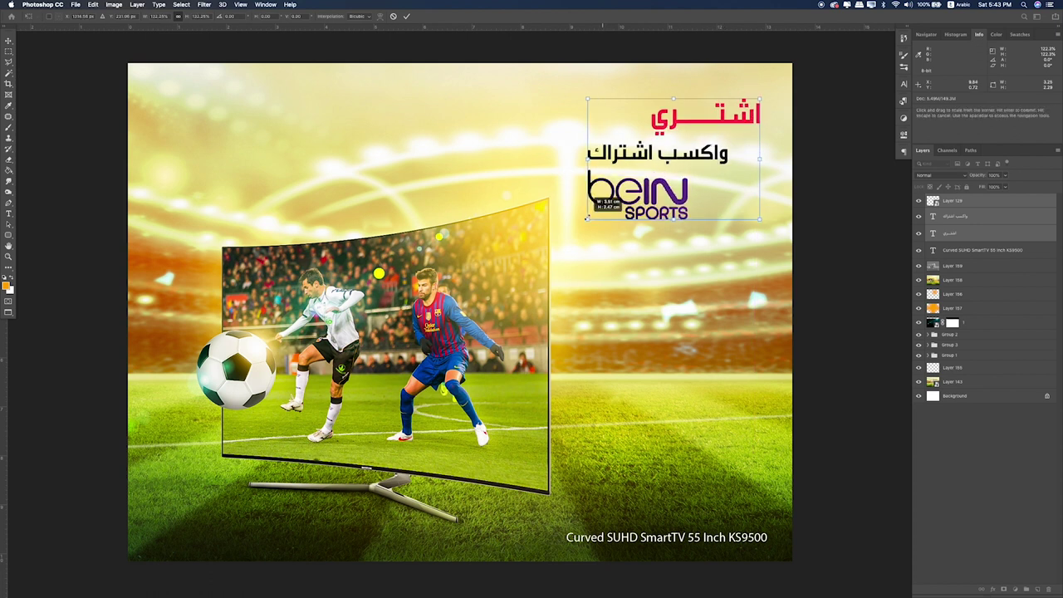
pyautogui.press('Return')
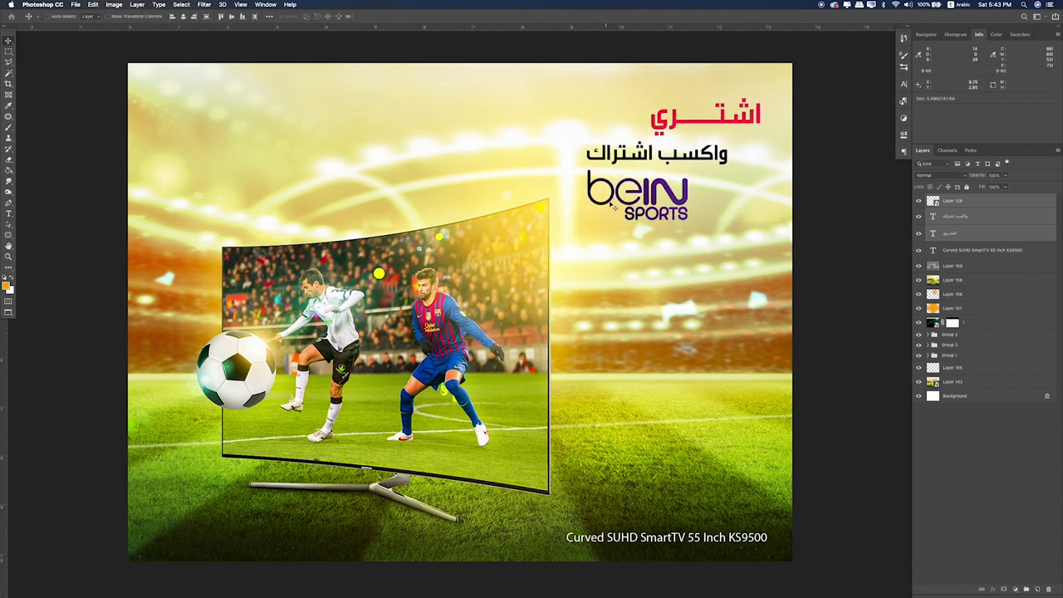
pyautogui.moveTo(620, 199); pyautogui.dragTo(627, 173)
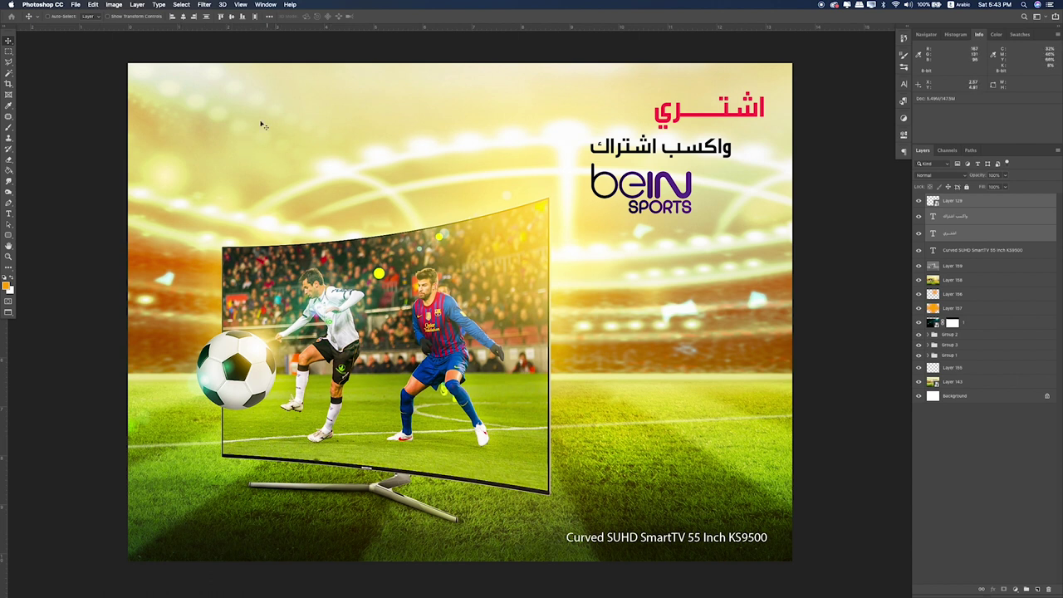
pyautogui.click(990, 206)
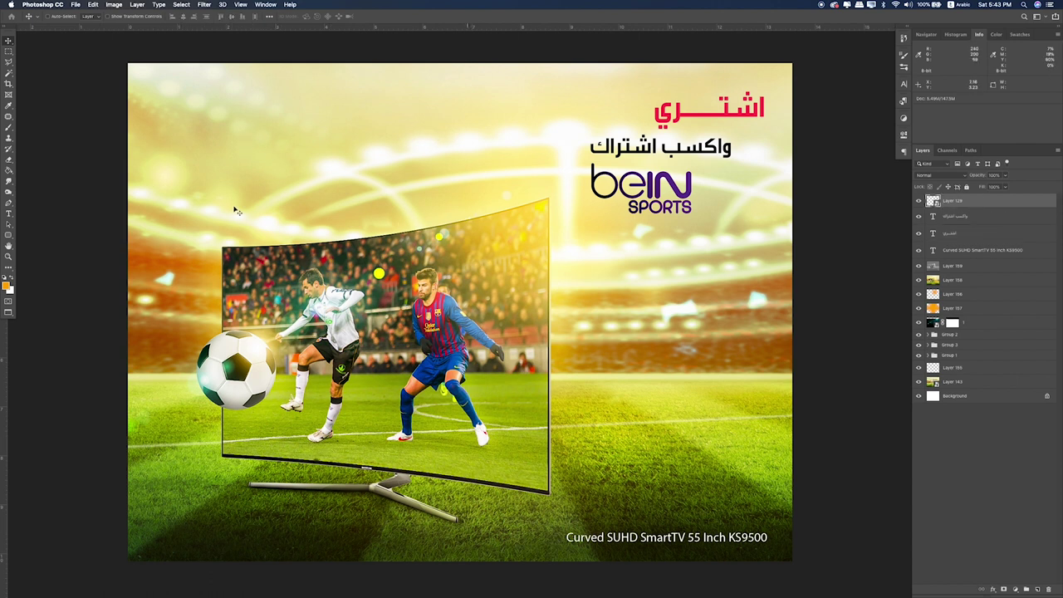
pyautogui.click(8, 50)
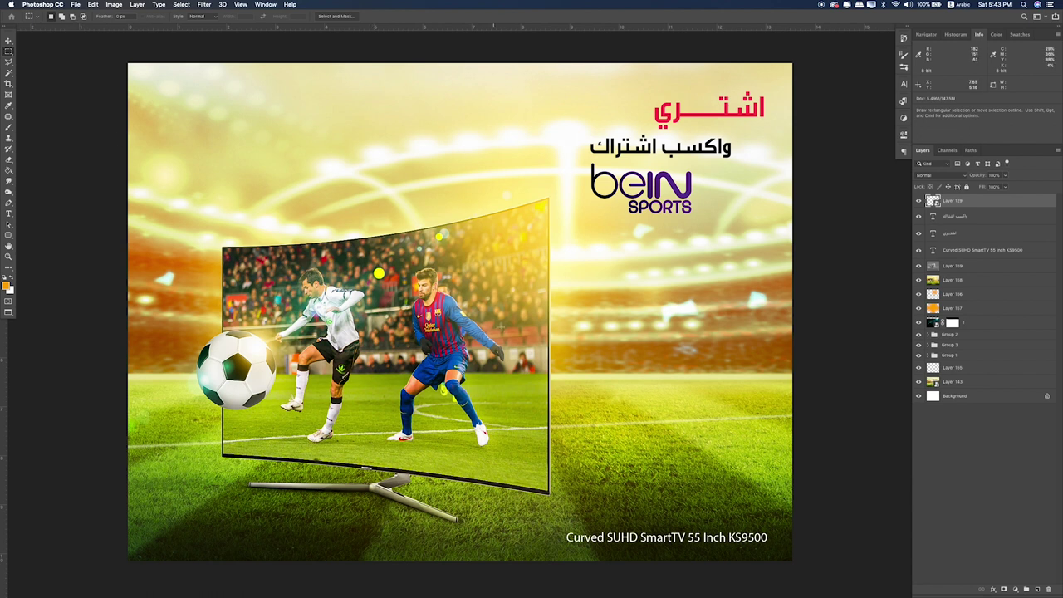